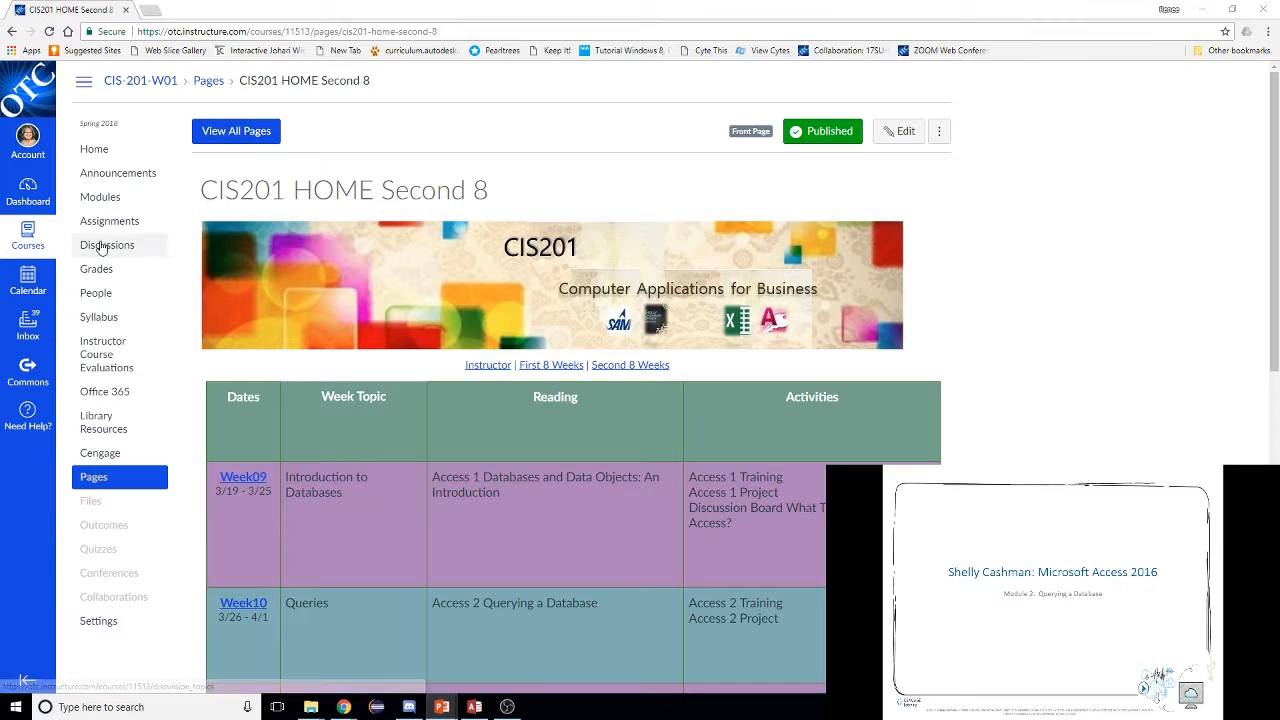
# - Open the Microsoft Access Data Files textbook page from the course modules and locate the AccountManagement.accdb file link
pyautogui.click(101, 198)
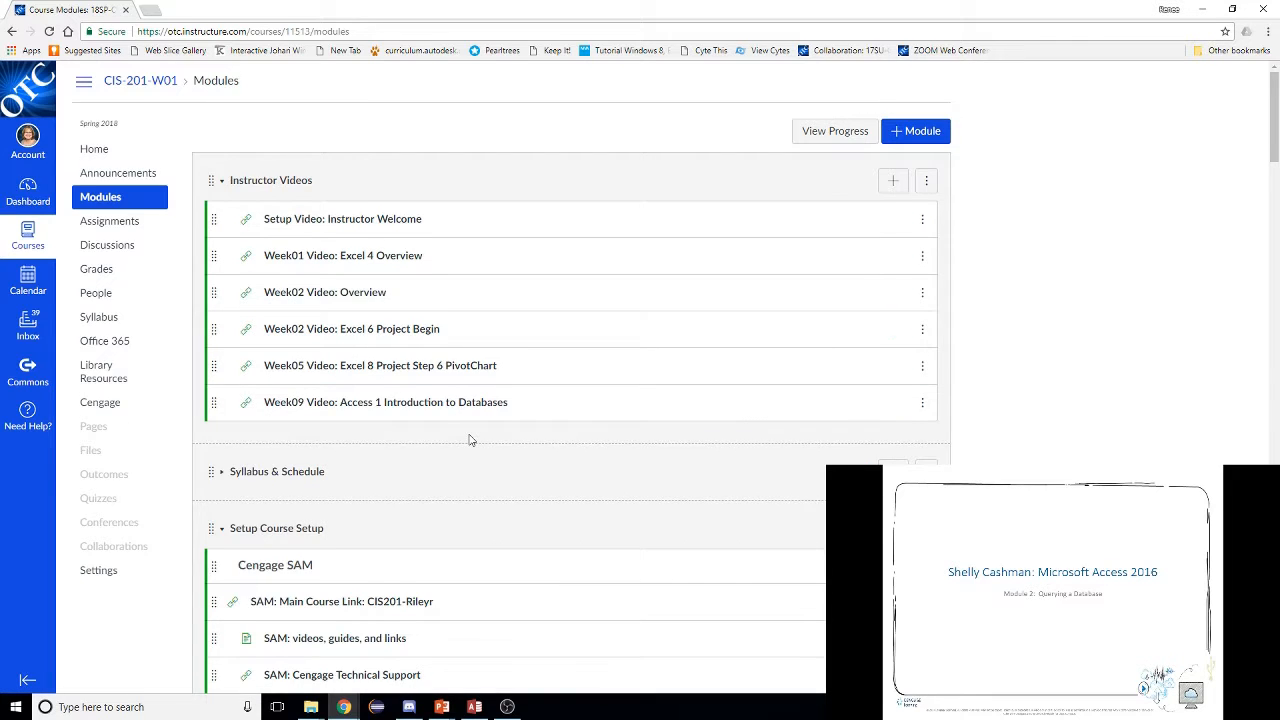
pyautogui.scroll(-3, 470, 440)
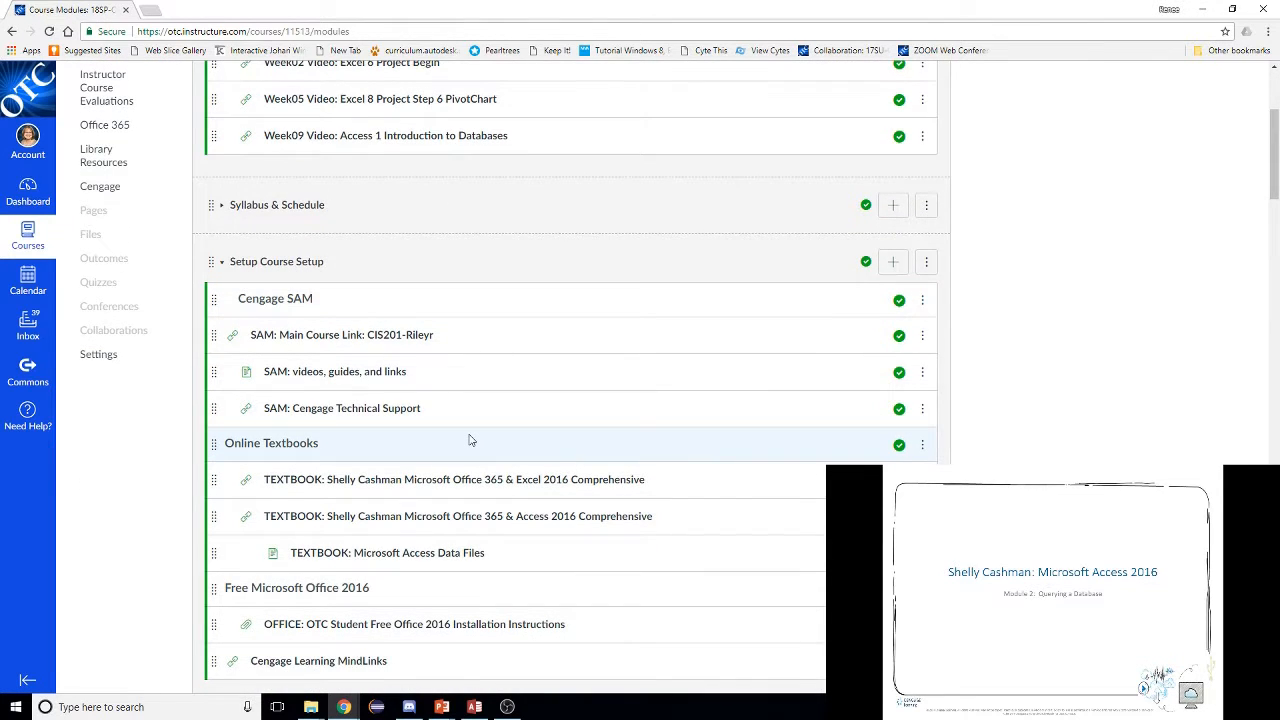
pyautogui.scroll(-1, 470, 440)
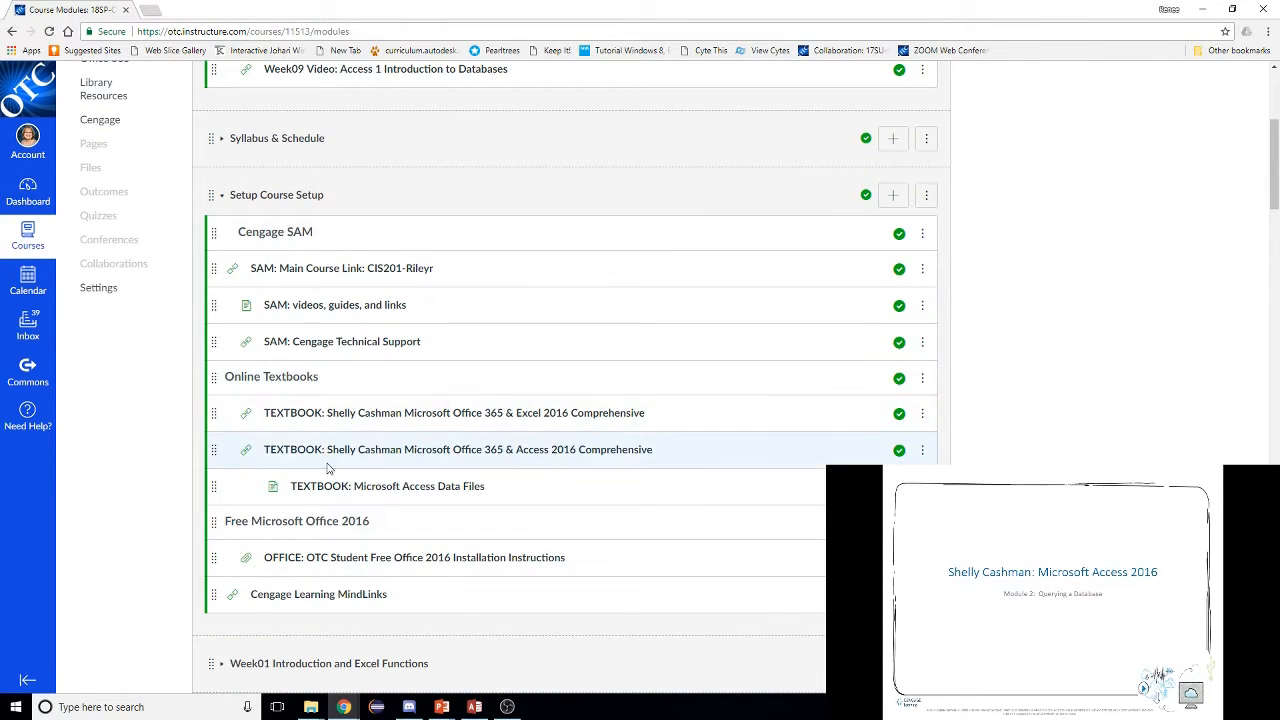
pyautogui.click(393, 487)
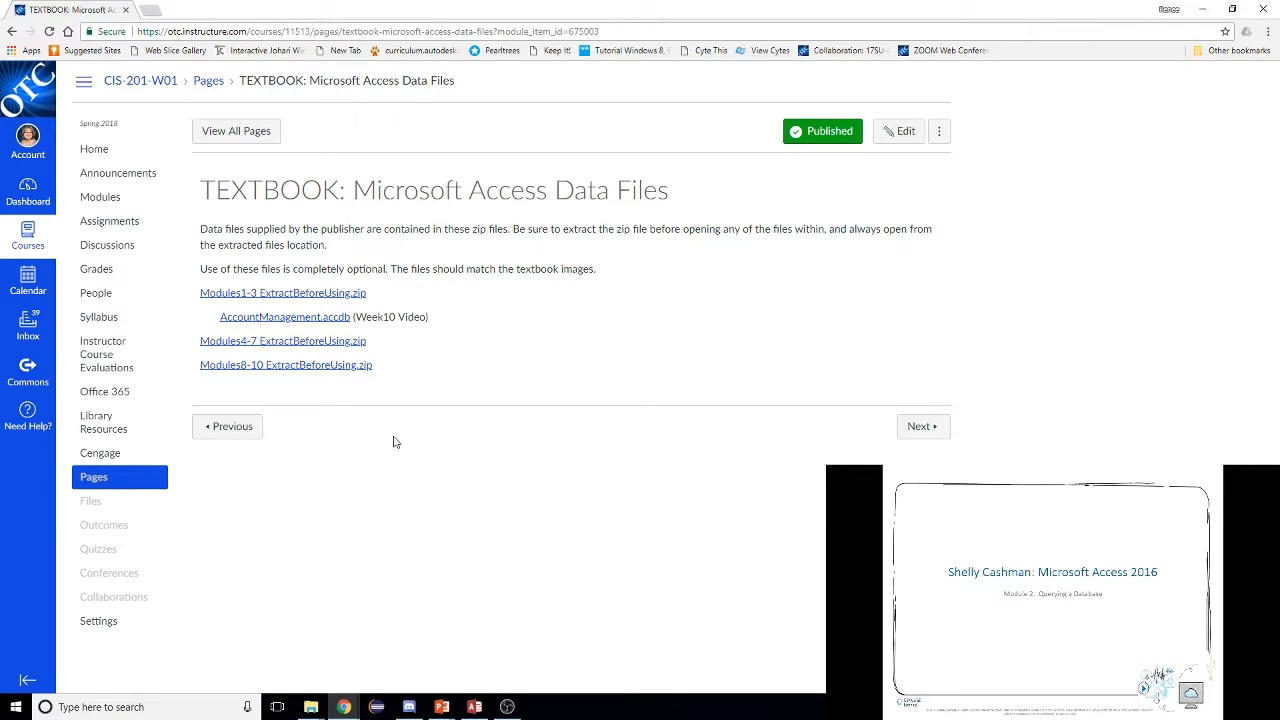
pyautogui.moveTo(270, 317); pyautogui.dragTo(244, 326)
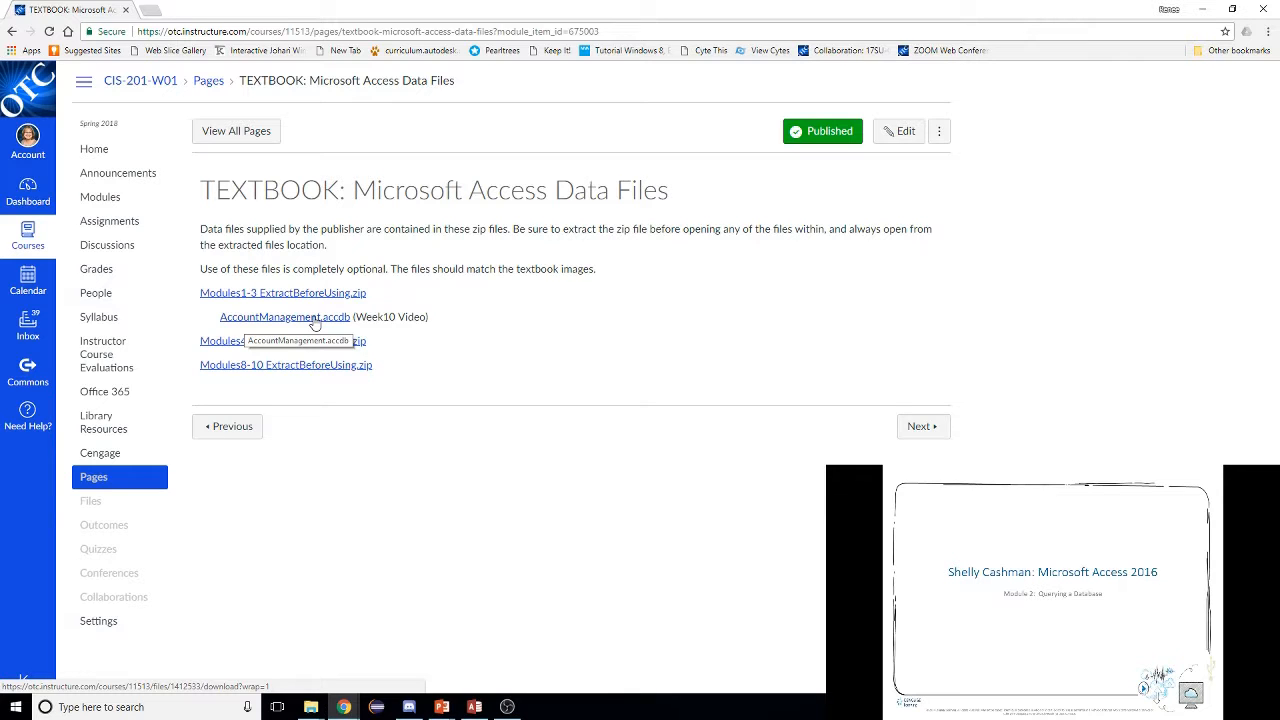
# - Return to the course home page and open the Week10 Queries module from the schedule
pyautogui.click(88, 156)
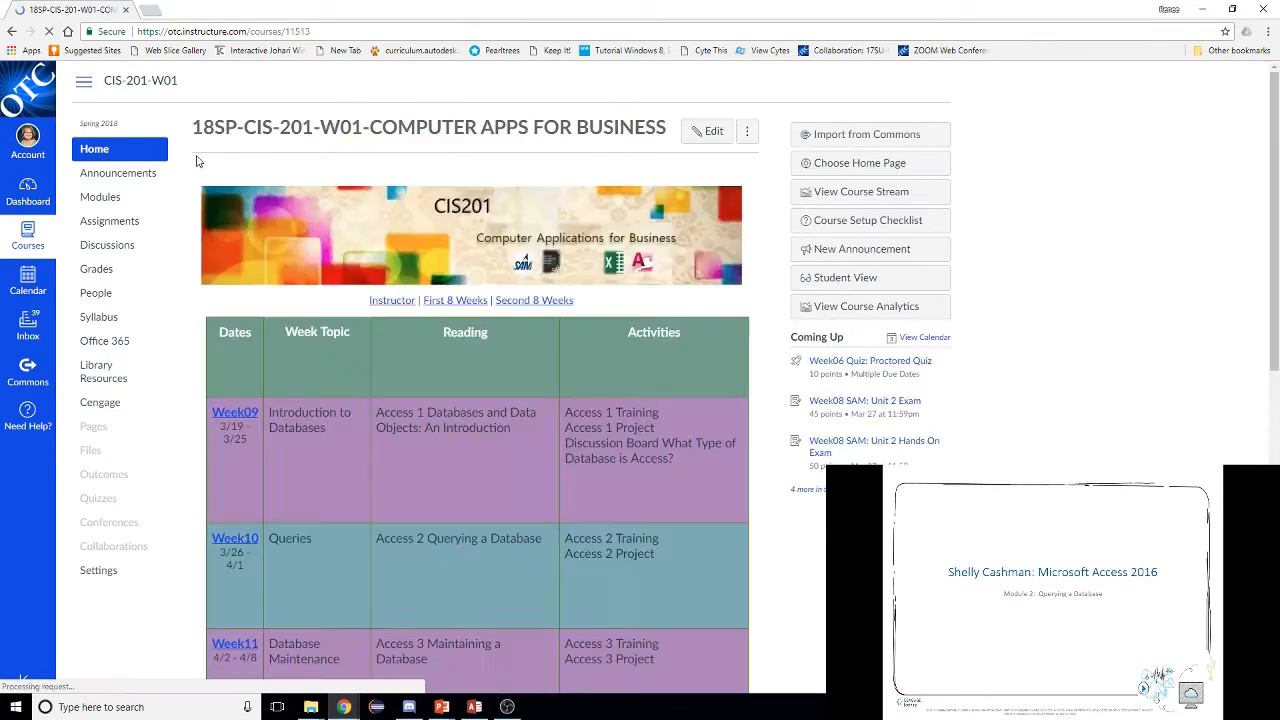
pyautogui.click(237, 540)
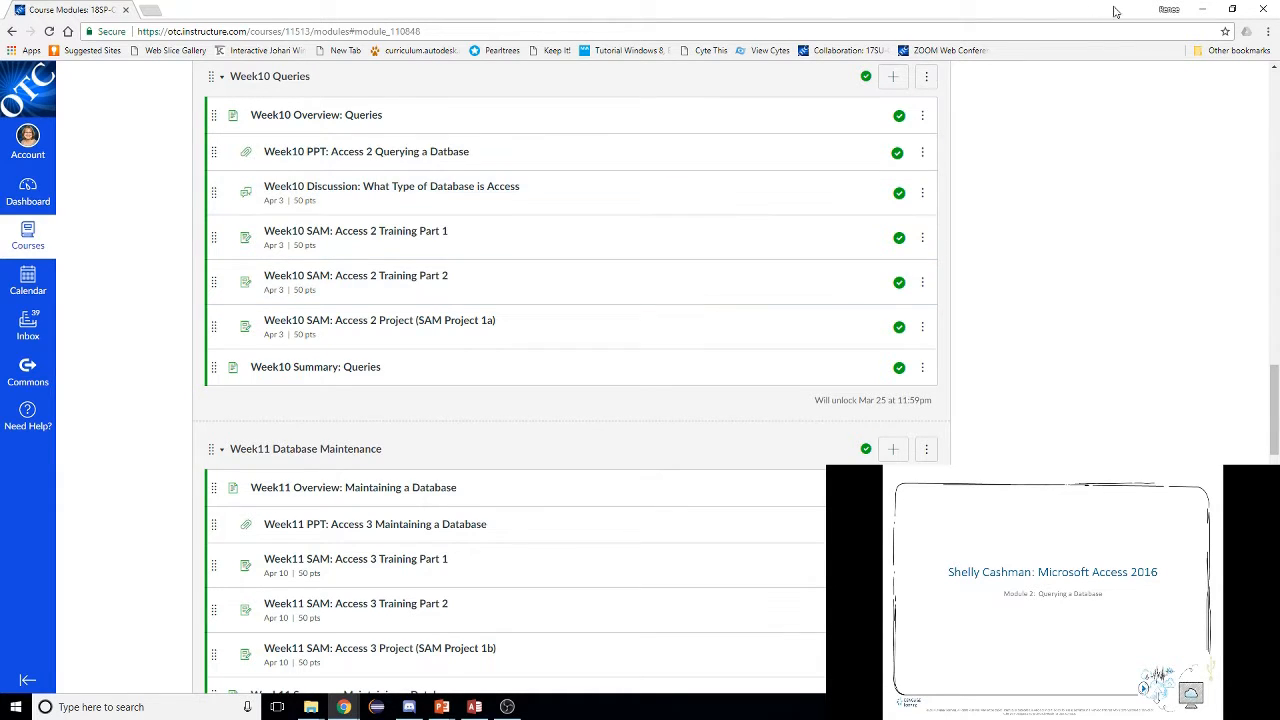
# - Switch to the AccountManagement database in Access and open the AccountManager and Advertiser tables in Datasheet view
pyautogui.click(1204, 9)
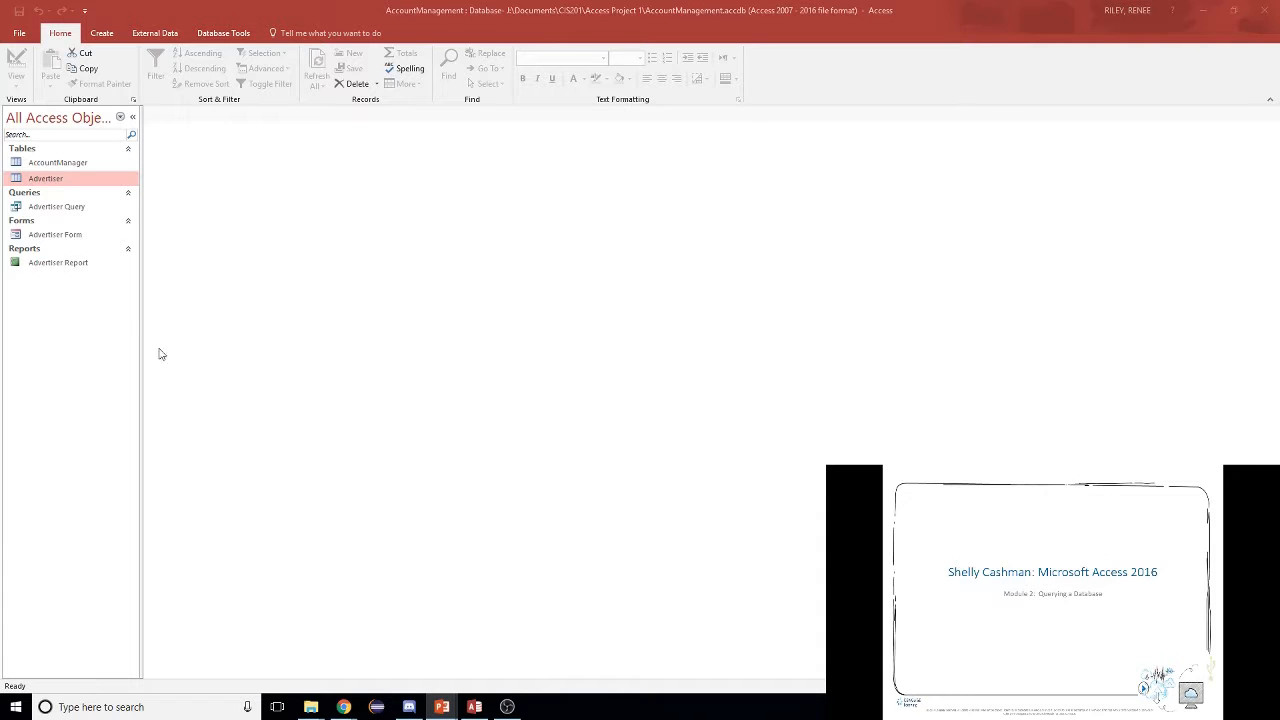
pyautogui.doubleClick(57, 162)
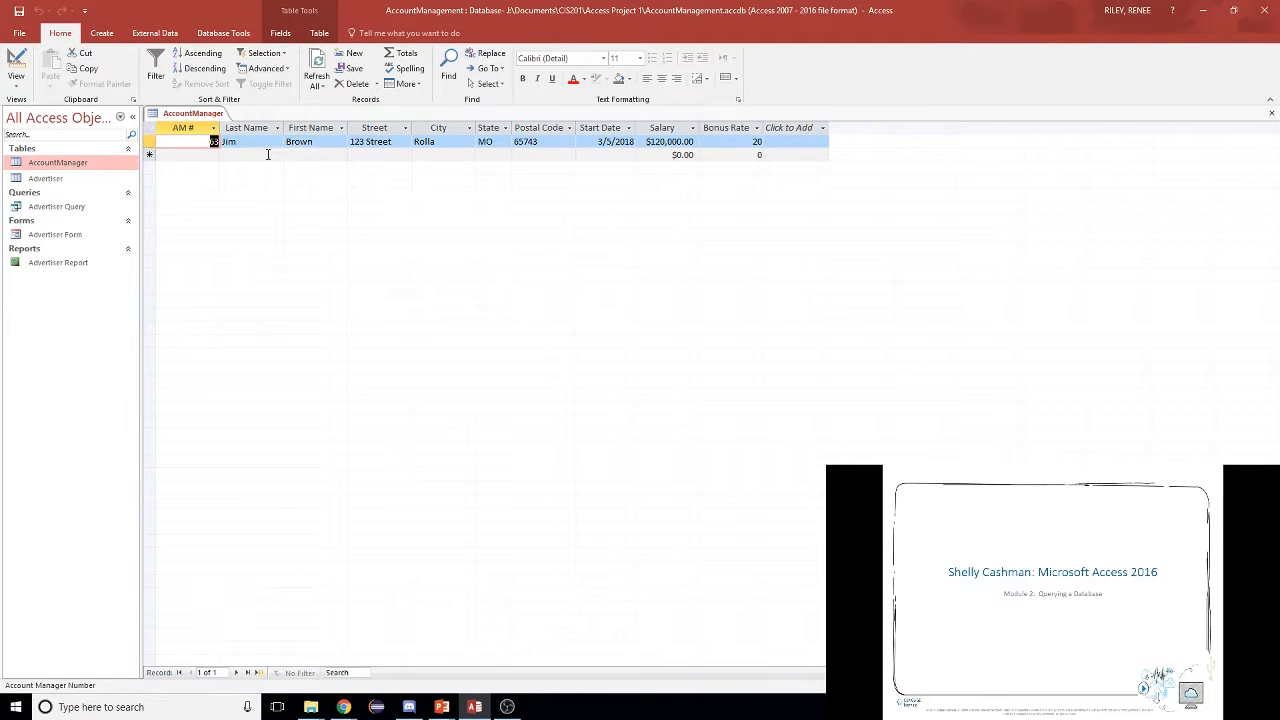
pyautogui.doubleClick(57, 180)
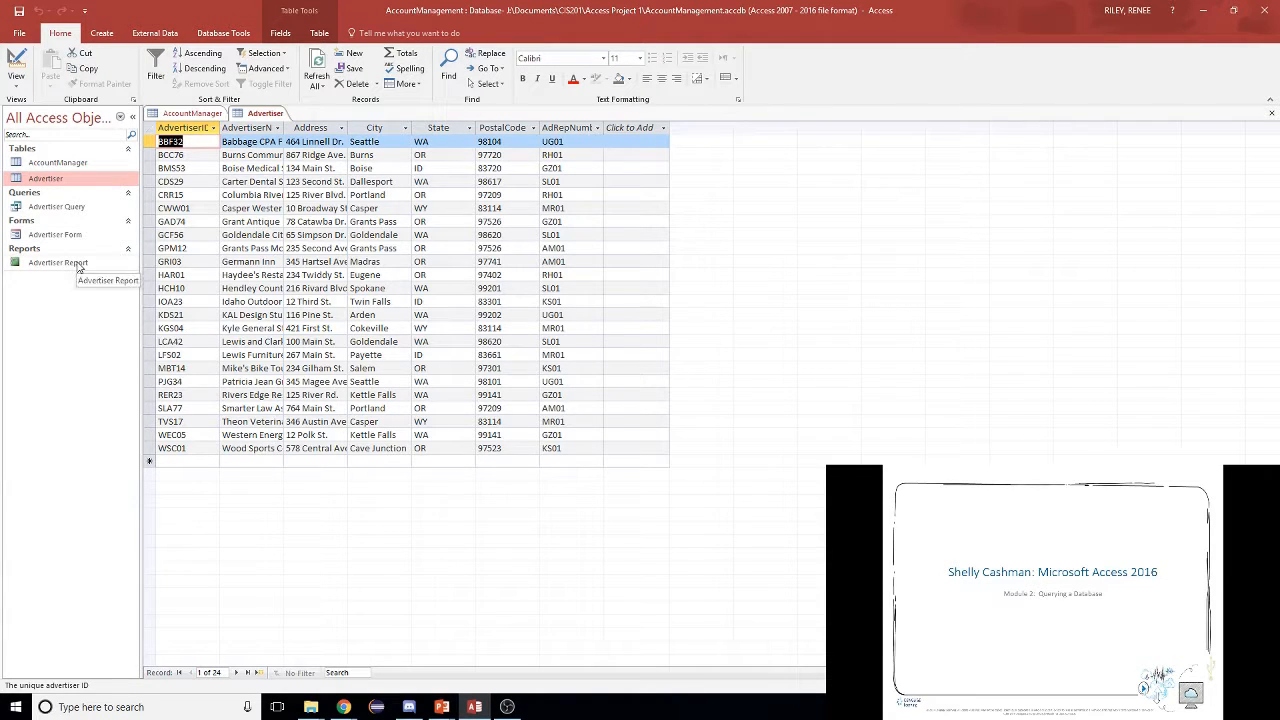
# - Switch to the PowerPoint slideshow and advance past the objectives and roadmap to the slide on creating a query in Design view
pyautogui.click(1130, 619)
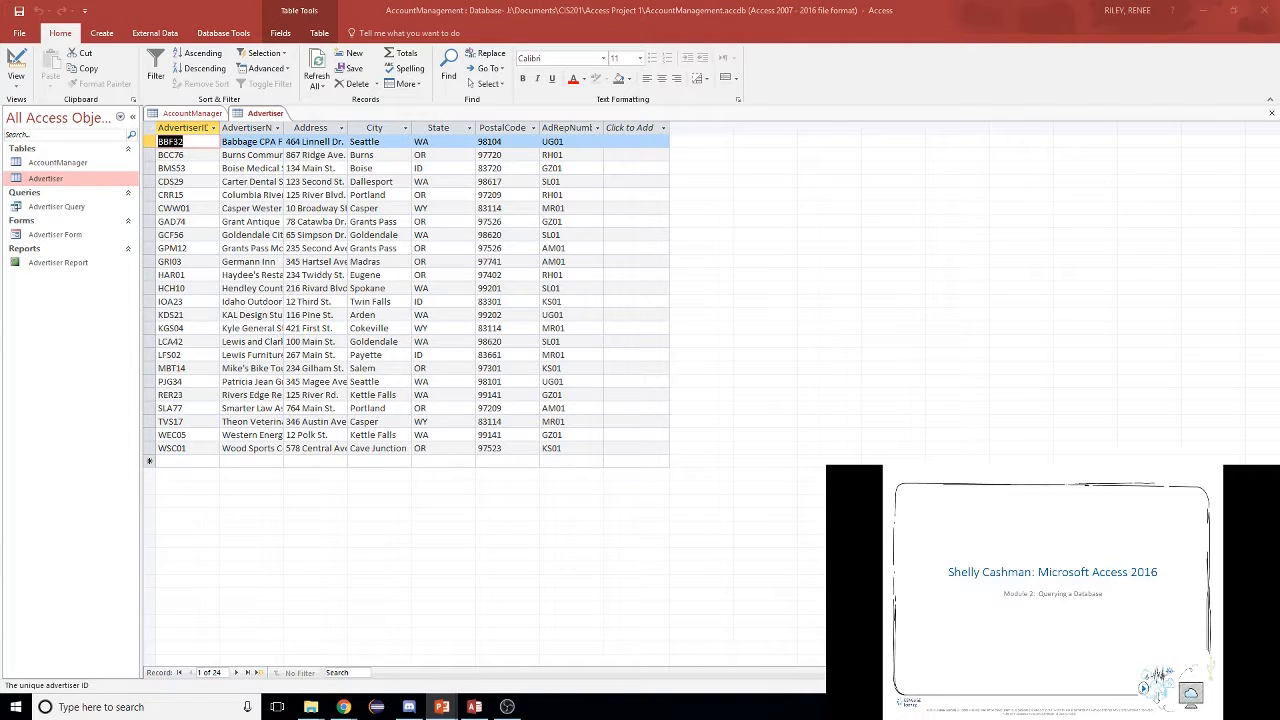
pyautogui.click(991, 639)
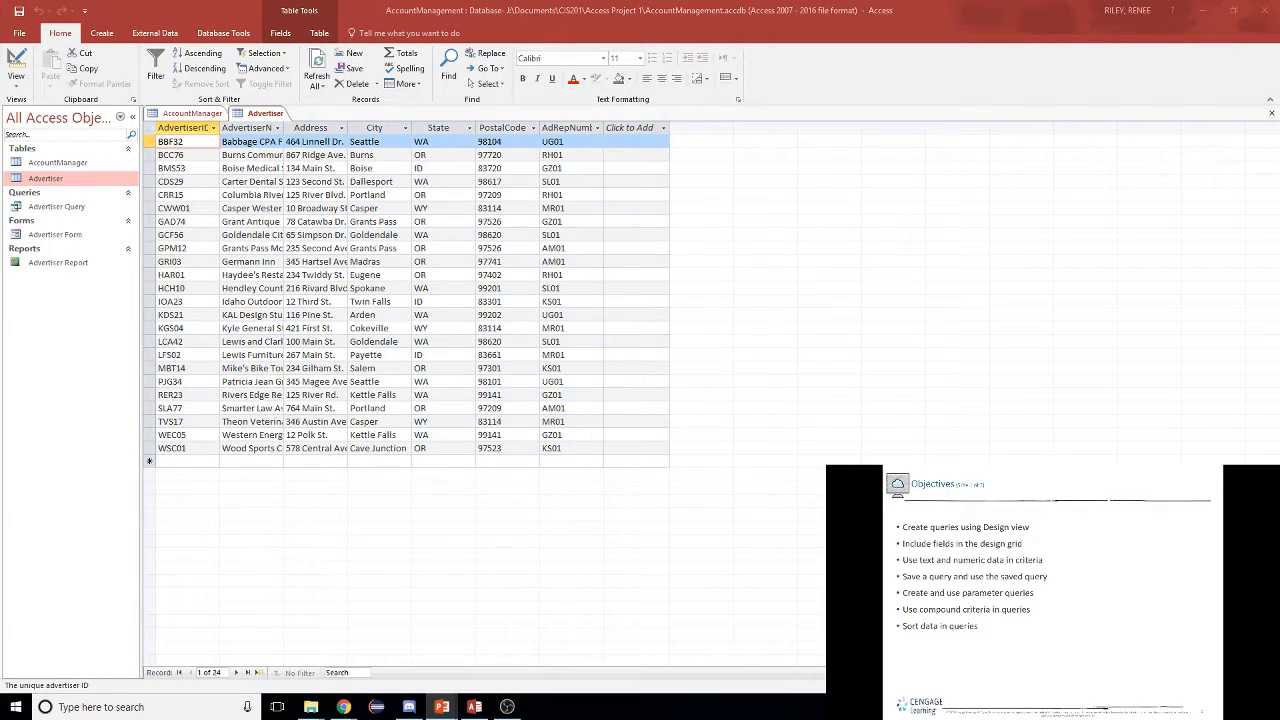
pyautogui.click(1089, 597)
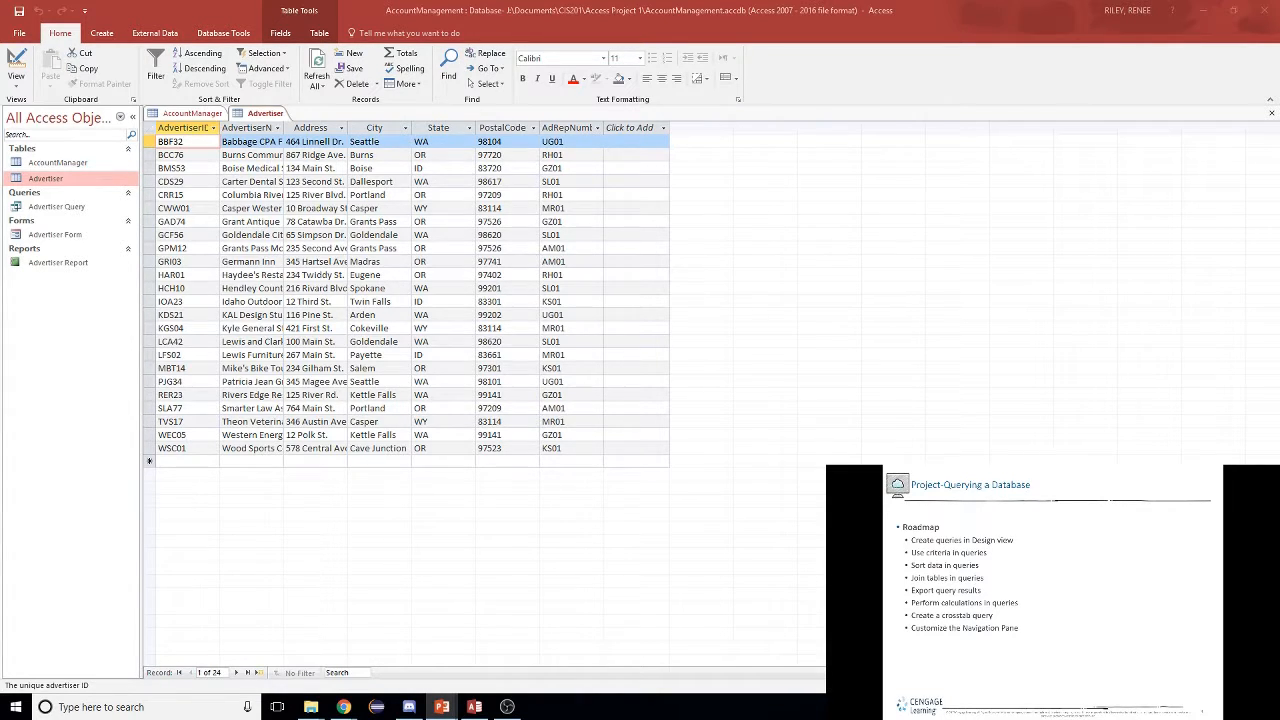
pyautogui.click(1067, 651)
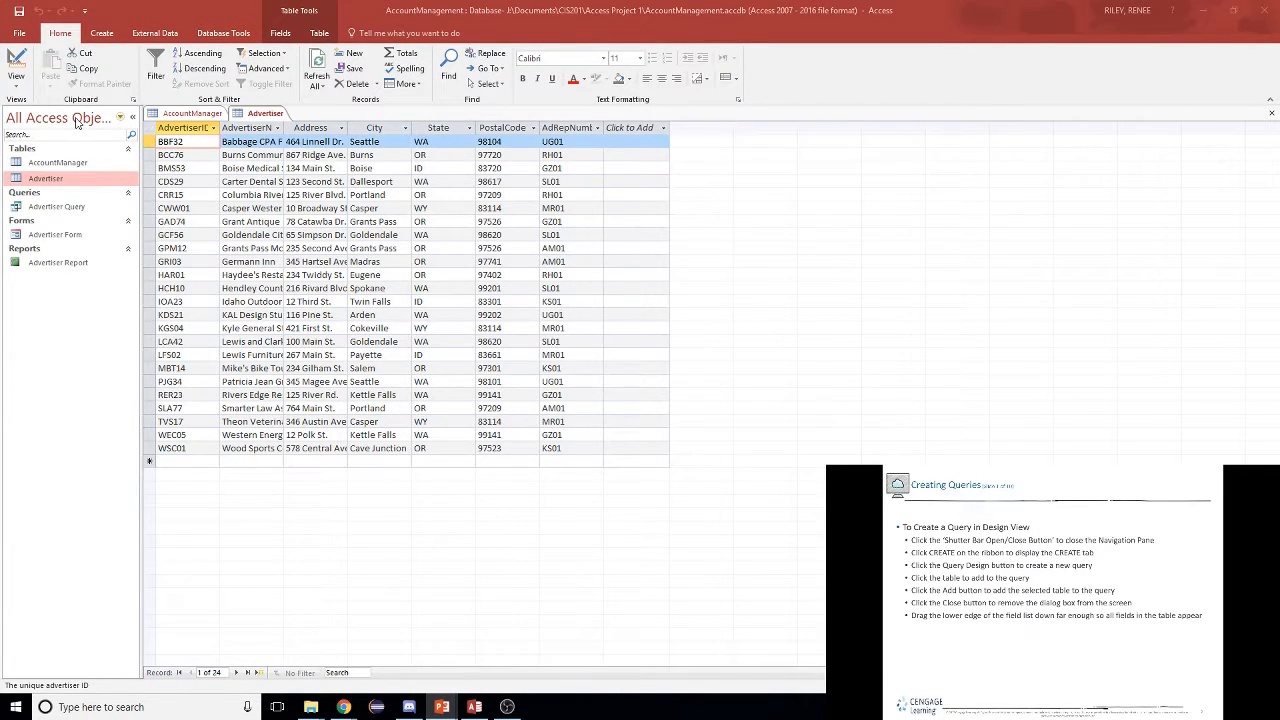
# - Collapse the Navigation Pane in Access and create a new query in Design view with the Advertiser table as its source
pyautogui.click(132, 117)
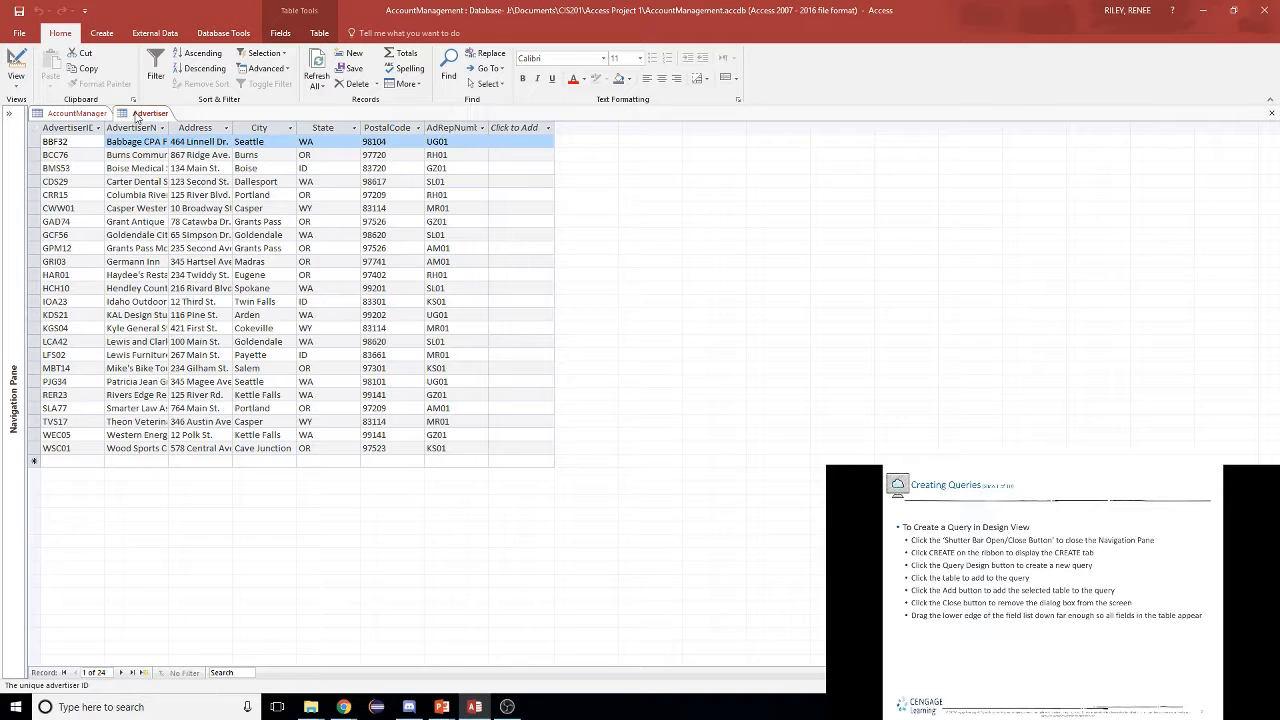
pyautogui.click(101, 34)
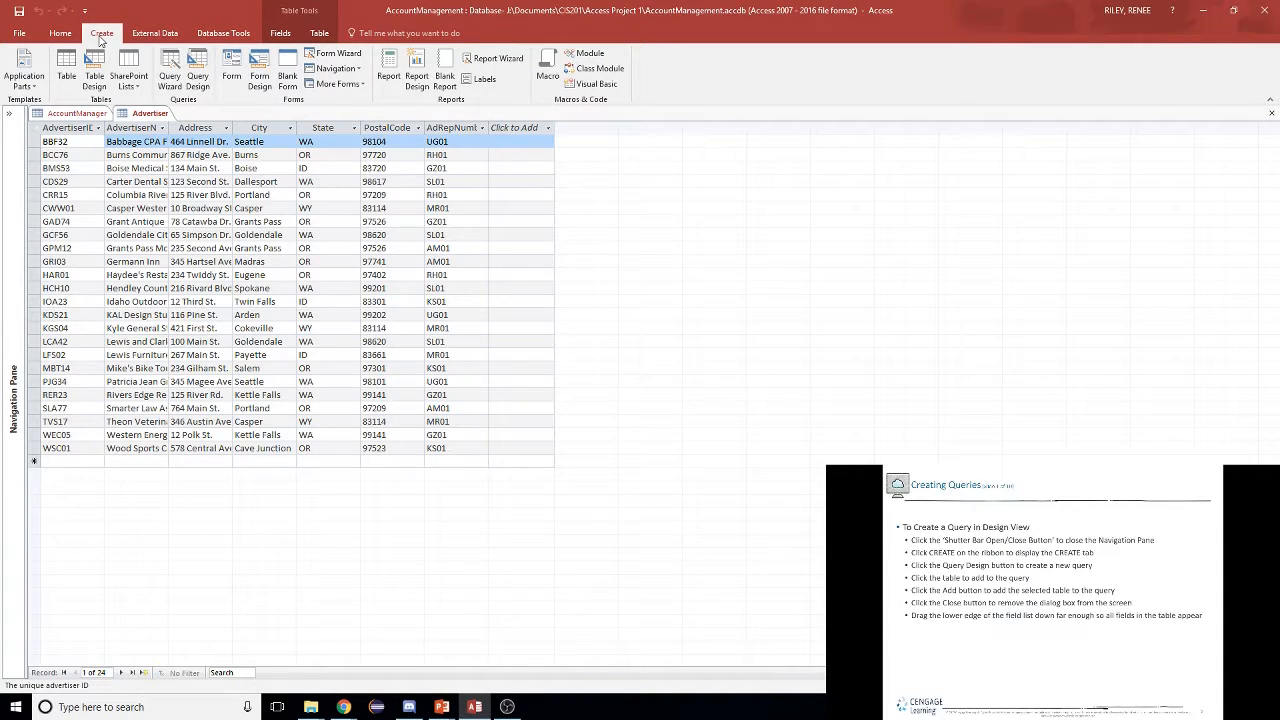
pyautogui.click(193, 68)
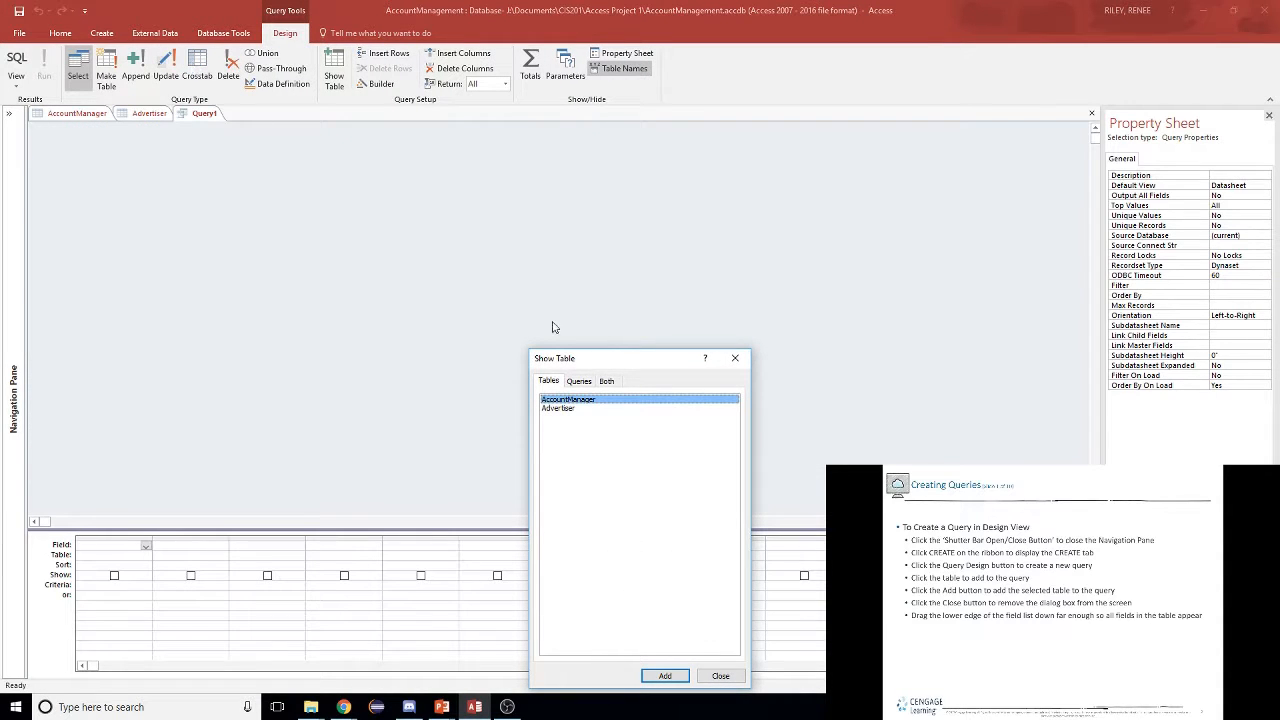
pyautogui.moveTo(617, 358); pyautogui.dragTo(420, 243)
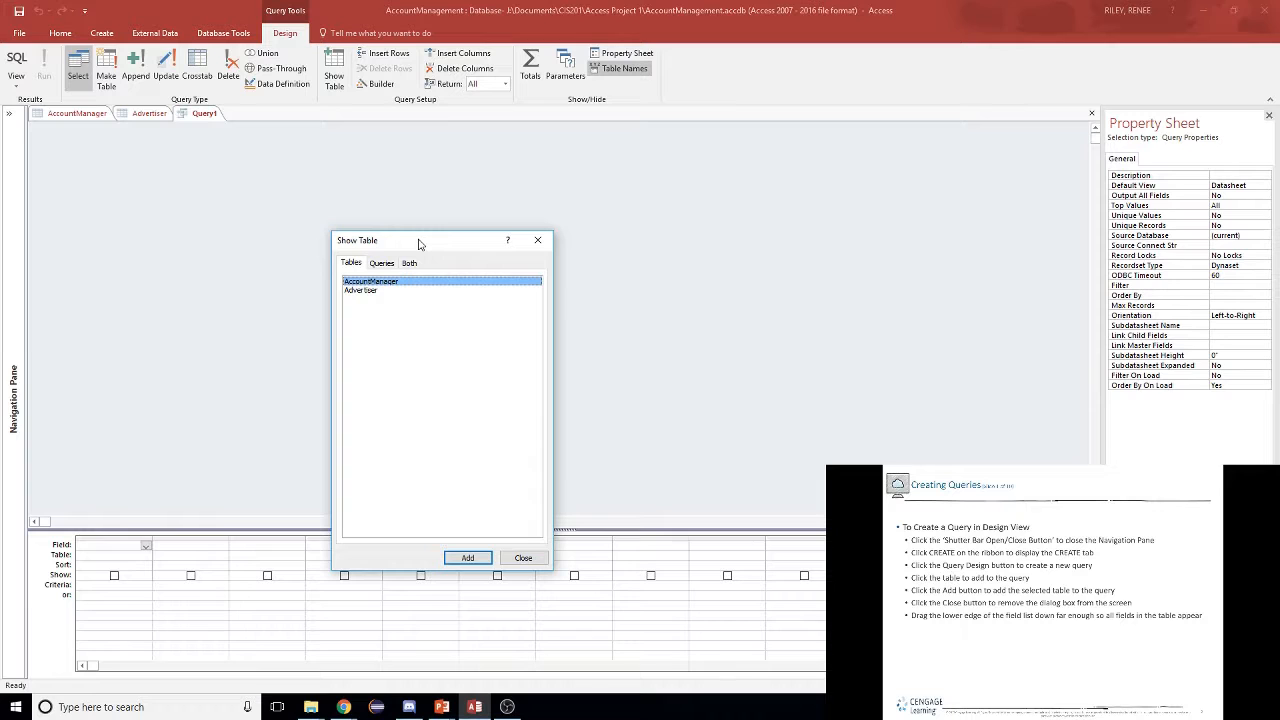
pyautogui.click(366, 291)
pyautogui.click(470, 559)
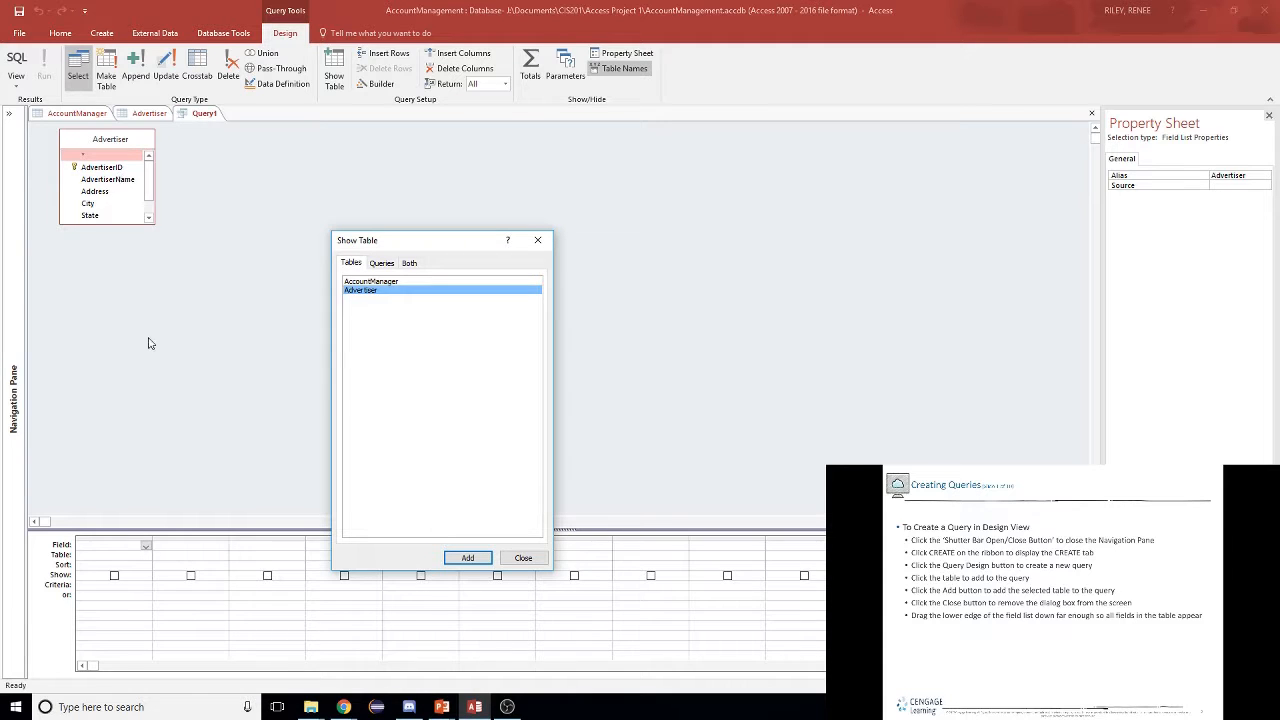
pyautogui.click(521, 558)
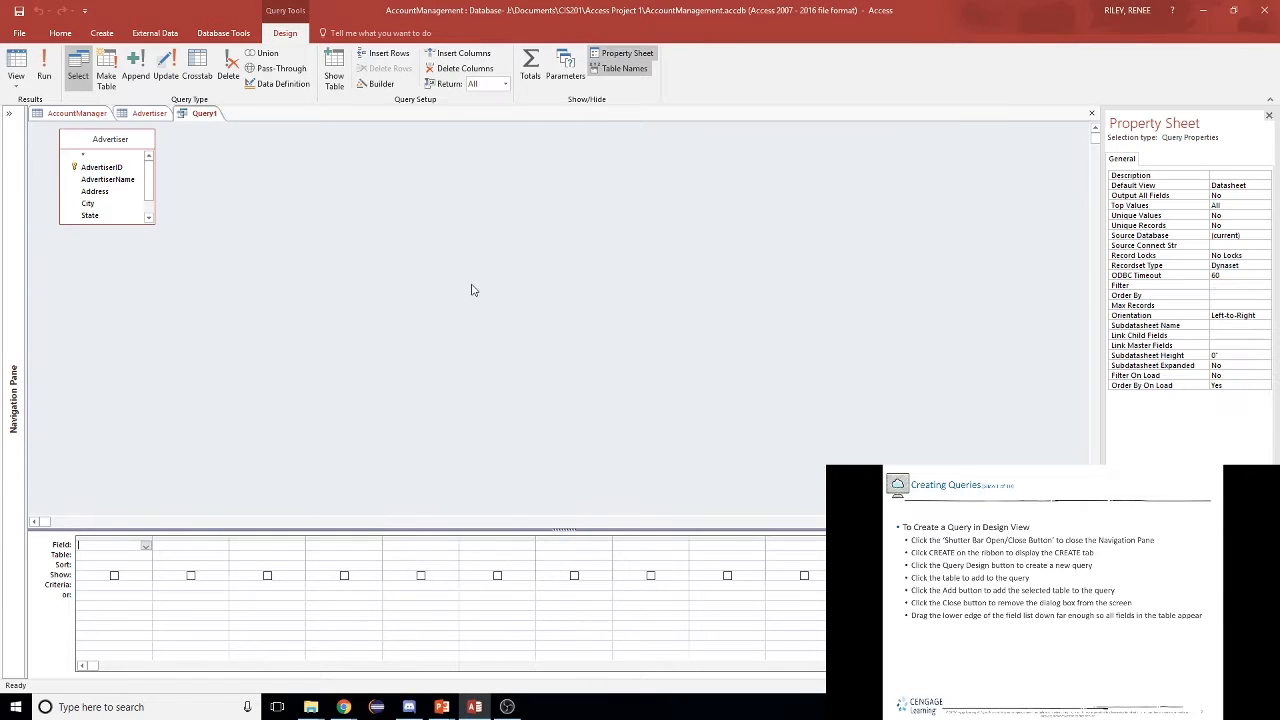
pyautogui.rightClick(331, 187)
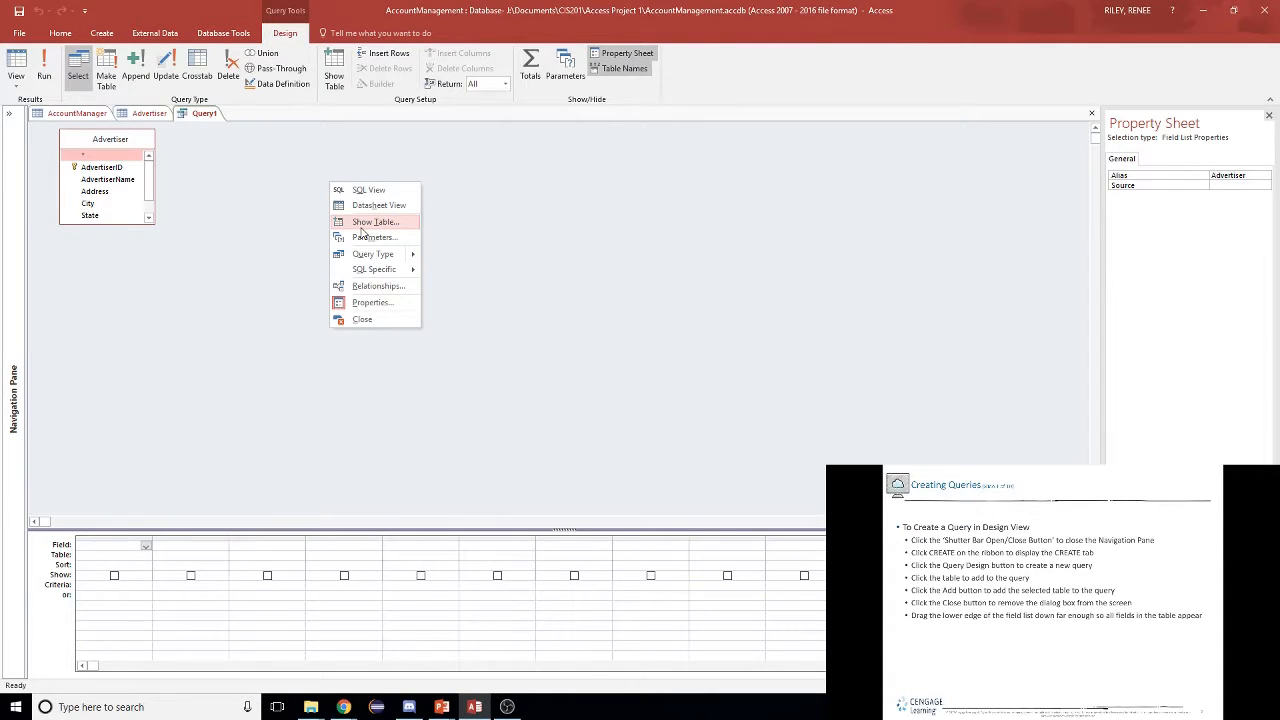
pyautogui.click(370, 222)
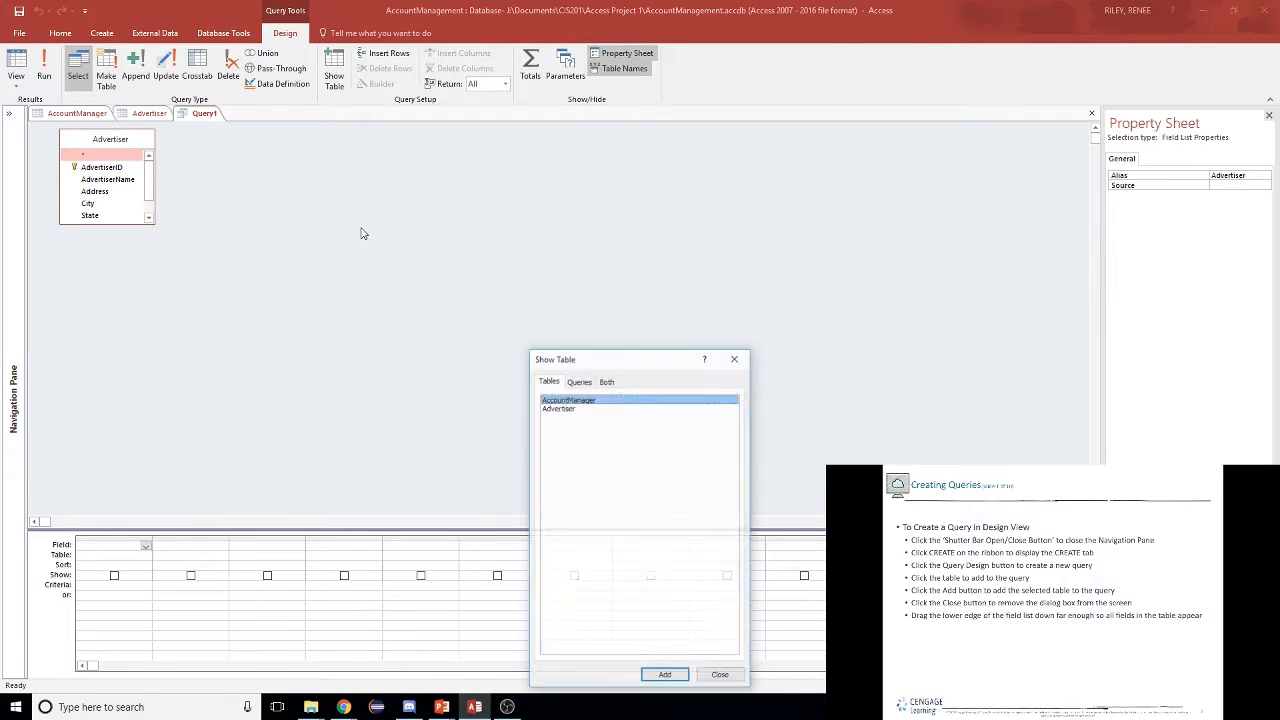
pyautogui.click(720, 676)
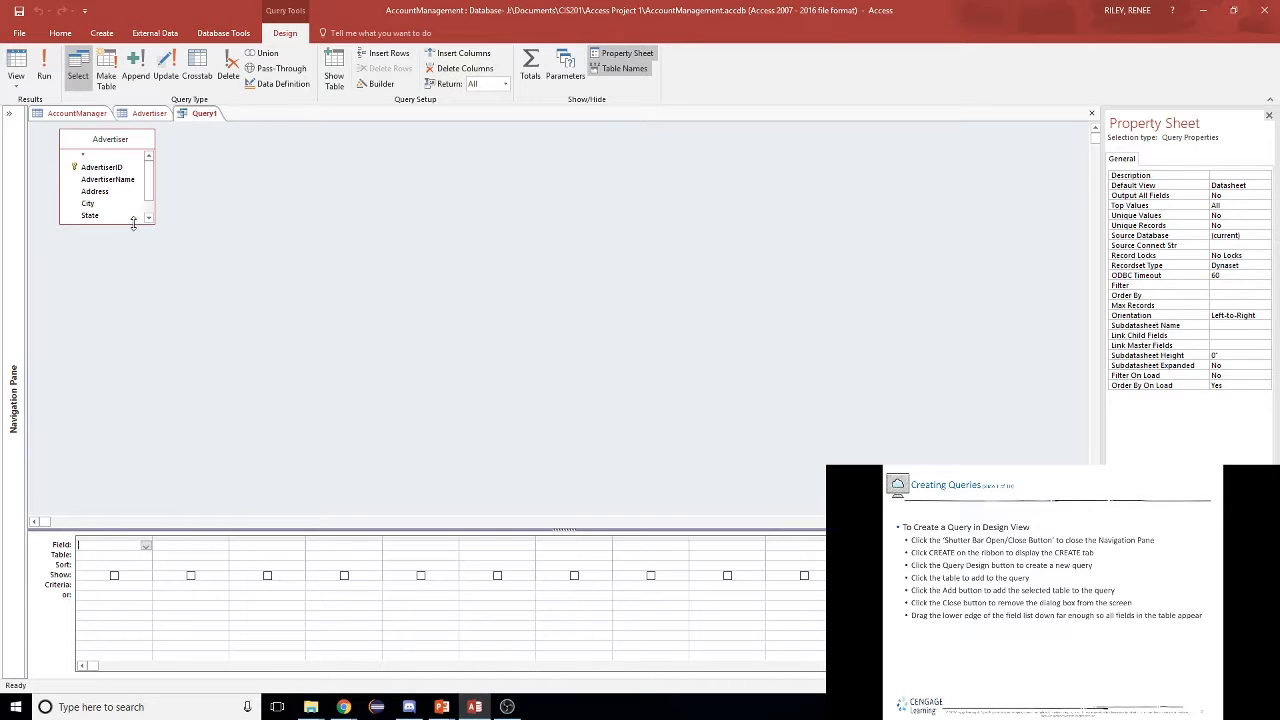
# - Enlarge the Advertiser field list to show all its fields, and advance the PowerPoint slideshow to the slide on adding fields
pyautogui.moveTo(133, 223); pyautogui.dragTo(262, 257)
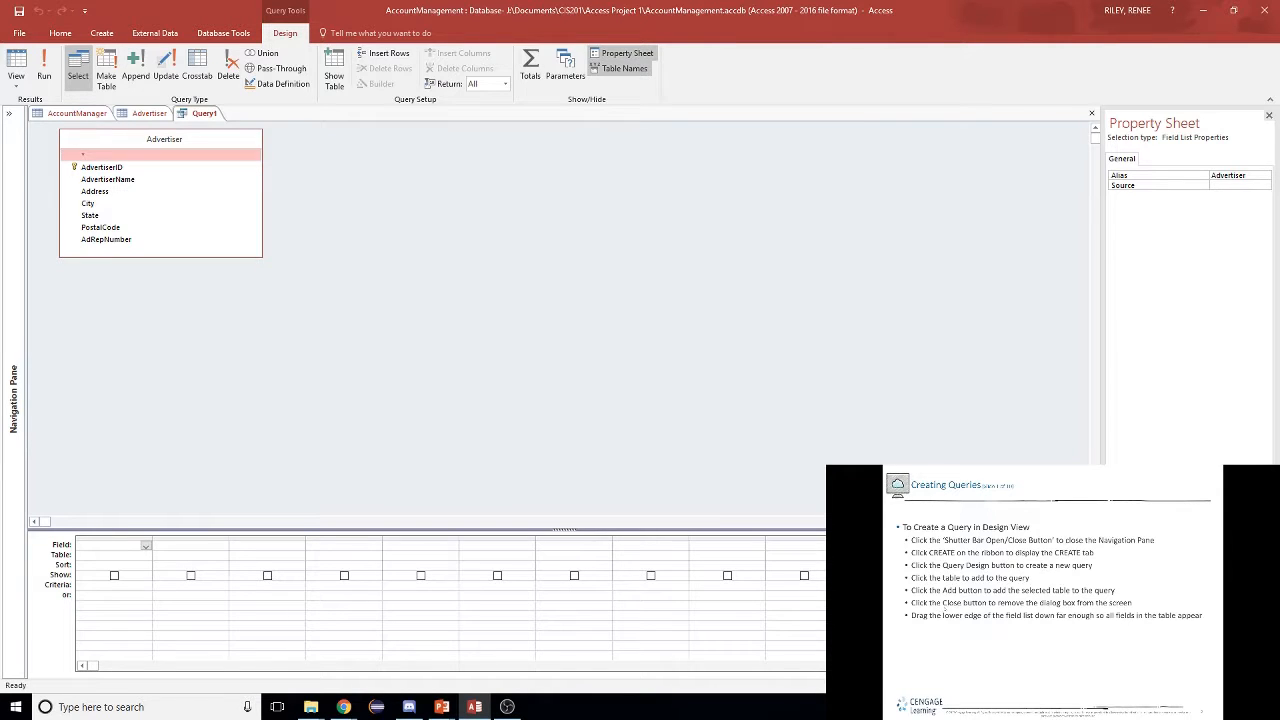
pyautogui.hotkey('alt', 'Tab')
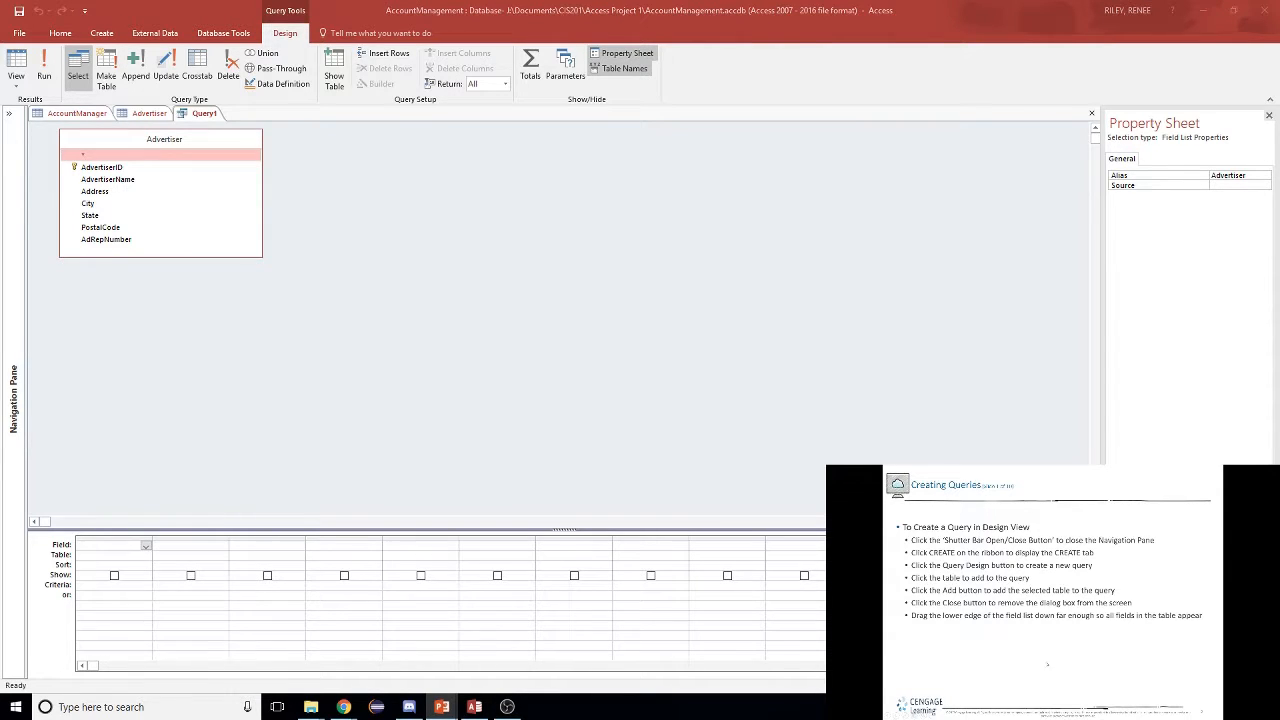
pyautogui.click(1046, 662)
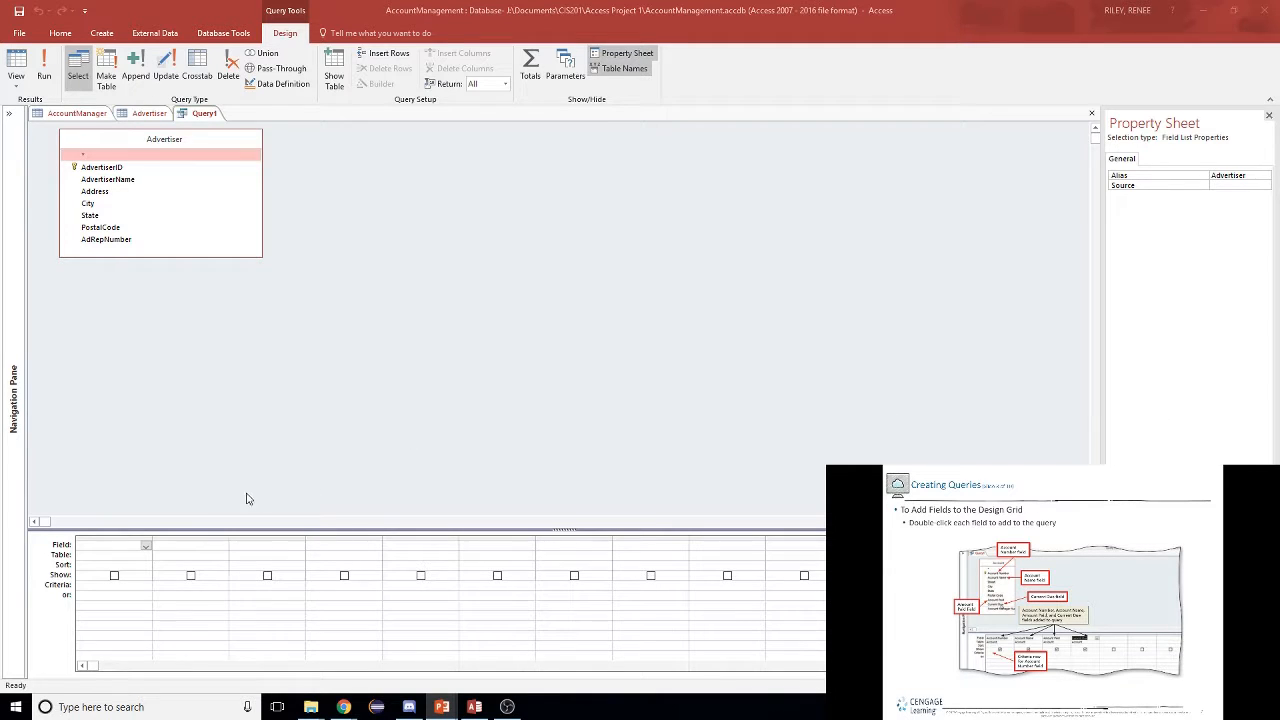
# - Add the AdvertiserID, AdvertiserName, Address, City and State fields from the Advertiser table to the query design grid in Access
pyautogui.doubleClick(104, 168)
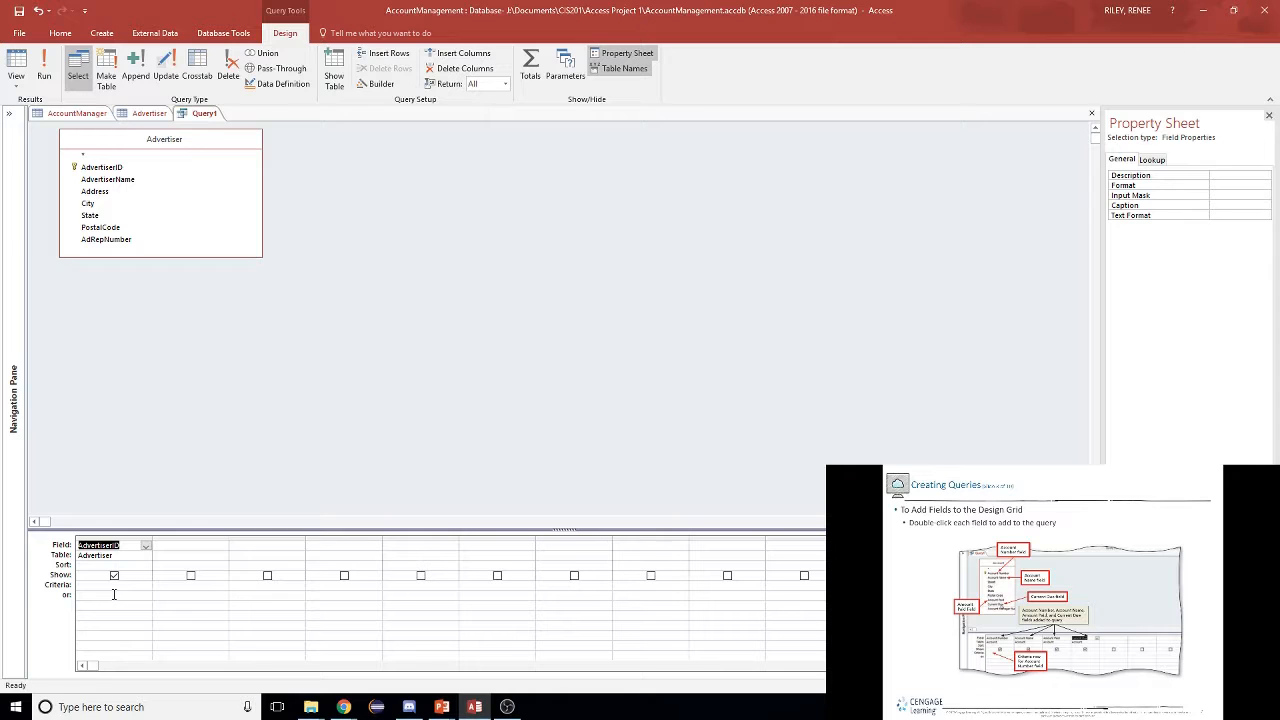
pyautogui.doubleClick(126, 181)
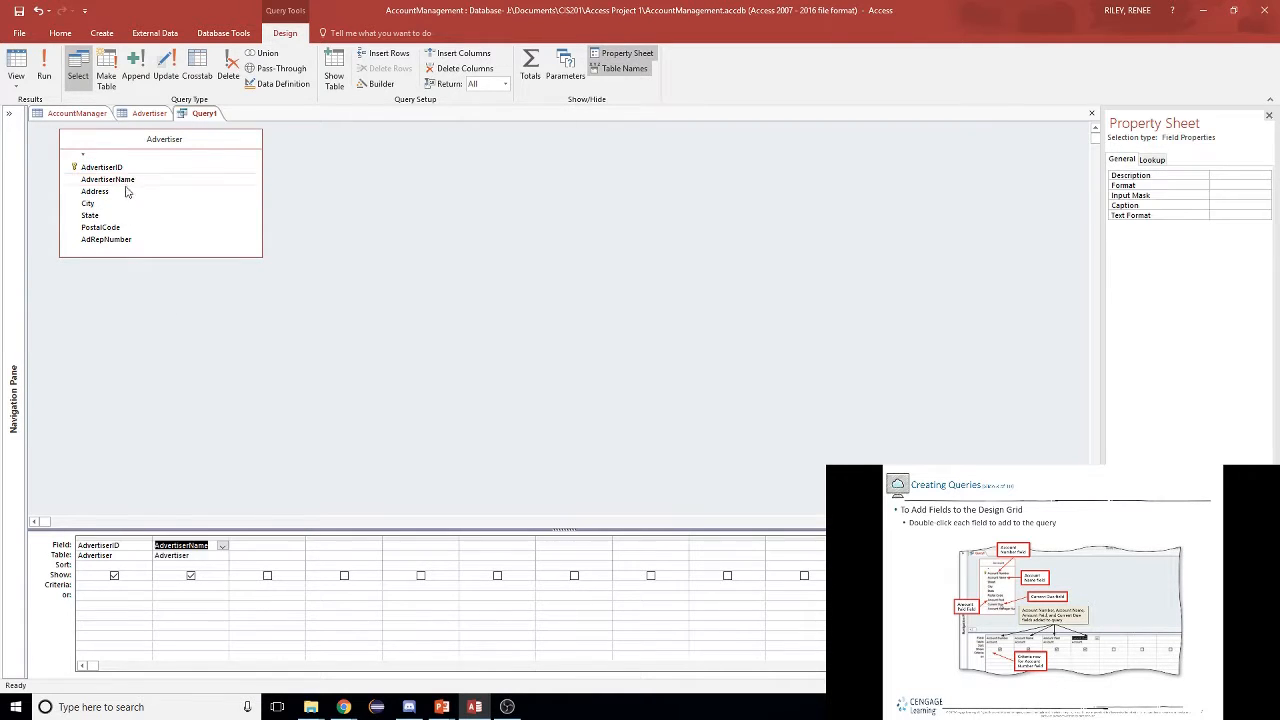
pyautogui.doubleClick(126, 191)
pyautogui.doubleClick(89, 204)
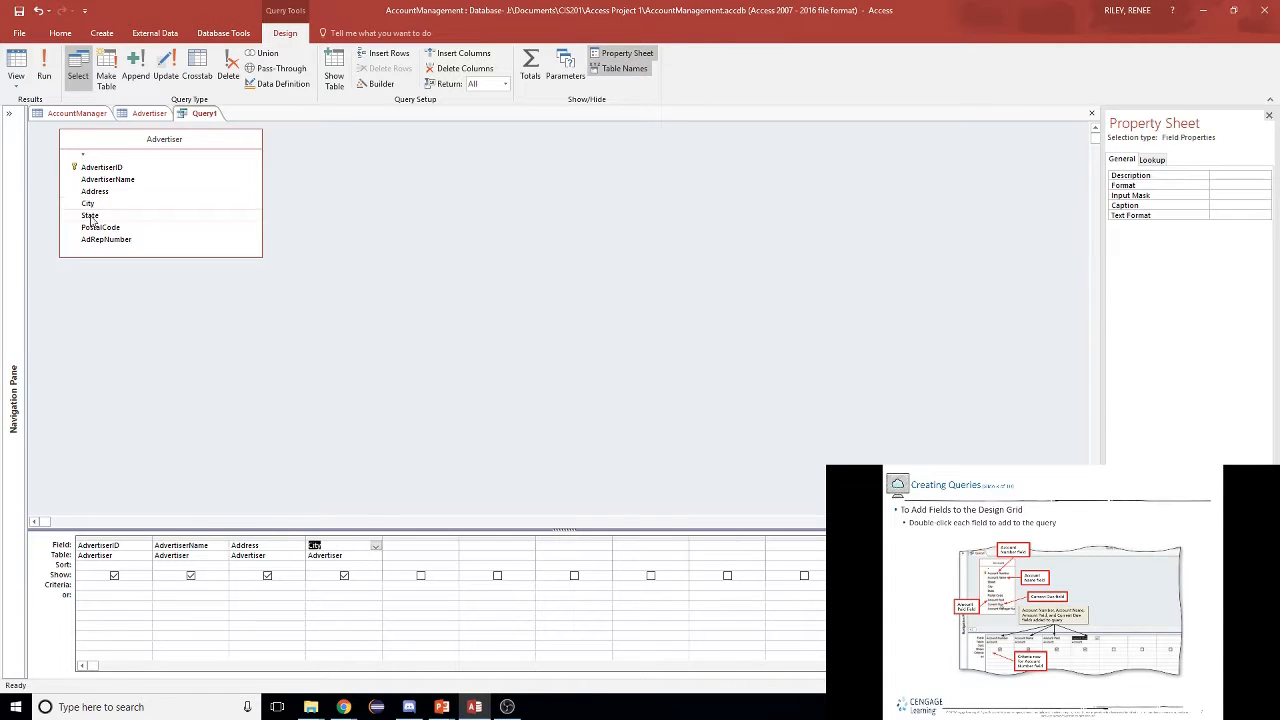
pyautogui.doubleClick(90, 216)
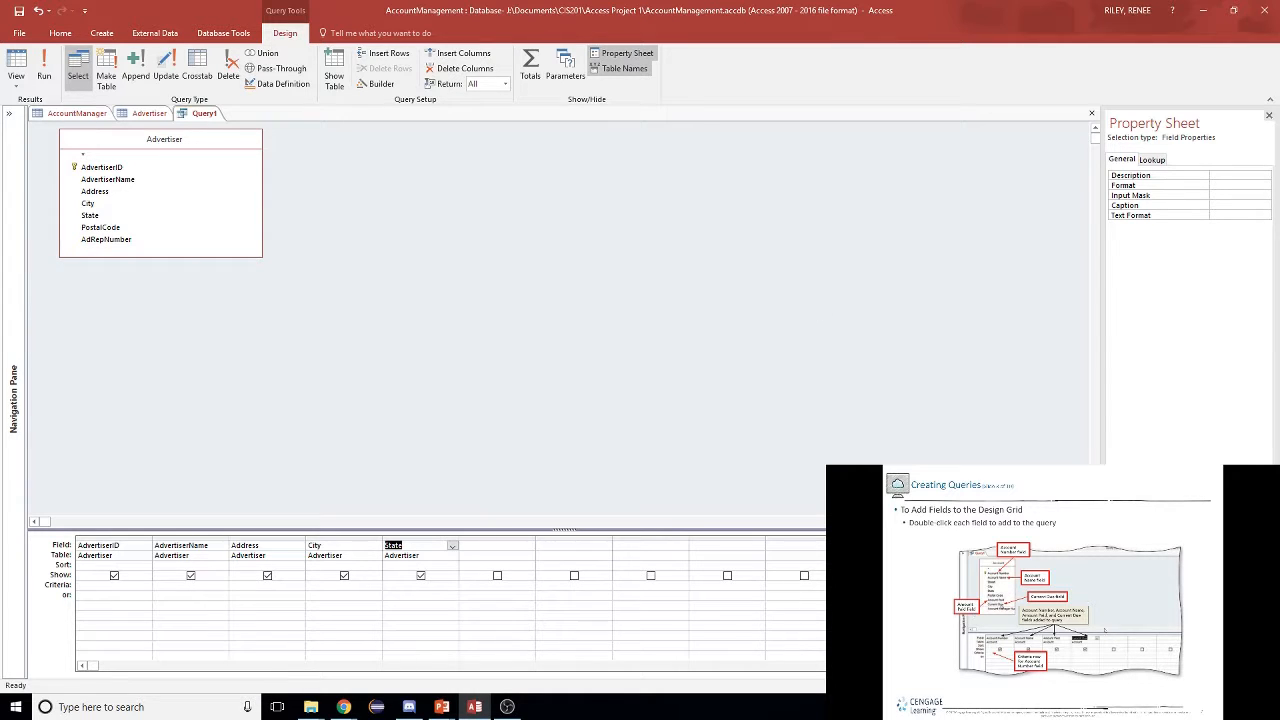
# - Switch to the PowerPoint slideshow and advance to the slide on using text data in a criterion
pyautogui.hotkey('alt', 'Tab')
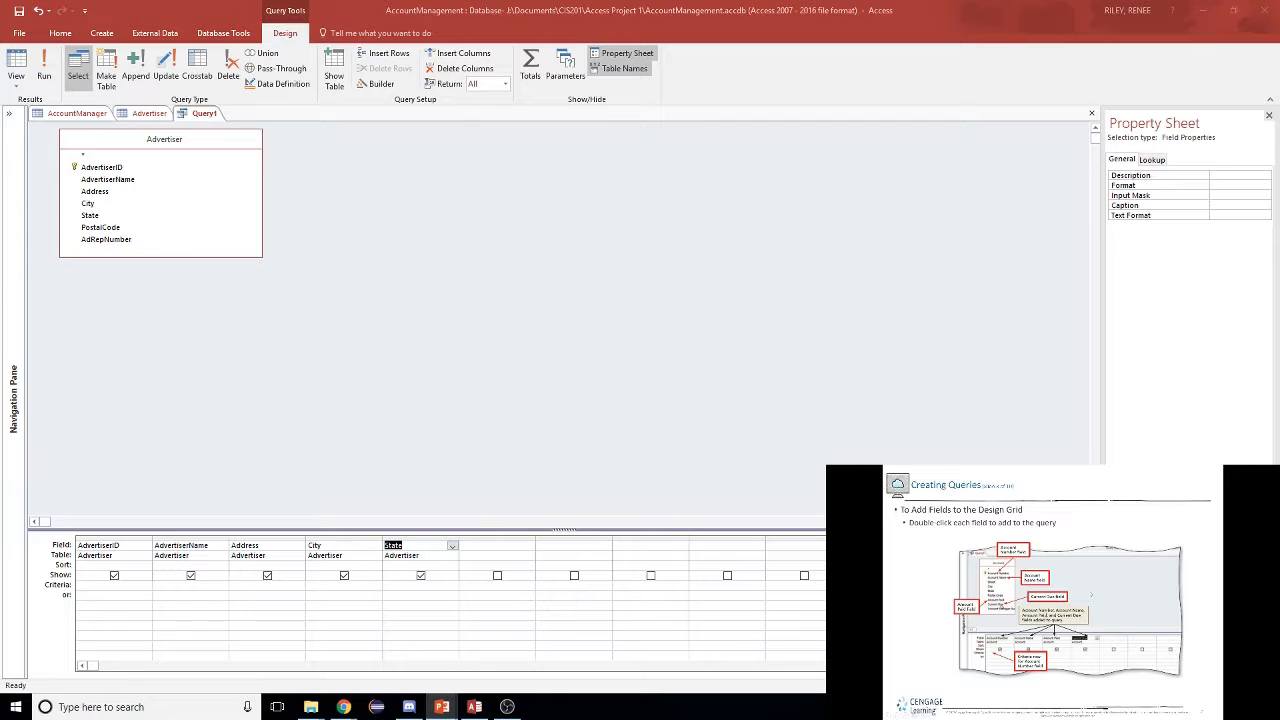
pyautogui.press('Right')
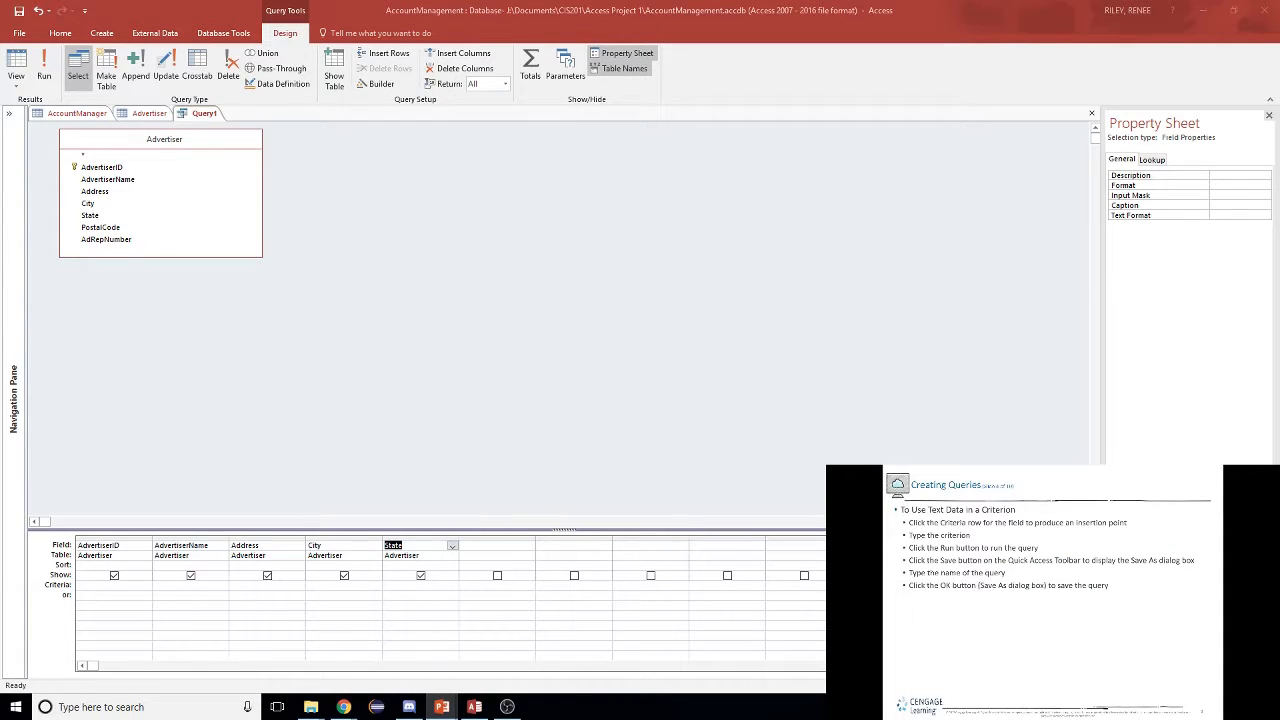
# - Run the Advertiser query in Access to view its records, and return the query to Design view
pyautogui.click(900, 349)
pyautogui.click(46, 60)
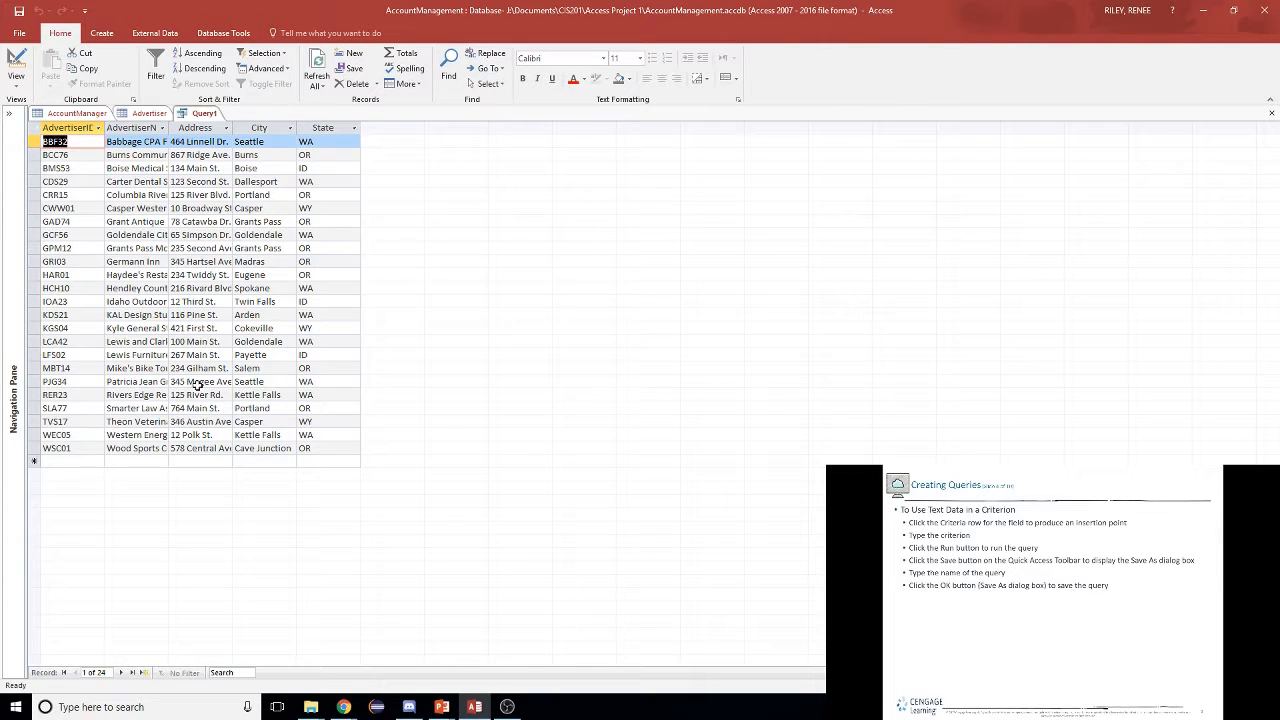
pyautogui.click(15, 85)
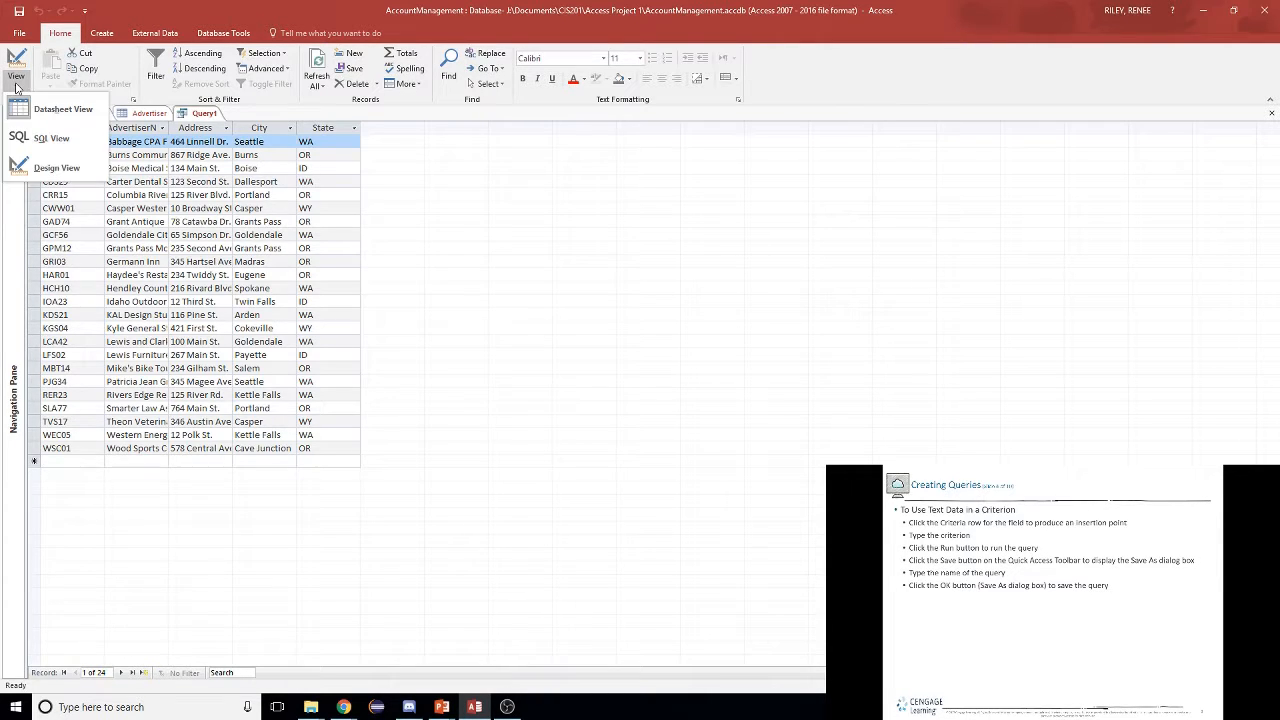
pyautogui.click(45, 168)
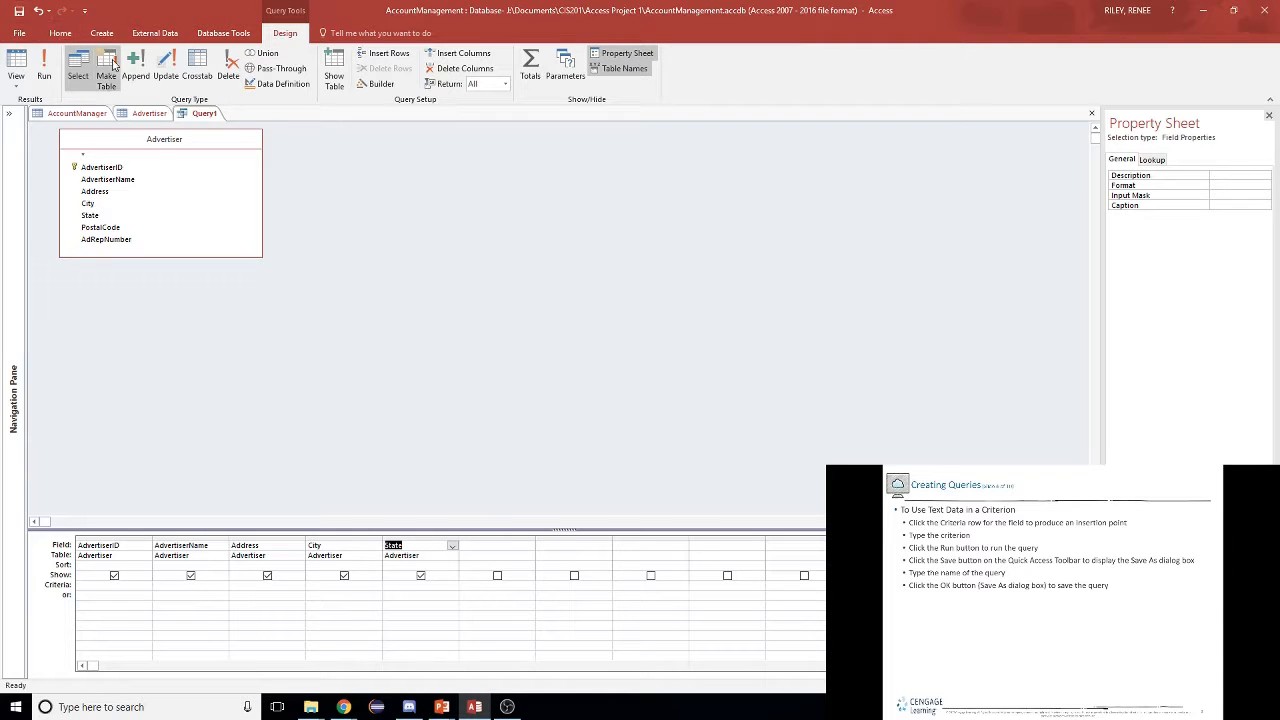
# - Save the new query under the name AdvertiserQuery
pyautogui.rightClick(199, 114)
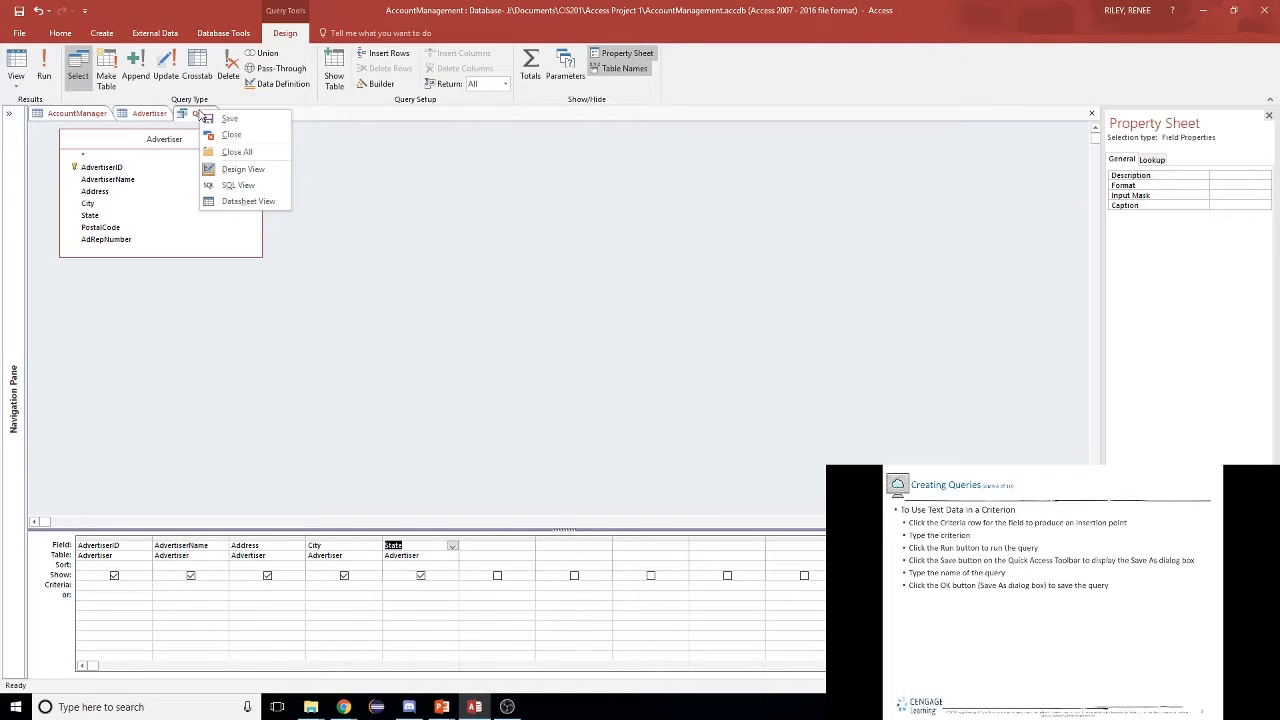
pyautogui.click(237, 118)
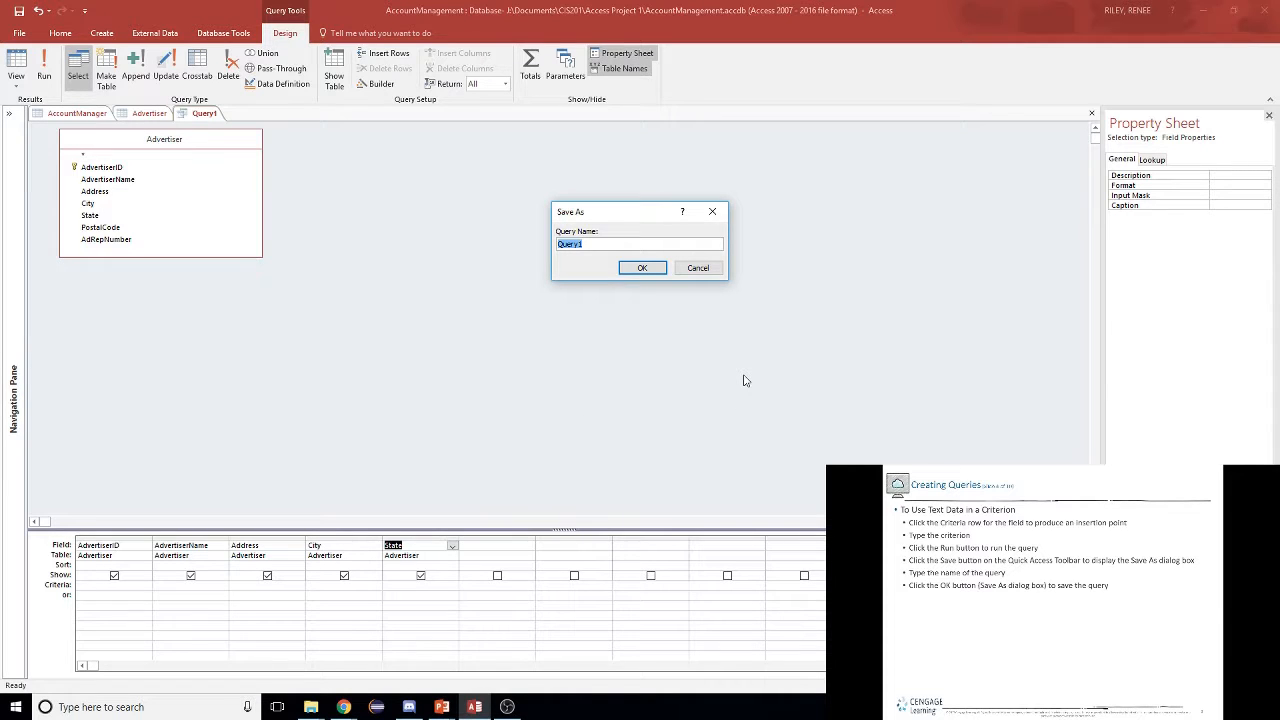
pyautogui.write('AdvertiserQuery')
pyautogui.press('Return')
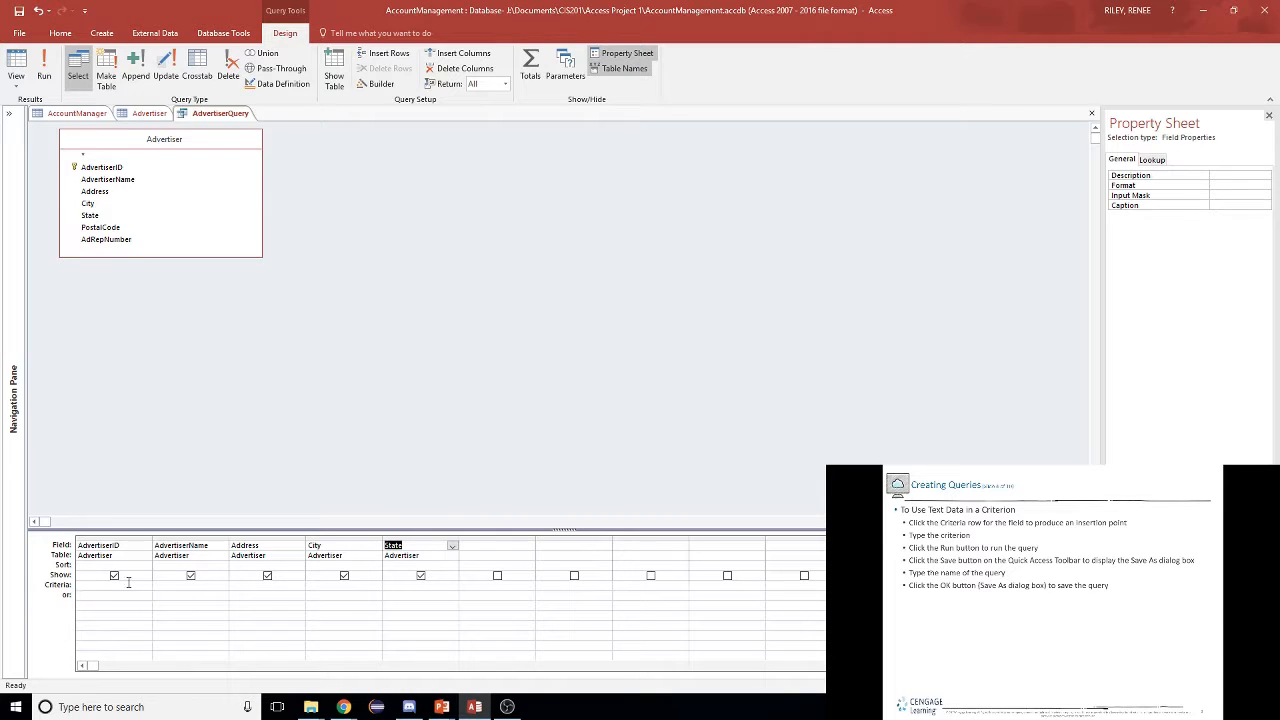
# - Switch to the PowerPoint slideshow and advance to the slide on using a wildcard
pyautogui.click(181, 588)
pyautogui.hotkey('alt', 'Tab')
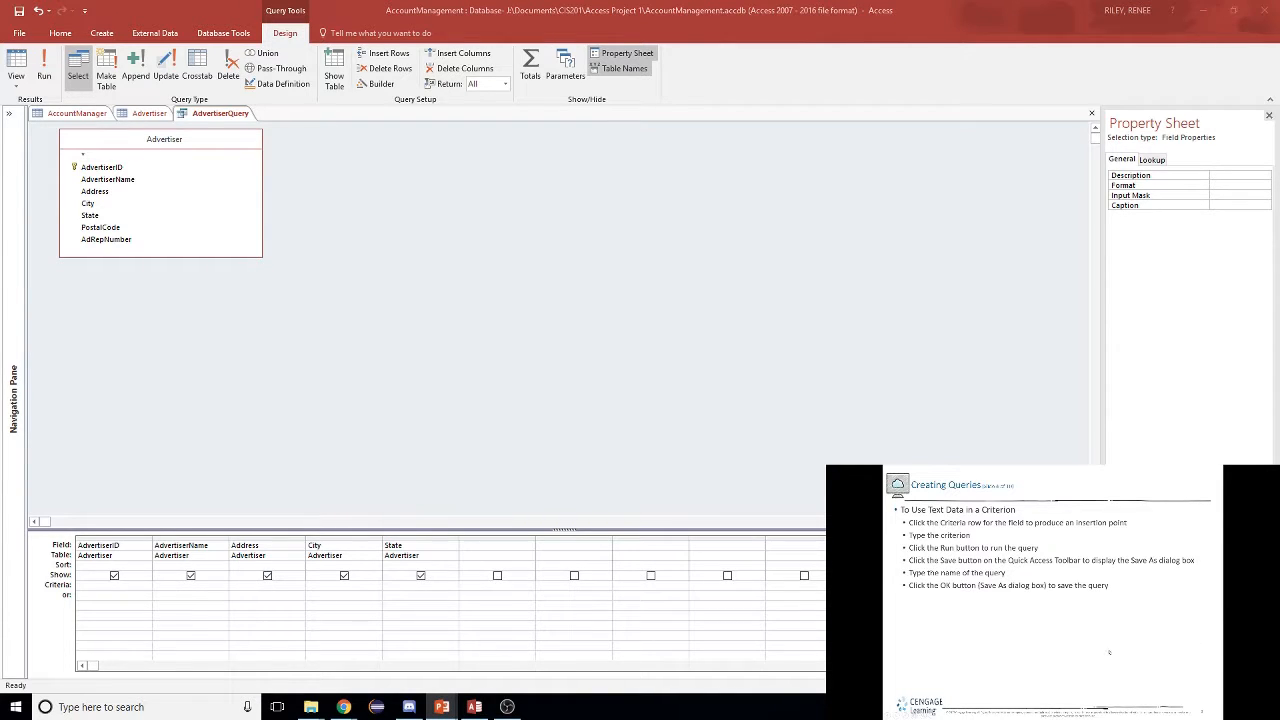
pyautogui.press('Right')
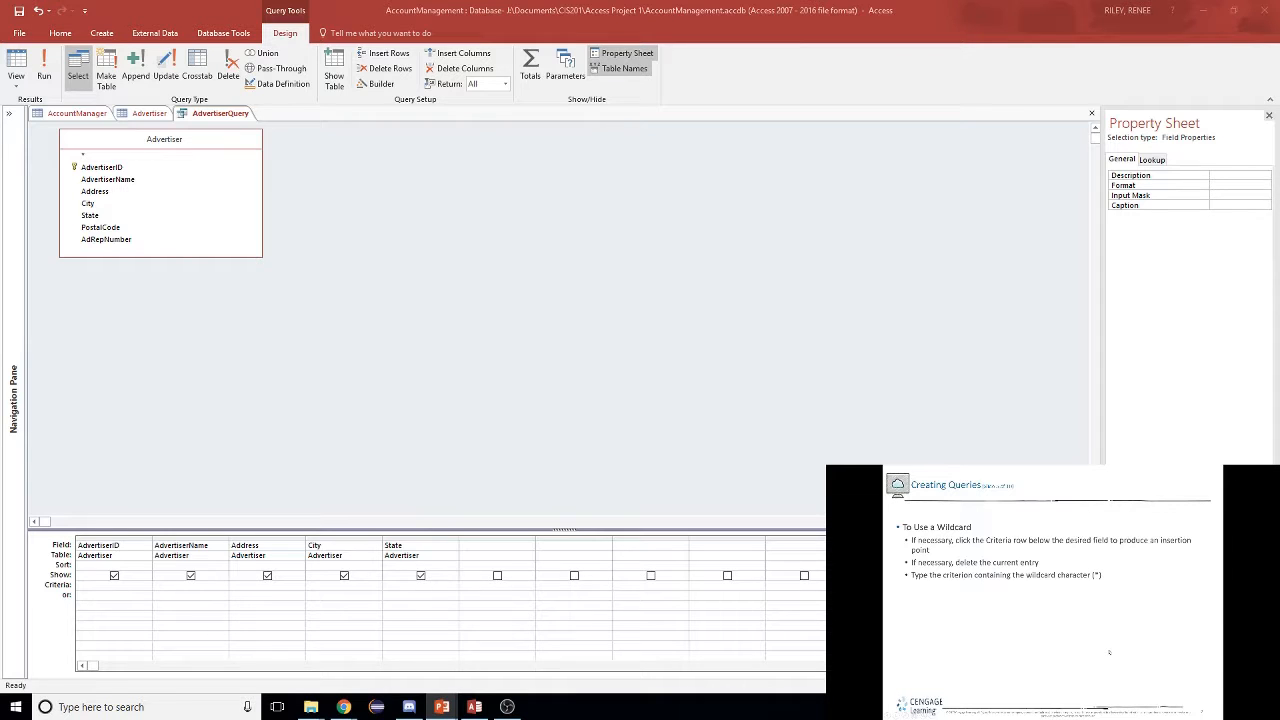
# - Run AdvertiserQuery in Access, copy the advertiser name from the first record, and return the query to Design view
pyautogui.click(159, 586)
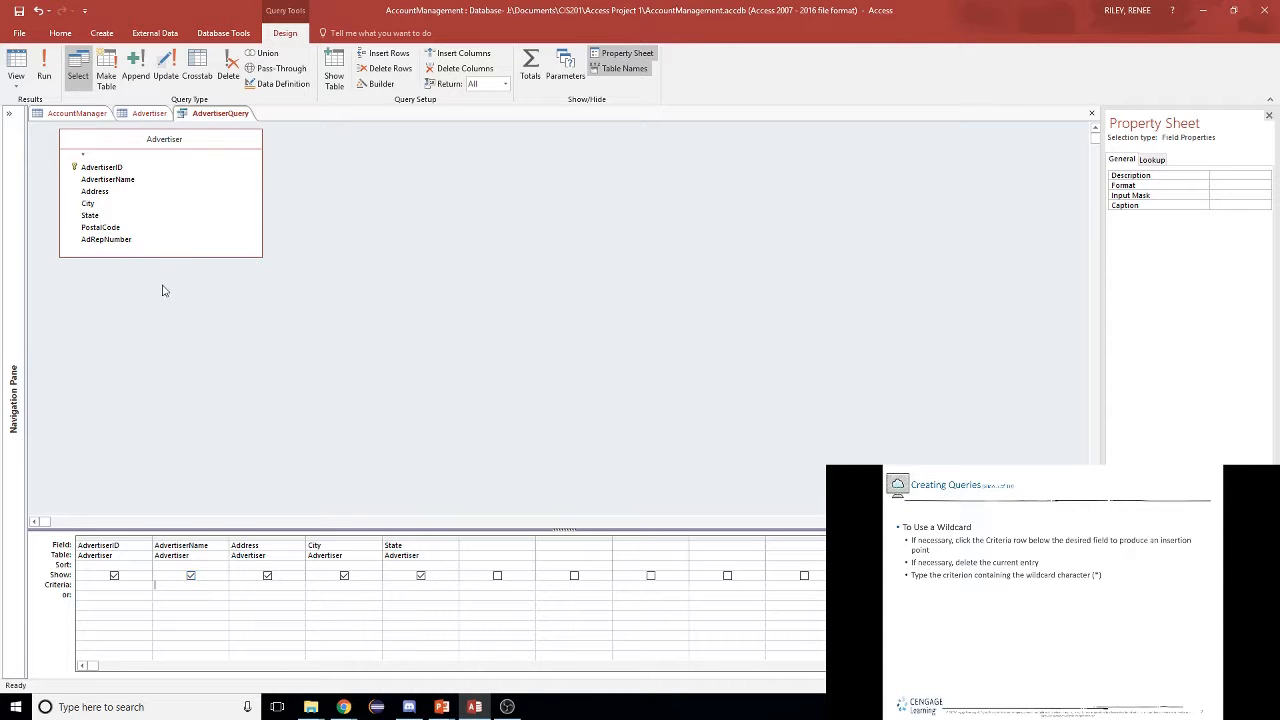
pyautogui.click(44, 65)
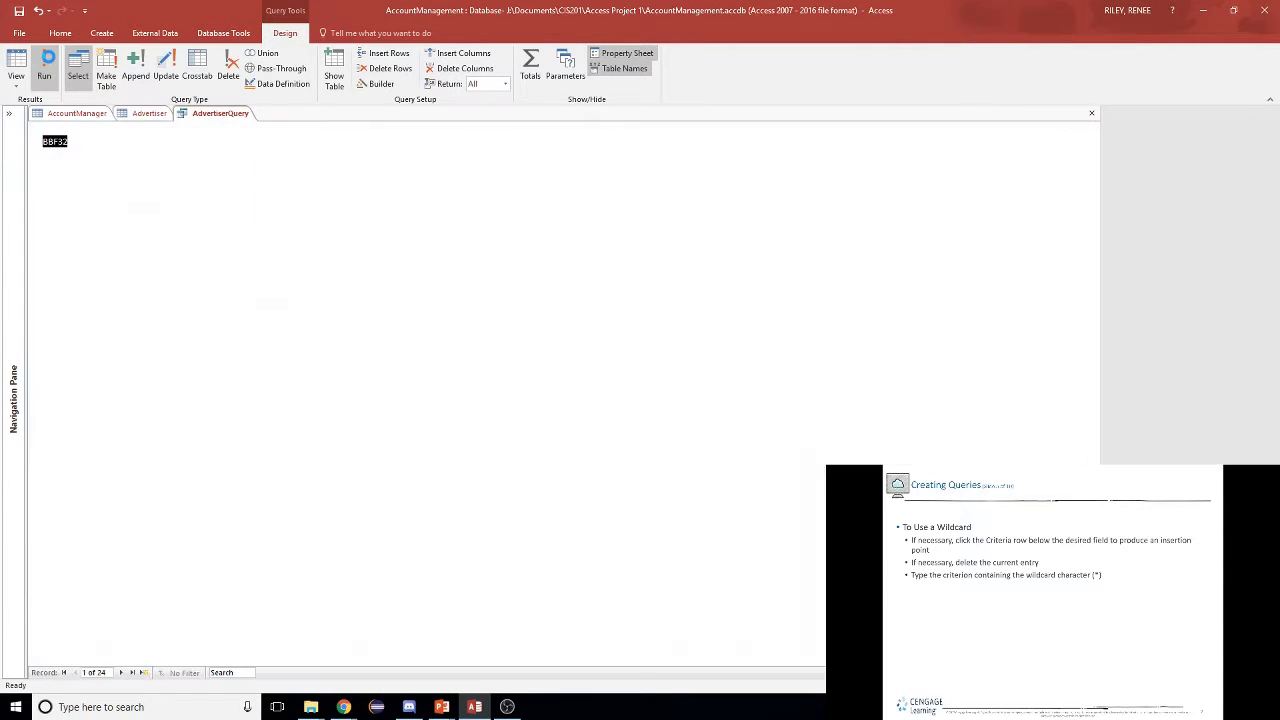
pyautogui.click(117, 142)
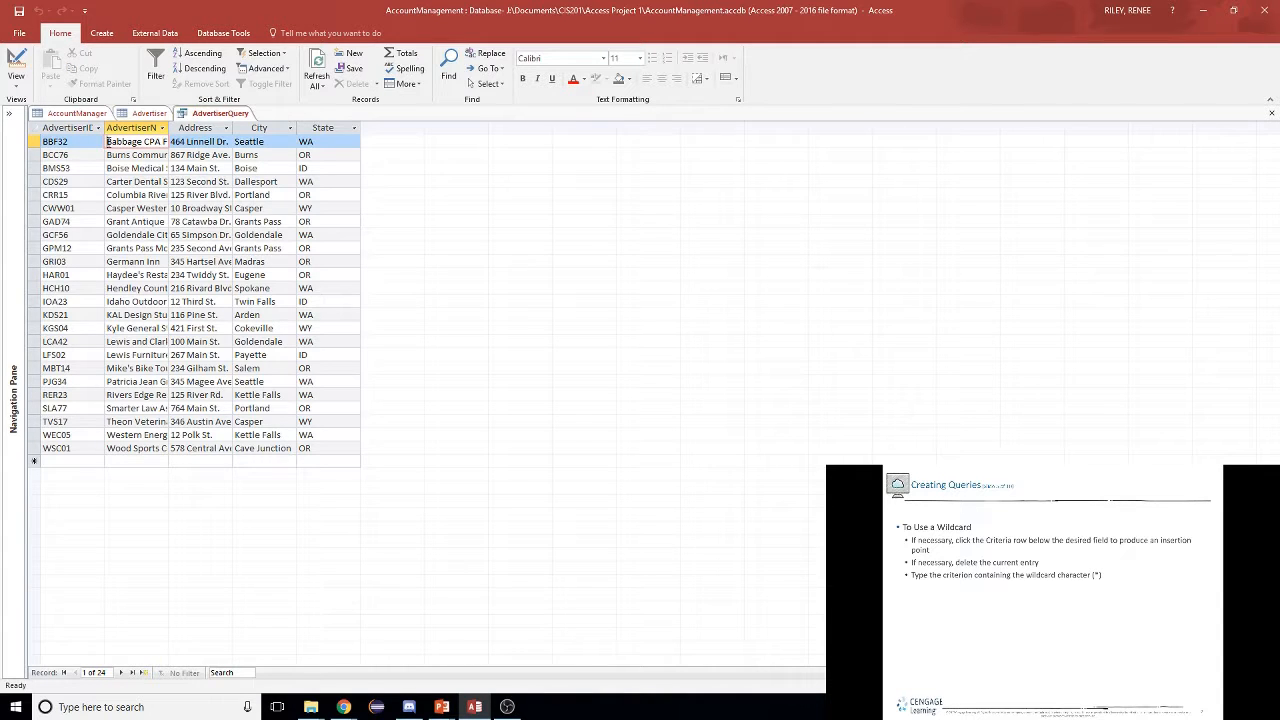
pyautogui.moveTo(107, 141); pyautogui.dragTo(198, 138)
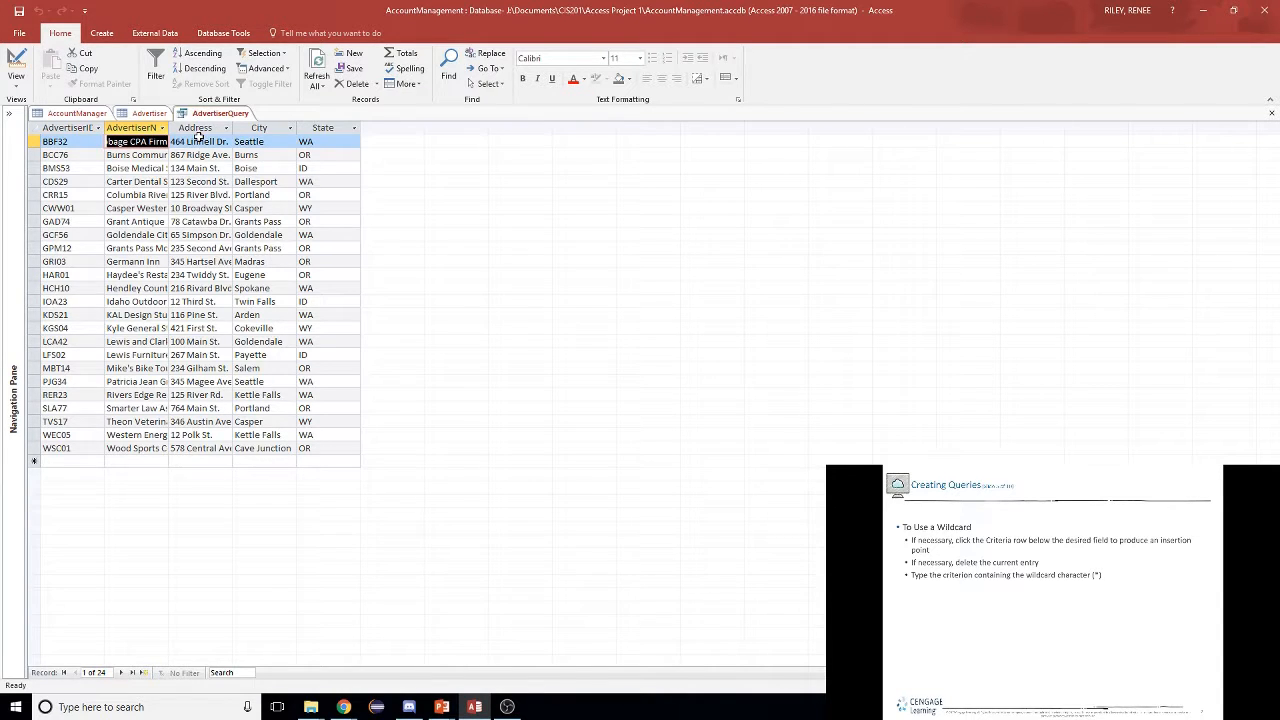
pyautogui.hotkey('ctrl', 'c')
pyautogui.click(18, 85)
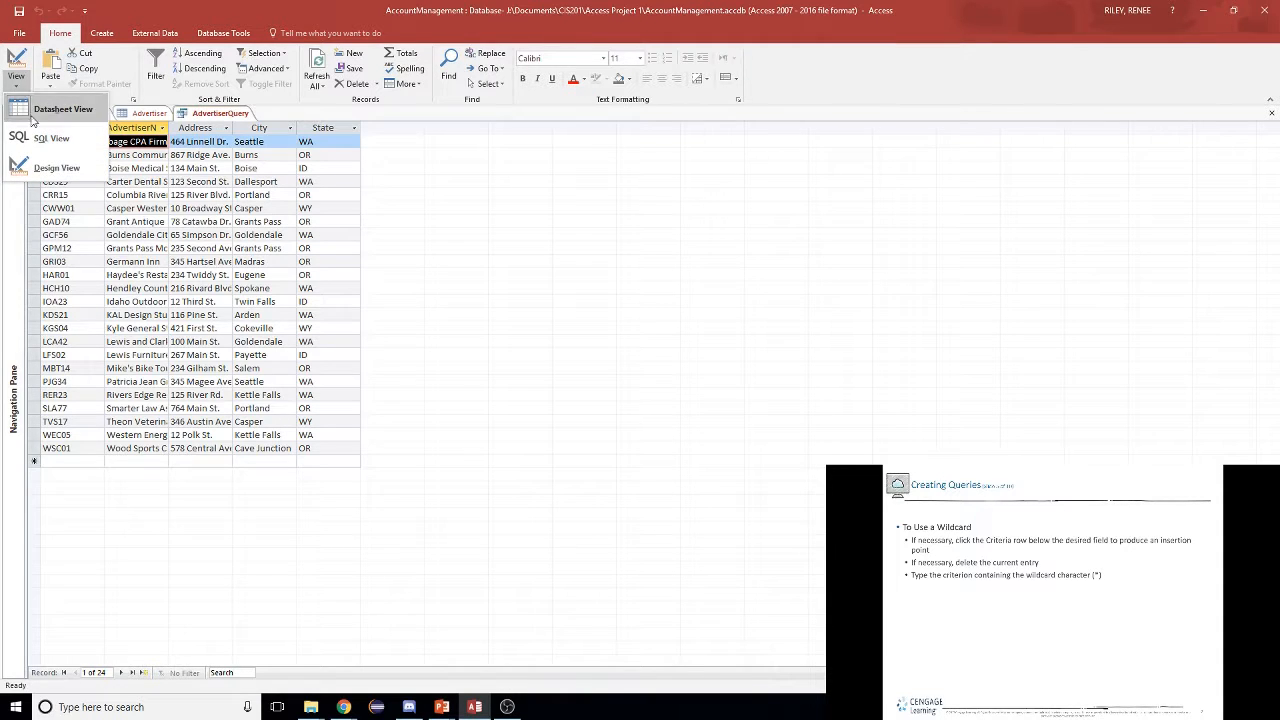
pyautogui.click(52, 167)
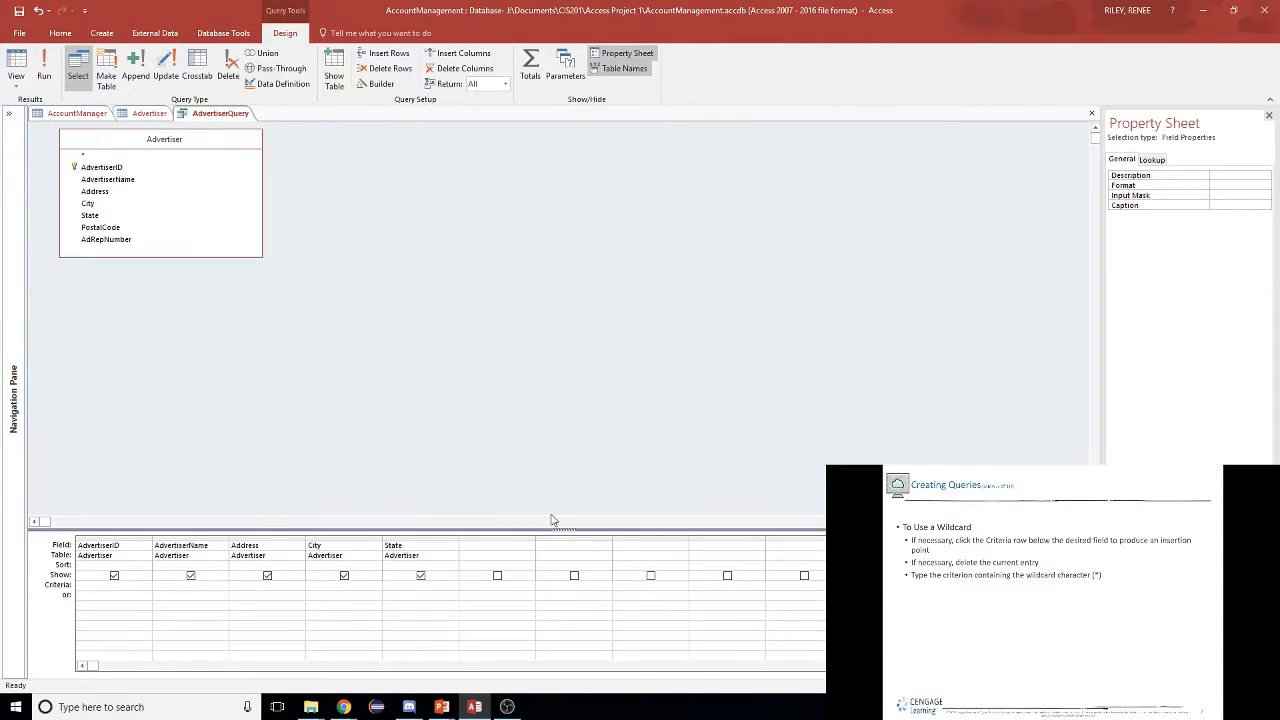
# - Set the AdvertiserName criterion to ="Babbage CPA Firm", run the query, and return it to Design view
pyautogui.write('= Babbage CPA Firm')
pyautogui.press('Tab')
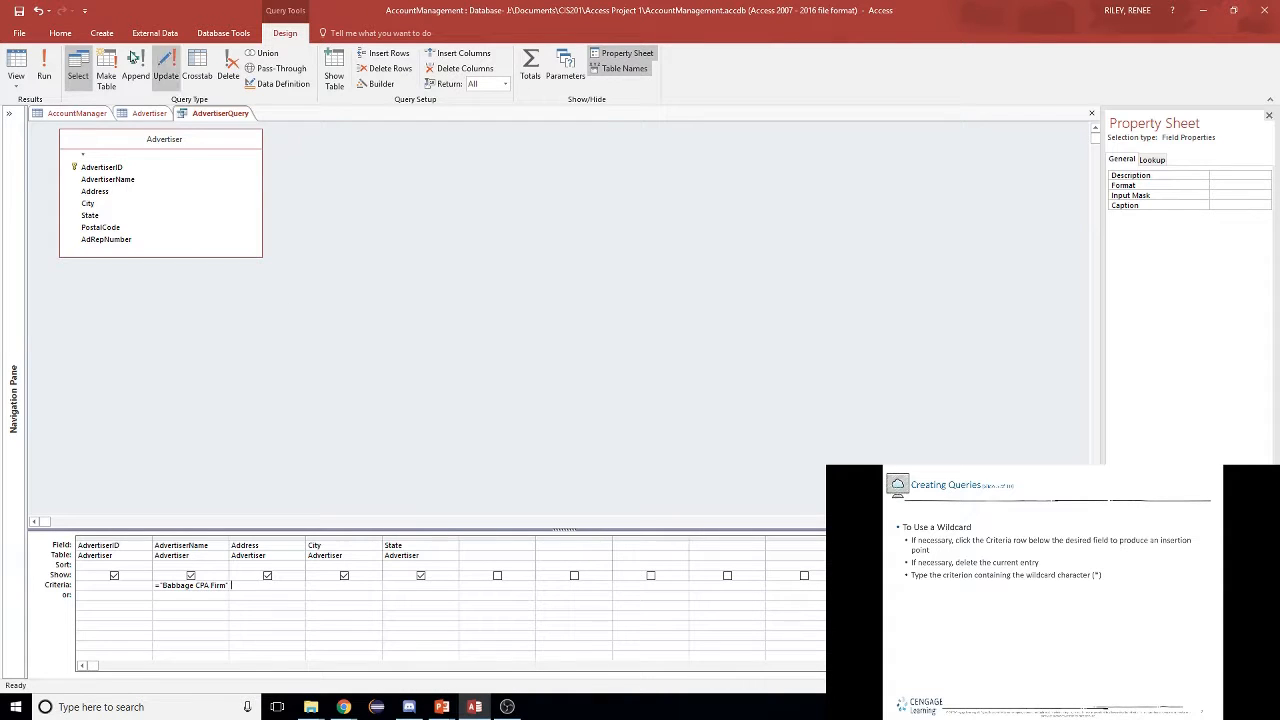
pyautogui.click(43, 76)
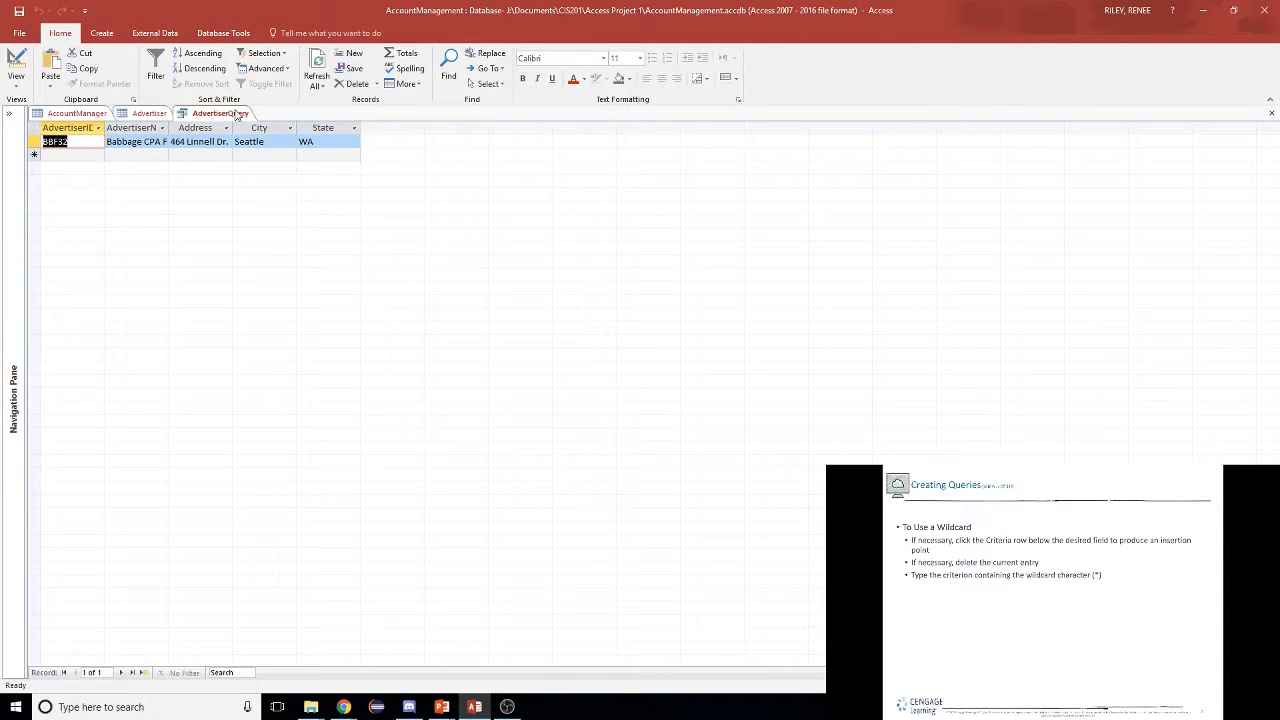
pyautogui.click(17, 88)
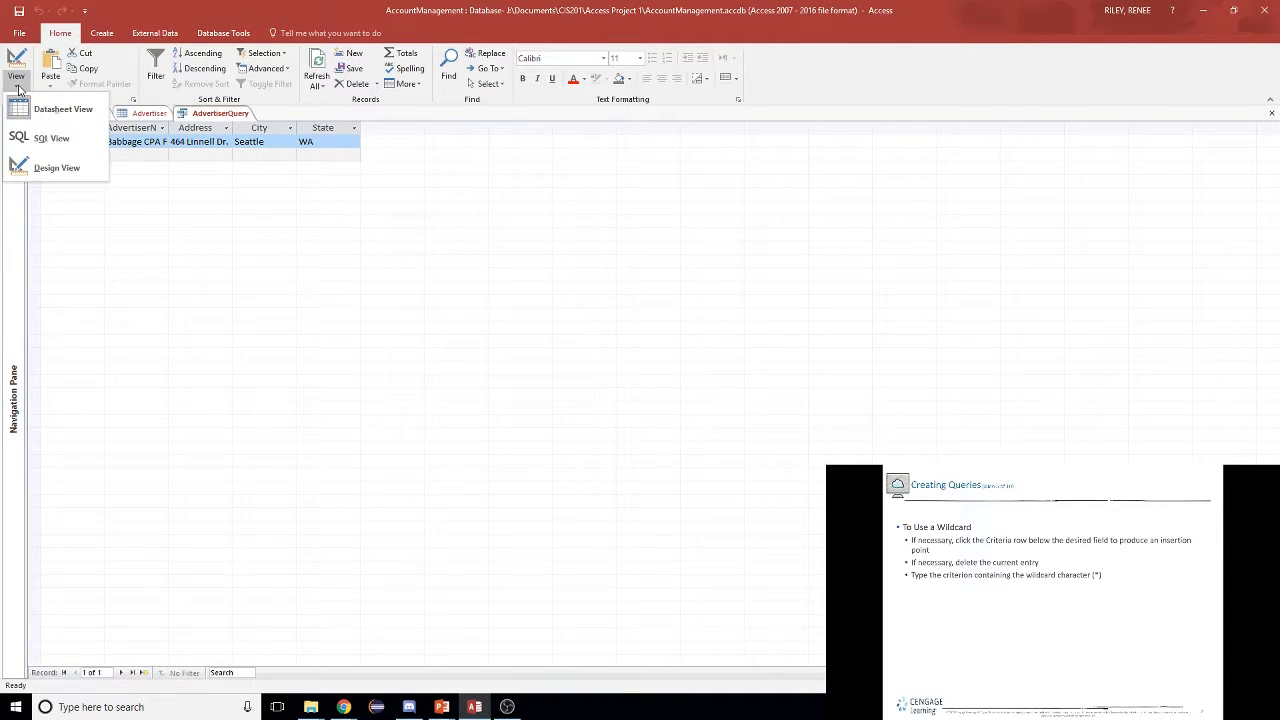
pyautogui.click(60, 168)
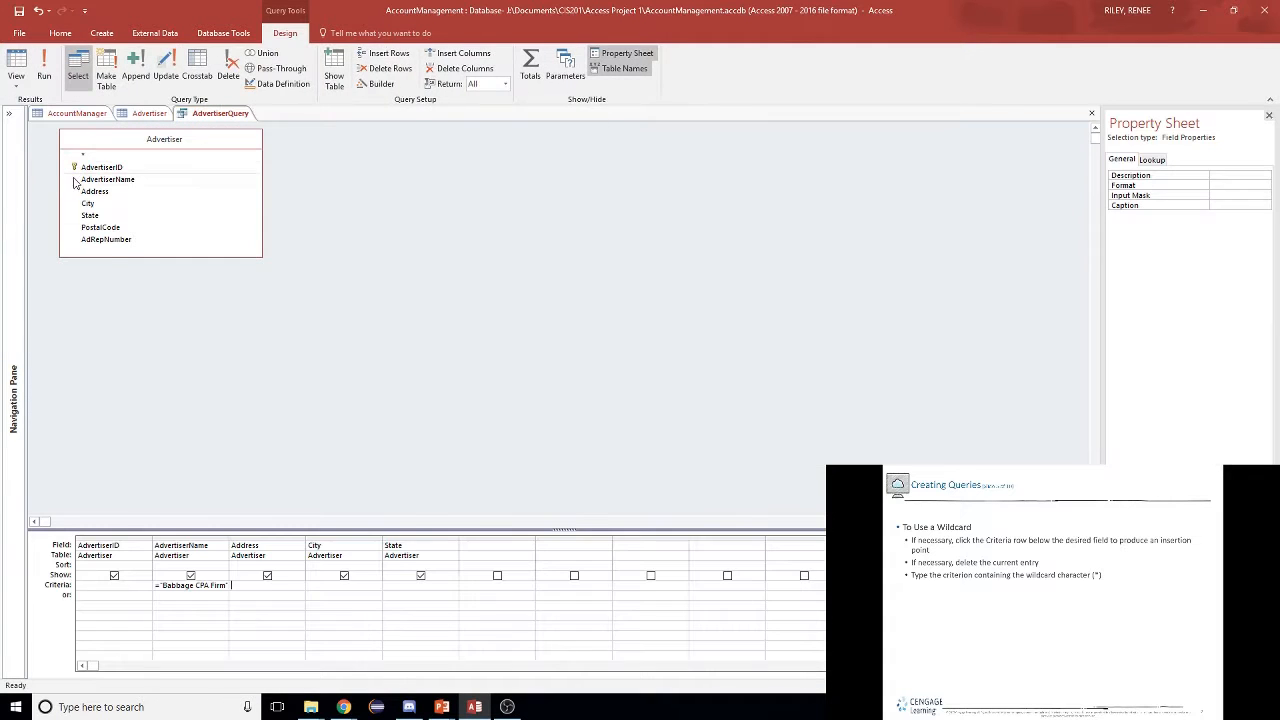
# - Replace the AdvertiserName criterion with the wildcard ="A*", run the query, and return it to Design view
pyautogui.moveTo(155, 585); pyautogui.dragTo(230, 585)
pyautogui.press('Delete')
pyautogui.write('= A')
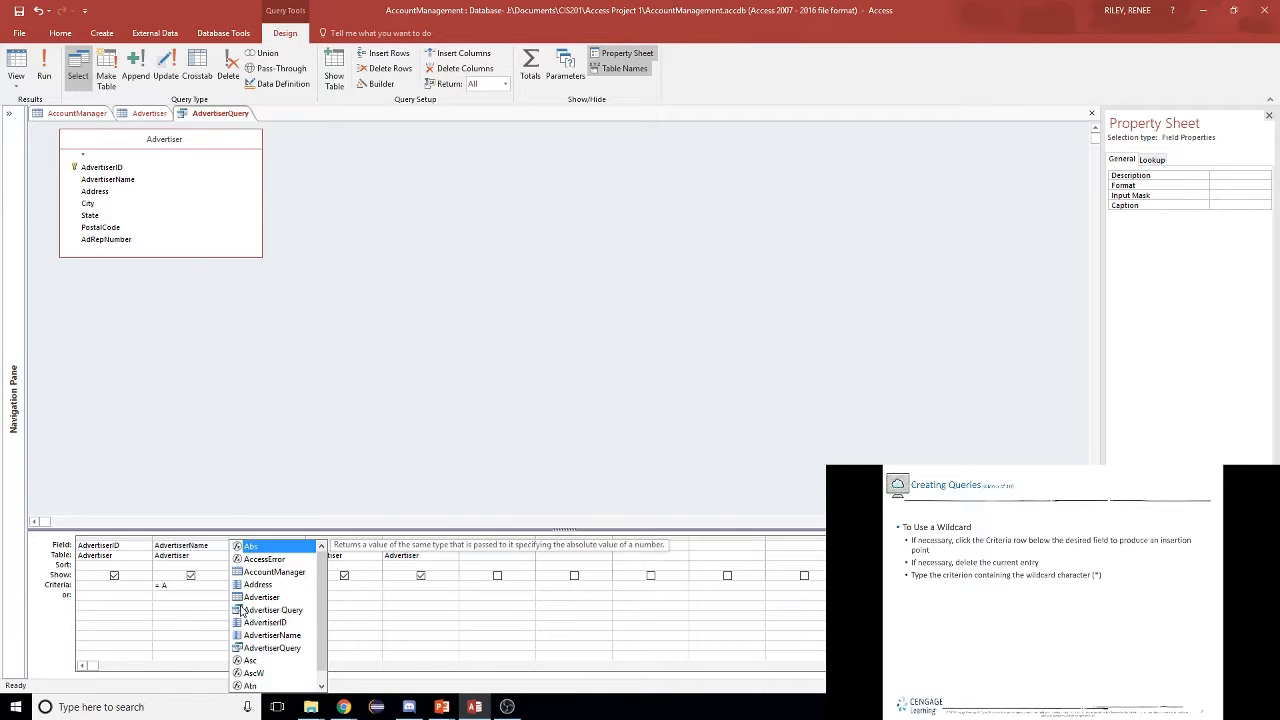
pyautogui.write('*')
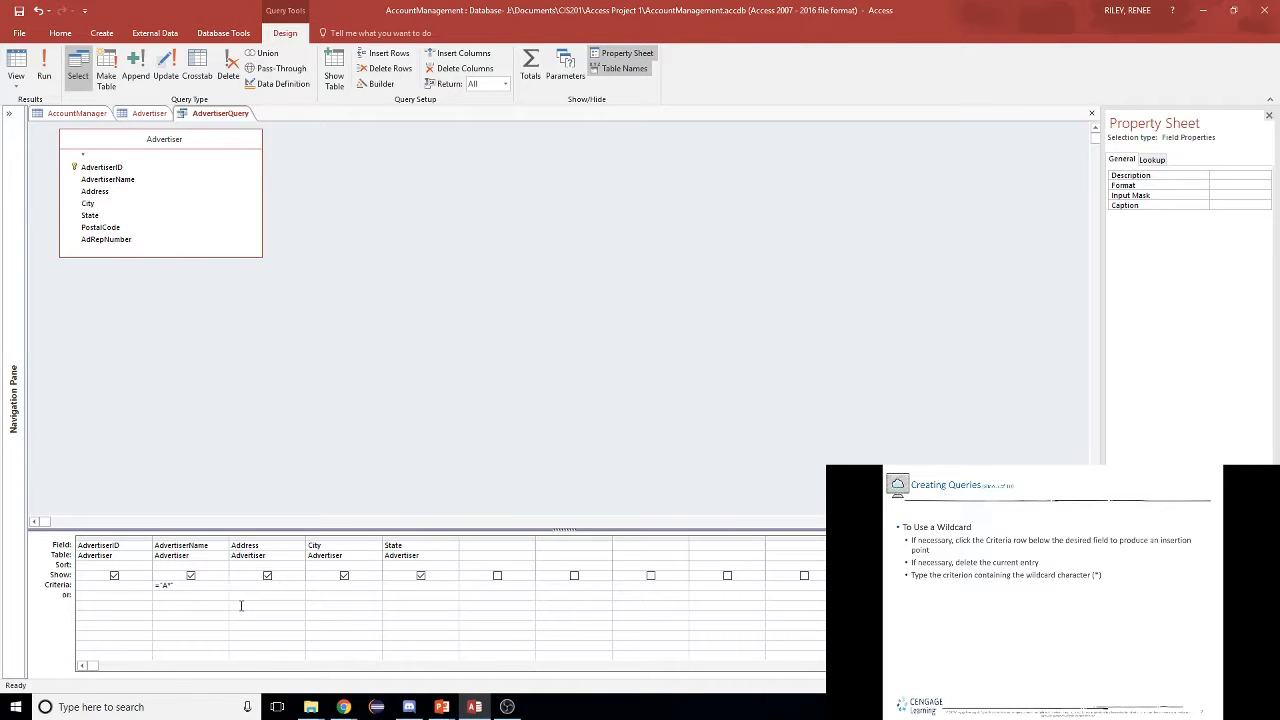
pyautogui.click(48, 68)
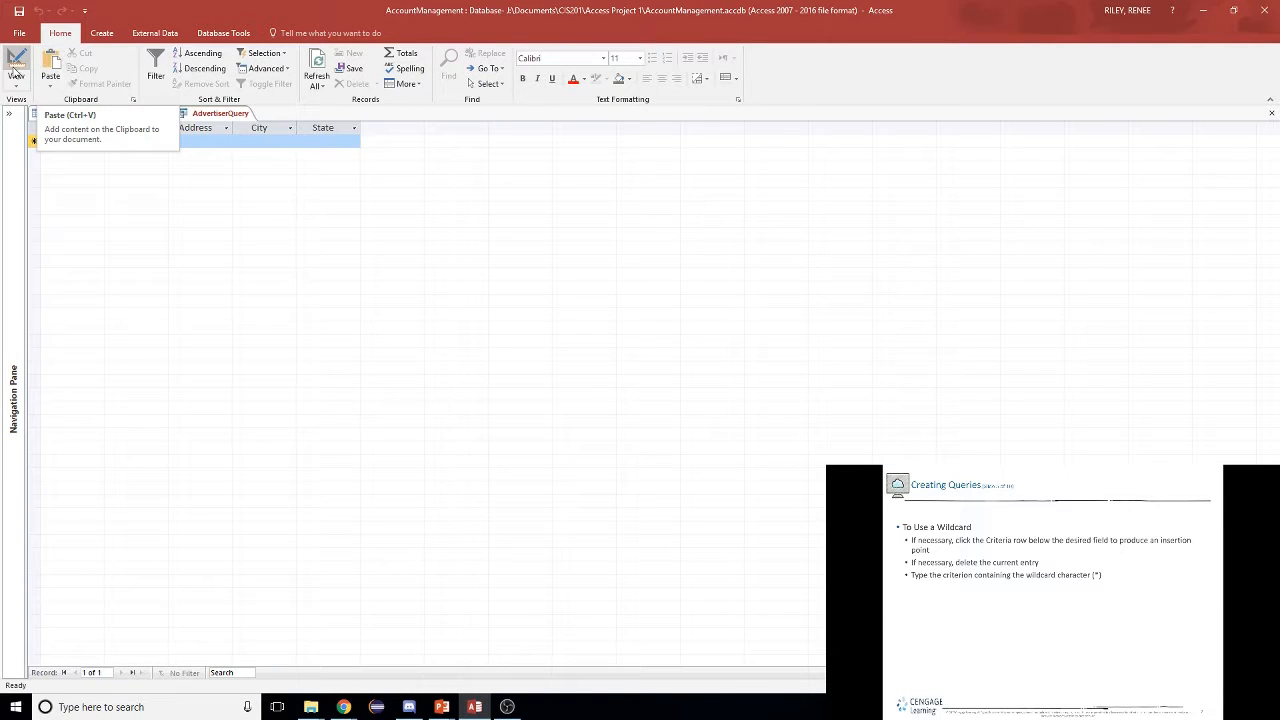
pyautogui.click(21, 86)
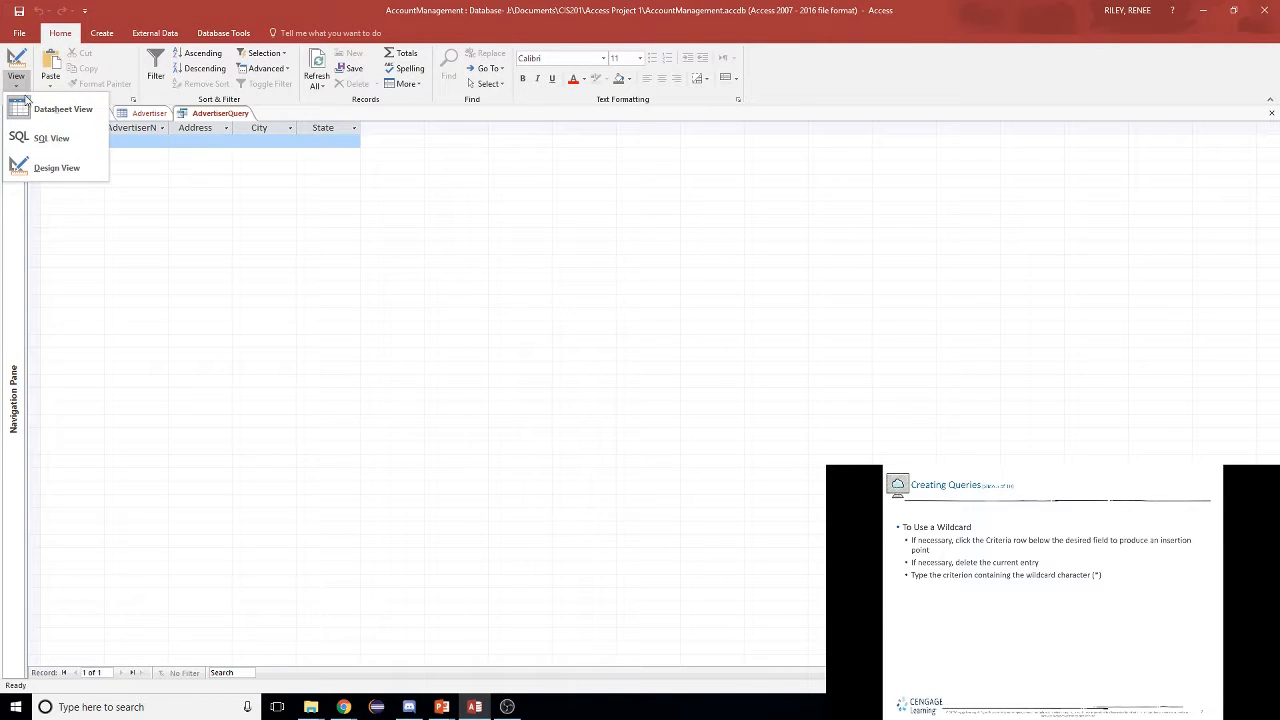
pyautogui.click(46, 168)
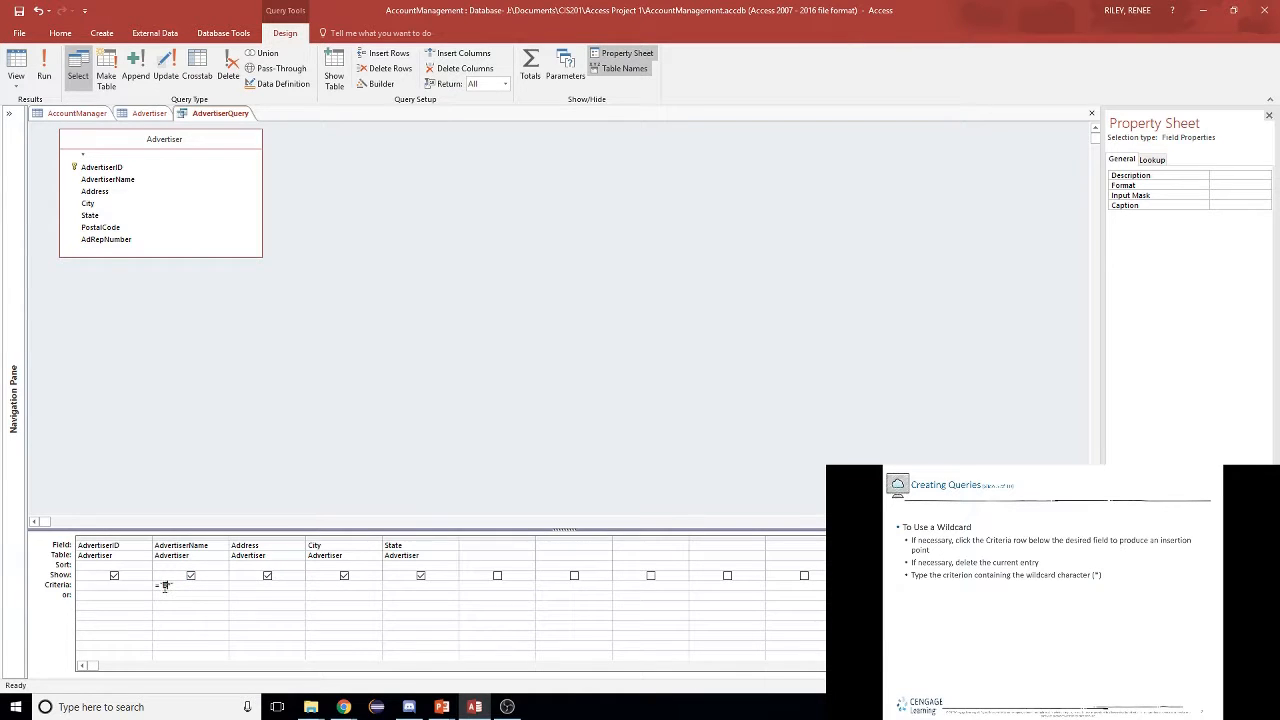
# - Run the query with the AdvertiserName criterion changed to ="B*", and return it to Design view
pyautogui.click(44, 72)
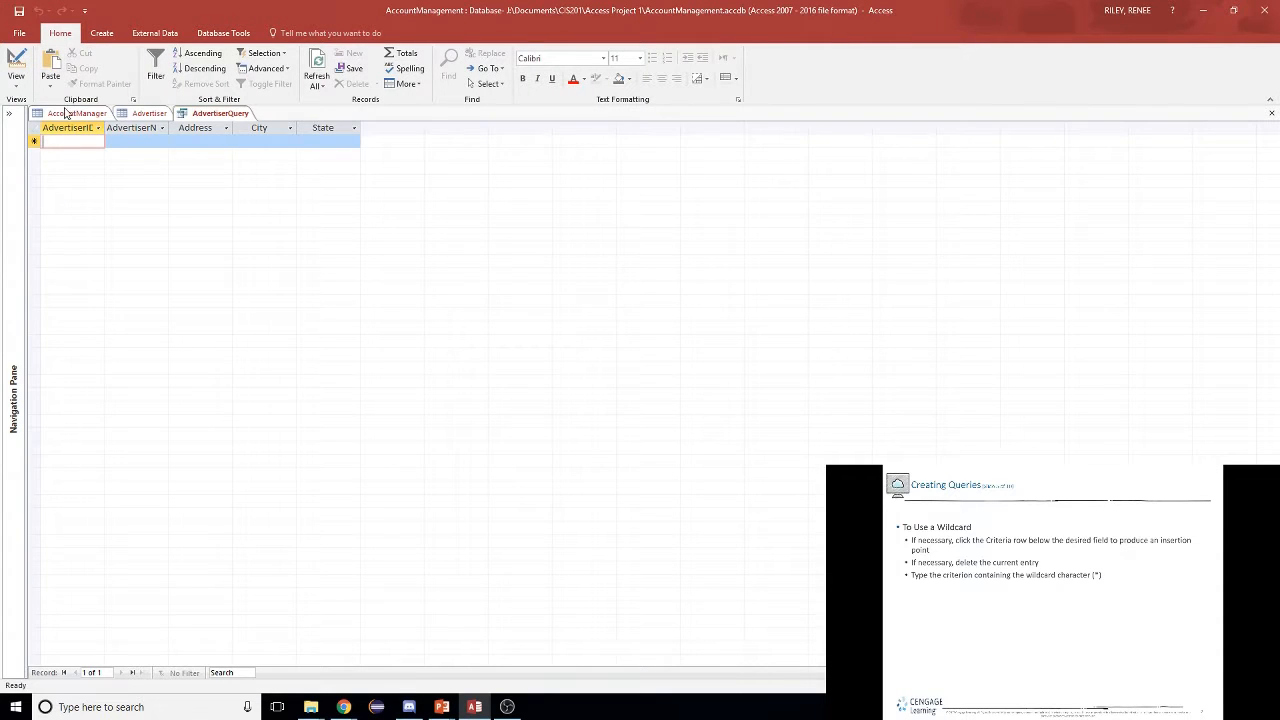
pyautogui.click(16, 80)
pyautogui.click(24, 165)
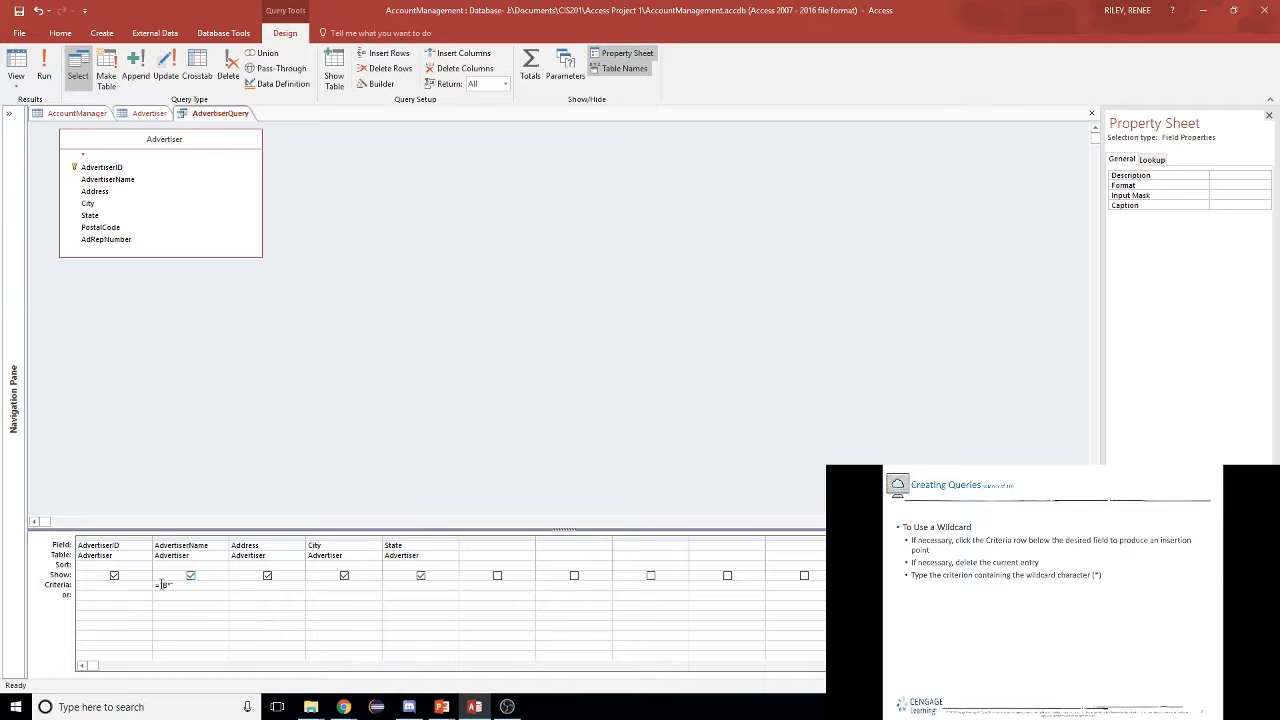
# - Try to run the query with the AdvertiserName criterion matches "B*"
pyautogui.press('BackSpace')
pyautogui.write('matches')
pyautogui.click(43, 72)
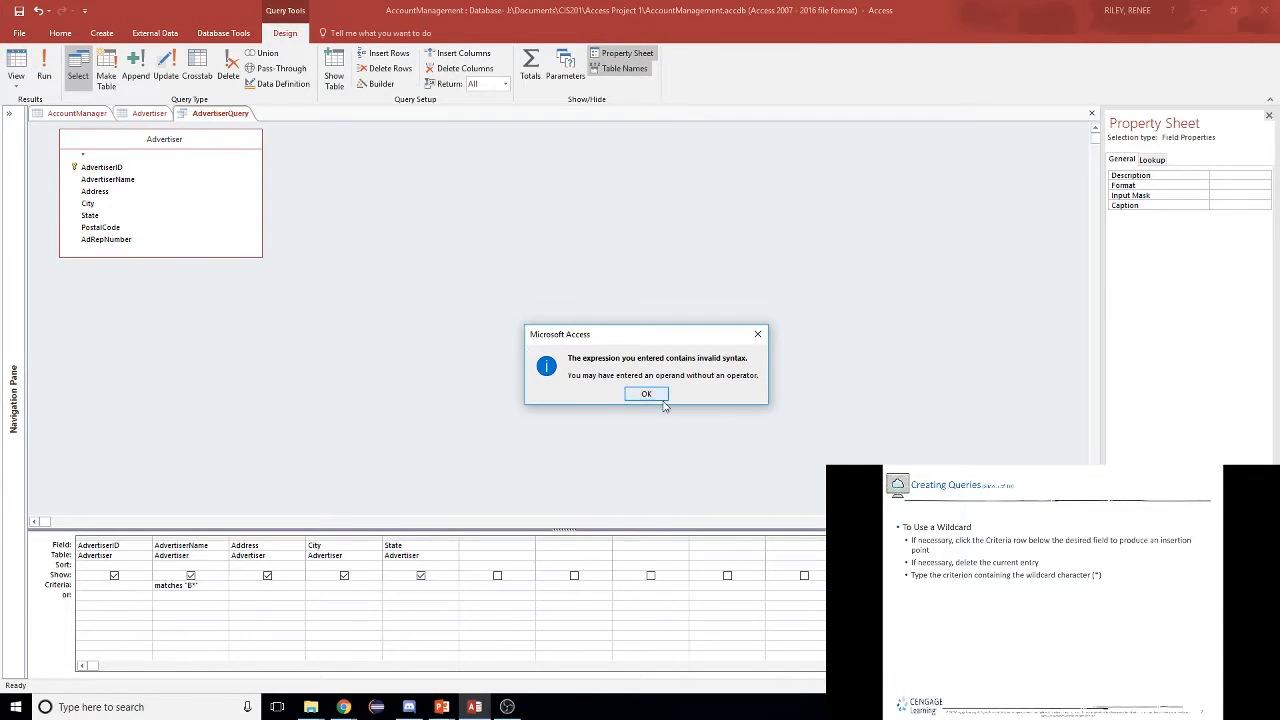
pyautogui.click(646, 394)
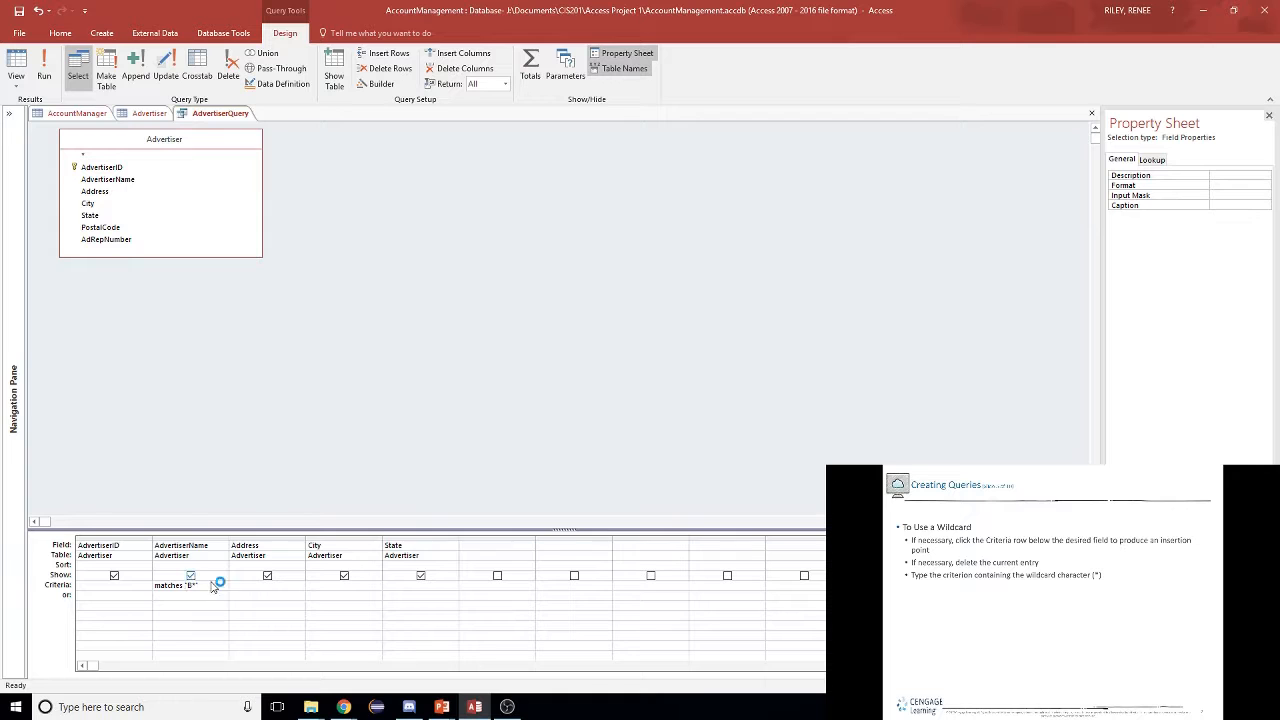
# - Clear the AdvertiserName criterion, and advance the PowerPoint slideshow to the slide on criteria for a field not included in the results
pyautogui.moveTo(217, 586); pyautogui.dragTo(118, 590)
pyautogui.press('Delete')
pyautogui.hotkey('alt', 'Tab')
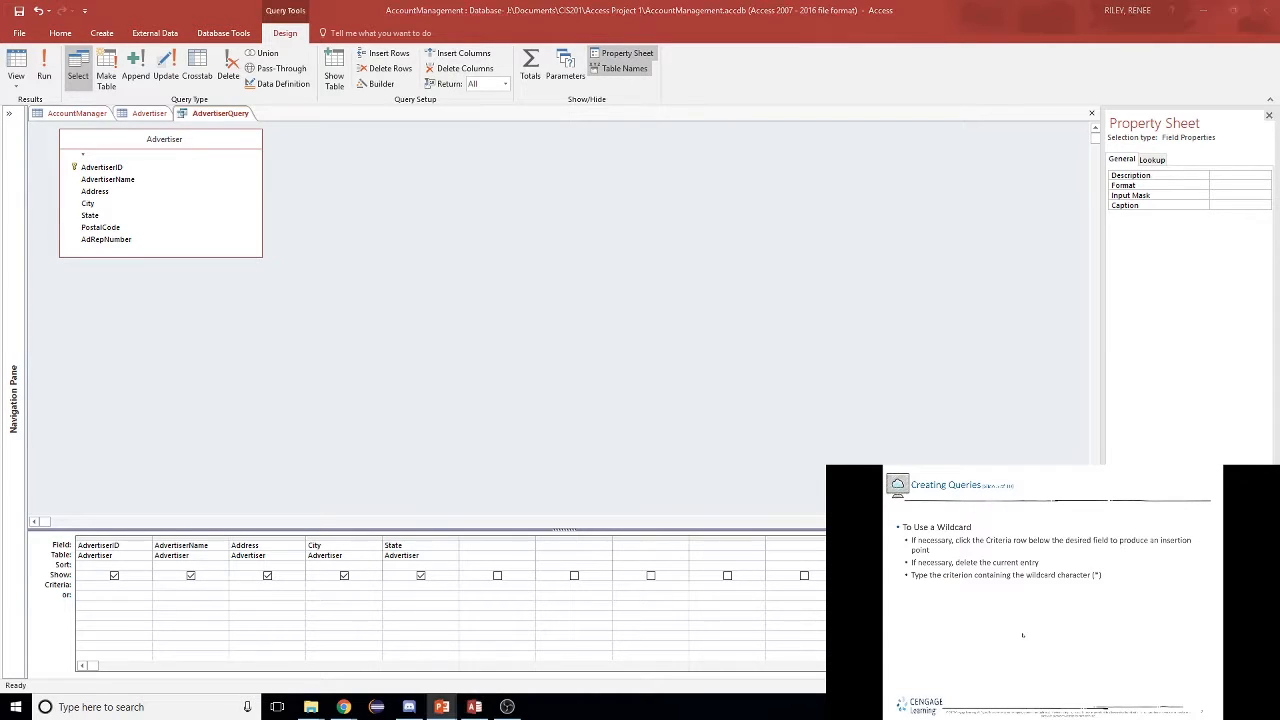
pyautogui.click(1023, 634)
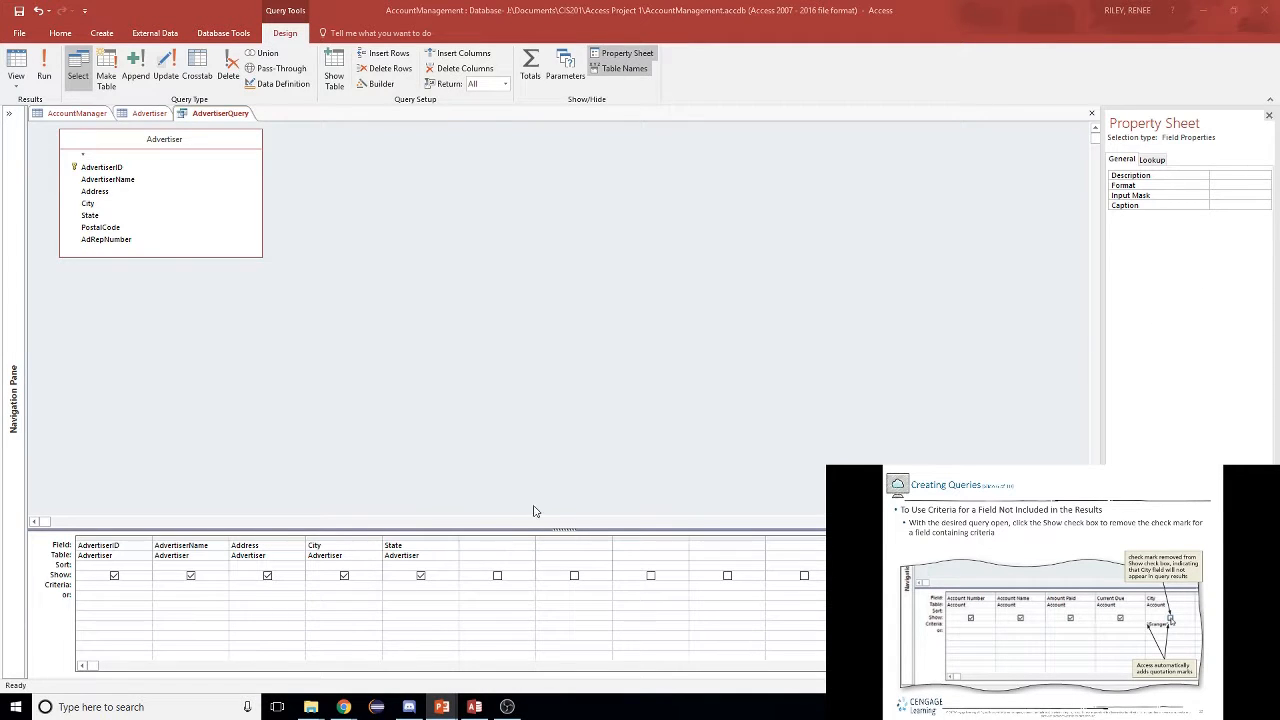
# - In Access, exclude the City field from the query results and set its criterion to "Granger"
pyautogui.click(343, 577)
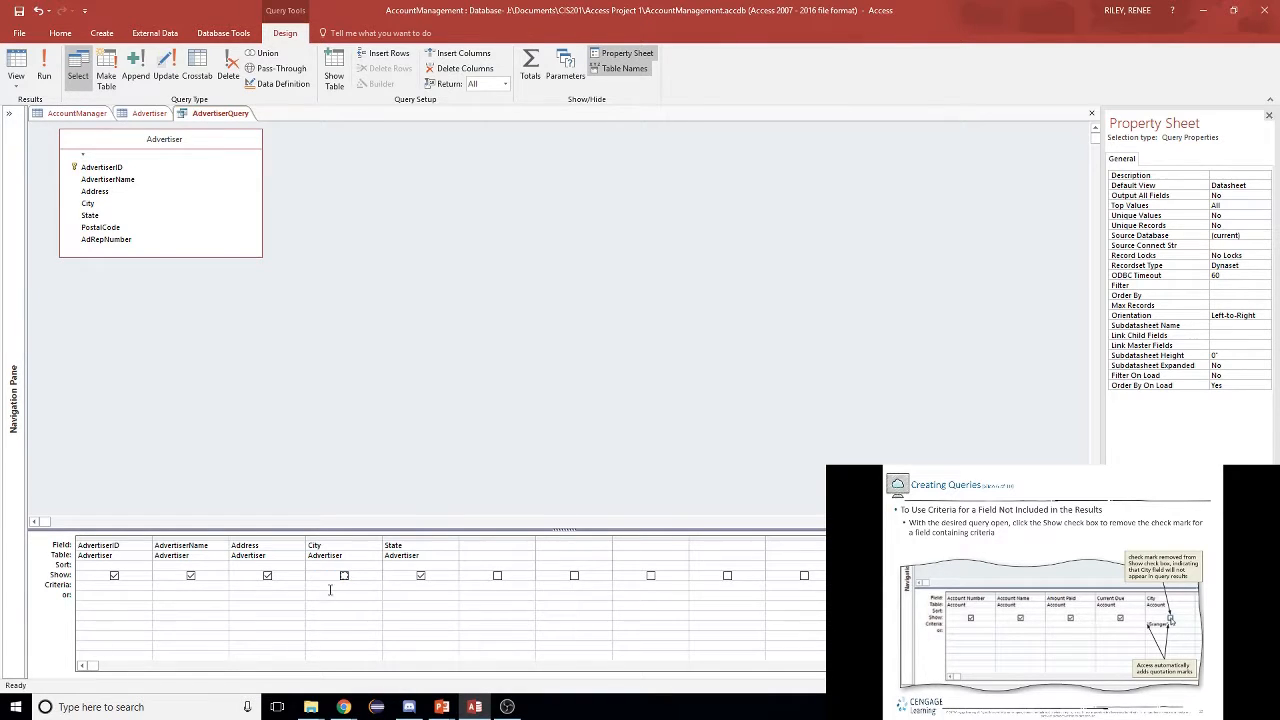
pyautogui.click(669, 583)
pyautogui.write('Granger')
pyautogui.press('Tab')
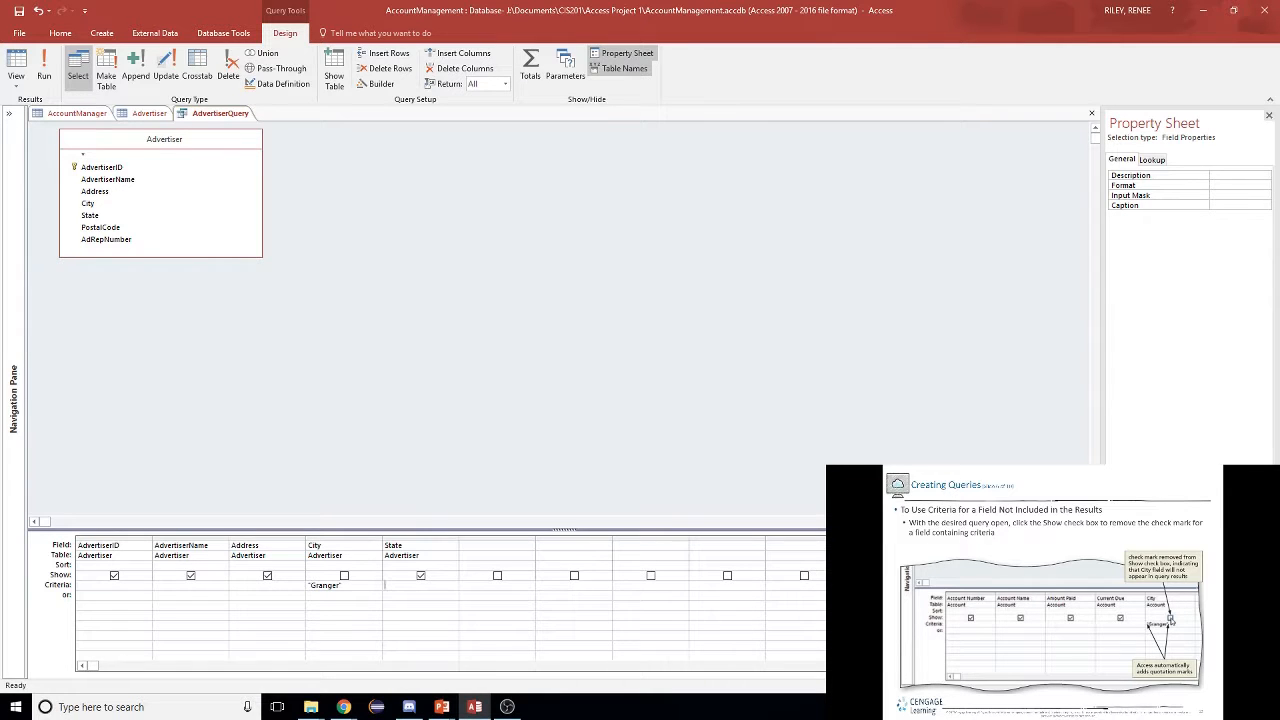
# - Run the query with the City criterion applied, and return it to Design view
pyautogui.click(43, 73)
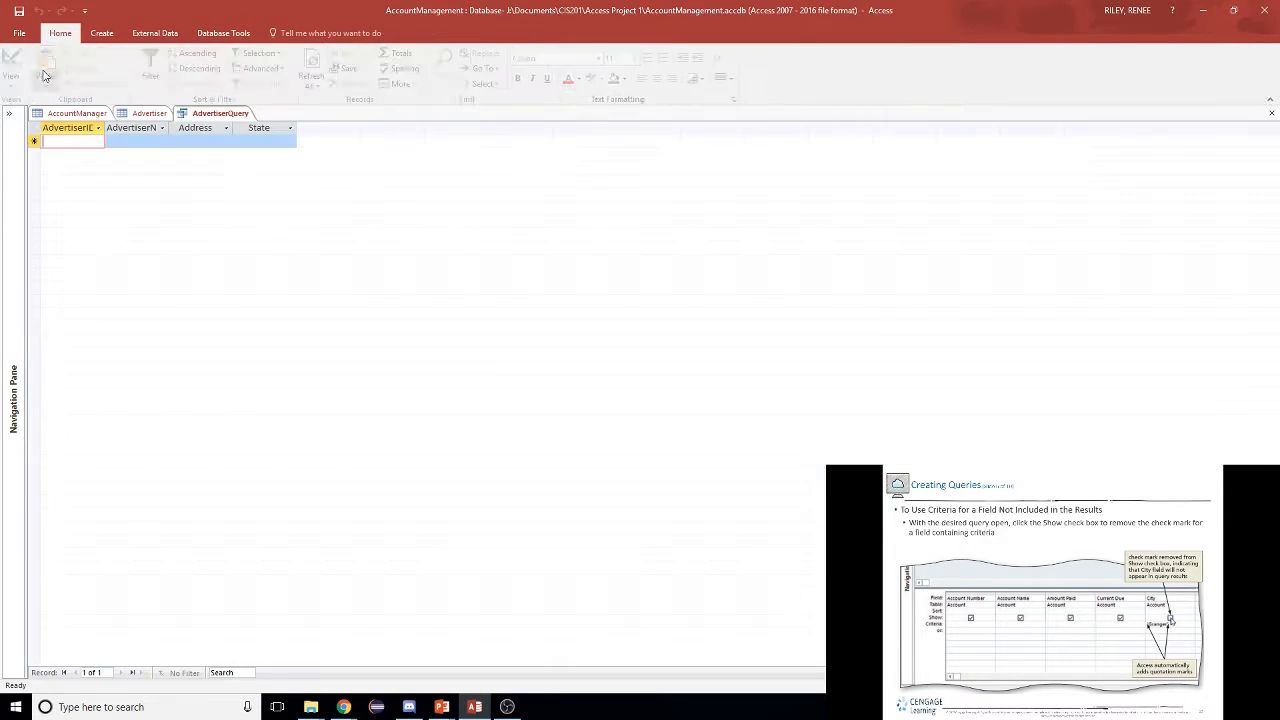
pyautogui.rightClick(224, 119)
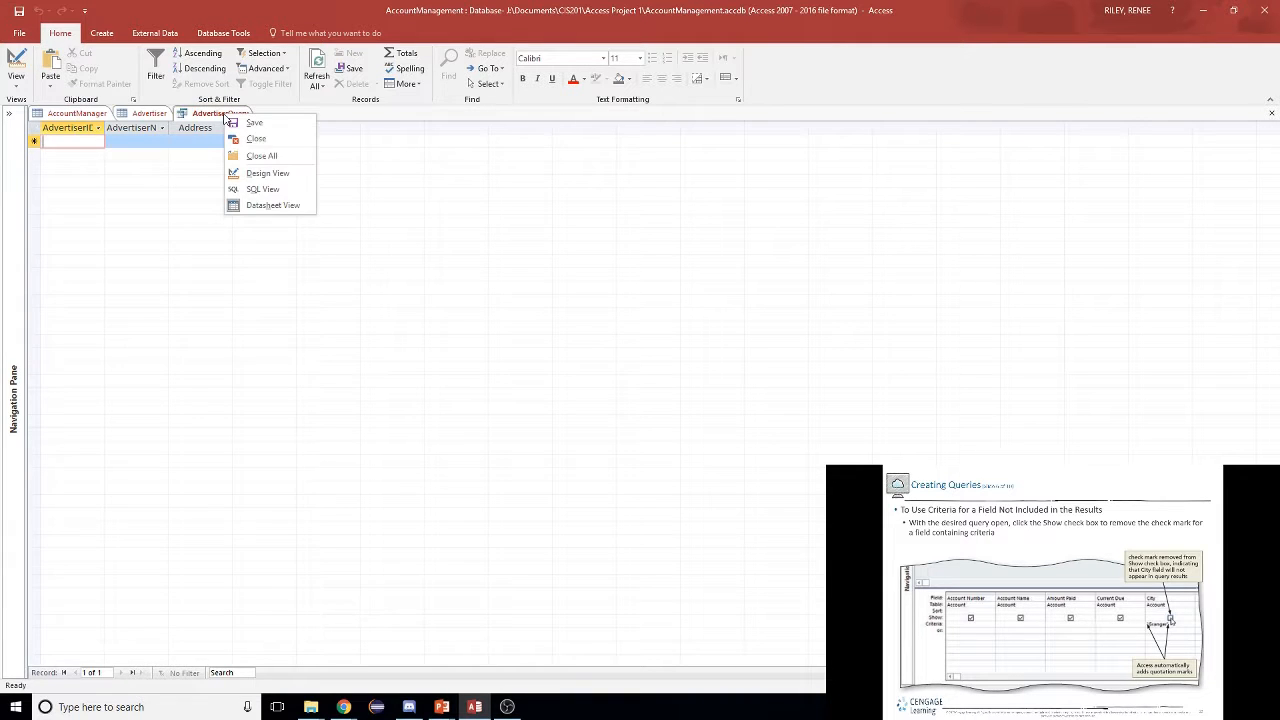
pyautogui.click(206, 335)
pyautogui.click(16, 82)
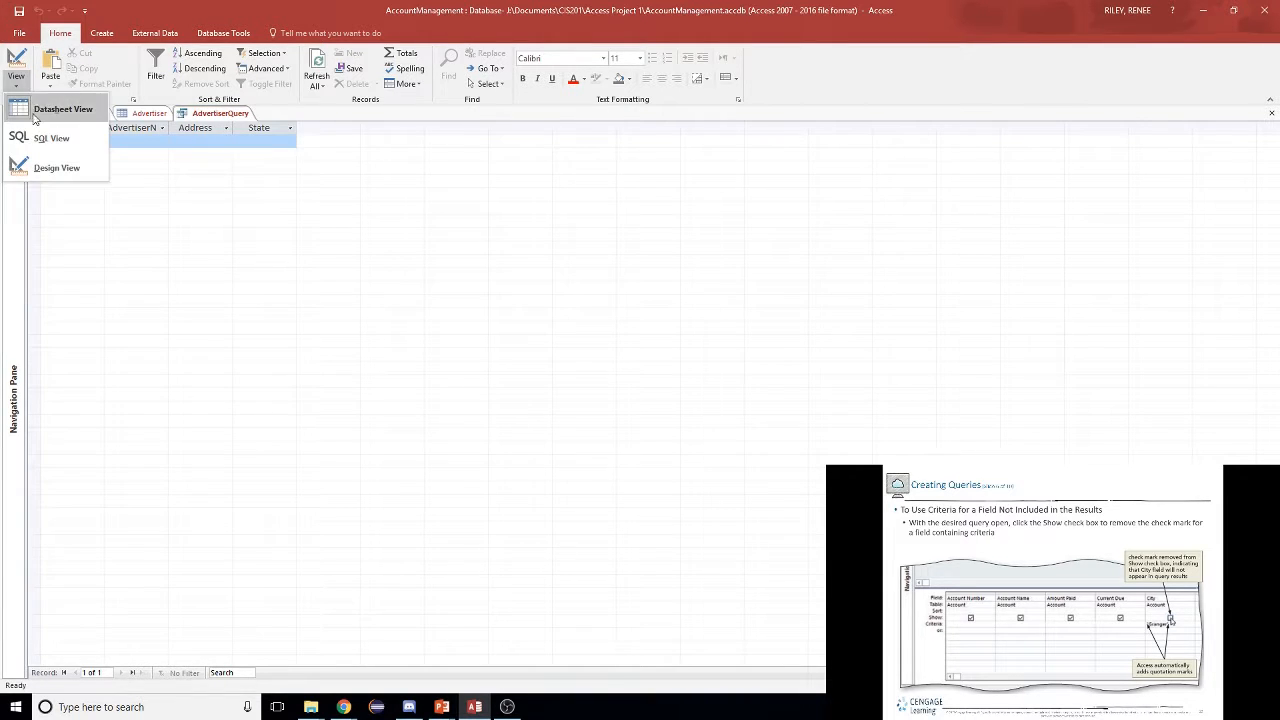
pyautogui.click(50, 167)
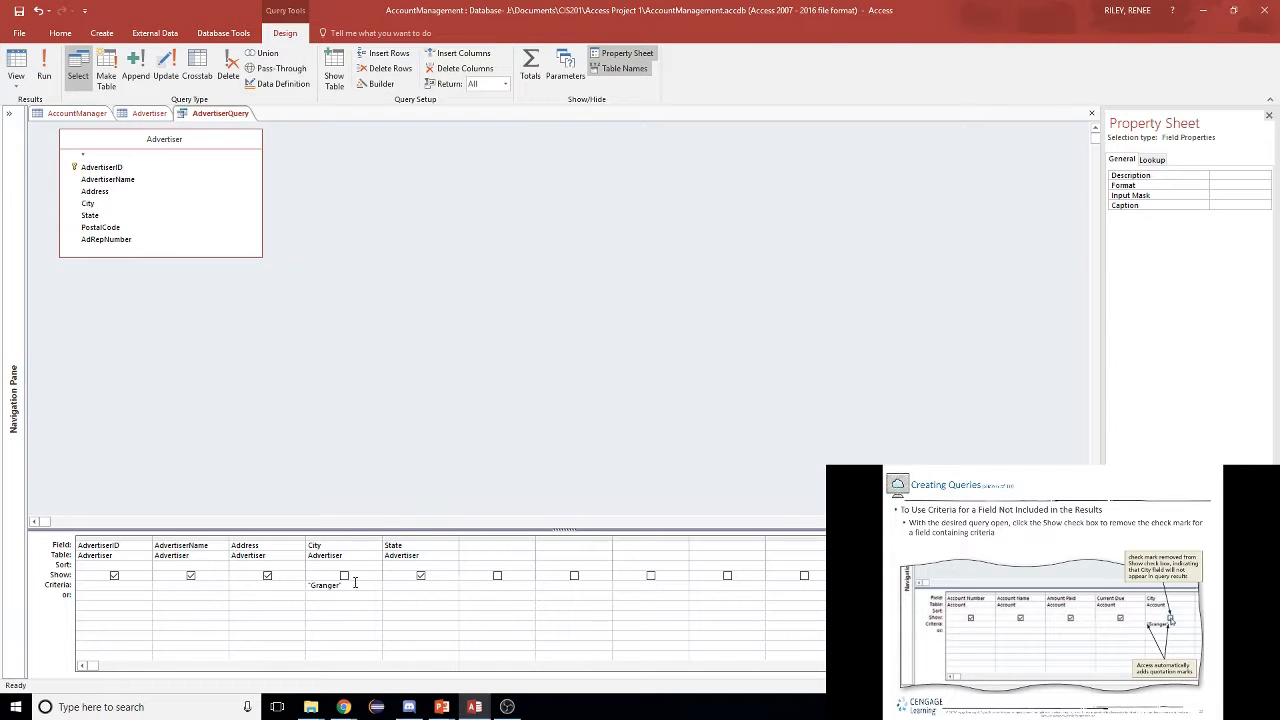
# - Clear the City criterion, run the query without criteria, and return it to Design view
pyautogui.moveTo(354, 584); pyautogui.dragTo(163, 583)
pyautogui.press('Delete')
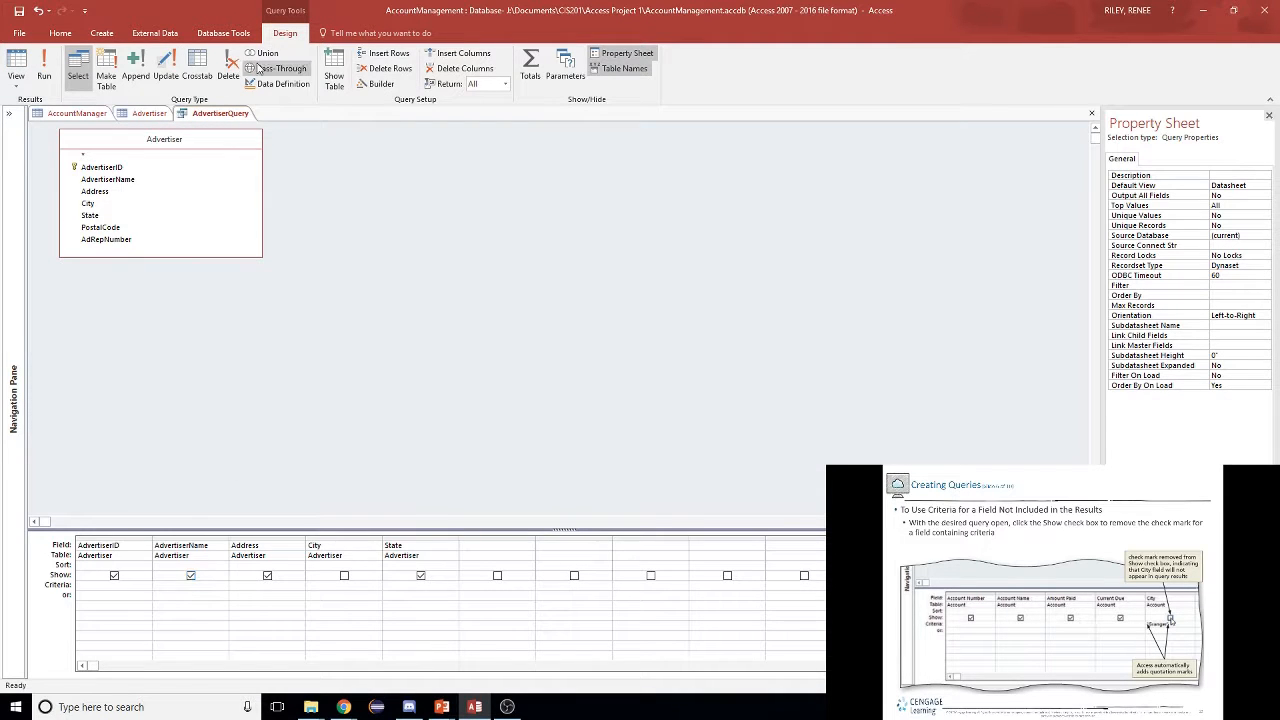
pyautogui.click(44, 72)
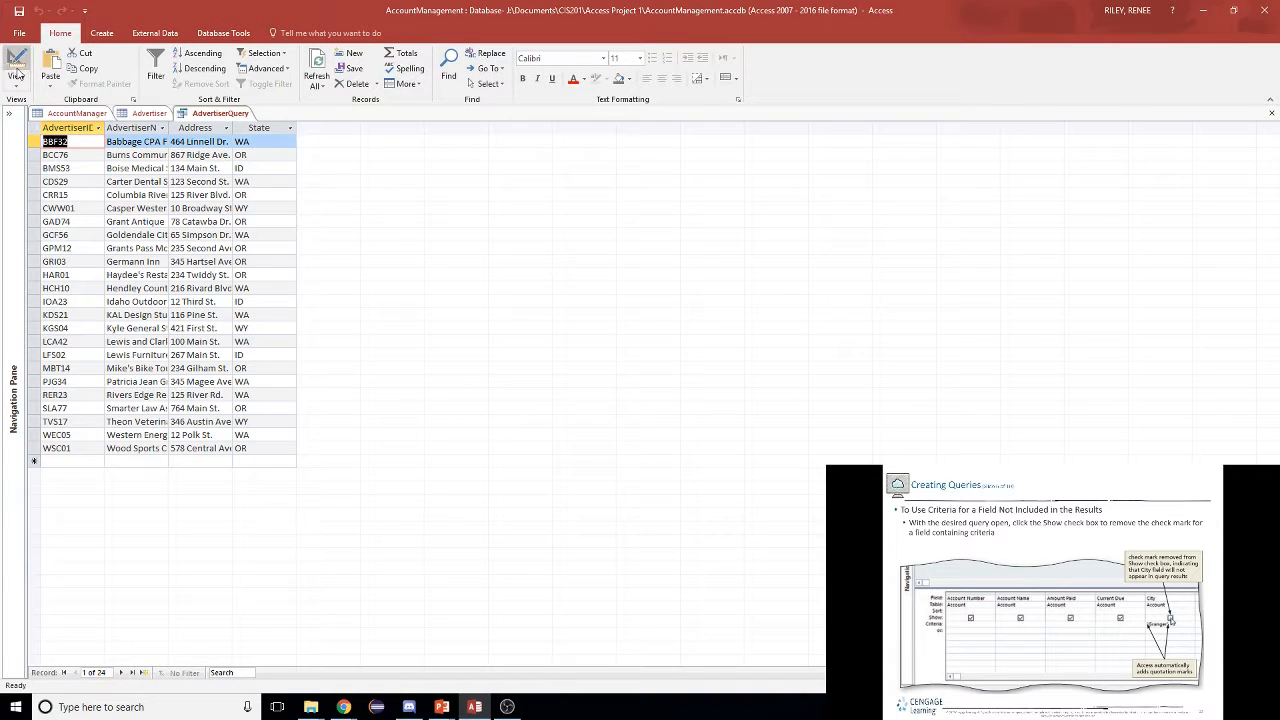
pyautogui.click(17, 80)
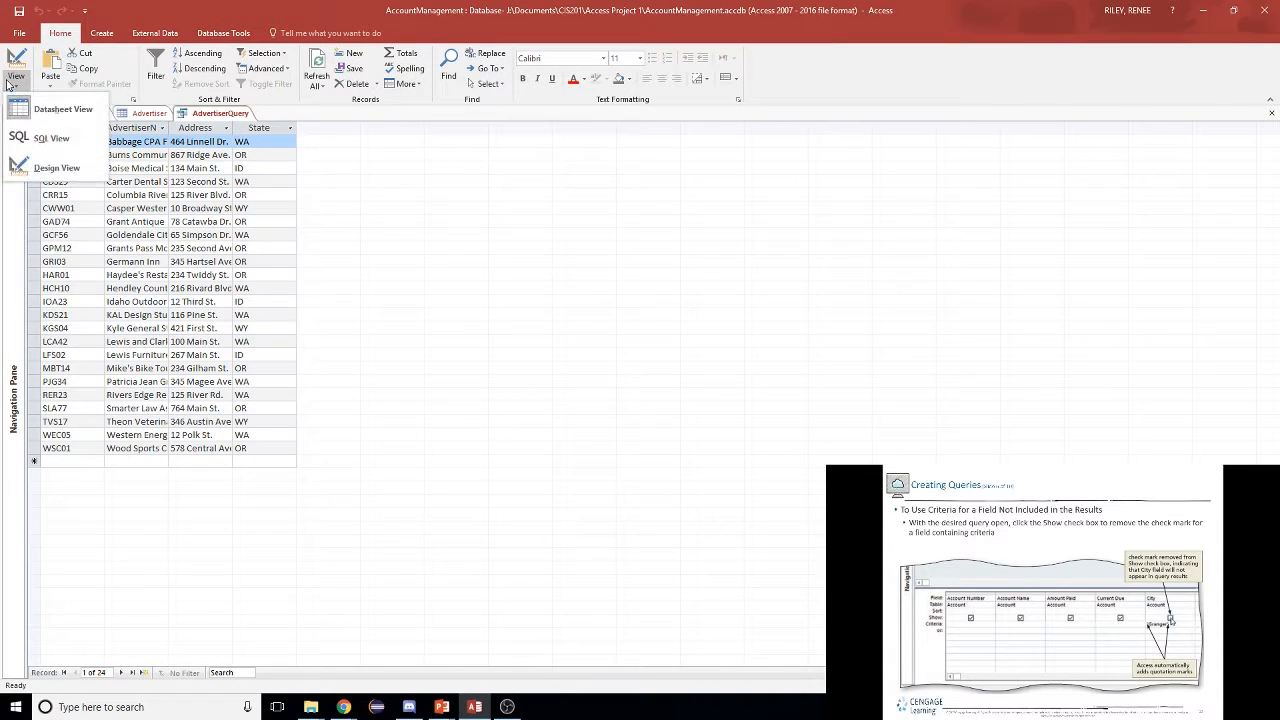
pyautogui.click(45, 168)
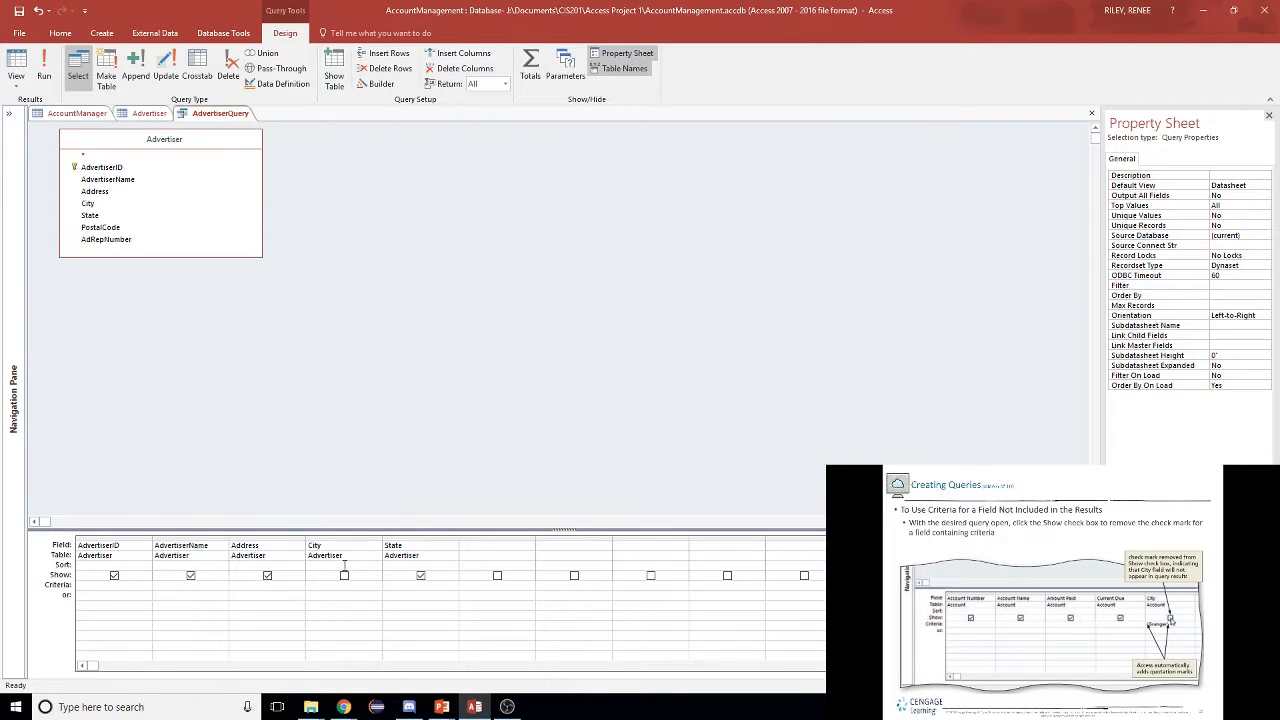
# - Include the City field in the results again, run the query, and copy the city value Kettle Falls
pyautogui.click(344, 575)
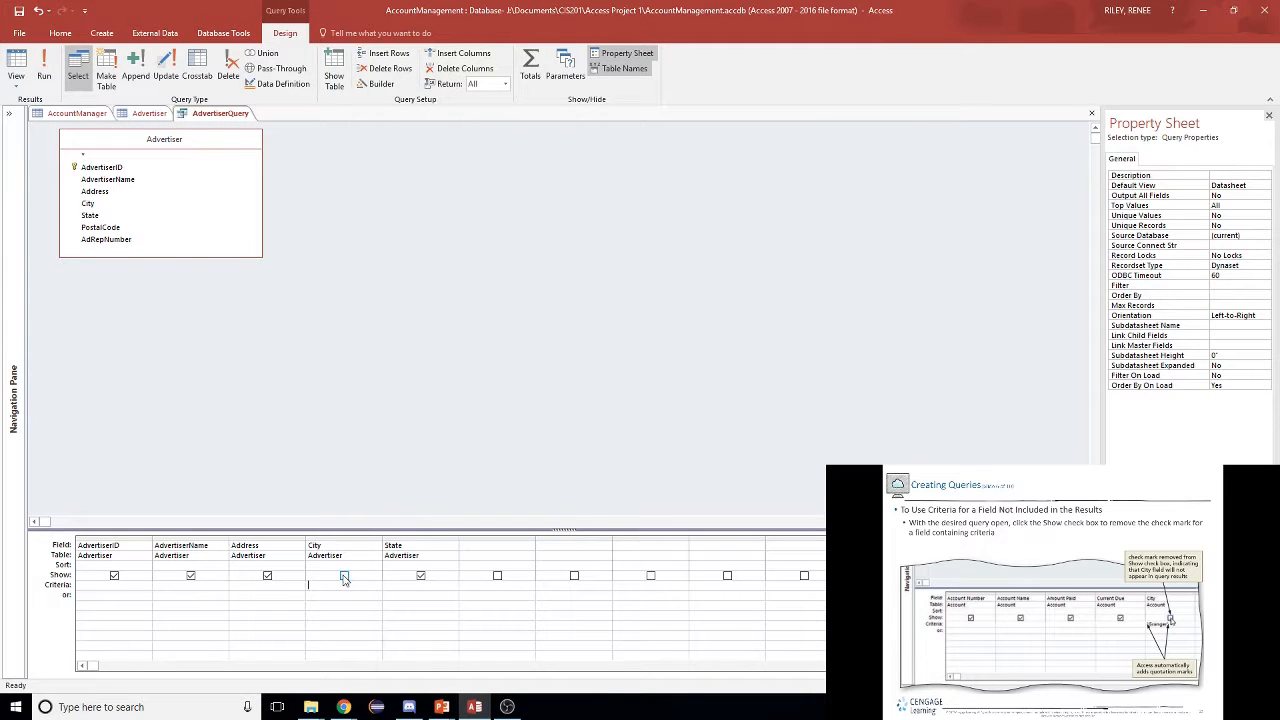
pyautogui.click(44, 80)
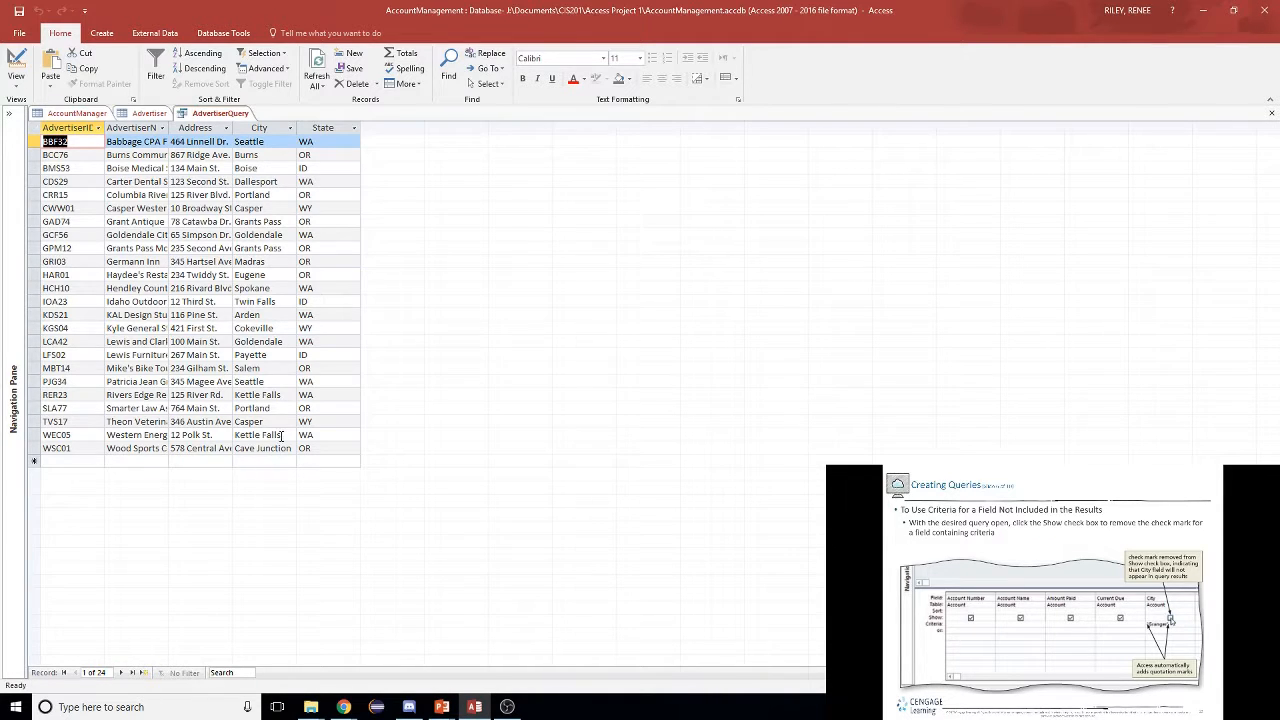
pyautogui.moveTo(280, 395); pyautogui.dragTo(229, 385)
pyautogui.hotkey('ctrl', 'c')
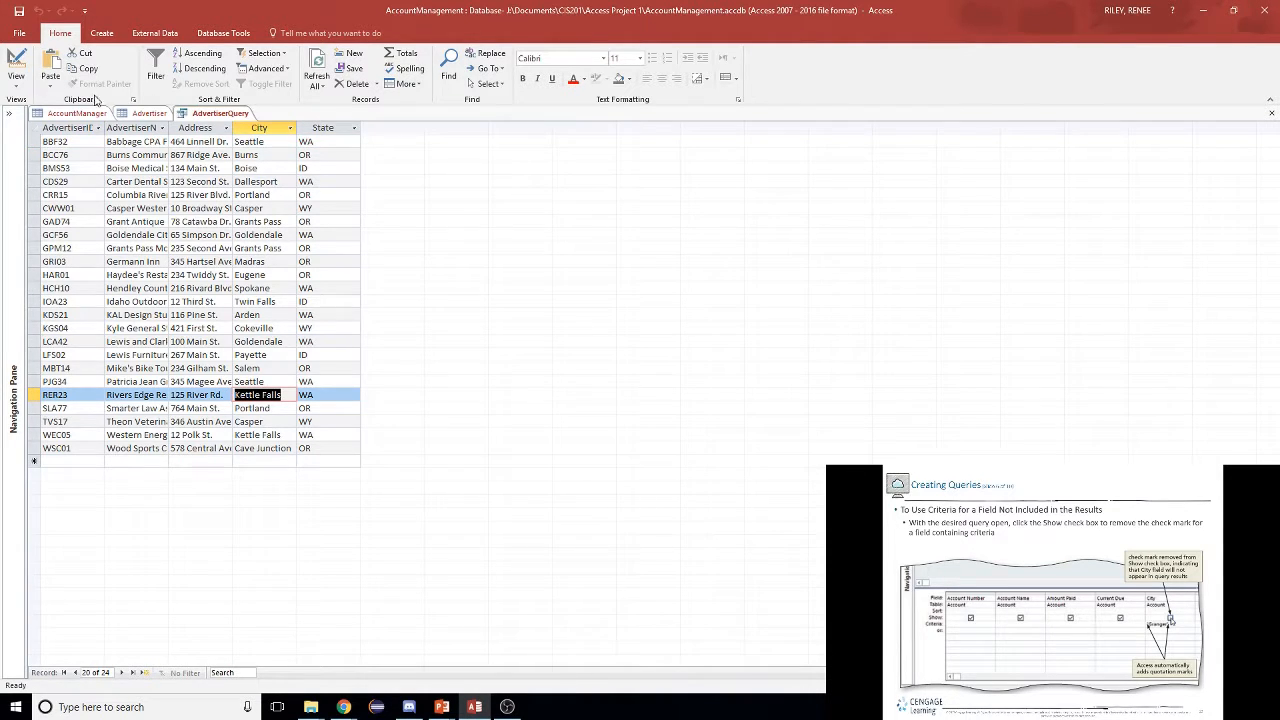
# - Return to Design view, set the City criterion to "Kettle Falls", and run the query
pyautogui.click(16, 76)
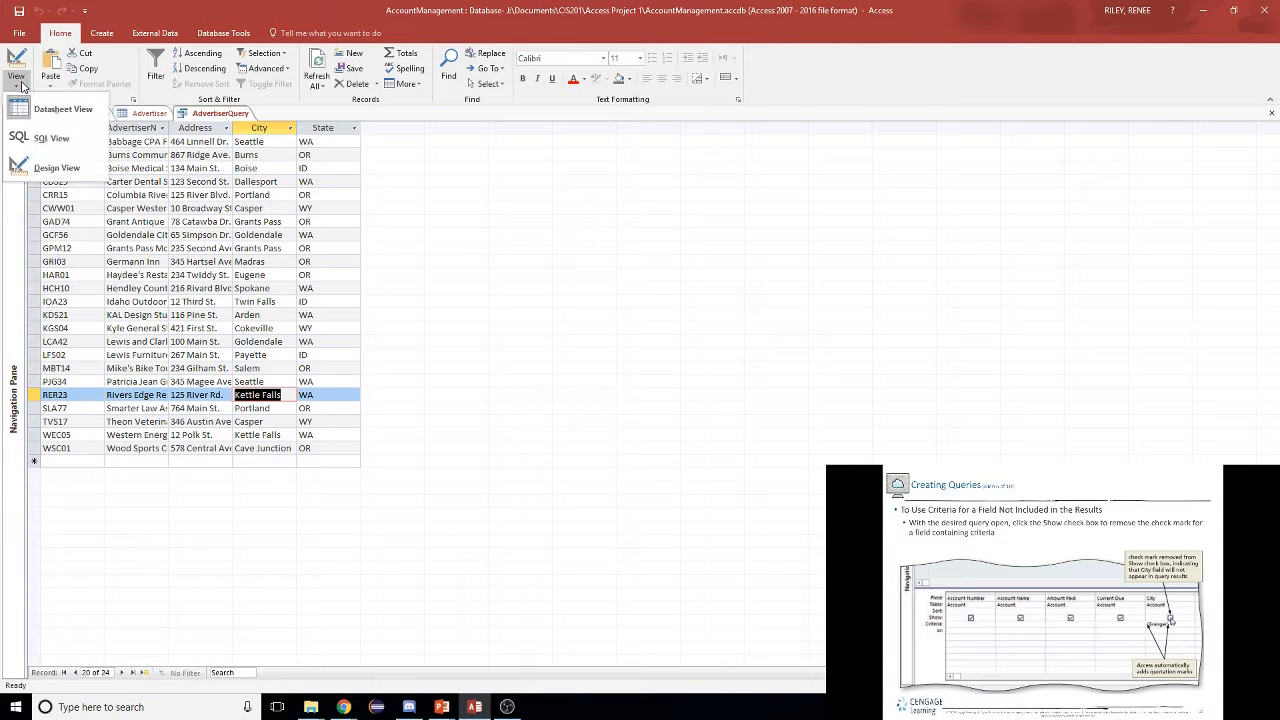
pyautogui.click(53, 178)
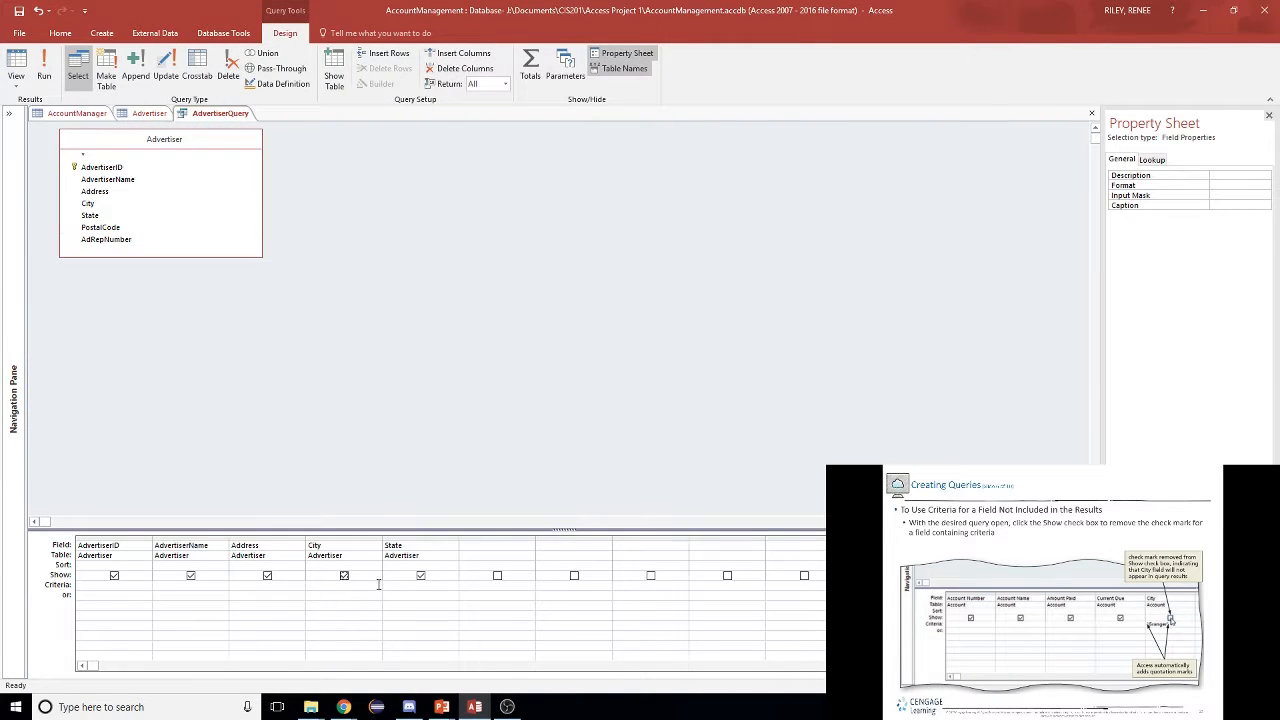
pyautogui.click(340, 585)
pyautogui.write('Kettle Falls')
pyautogui.click(44, 68)
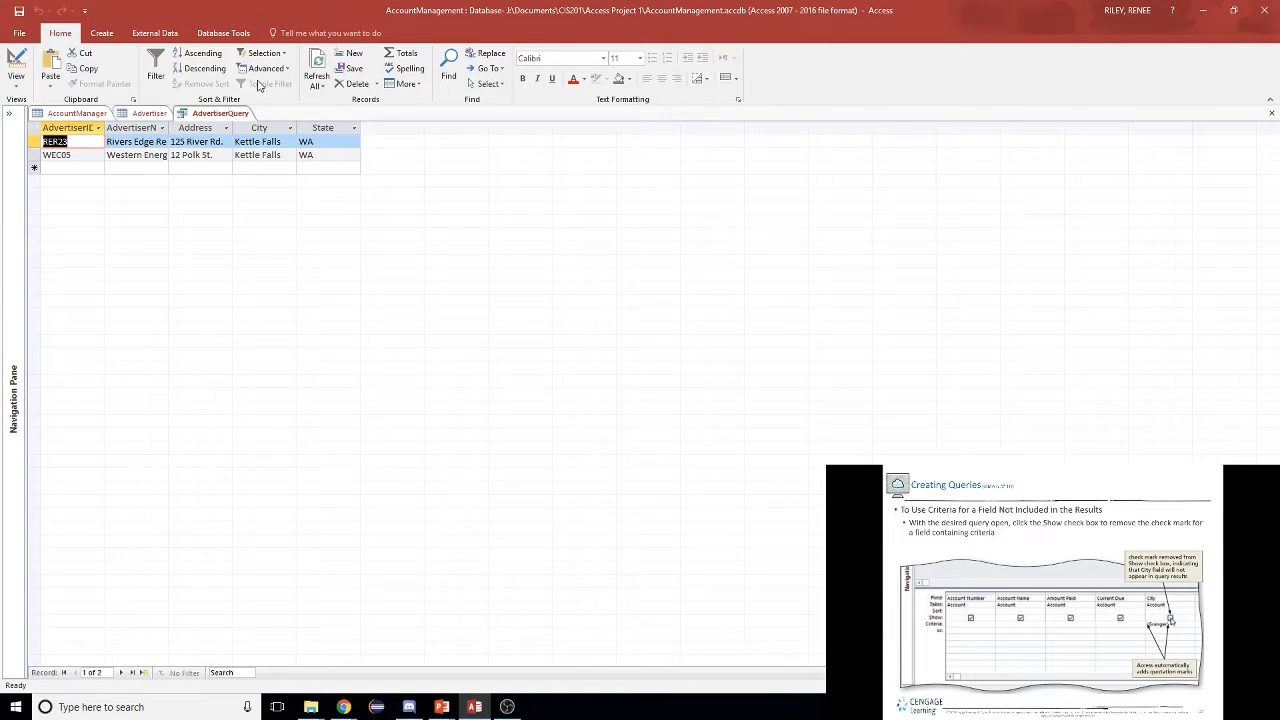
# - Return to Design view and replace the City criterion with the wildcard criterion Like "K*"
pyautogui.click(17, 86)
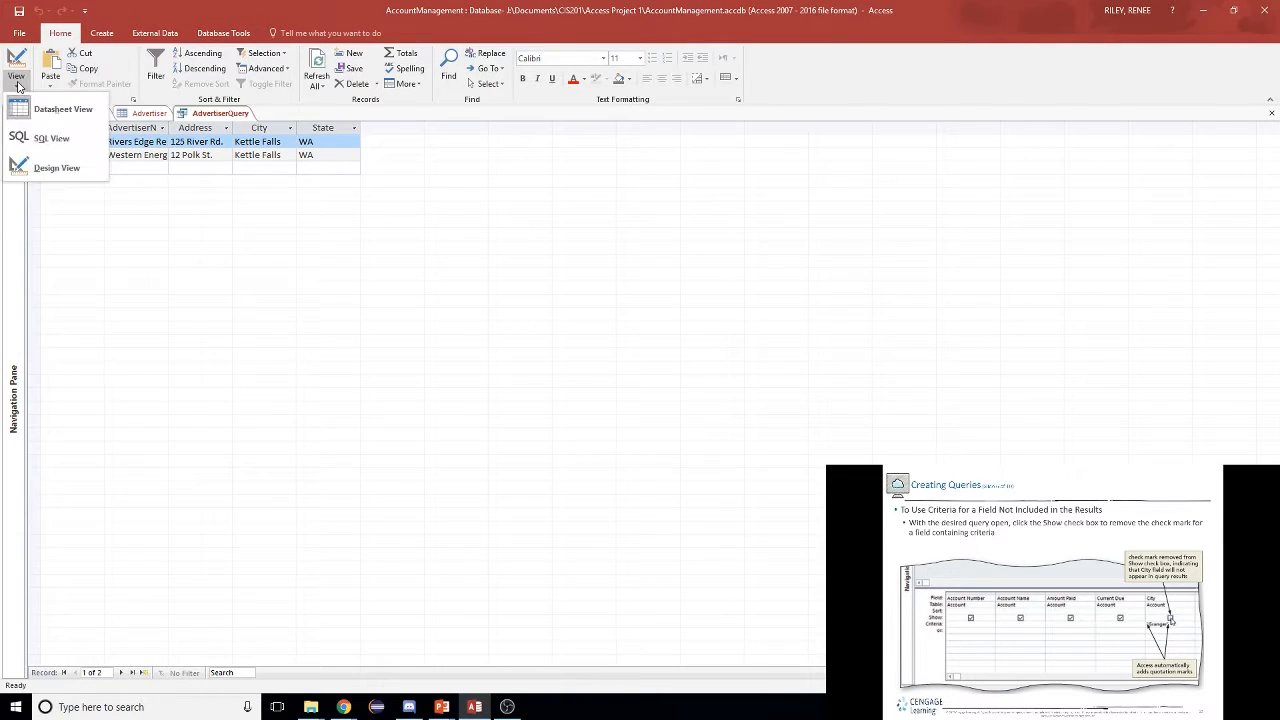
pyautogui.click(28, 164)
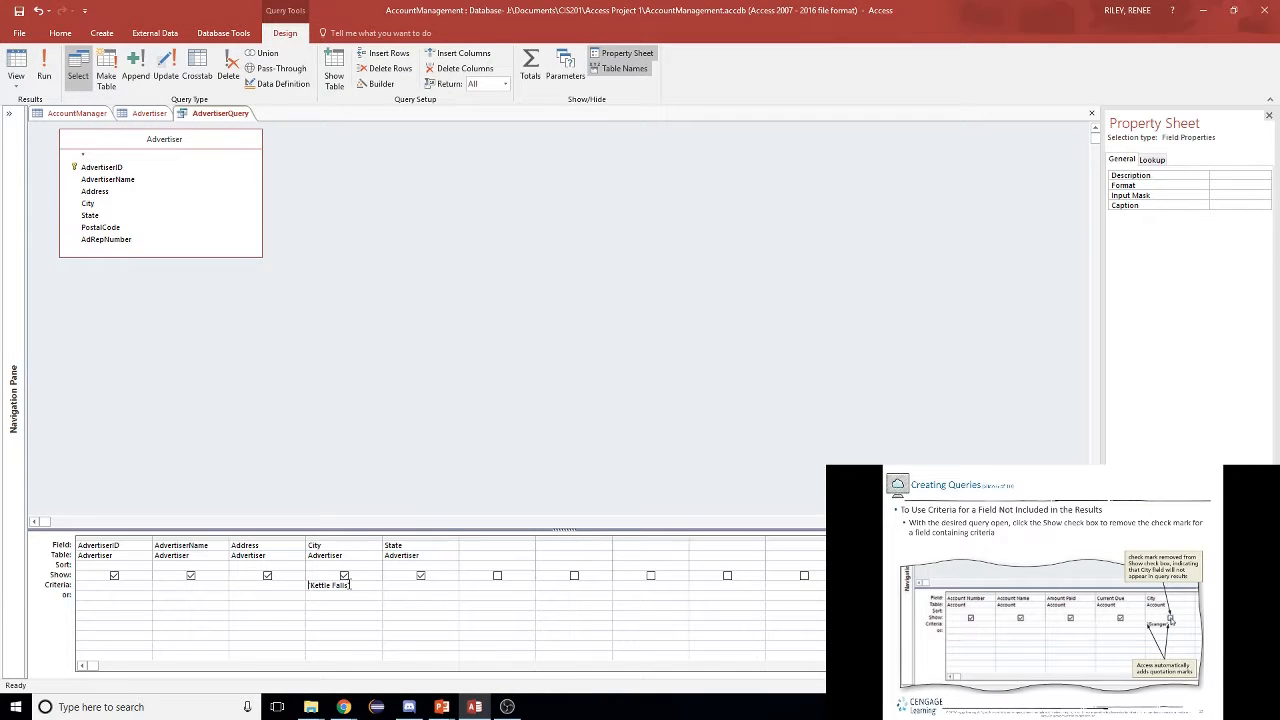
pyautogui.press('BackSpace')
pyautogui.press('BackSpace')
pyautogui.press('BackSpace')
pyautogui.press('BackSpace')
pyautogui.press('BackSpace')
pyautogui.press('BackSpace')
pyautogui.press('BackSpace')
pyautogui.press('BackSpace')
pyautogui.press('BackSpace')
pyautogui.press('BackSpace')
pyautogui.press('BackSpace')
pyautogui.press('BackSpace')
pyautogui.click(661, 594)
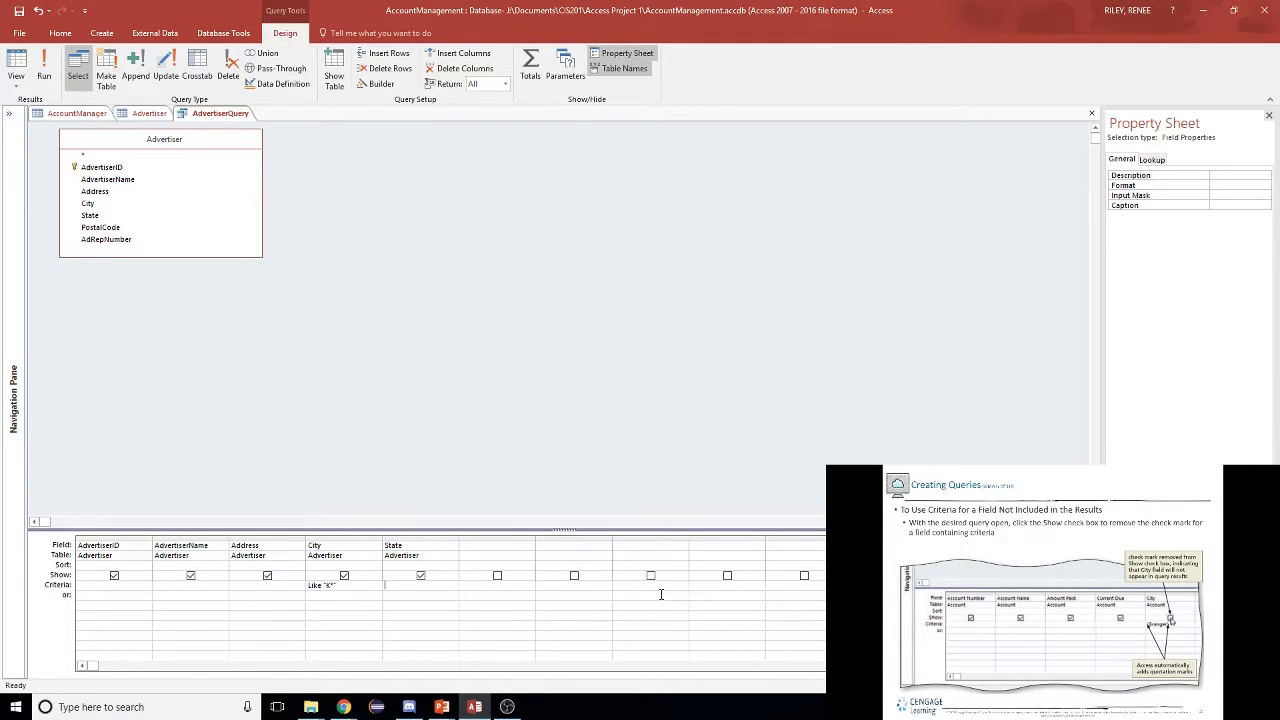
# - Run the query with the City wildcard criterion, and return it to Design view
pyautogui.click(43, 70)
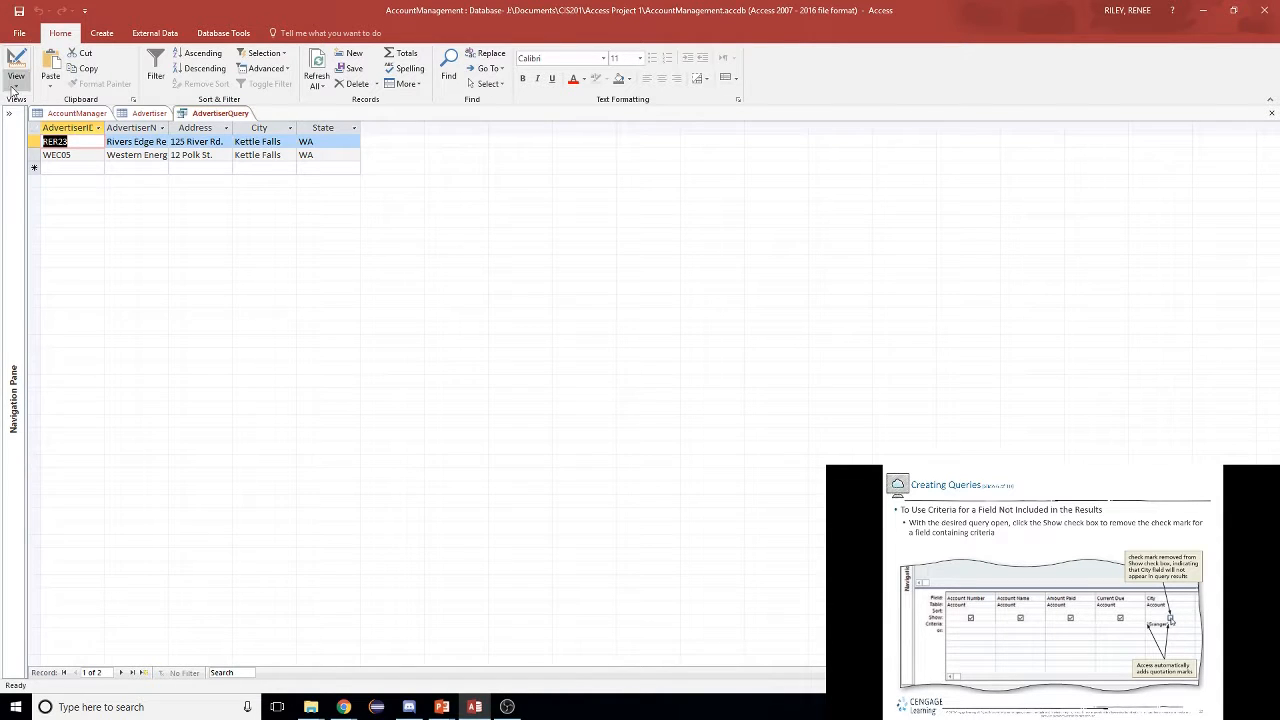
pyautogui.click(13, 89)
pyautogui.click(48, 163)
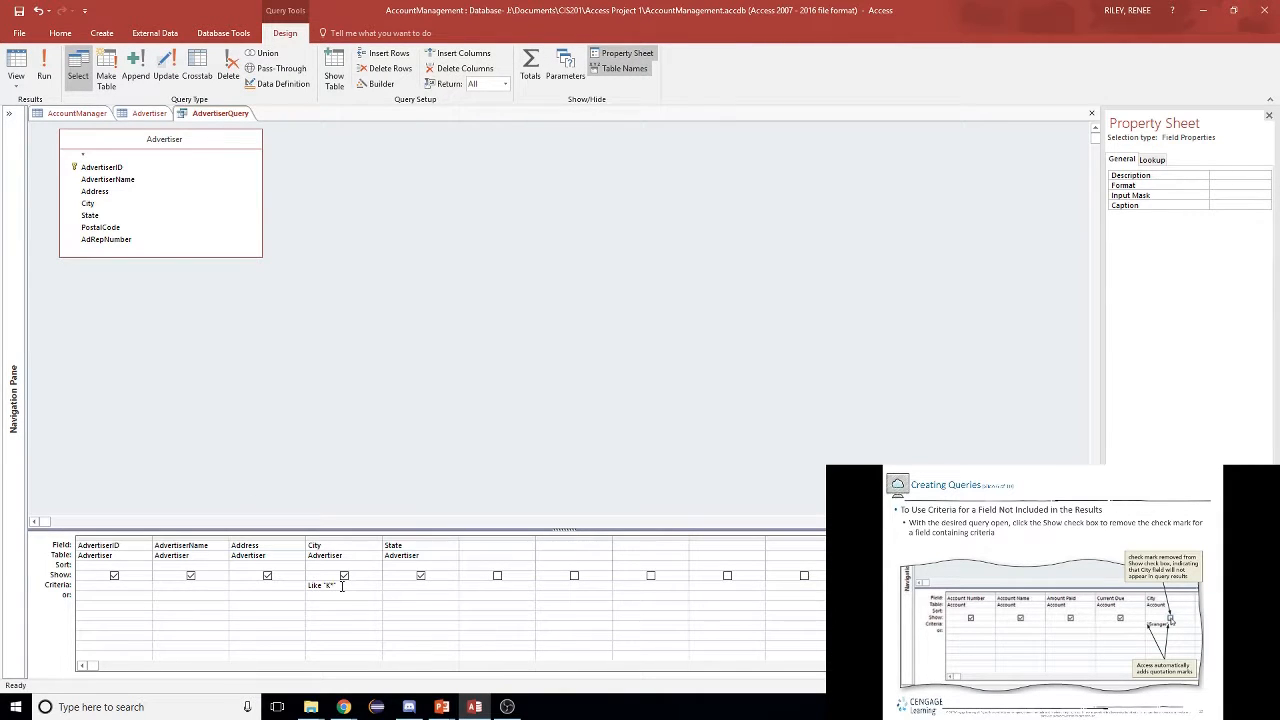
pyautogui.press('Tab')
# - Advance the PowerPoint slideshow to the parameter query slide, and in Access replace the City criterion with [Enter City]
pyautogui.hotkey('alt', 'Tab')
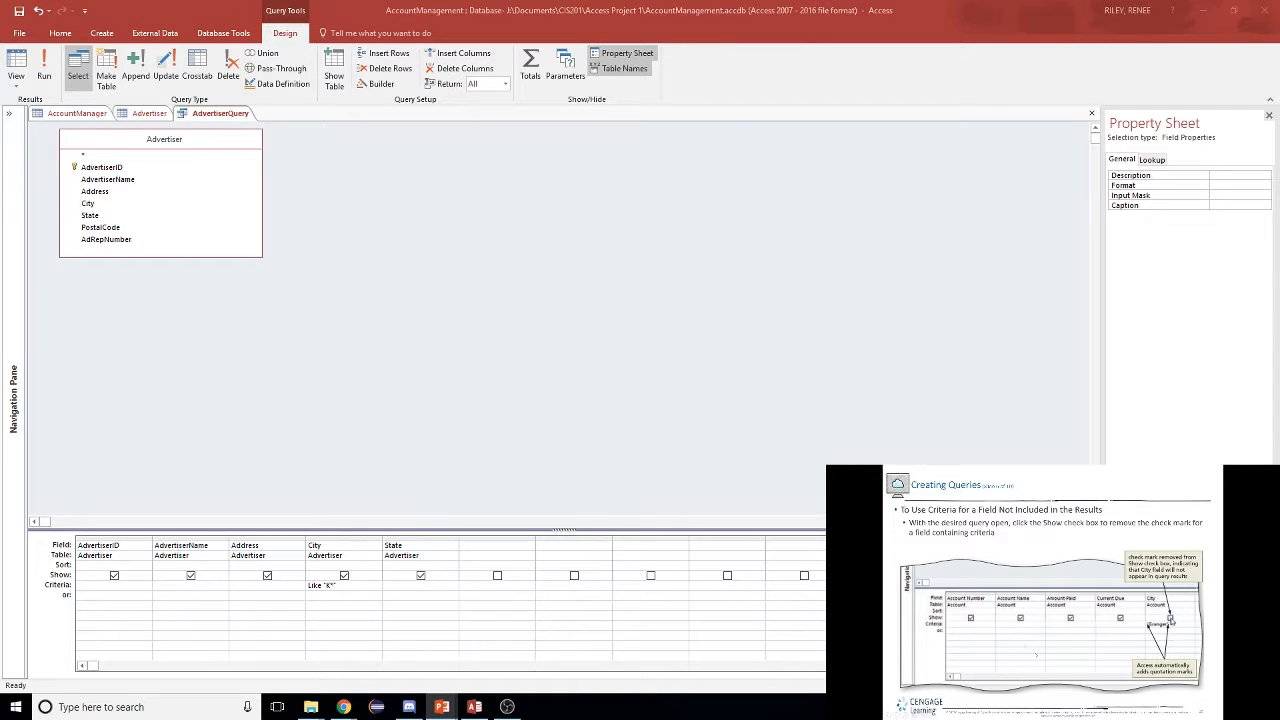
pyautogui.press('Right')
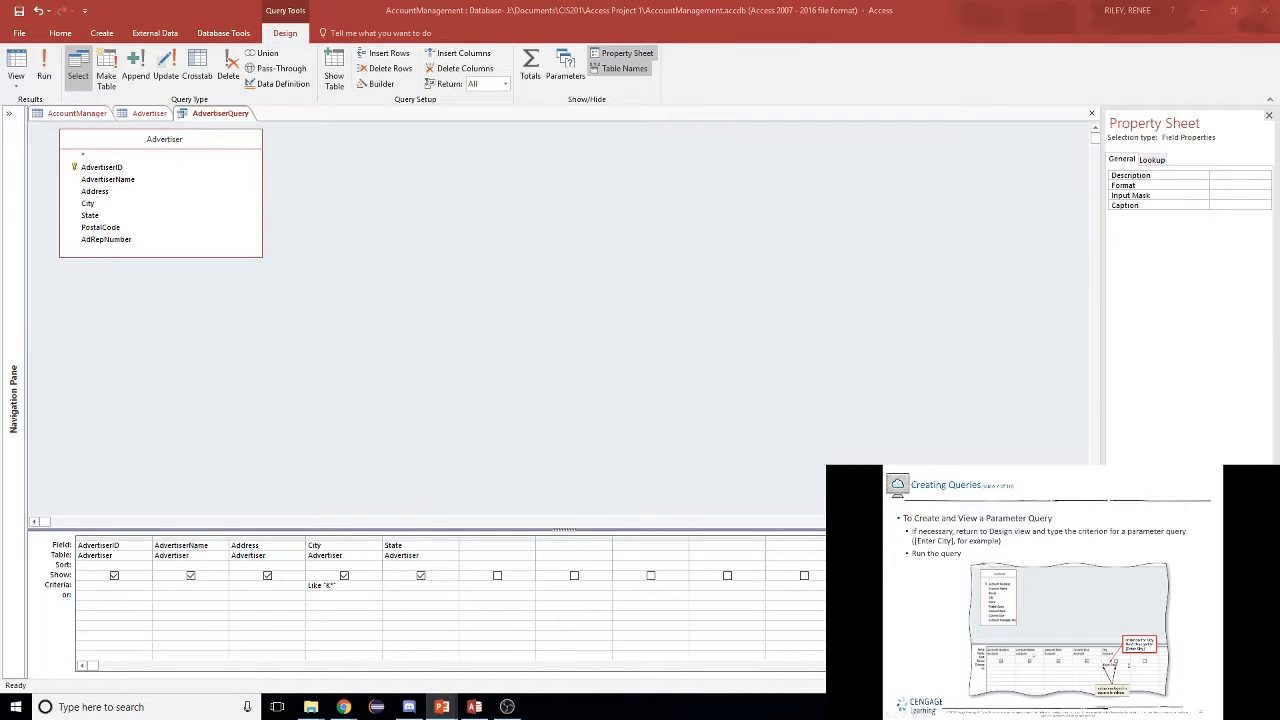
pyautogui.click(353, 588)
pyautogui.moveTo(354, 588); pyautogui.dragTo(218, 568)
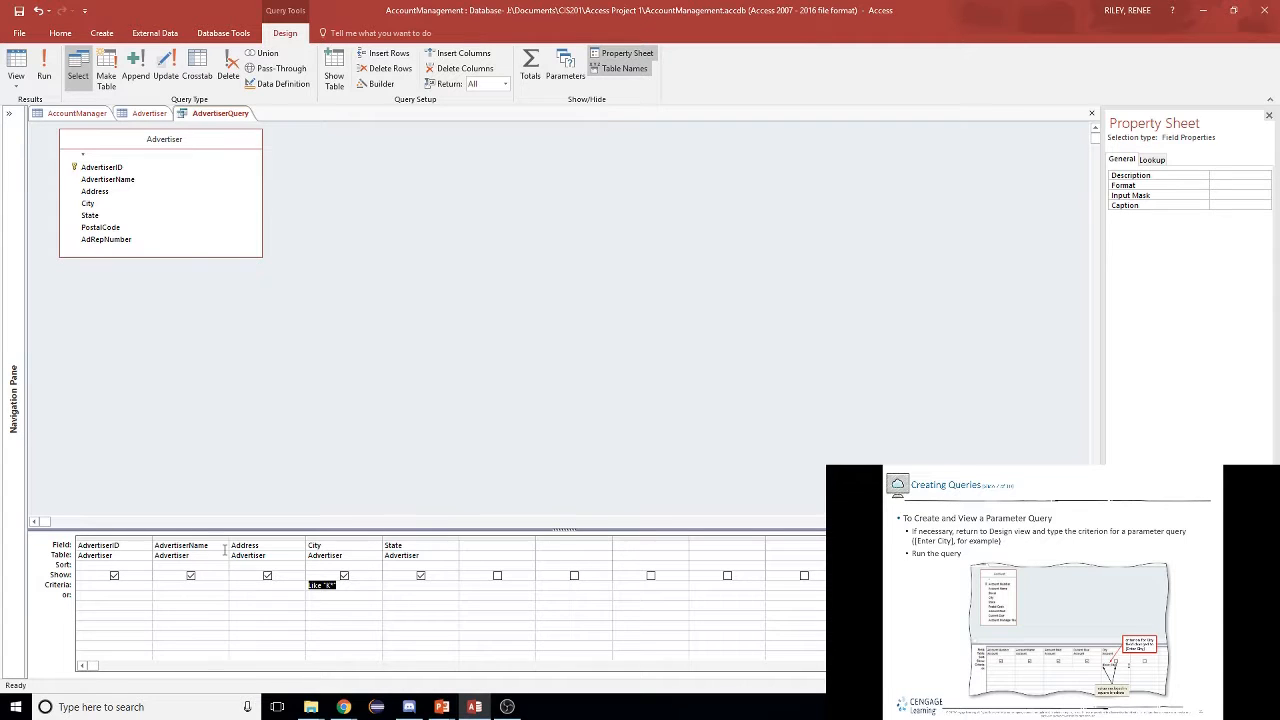
pyautogui.press('Delete')
pyautogui.write('[Enter City')
# - Advance the PowerPoint slideshow to the slide on using a number in a criterion, and in Access run the parameter query for Kettle Falls
pyautogui.click(1072, 648)
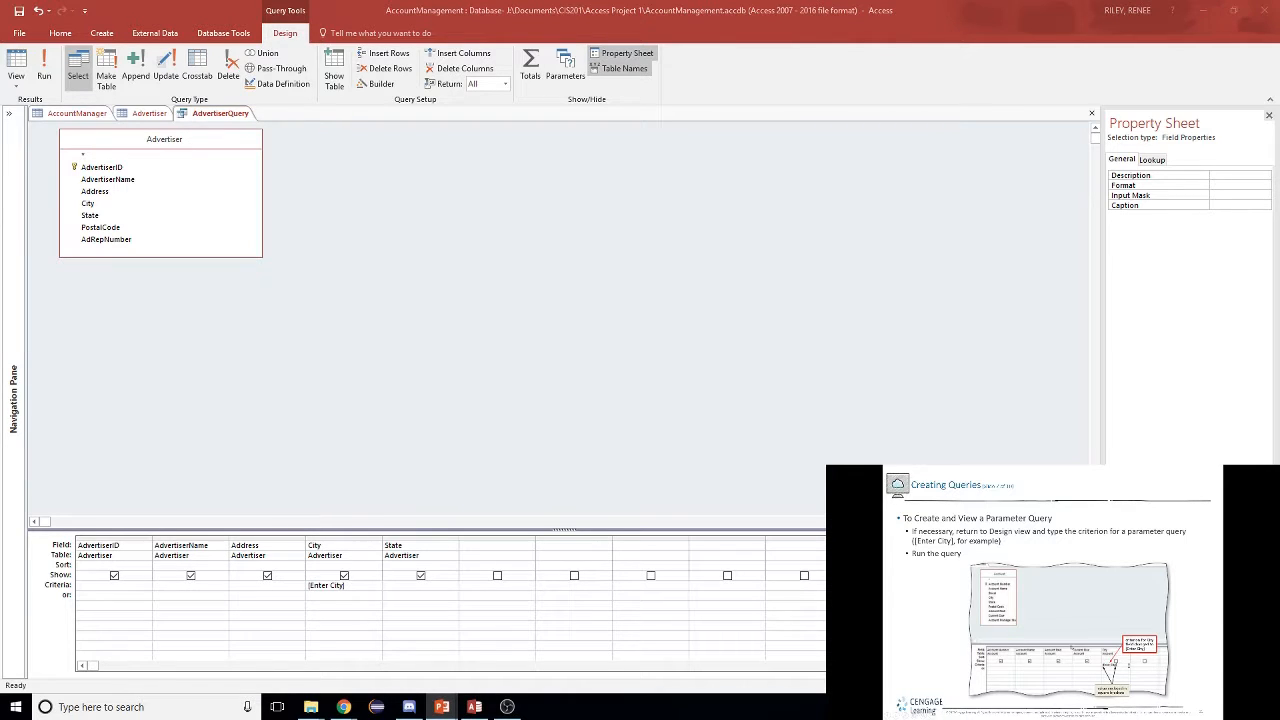
pyautogui.click(1011, 611)
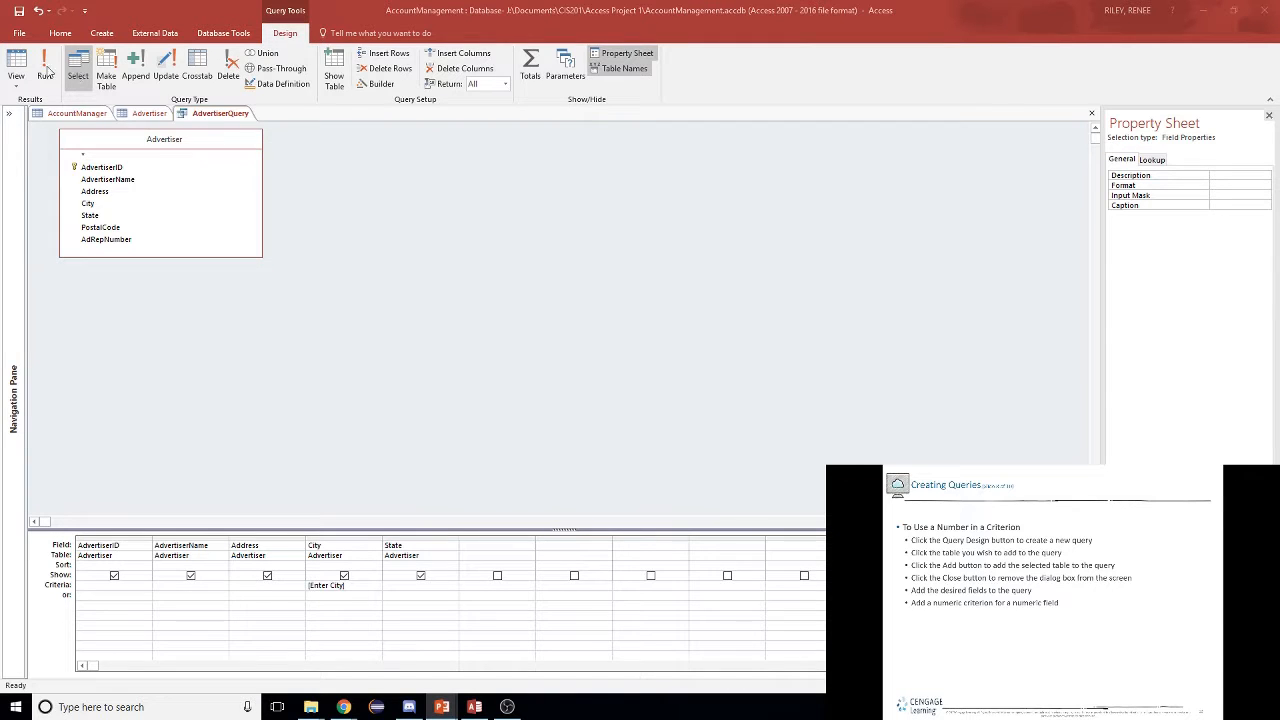
pyautogui.click(43, 70)
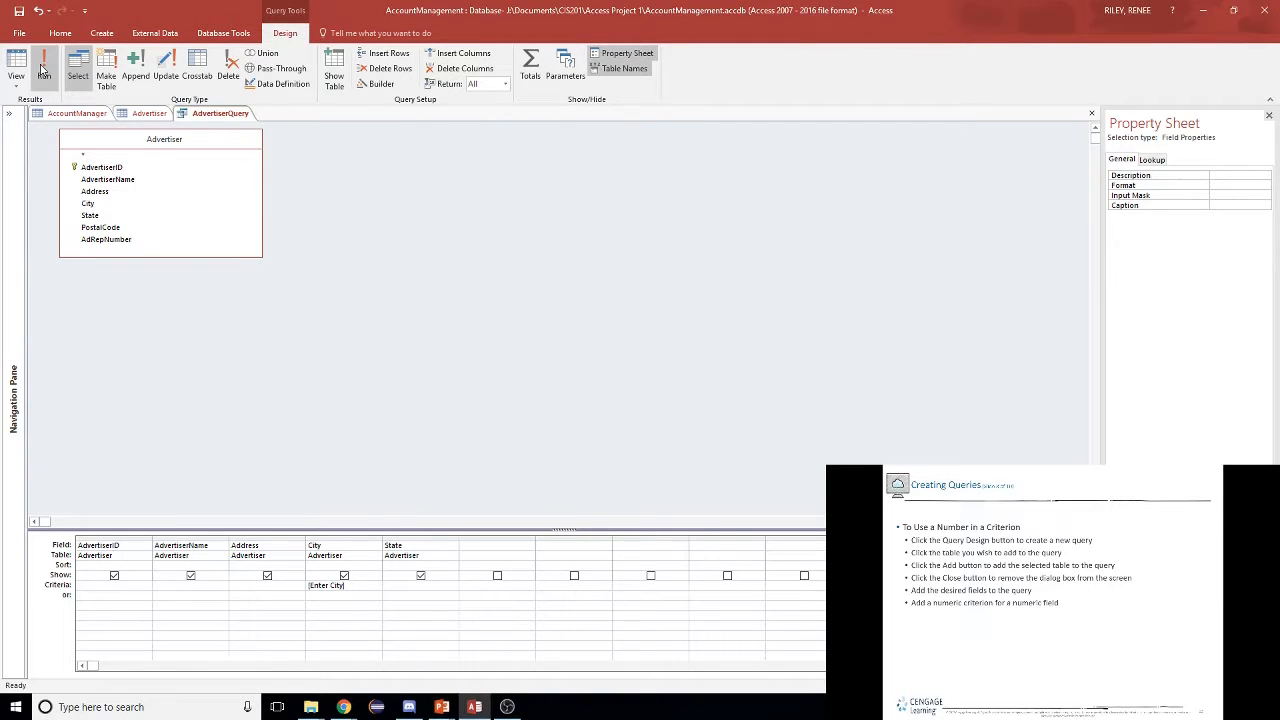
pyautogui.click(43, 70)
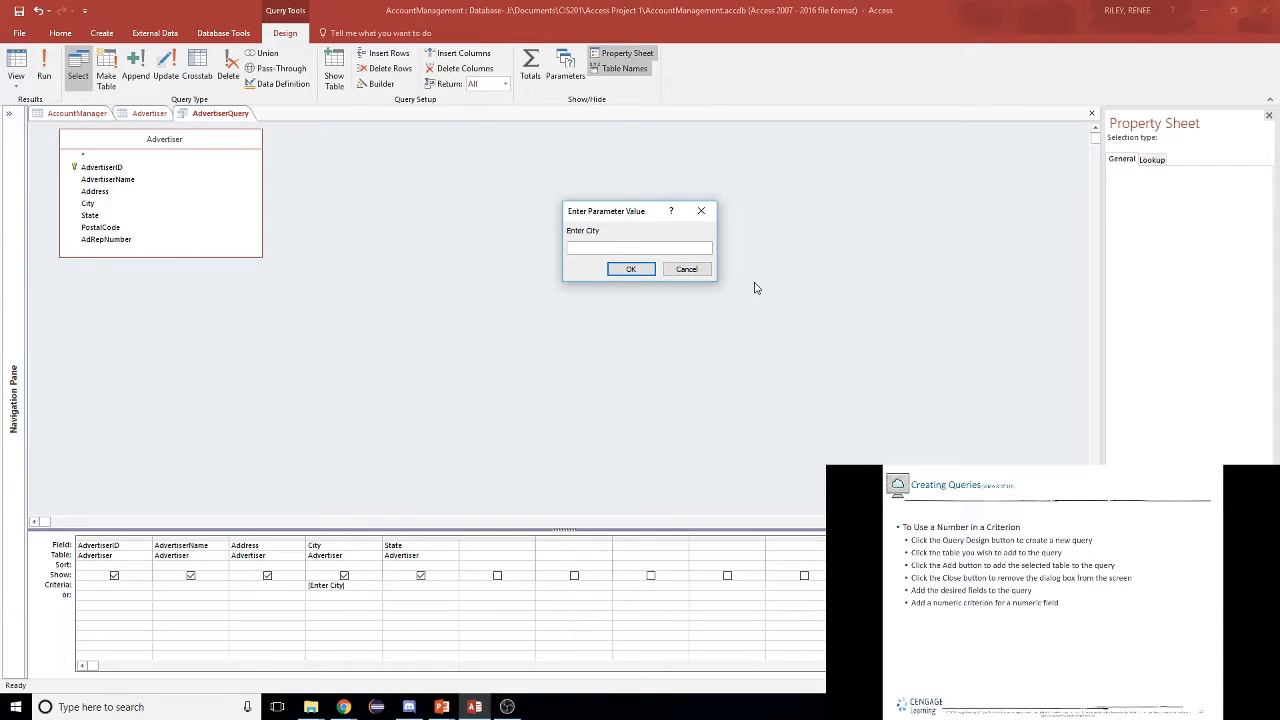
pyautogui.hotkey('ctrl', 'v')
pyautogui.click(637, 279)
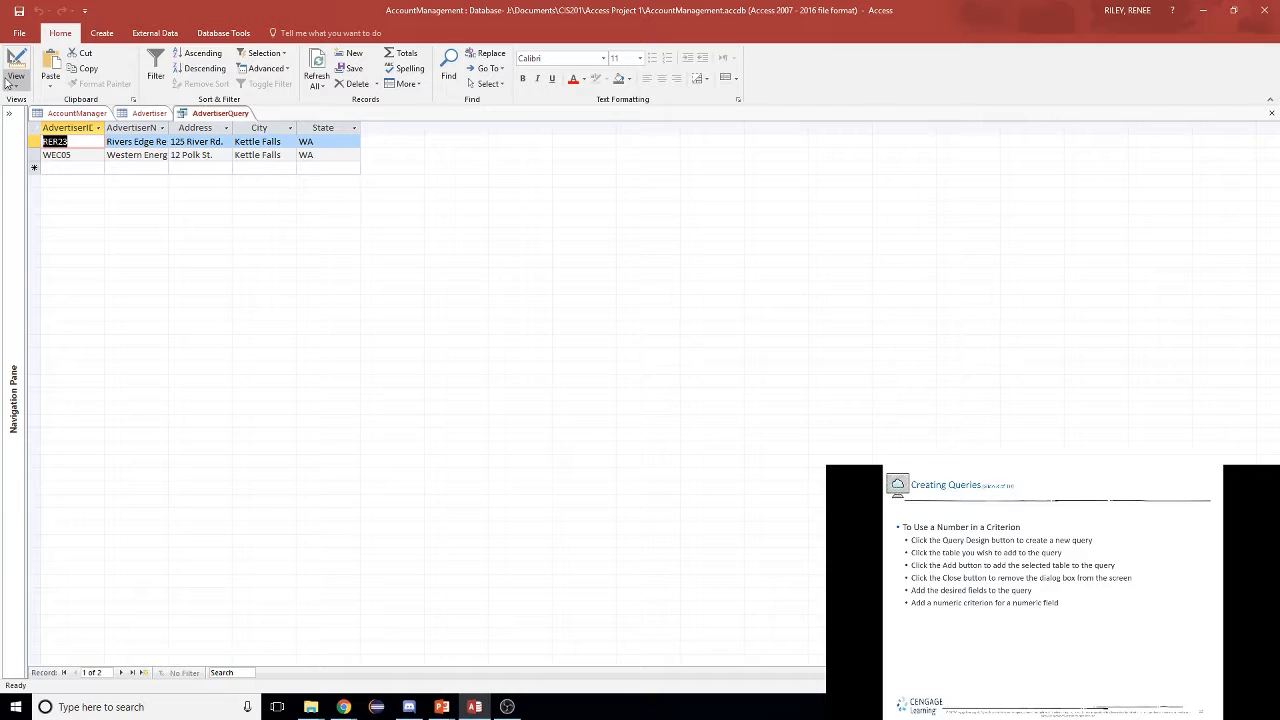
# - Rerun the parameter query from Design view with the city value left blank, and switch back to Design view
pyautogui.click(15, 85)
pyautogui.click(54, 167)
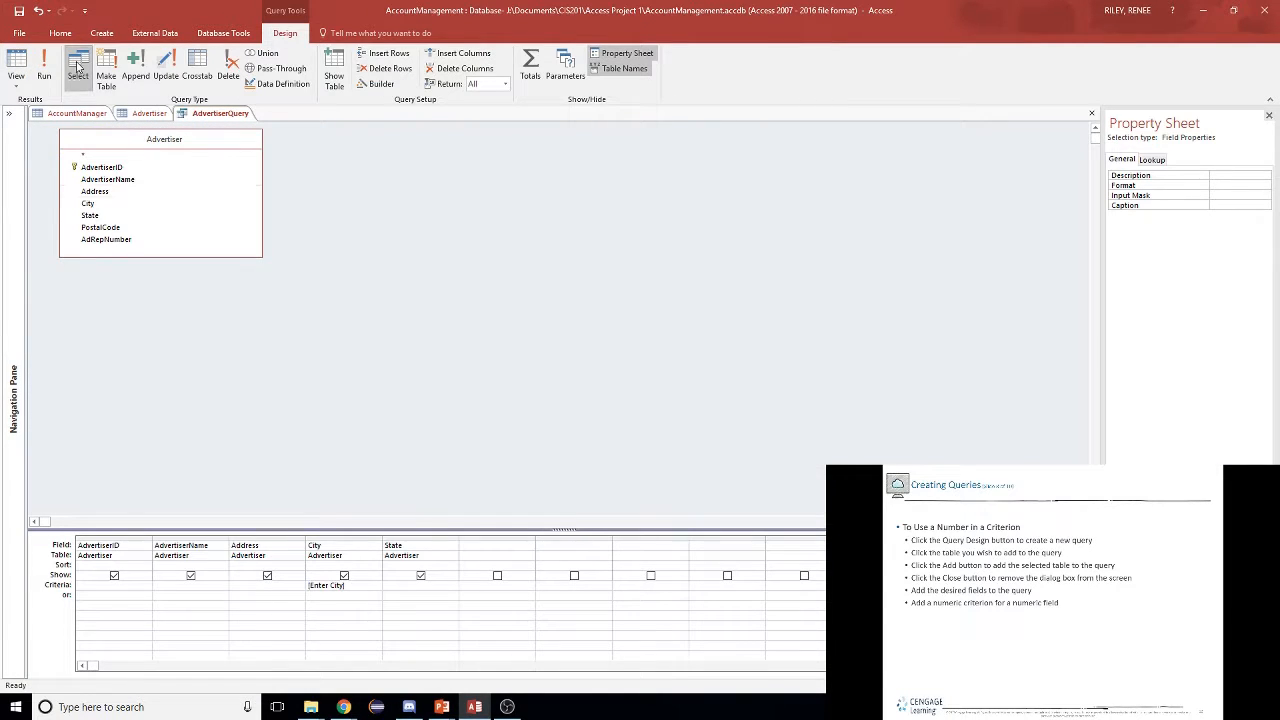
pyautogui.click(43, 70)
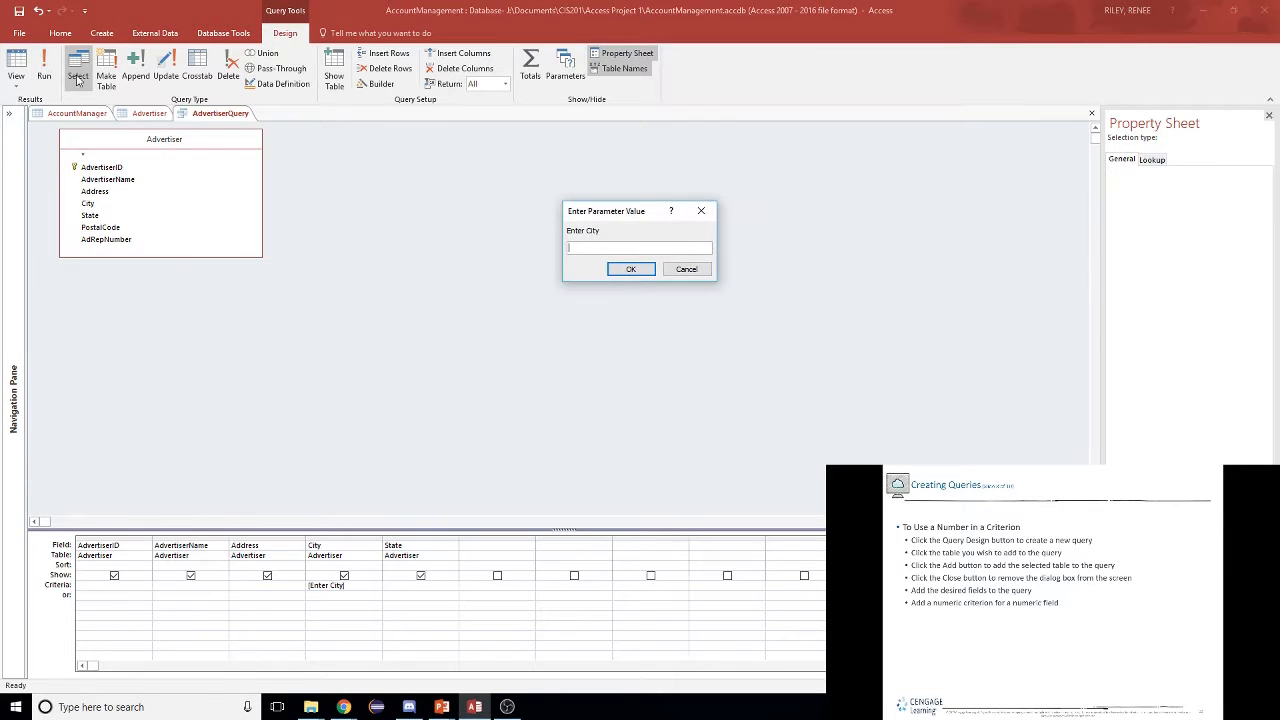
pyautogui.click(632, 270)
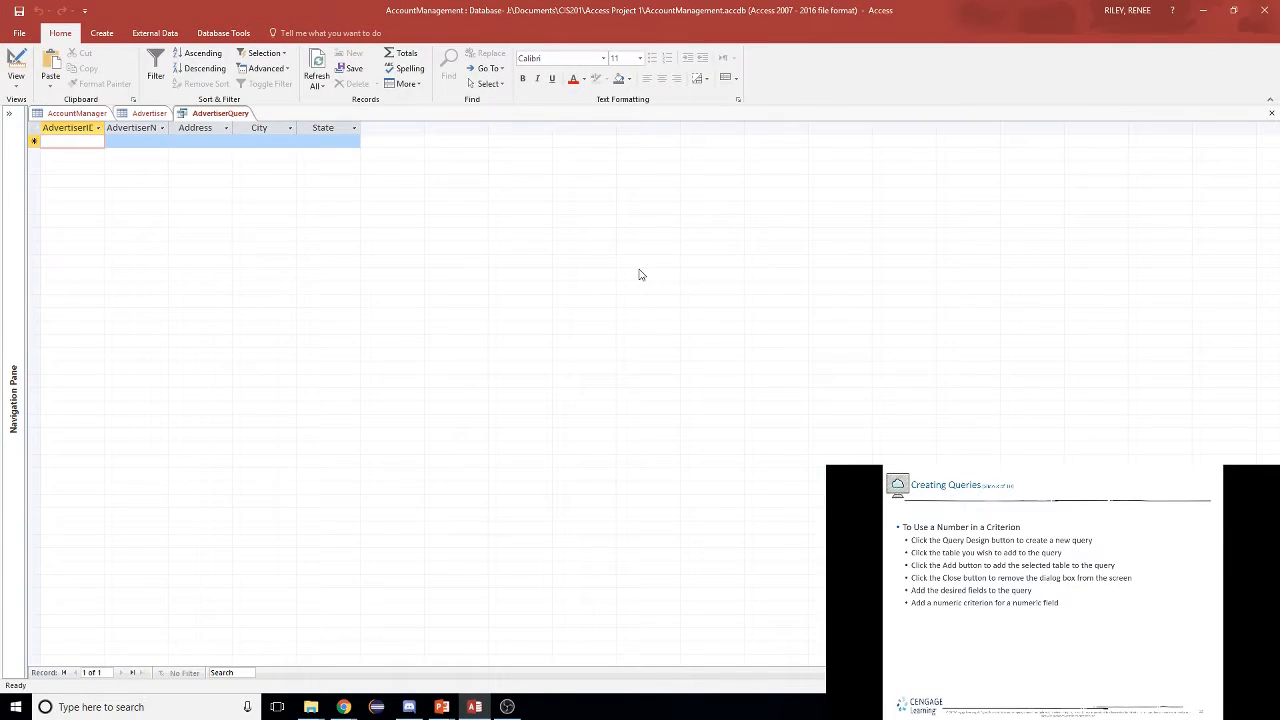
pyautogui.rightClick(213, 114)
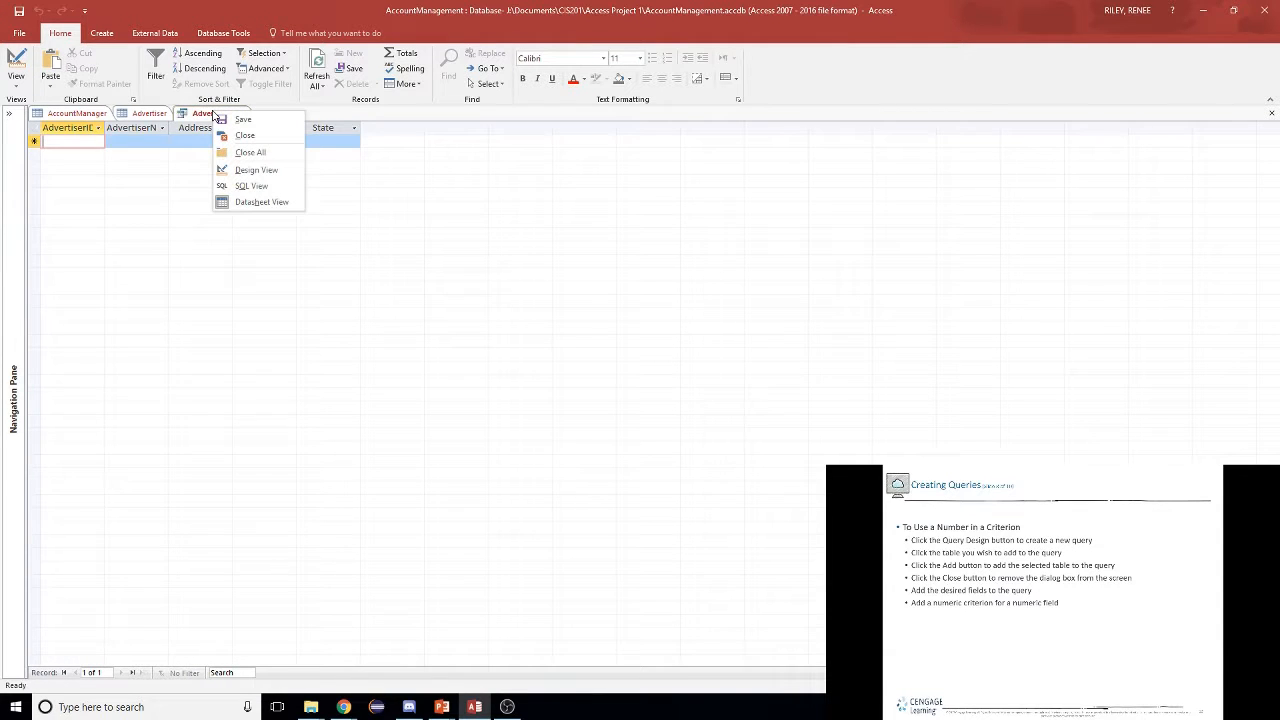
pyautogui.click(256, 170)
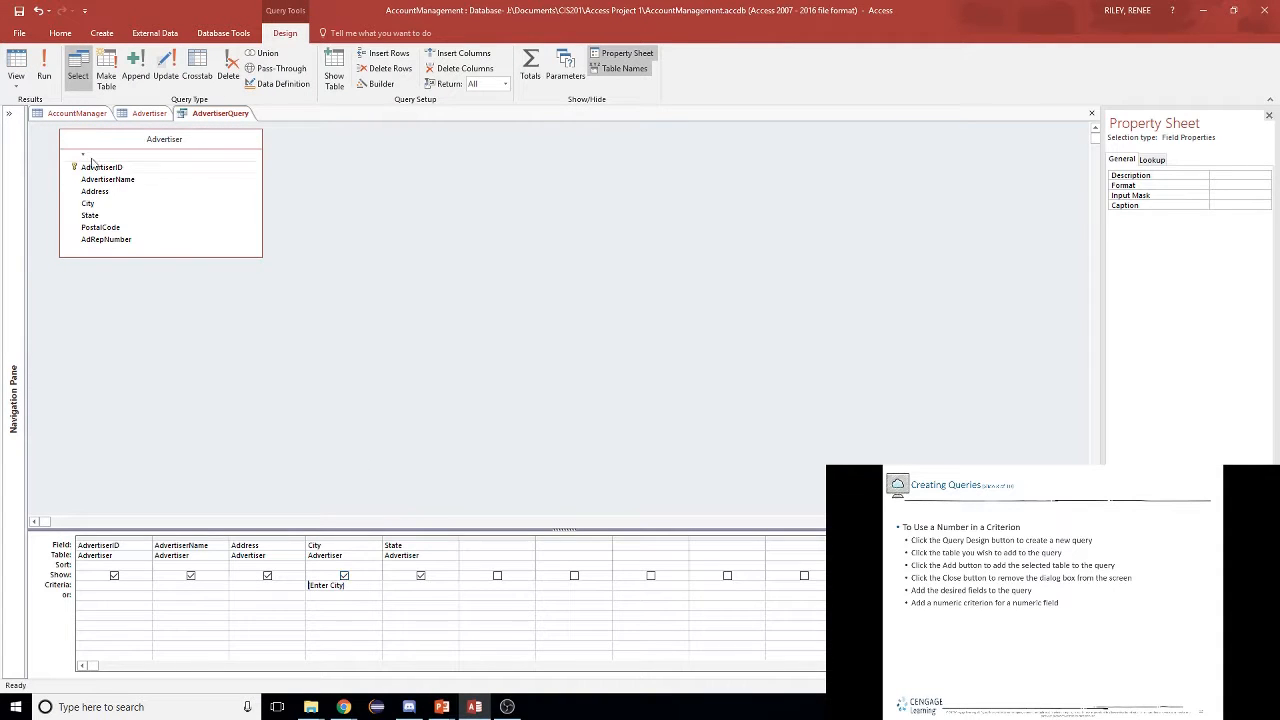
# - Run the parameter query with * as the city value, and return it to Design view
pyautogui.click(44, 78)
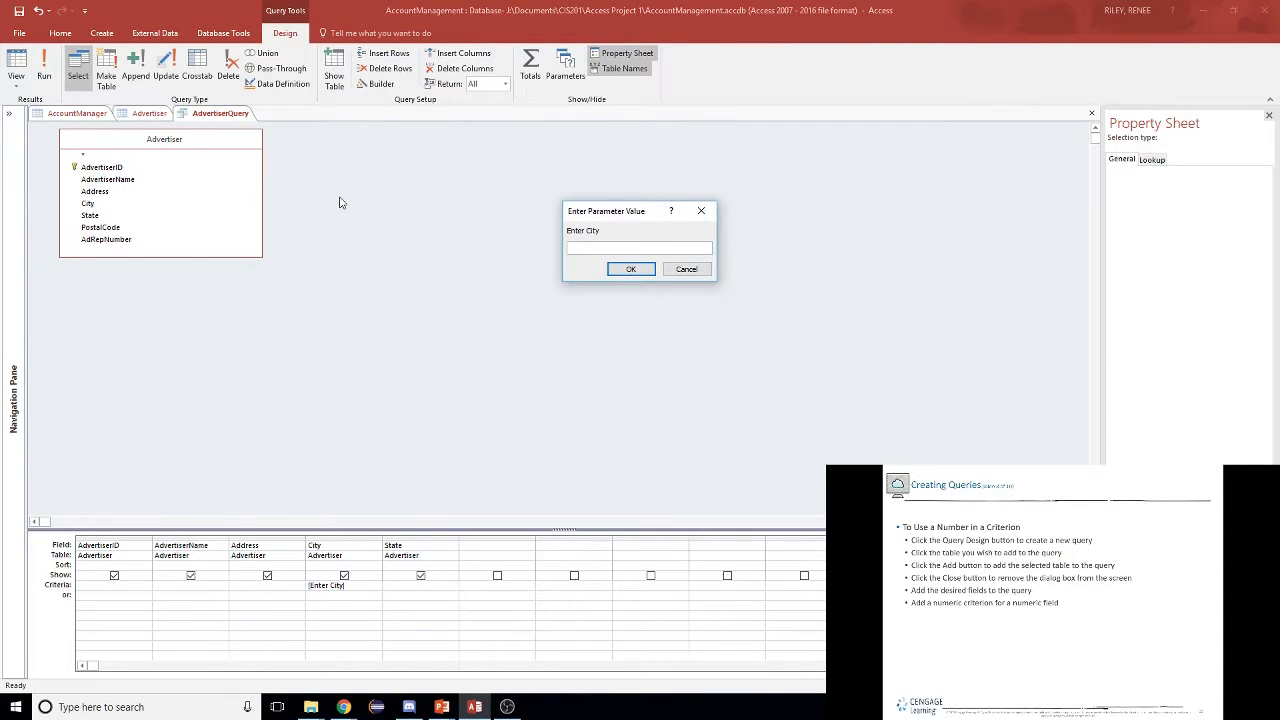
pyautogui.write('*')
pyautogui.press('Return')
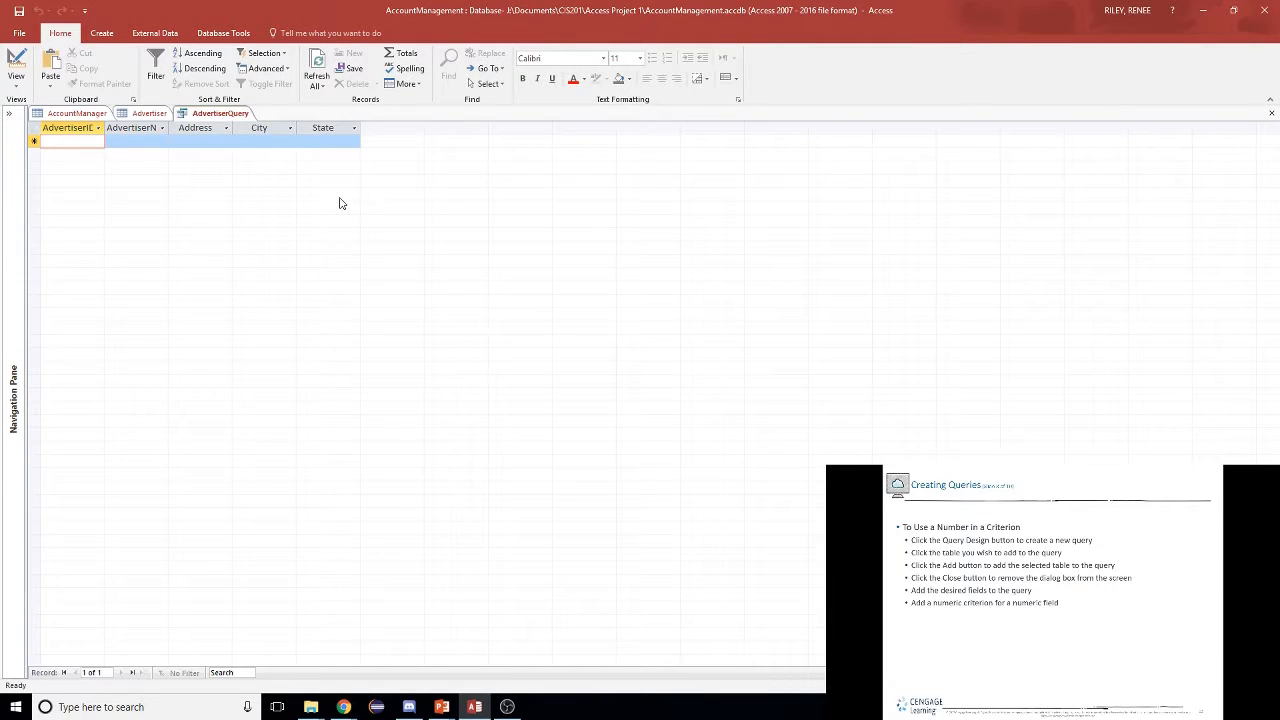
pyautogui.rightClick(226, 116)
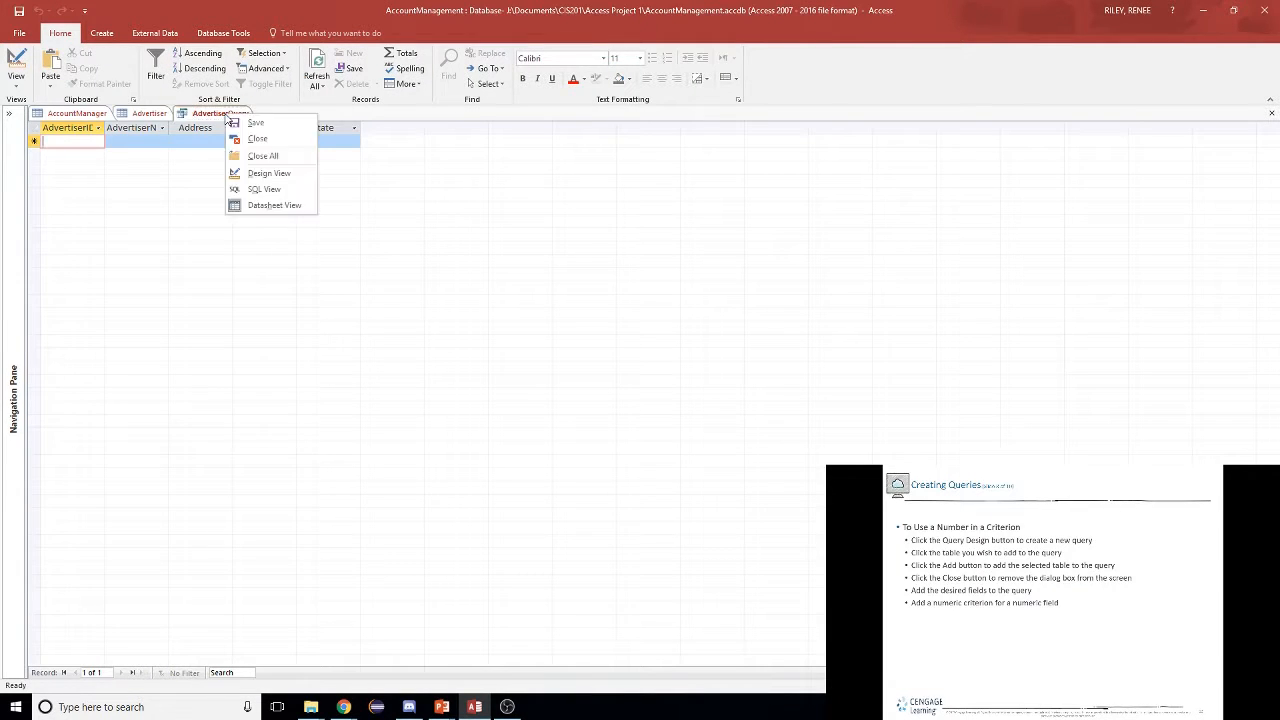
pyautogui.click(250, 174)
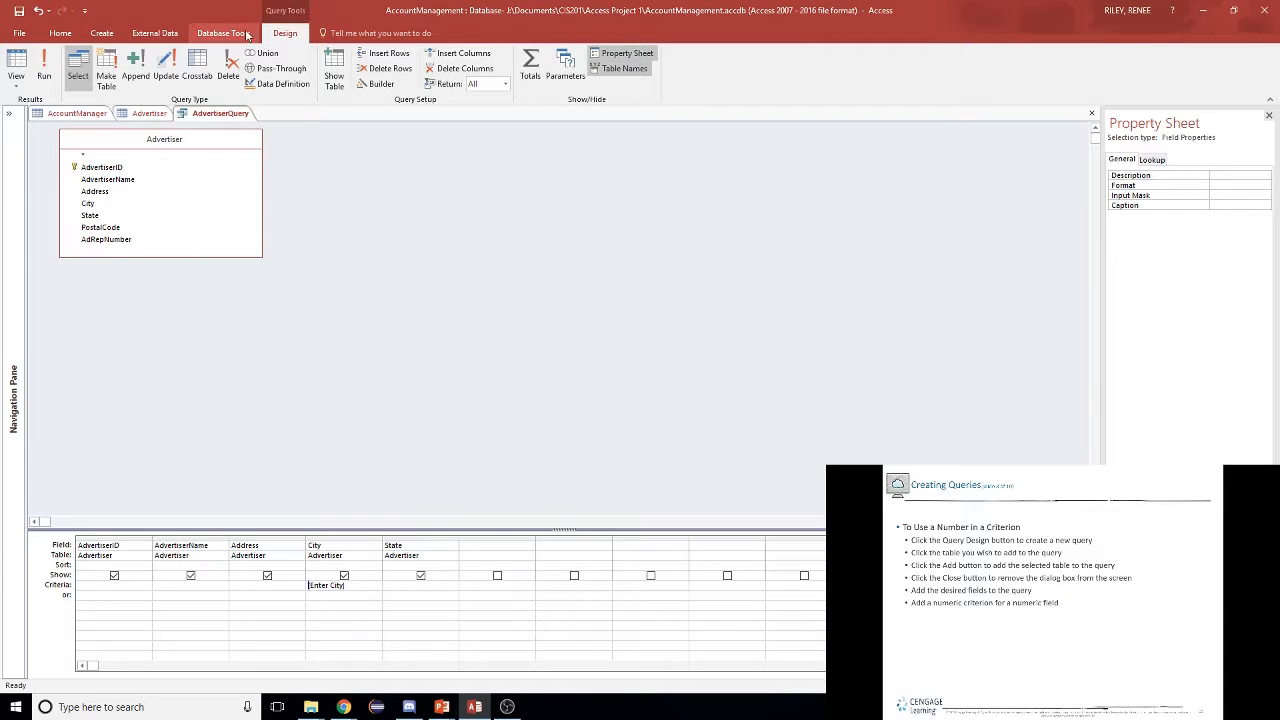
# - Create a new Design view query on the Advertiser table and enlarge its field list to show every field
pyautogui.click(100, 33)
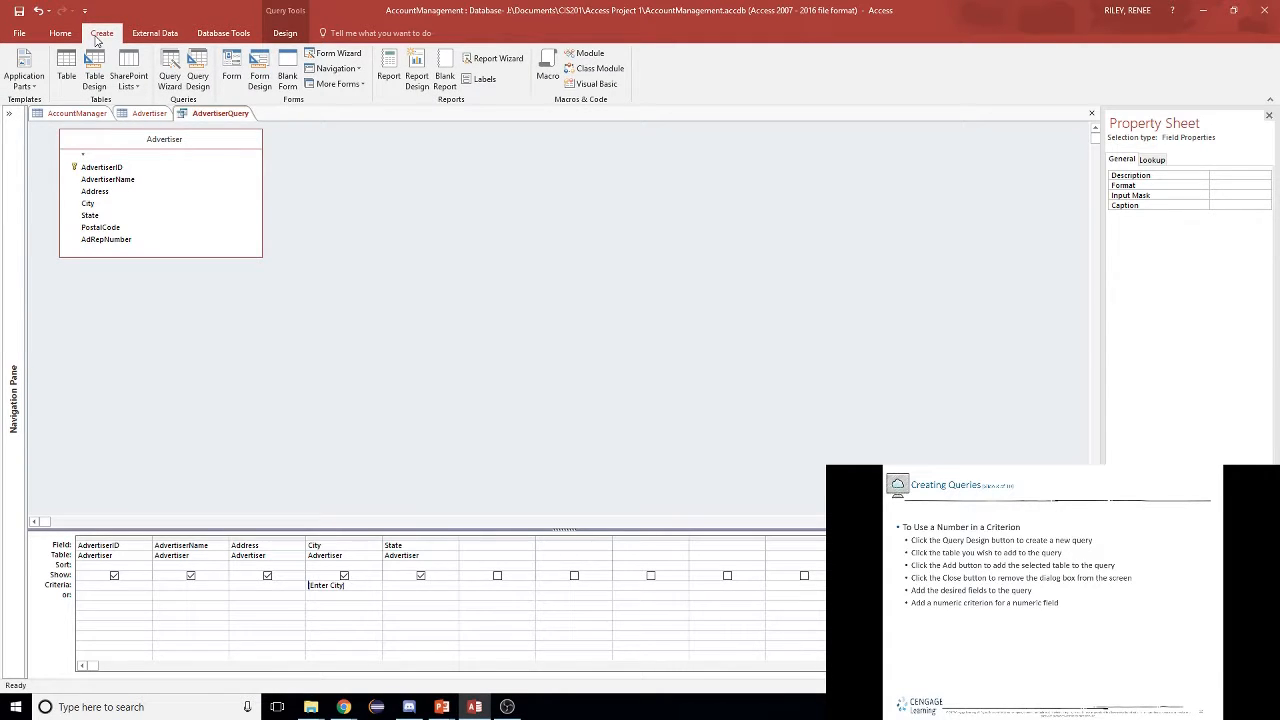
pyautogui.click(198, 74)
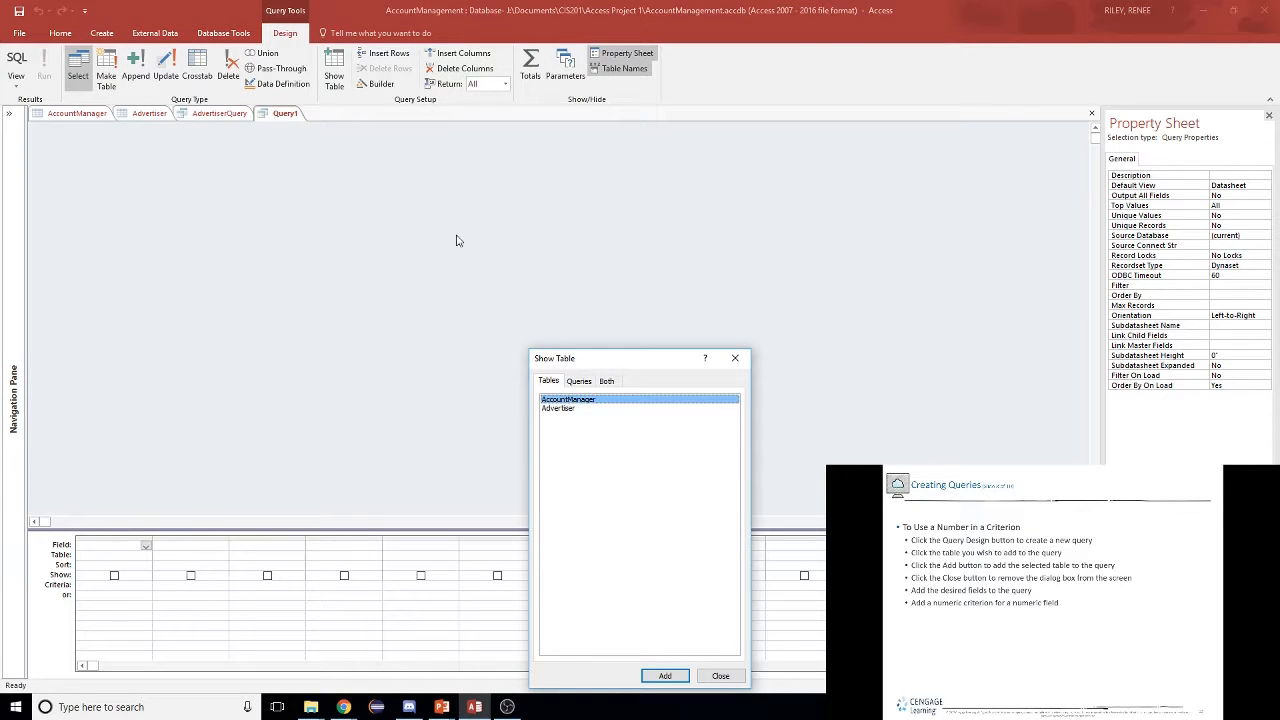
pyautogui.click(588, 409)
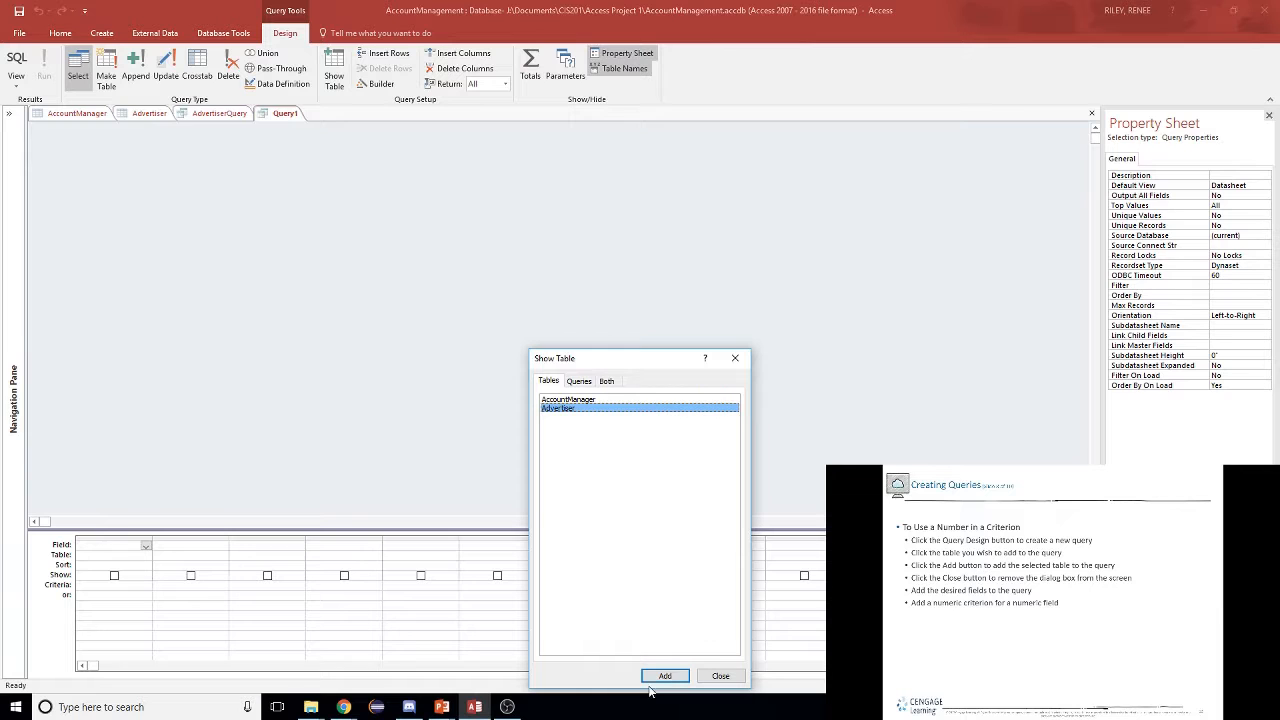
pyautogui.click(665, 677)
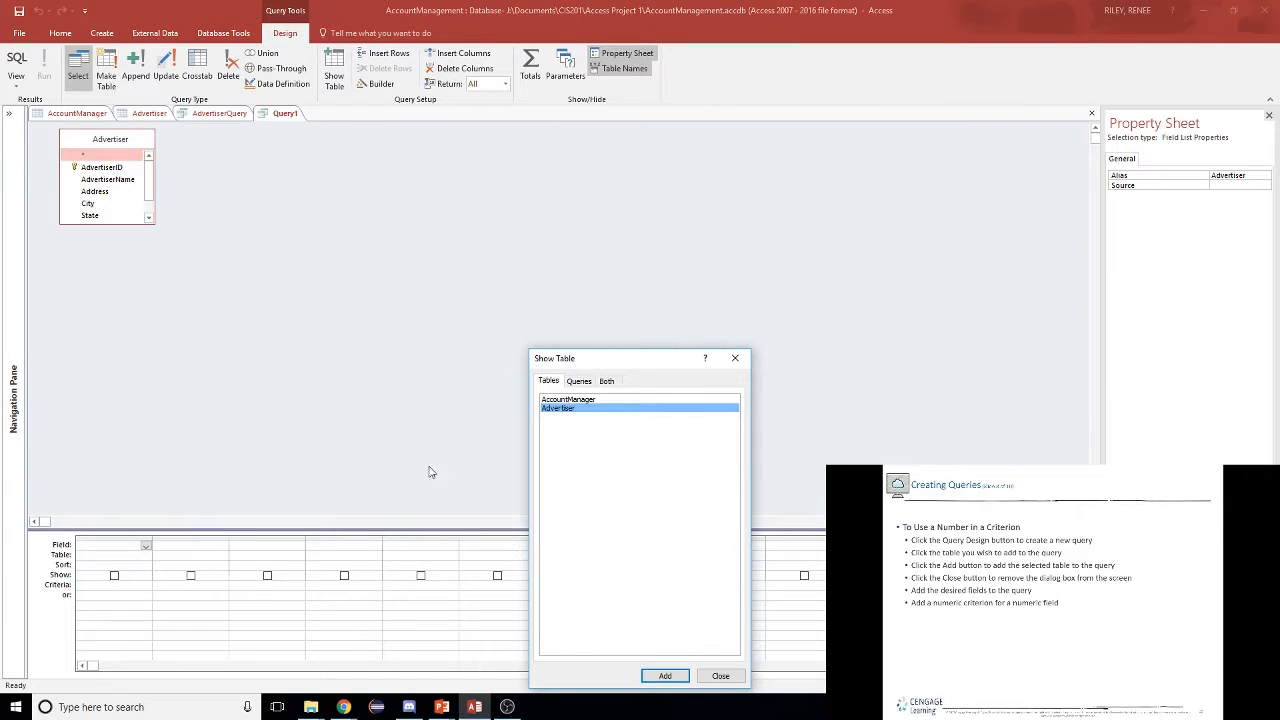
pyautogui.click(720, 677)
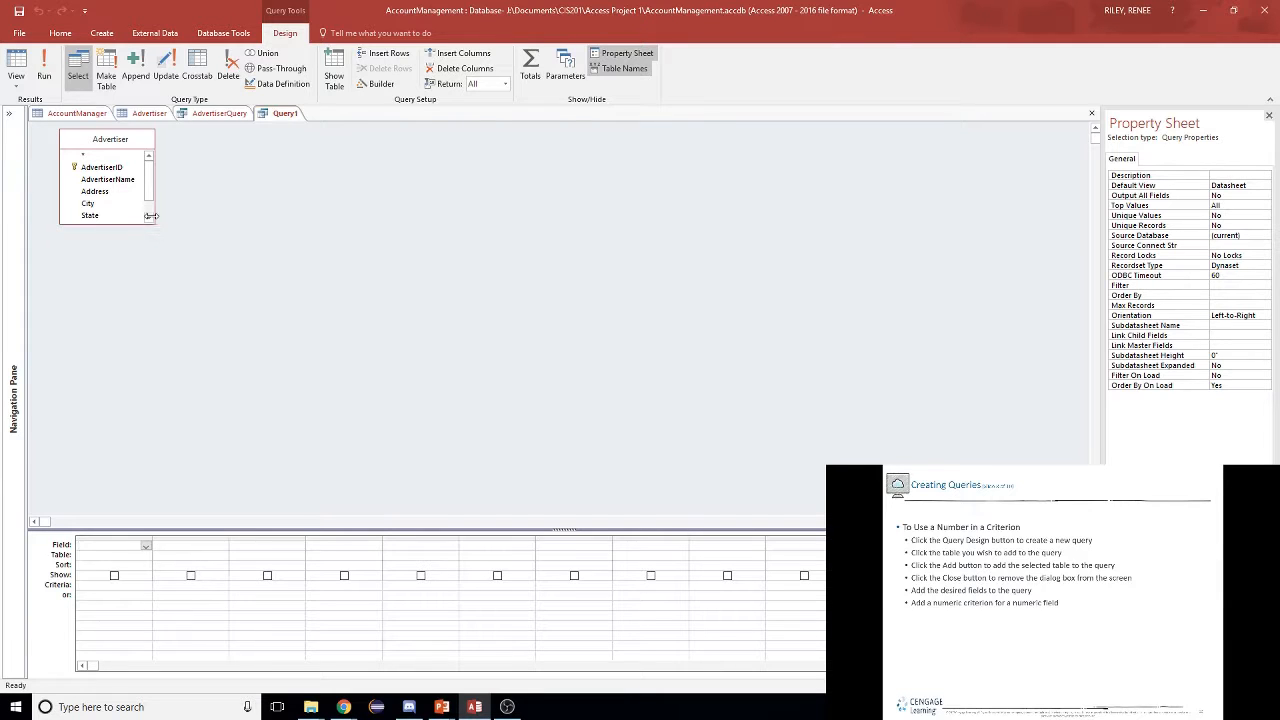
pyautogui.moveTo(155, 216); pyautogui.dragTo(219, 262)
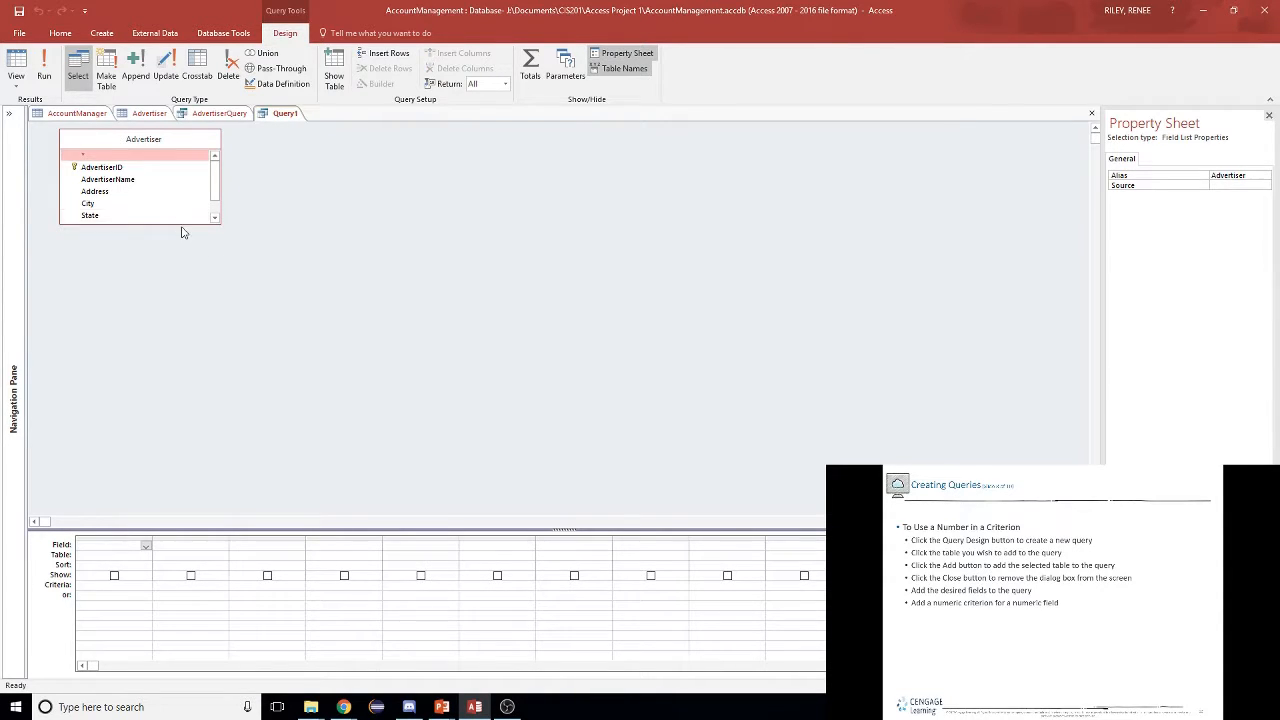
pyautogui.moveTo(182, 222); pyautogui.dragTo(185, 314)
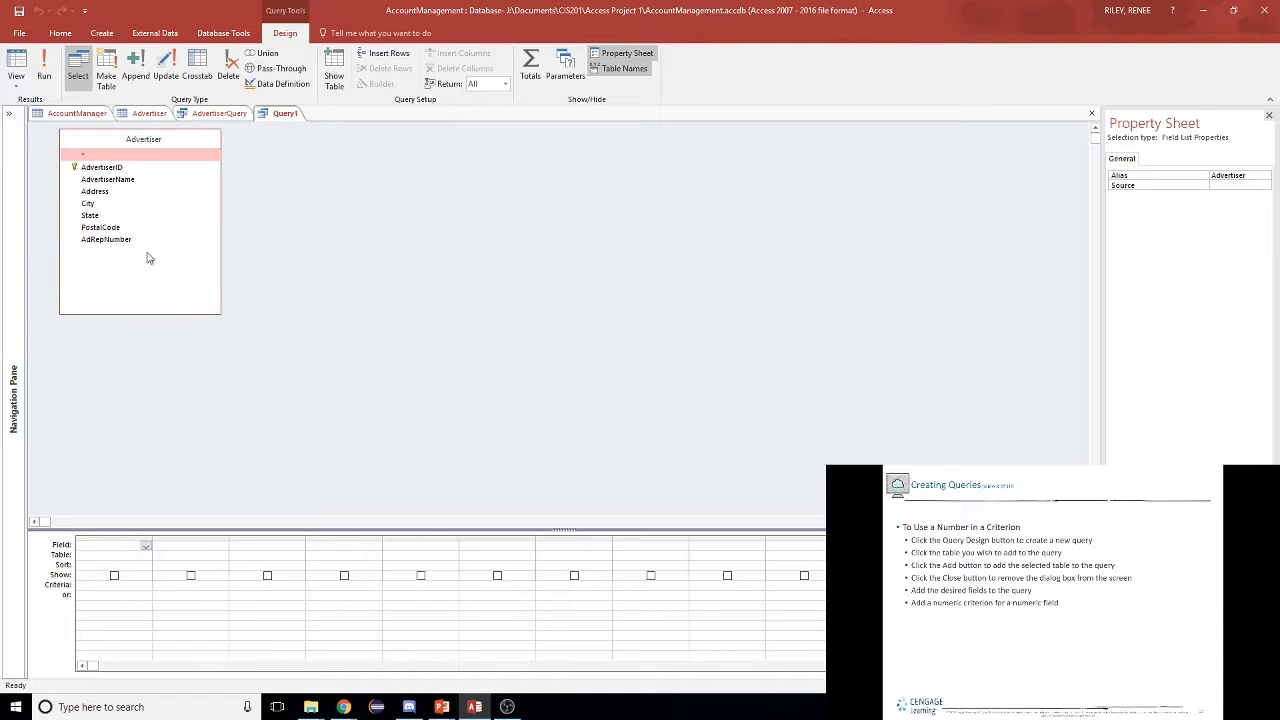
# - Add the AdRepNumber field to the new query's design grid and run the query
pyautogui.click(110, 242)
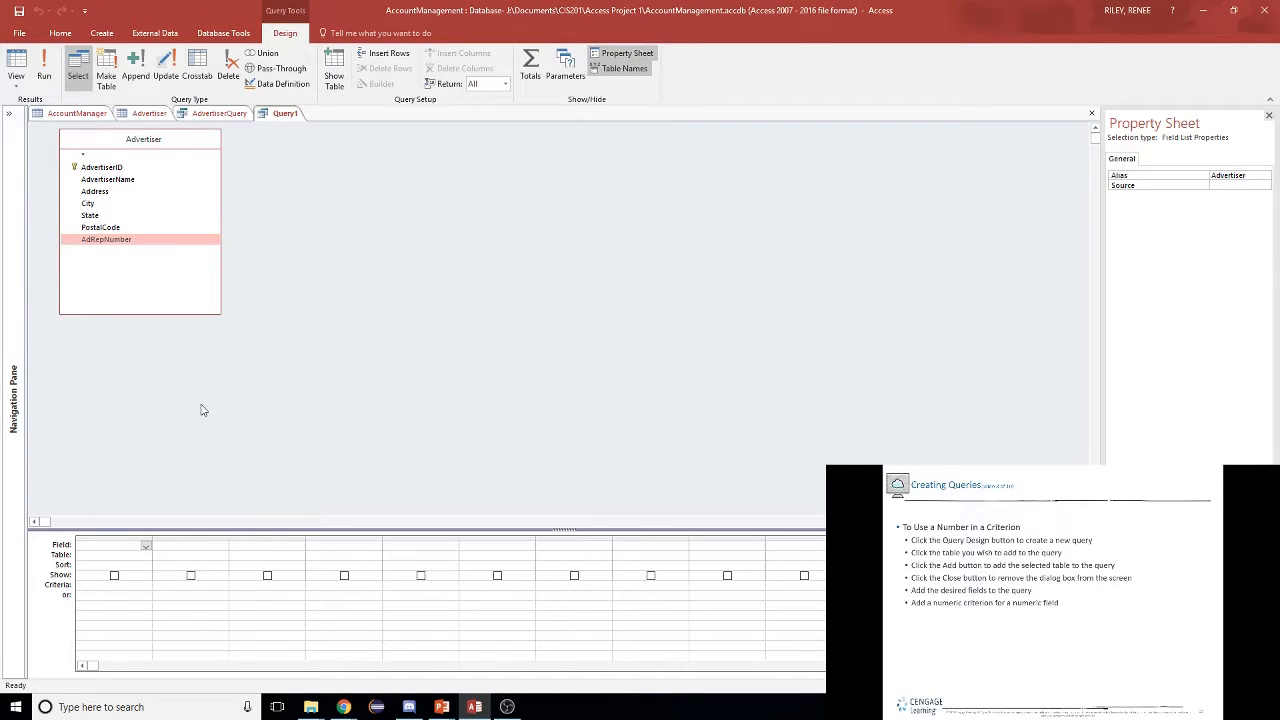
pyautogui.doubleClick(106, 240)
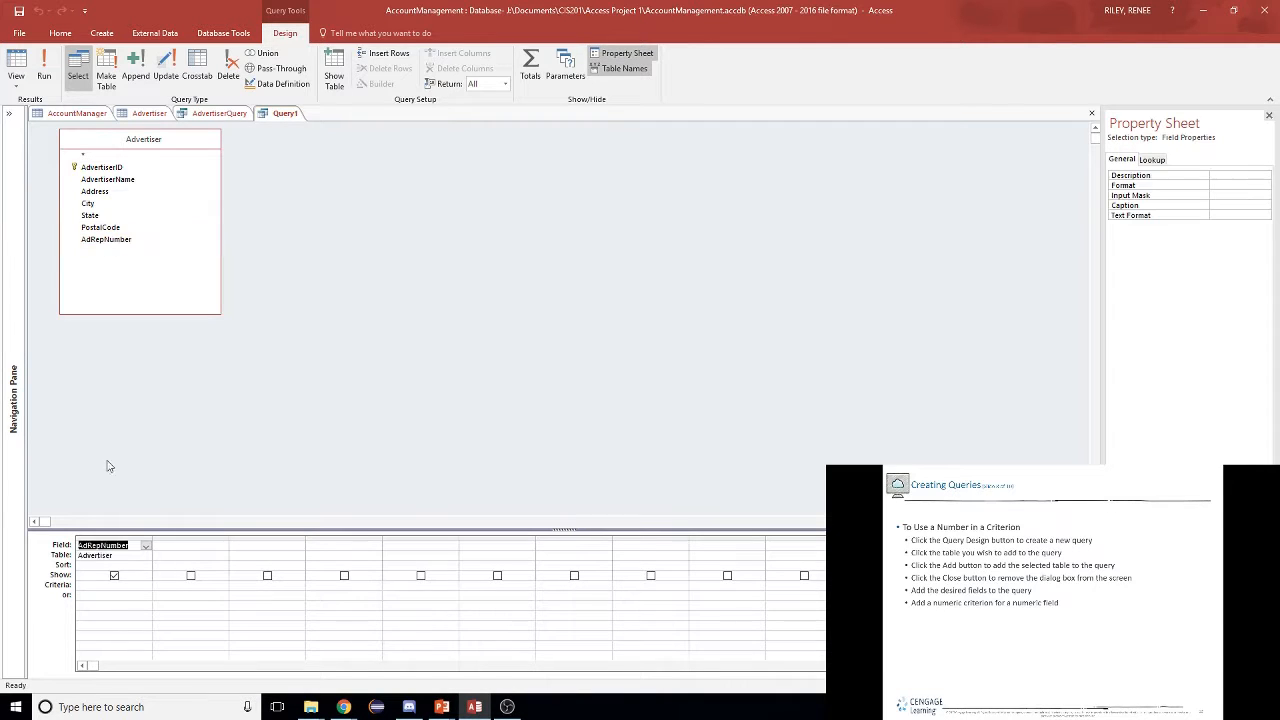
pyautogui.click(181, 544)
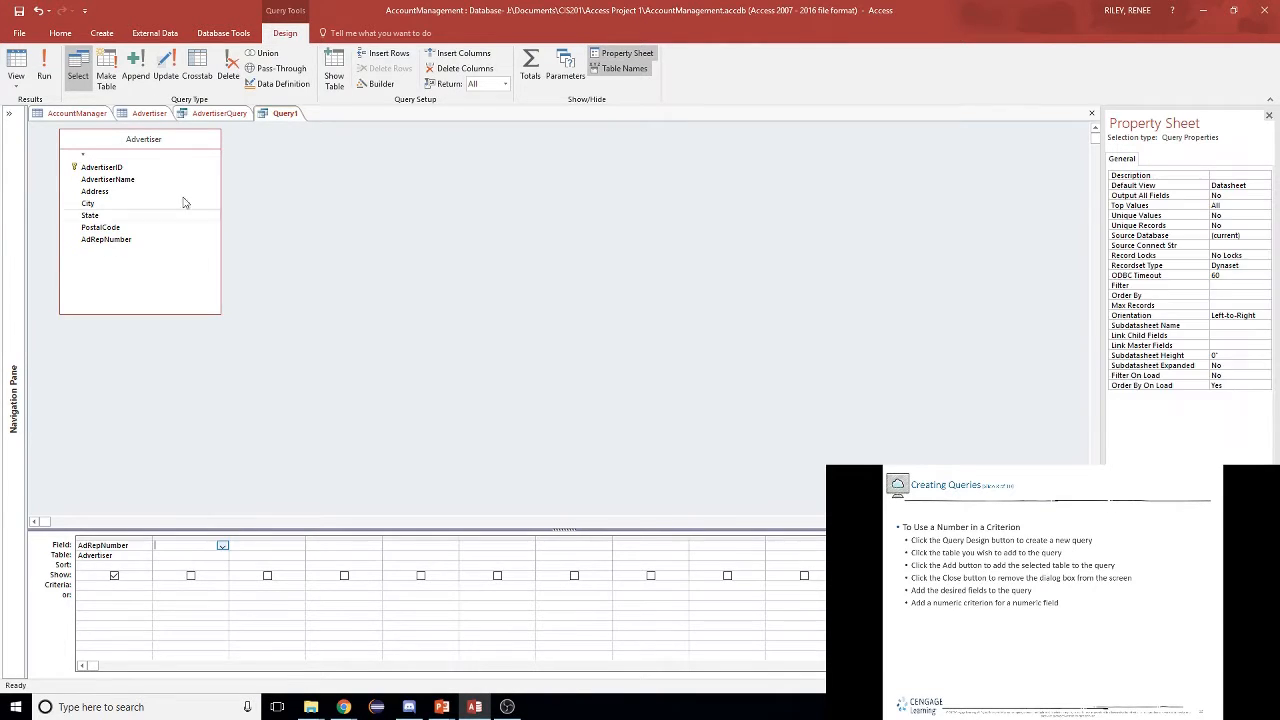
pyautogui.click(43, 68)
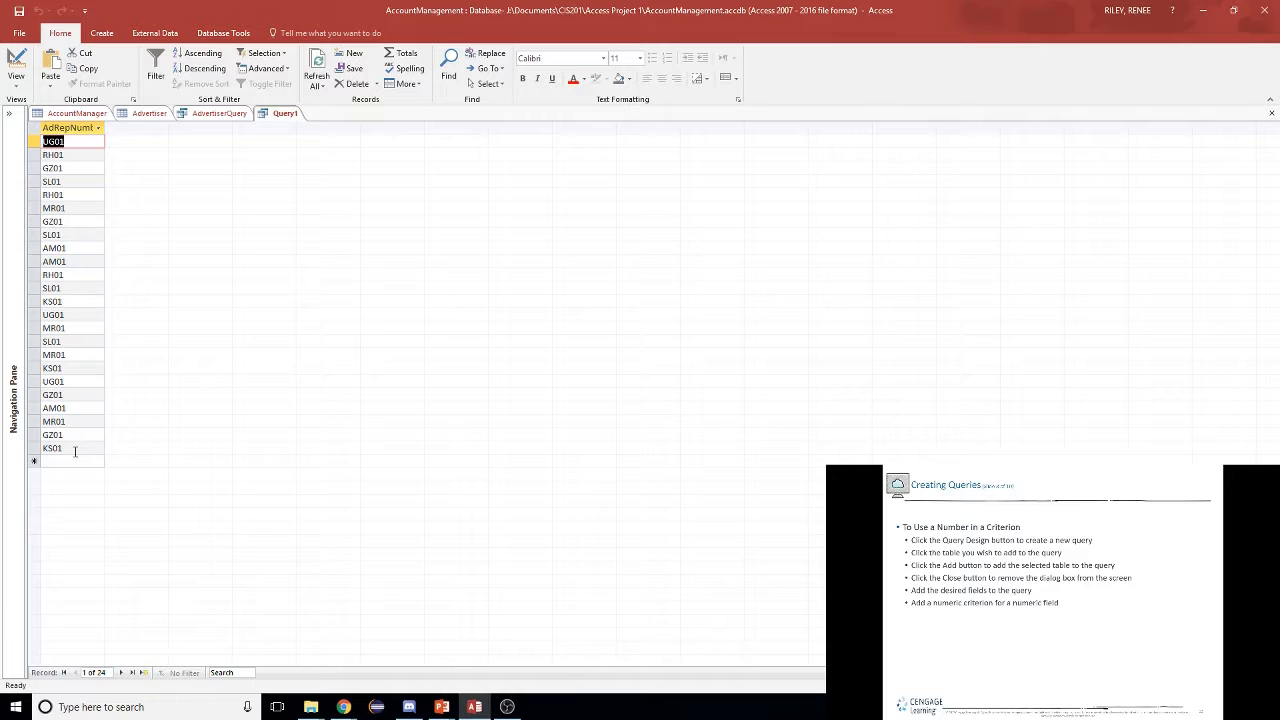
# - Advance the PowerPoint slideshow to the comparison operator slide, and in Access return Query1 to Design view
pyautogui.hotkey('alt', 'Tab')
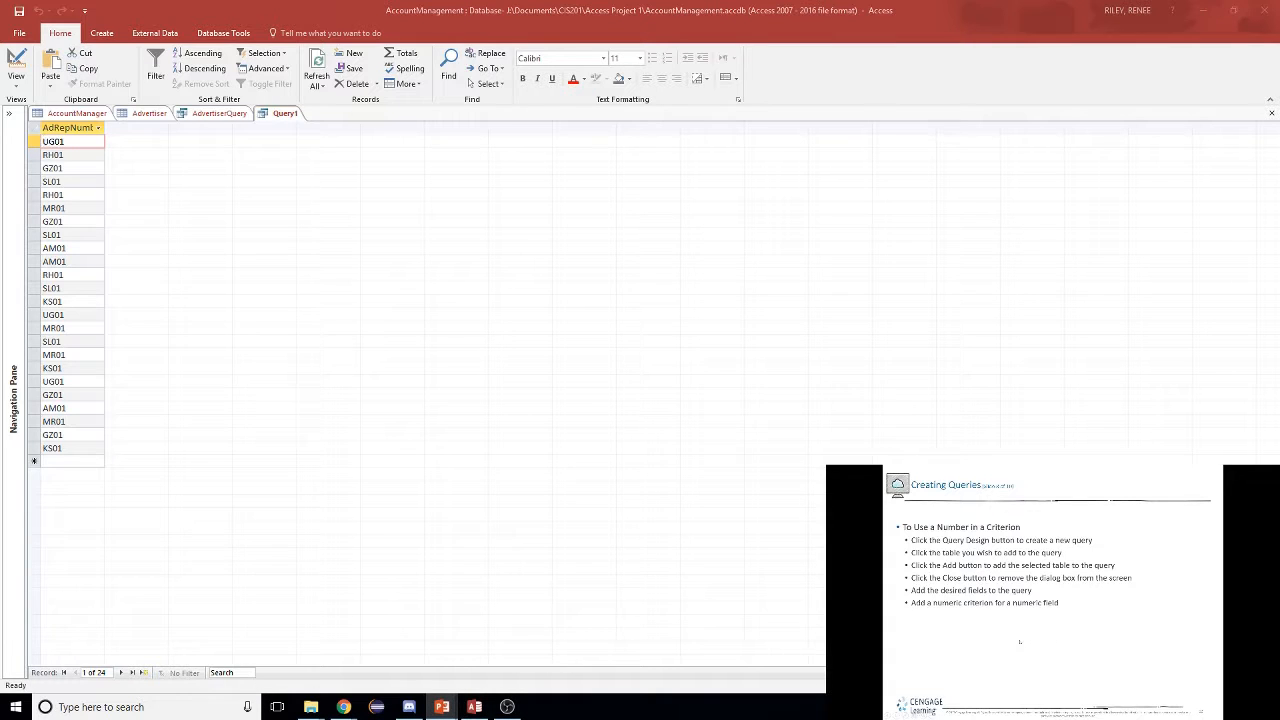
pyautogui.press('Right')
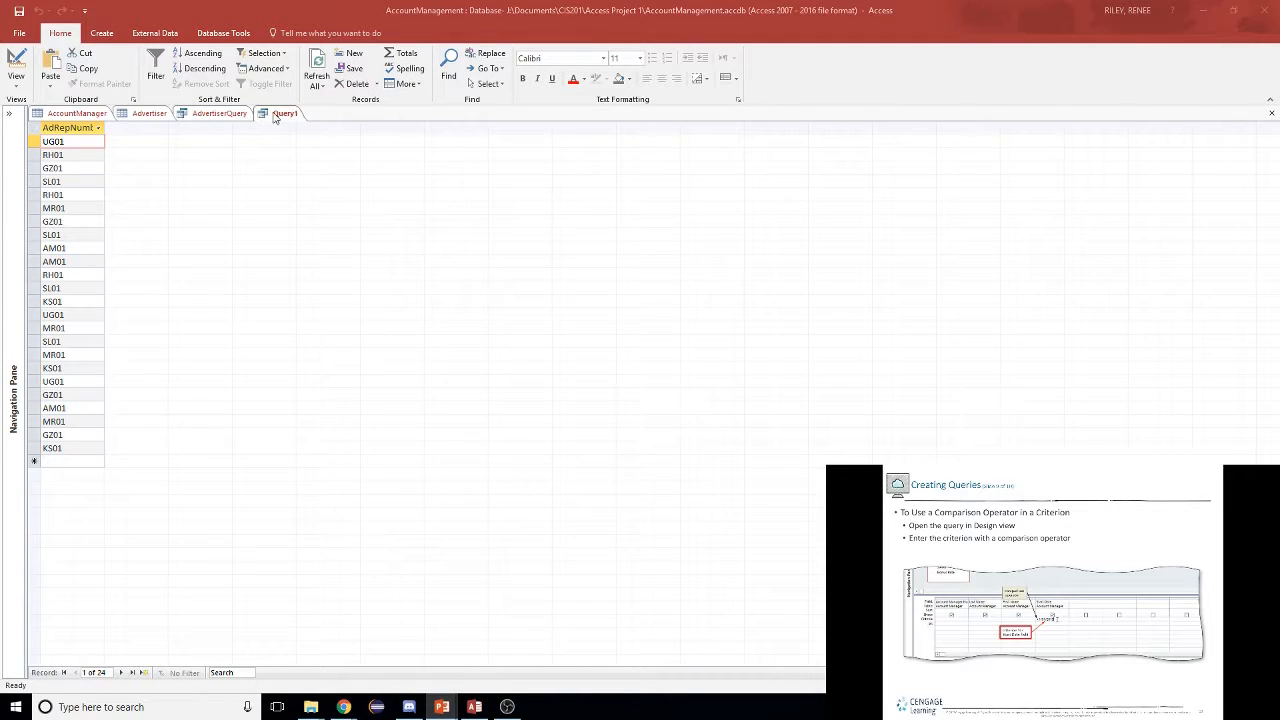
pyautogui.click(22, 84)
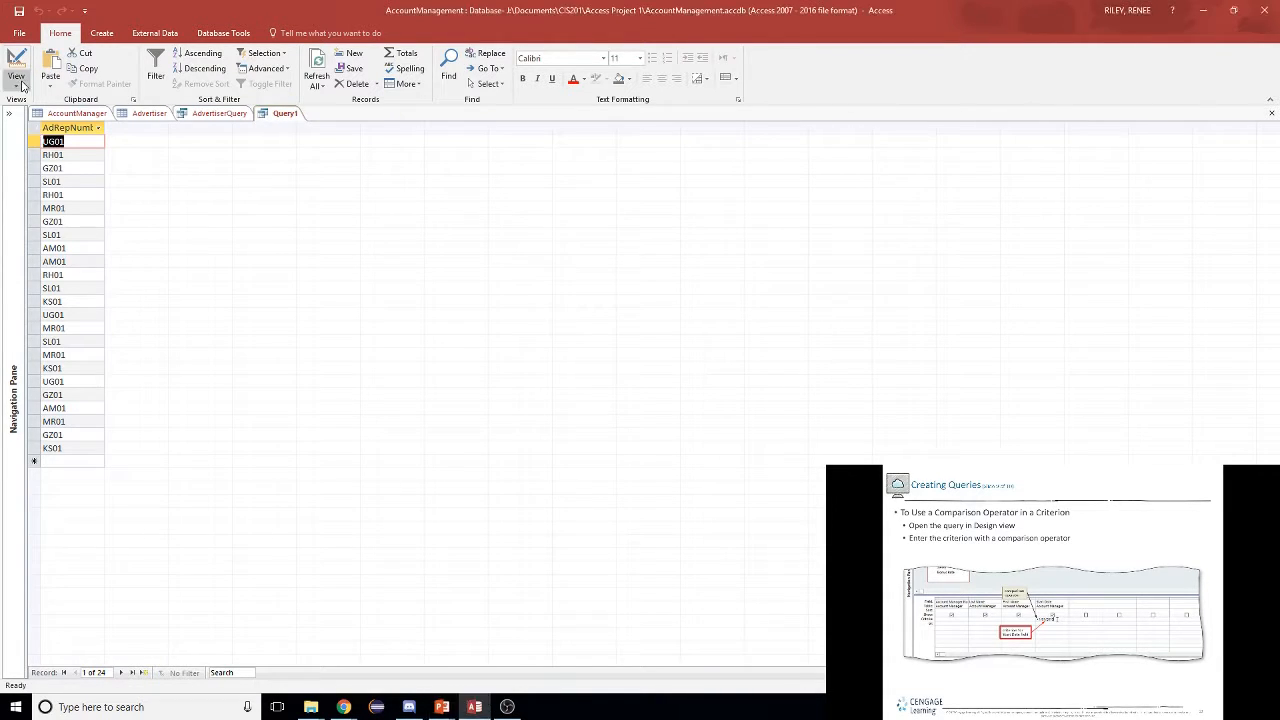
pyautogui.click(14, 91)
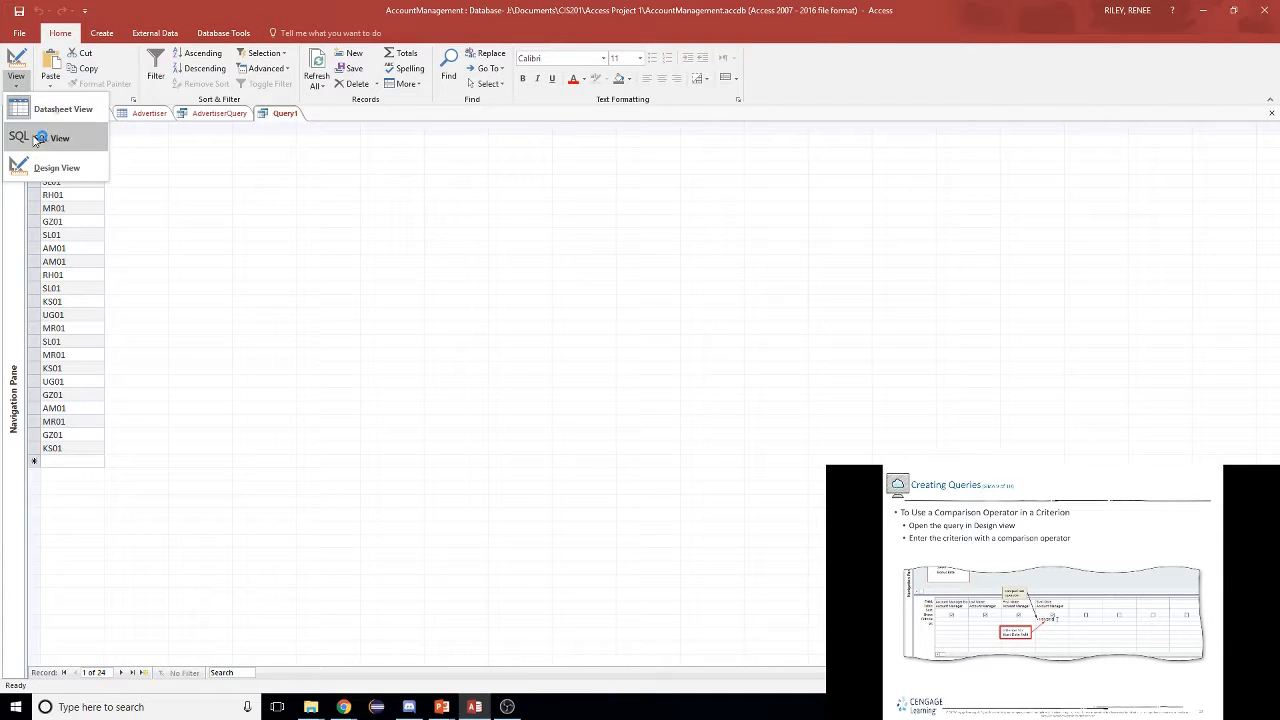
pyautogui.click(55, 176)
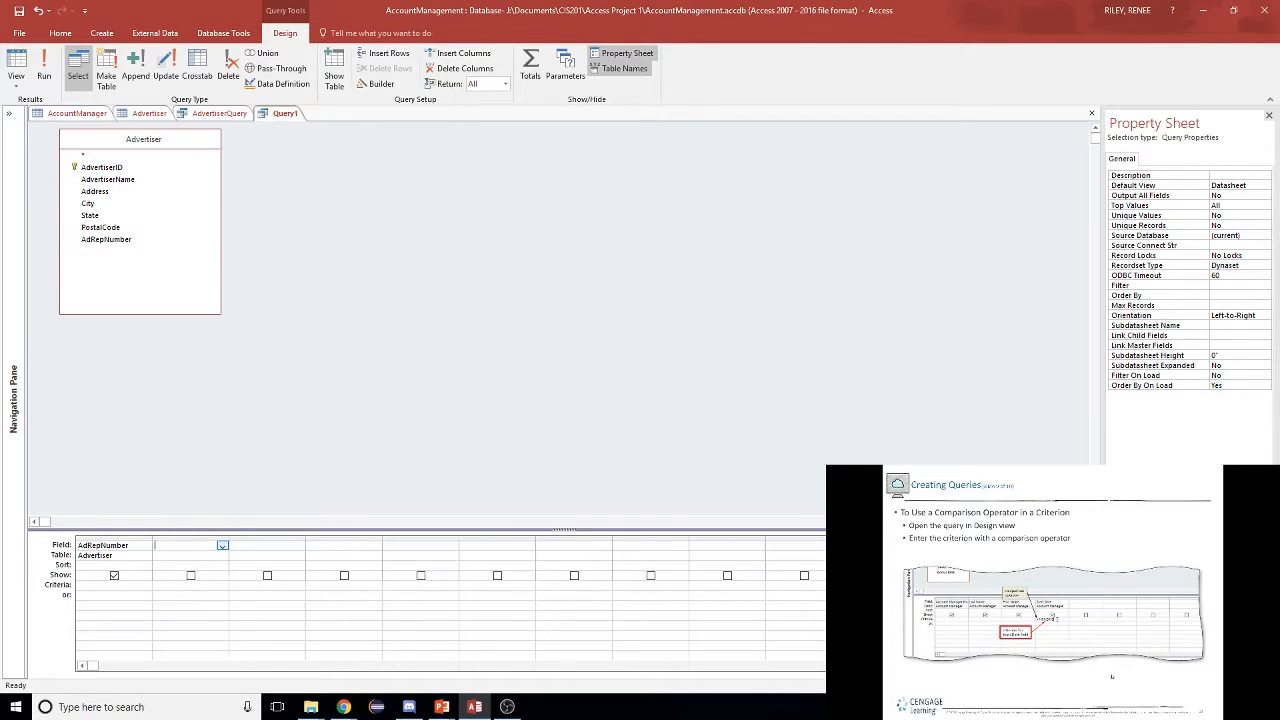
# - Advance the PowerPoint slideshow to the compound criteria slide, and in Access run AdvertiserQuery with Kettle Falls as the City criterion
pyautogui.click(1111, 676)
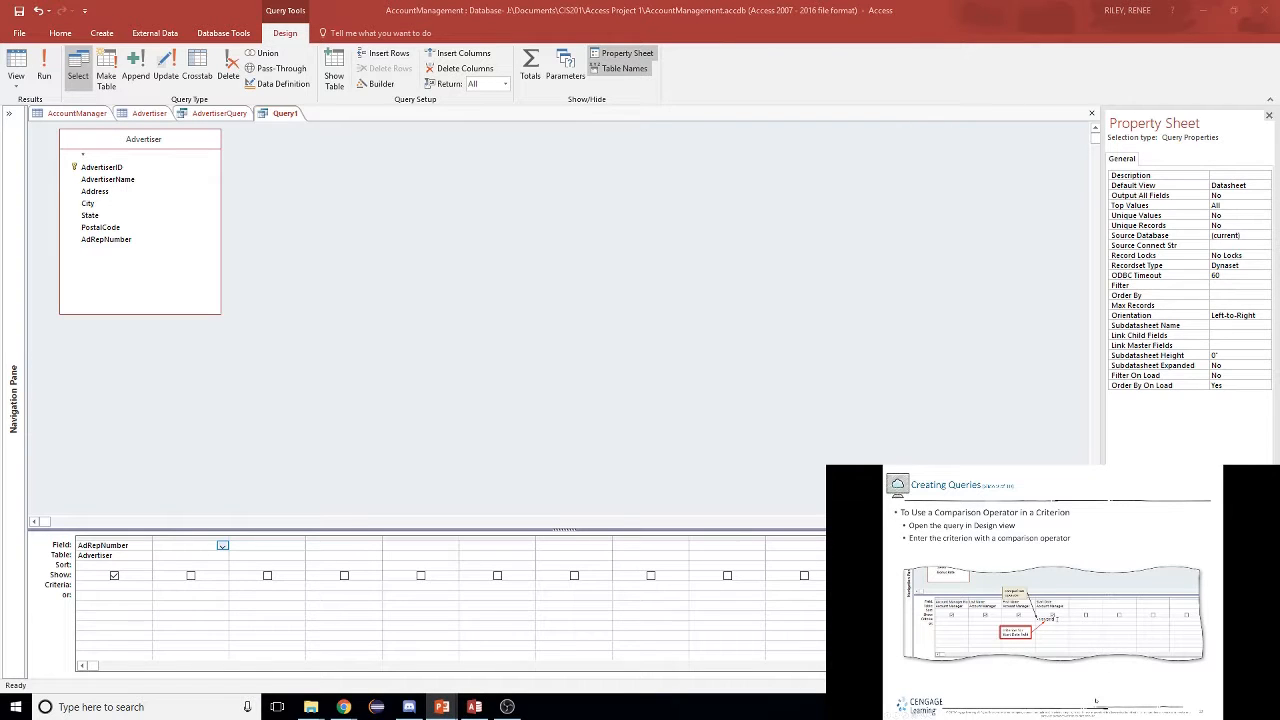
pyautogui.press('Right')
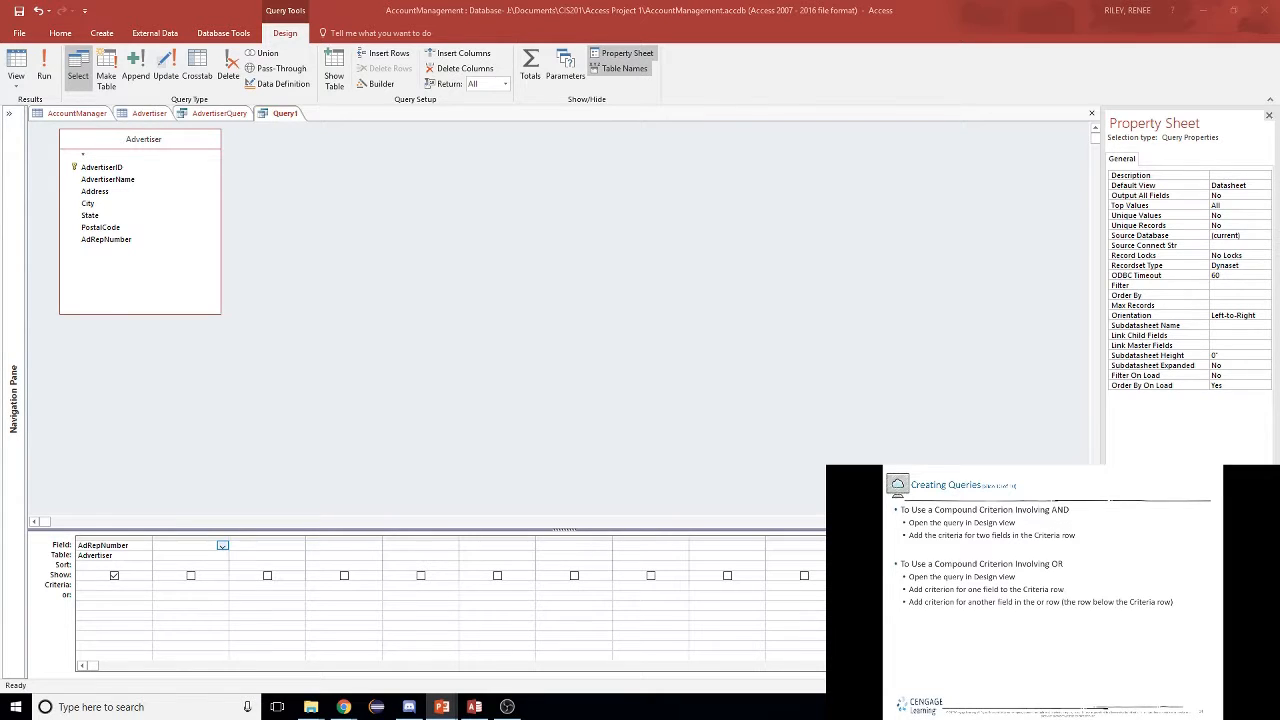
pyautogui.click(219, 114)
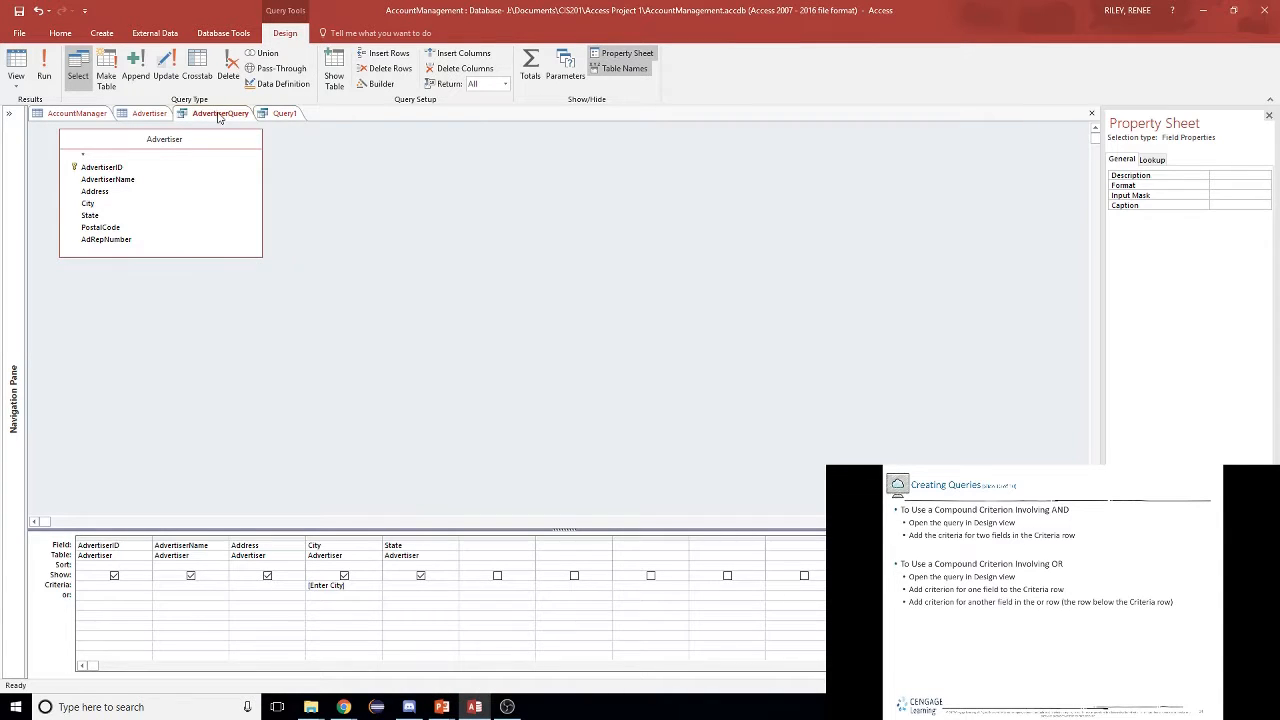
pyautogui.doubleClick(368, 593)
pyautogui.write('Kettle Falls')
pyautogui.click(45, 70)
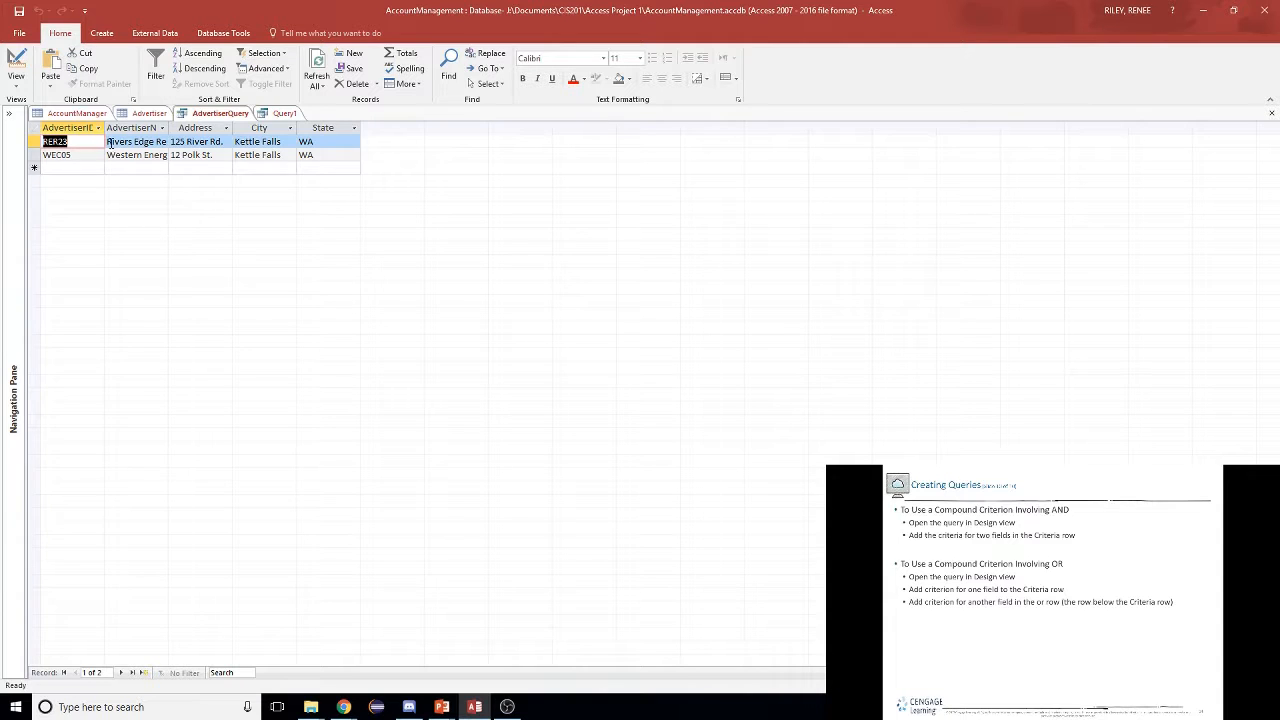
# - Copy the second record's street address into the Address criterion beside the Kettle Falls criterion in Design view, and run the AND query
pyautogui.moveTo(214, 155); pyautogui.dragTo(166, 157)
pyautogui.hotkey('ctrl', 'c')
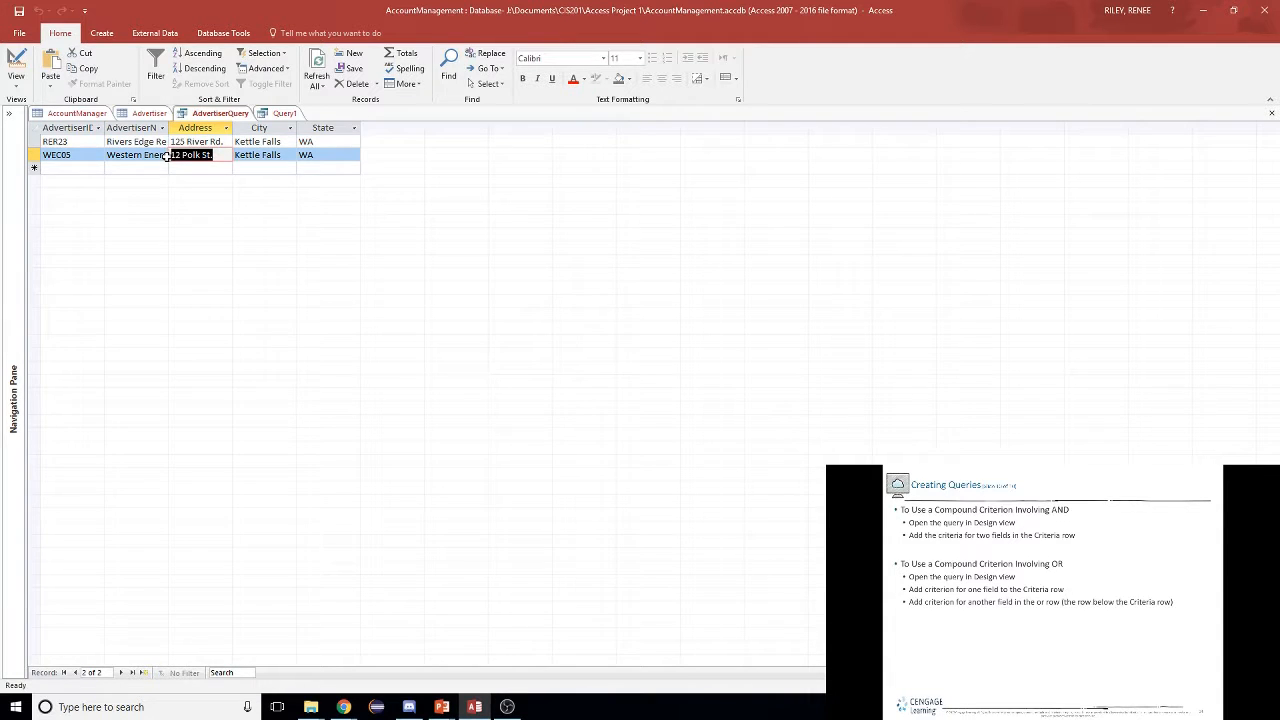
pyautogui.click(16, 80)
pyautogui.click(50, 168)
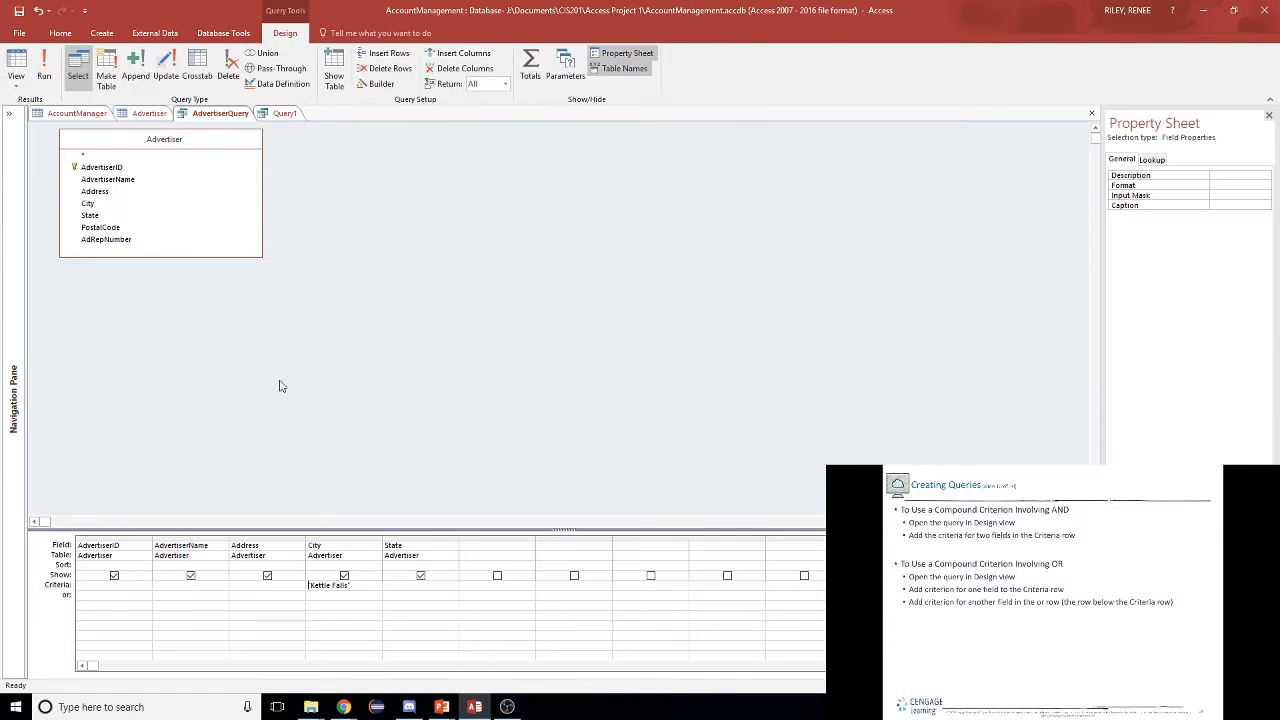
pyautogui.click(266, 587)
pyautogui.hotkey('ctrl', 'v')
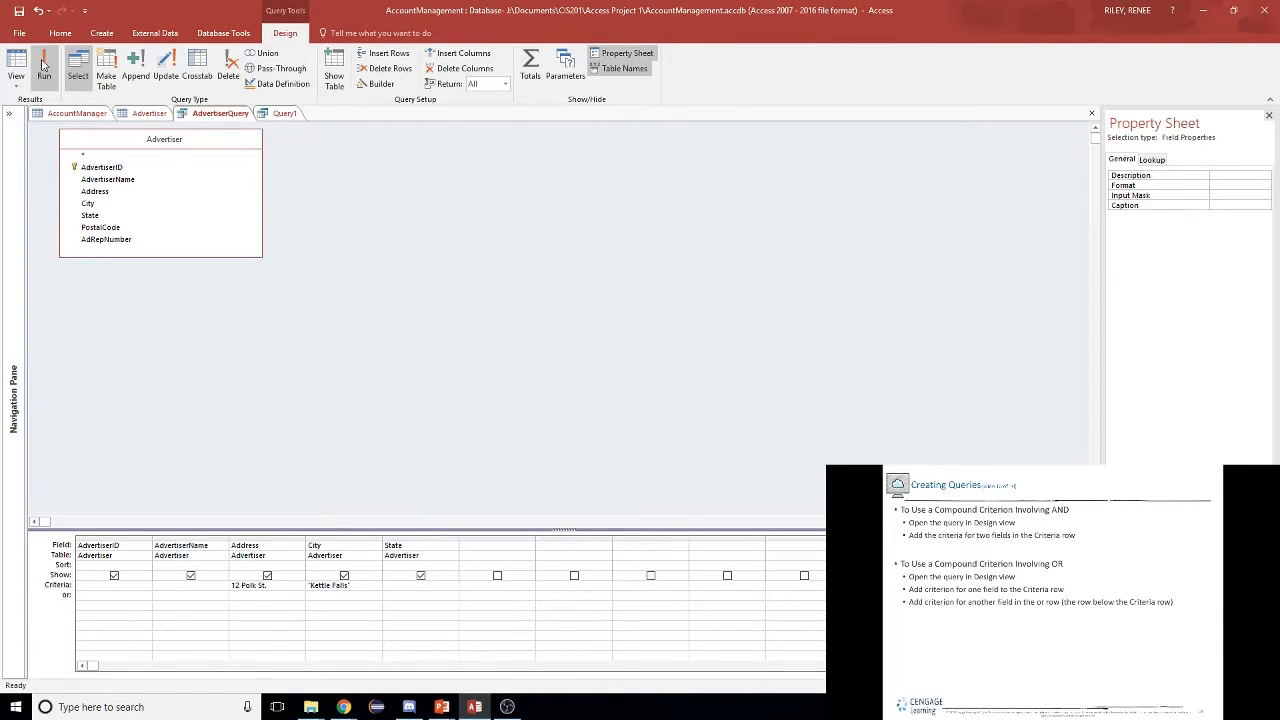
pyautogui.click(43, 66)
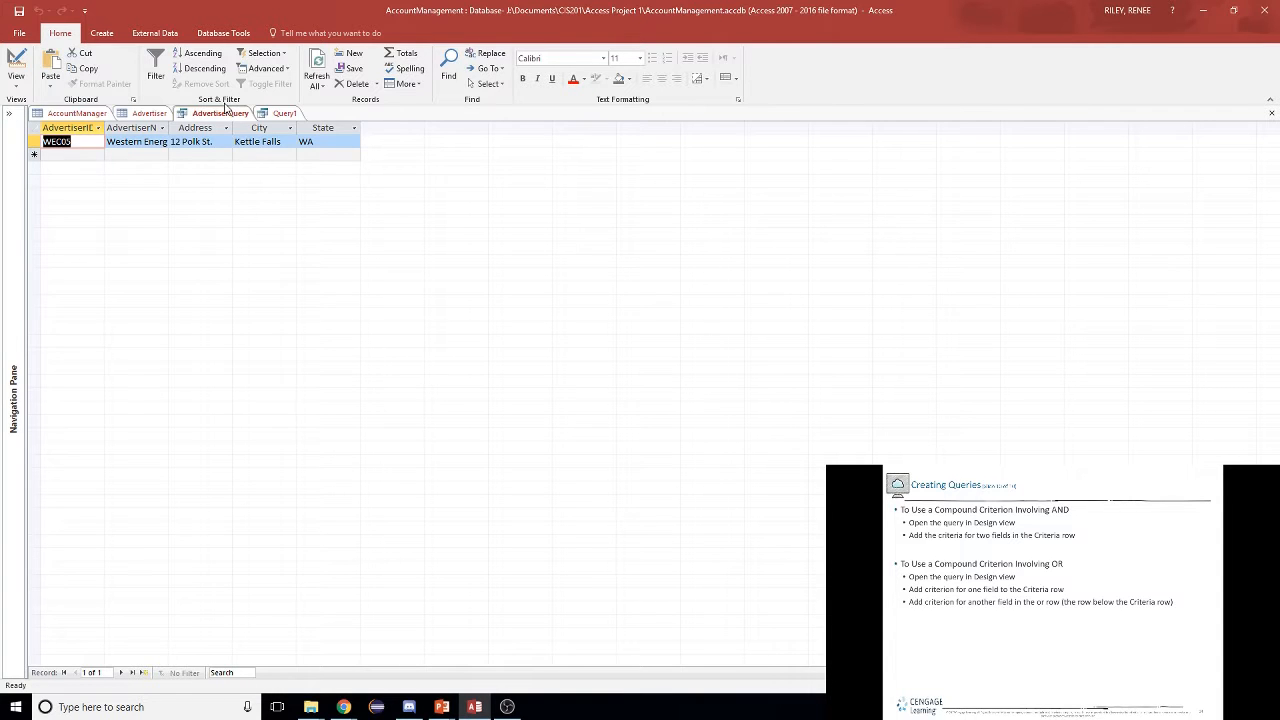
# - Move the "Kettle Falls" criterion down to the City field's or row in Design view, and run the OR query
pyautogui.rightClick(228, 115)
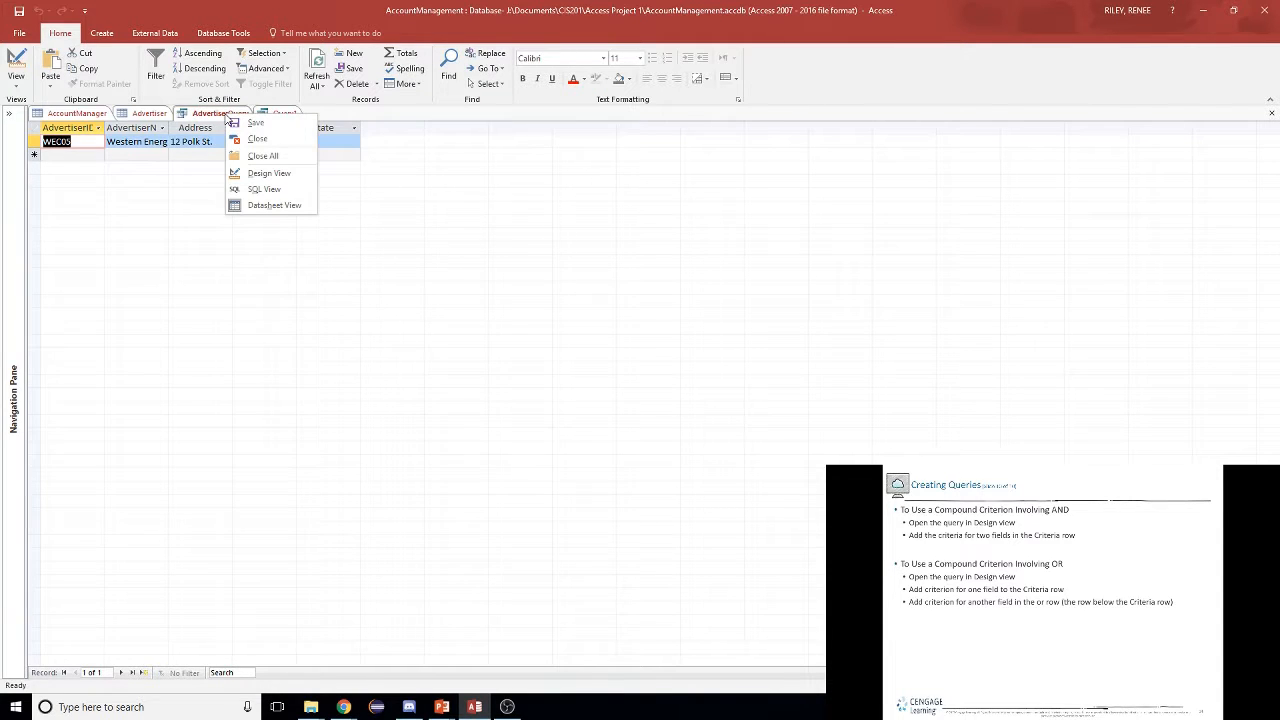
pyautogui.click(270, 176)
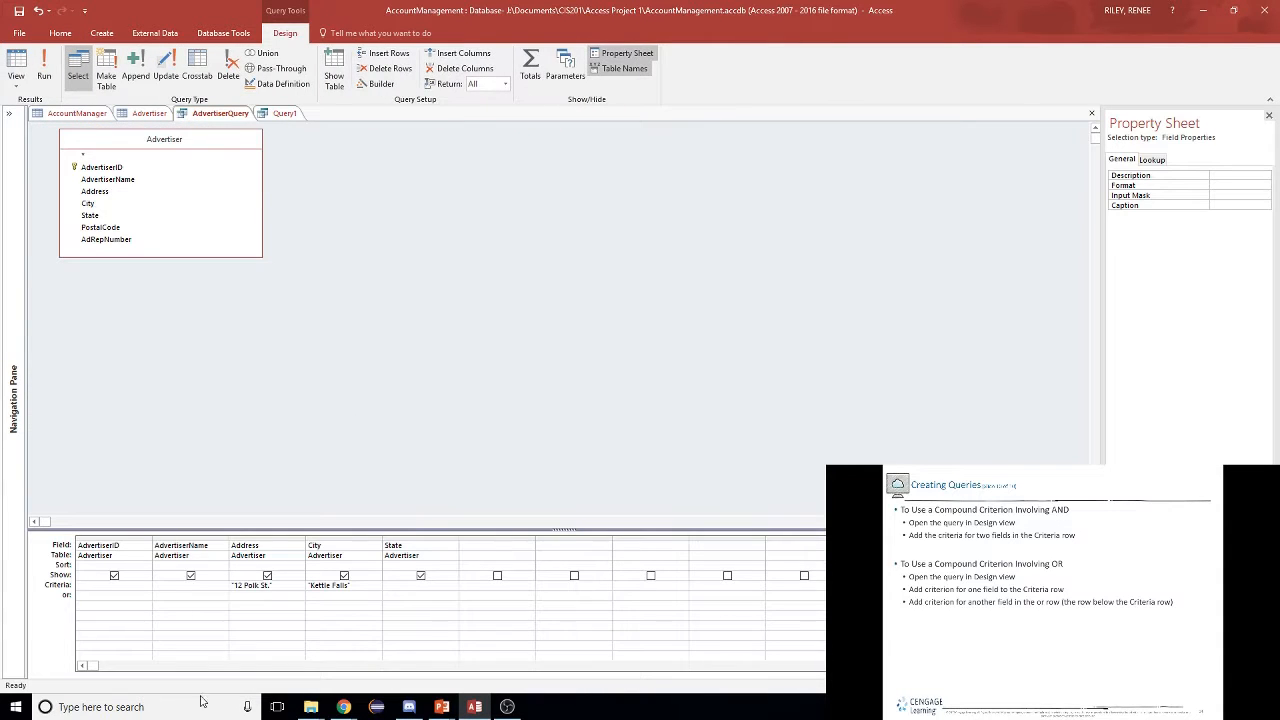
pyautogui.click(232, 585)
pyautogui.moveTo(353, 586); pyautogui.dragTo(300, 592)
pyautogui.hotkey('ctrl', 'c')
pyautogui.press('Delete')
pyautogui.hotkey('ctrl', 'v')
pyautogui.click(44, 78)
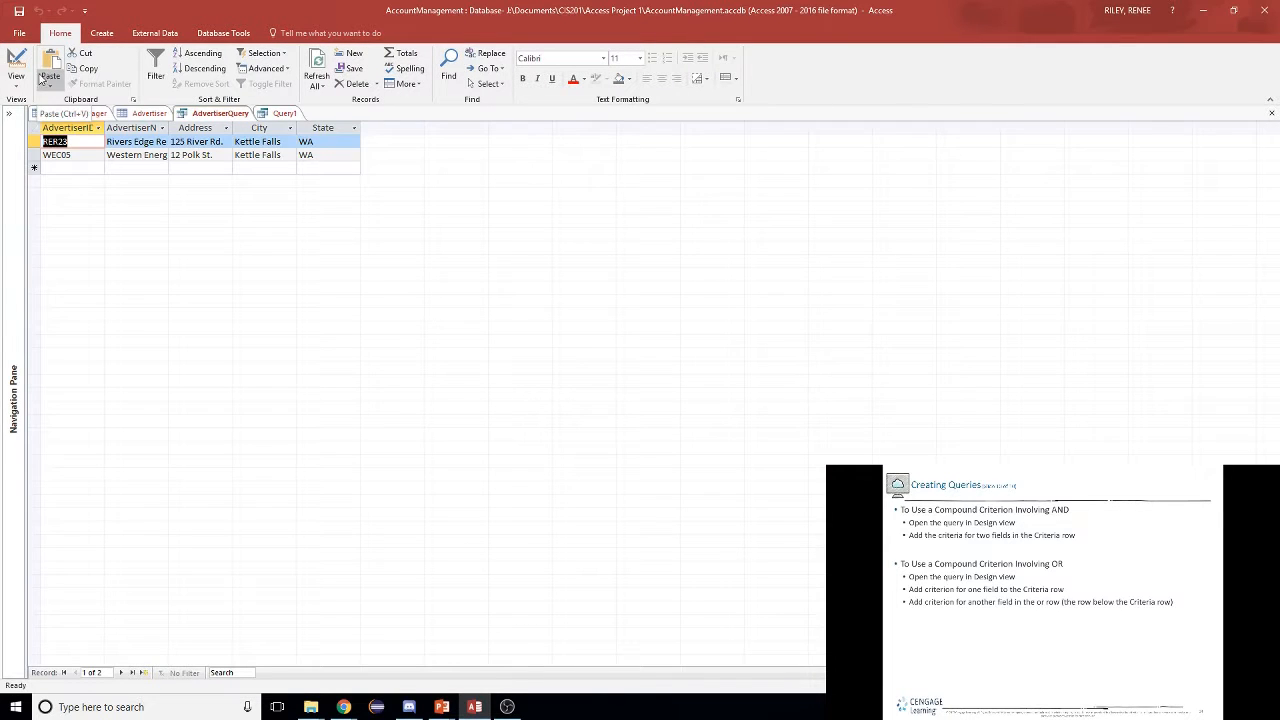
# - Return AdvertiserQuery to Design view, and advance the PowerPoint slideshow to the slide on clearing the design grid
pyautogui.click(16, 86)
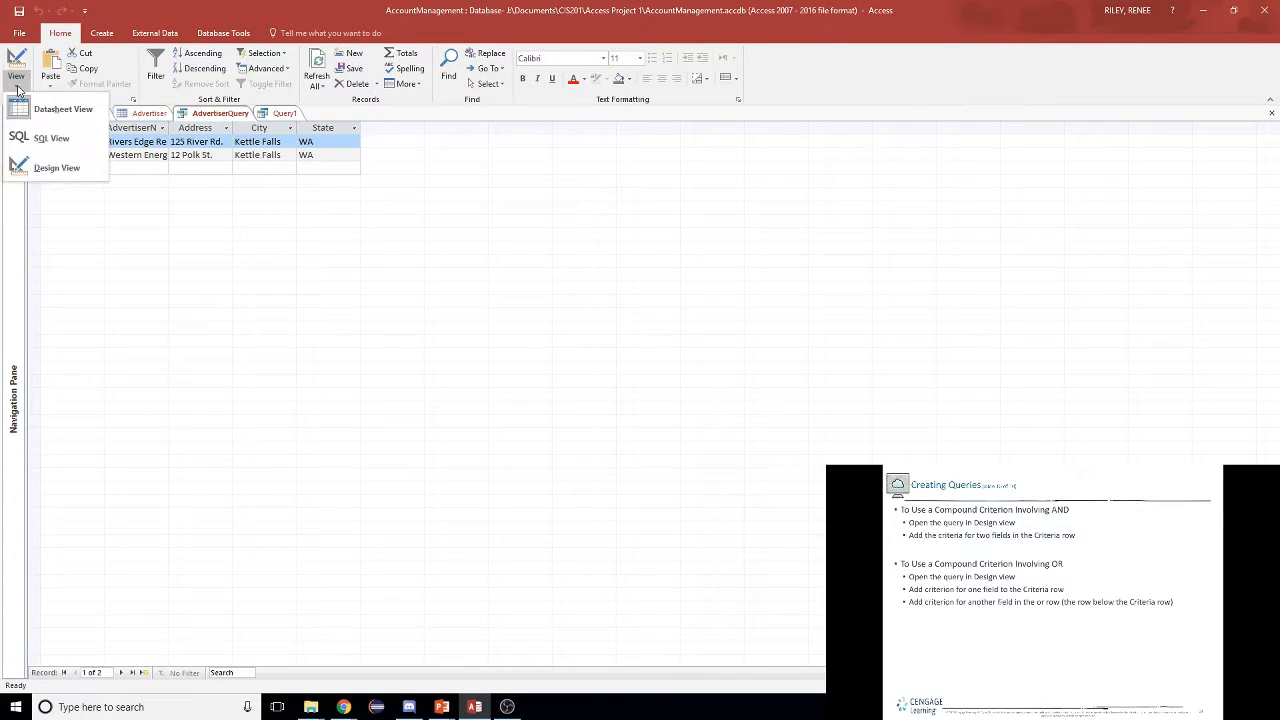
pyautogui.click(45, 167)
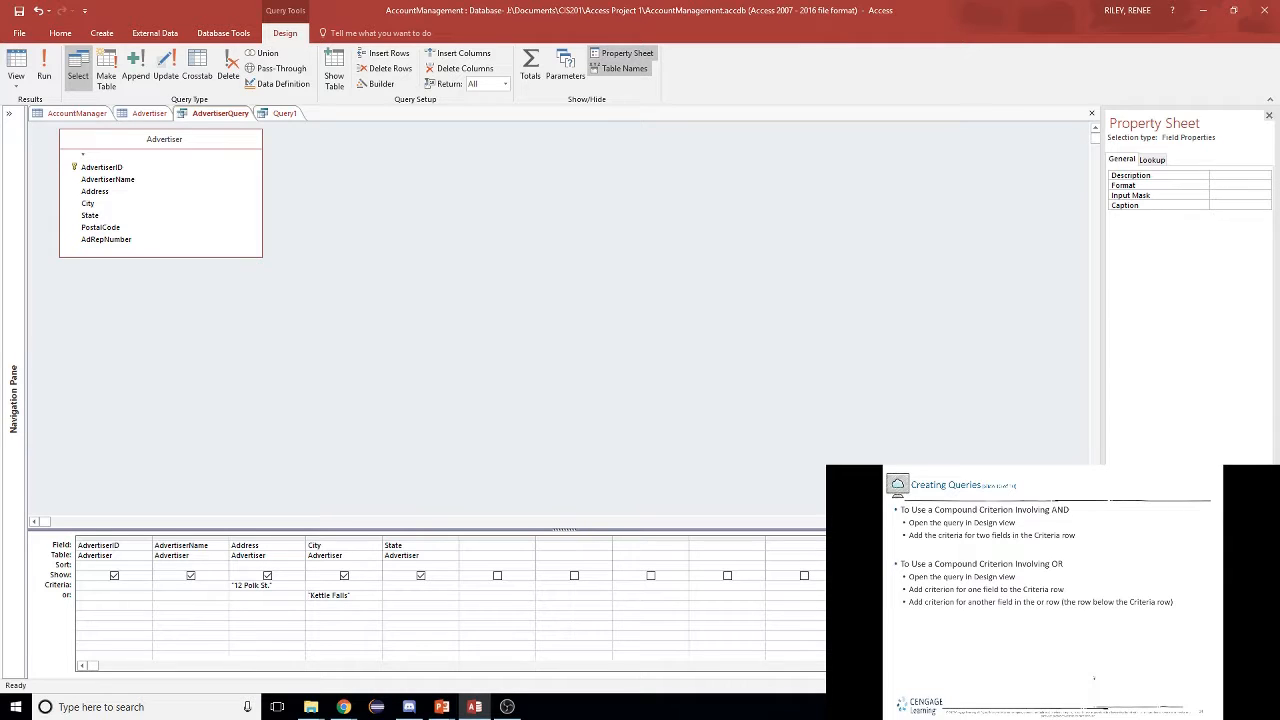
pyautogui.hotkey('alt', 'Tab')
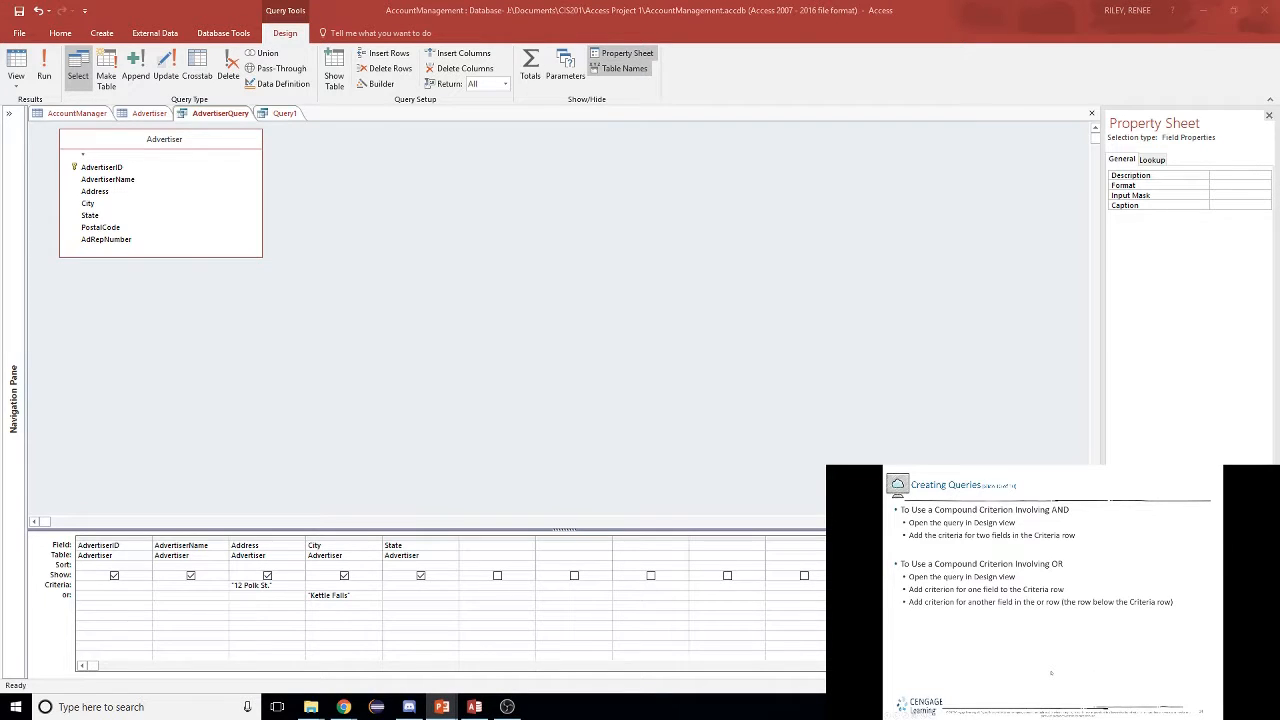
pyautogui.click(1051, 673)
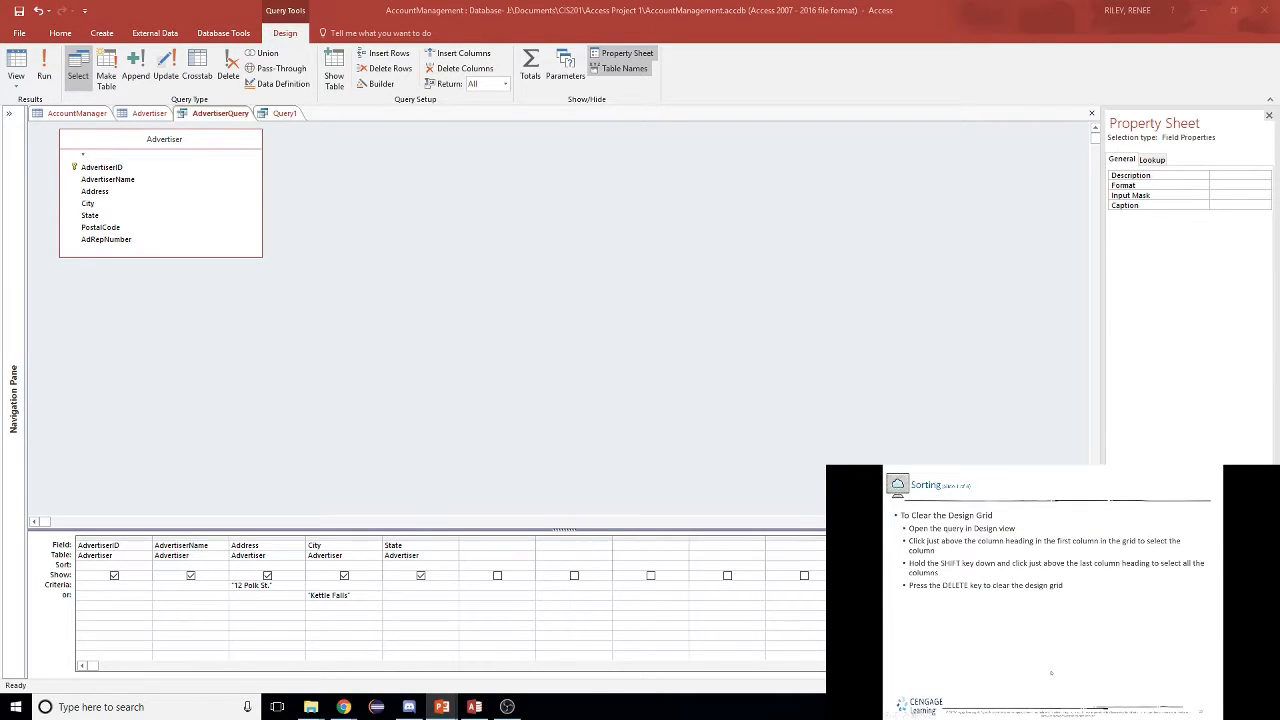
# - In Access, switch to Query1 and add the Address field once and the AdvertiserID field twice to its design grid
pyautogui.click(287, 115)
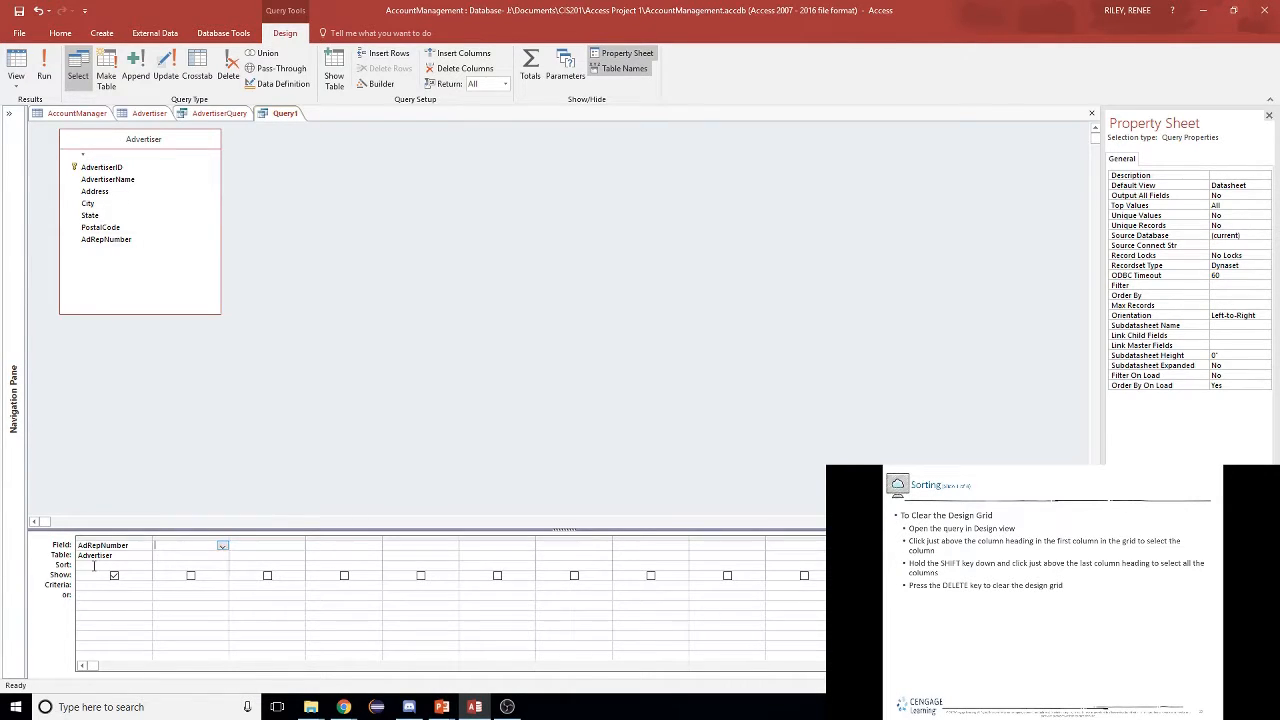
pyautogui.click(115, 537)
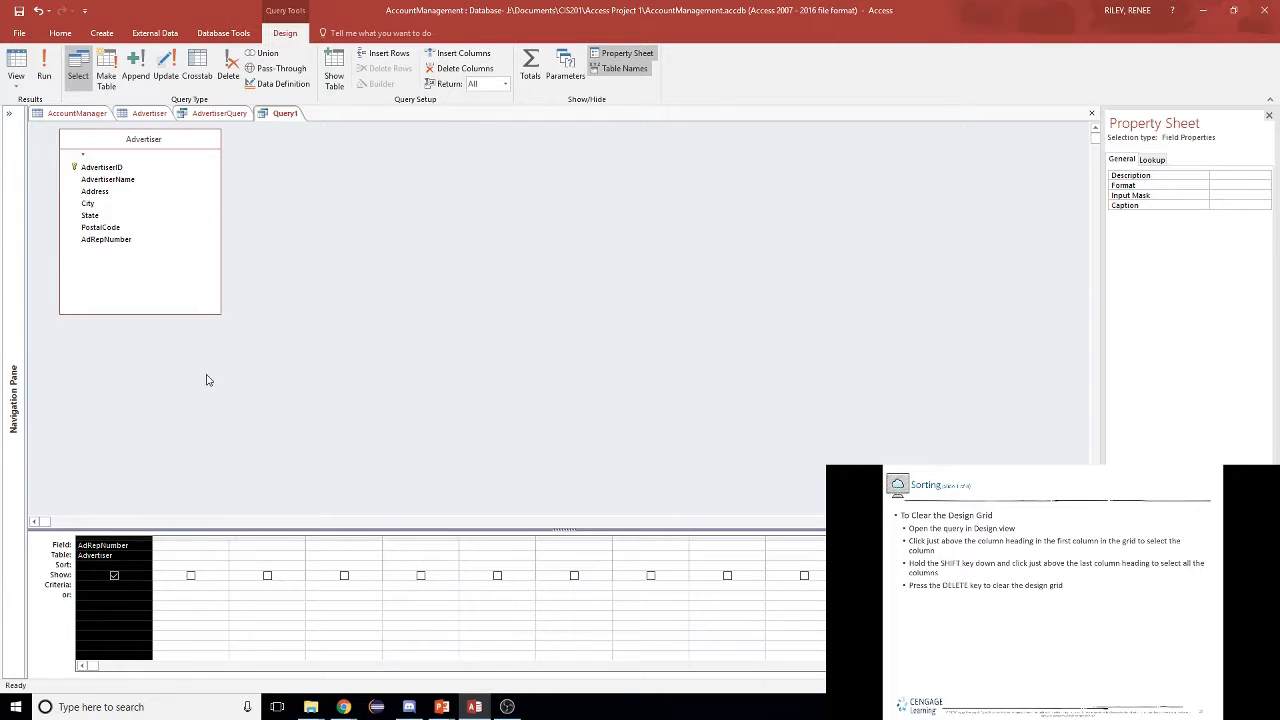
pyautogui.doubleClick(100, 193)
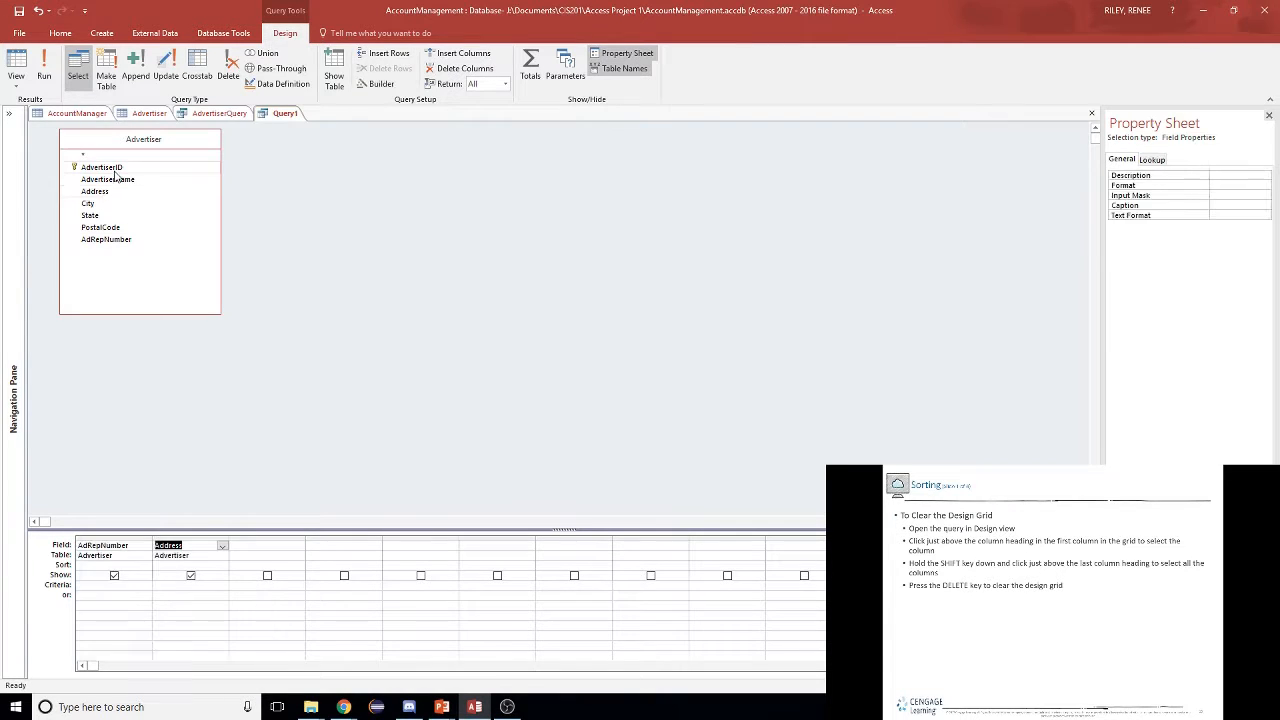
pyautogui.doubleClick(114, 169)
pyautogui.doubleClick(114, 169)
pyautogui.click(122, 194)
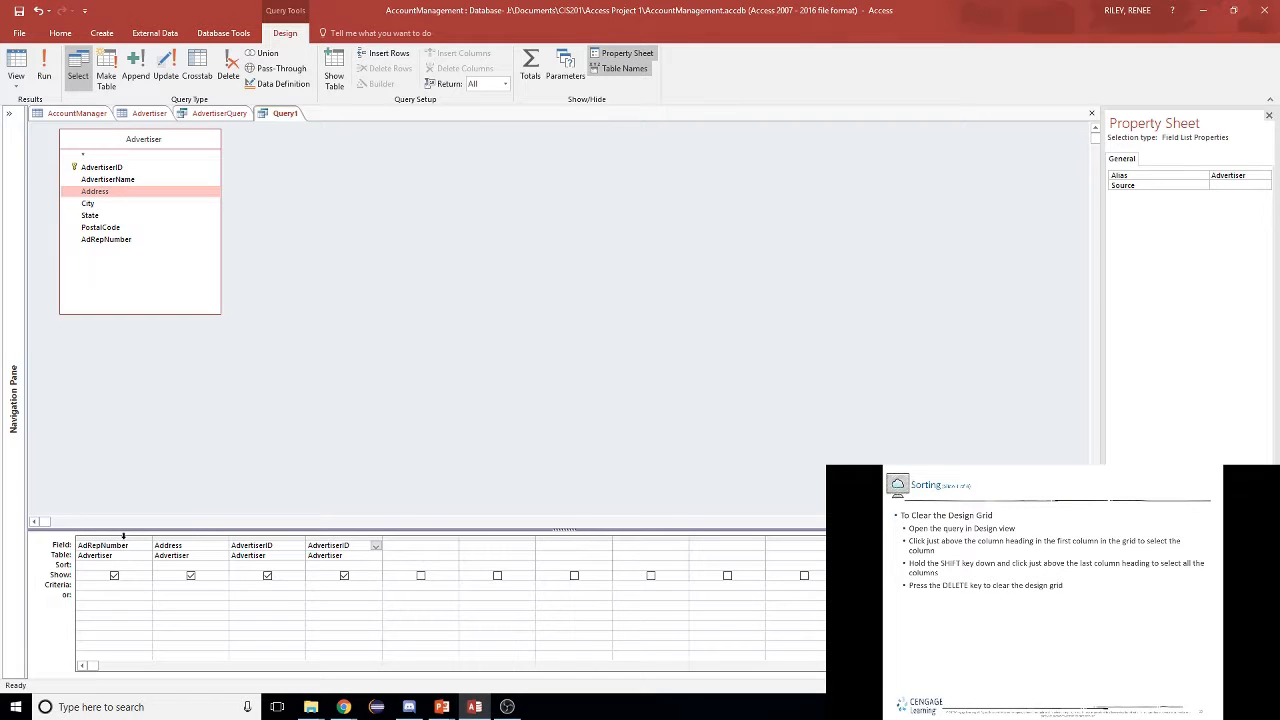
# - Clear all four columns from Query1's design grid, and advance the PowerPoint slideshow to the slide on sorting data in a query
pyautogui.click(125, 538)
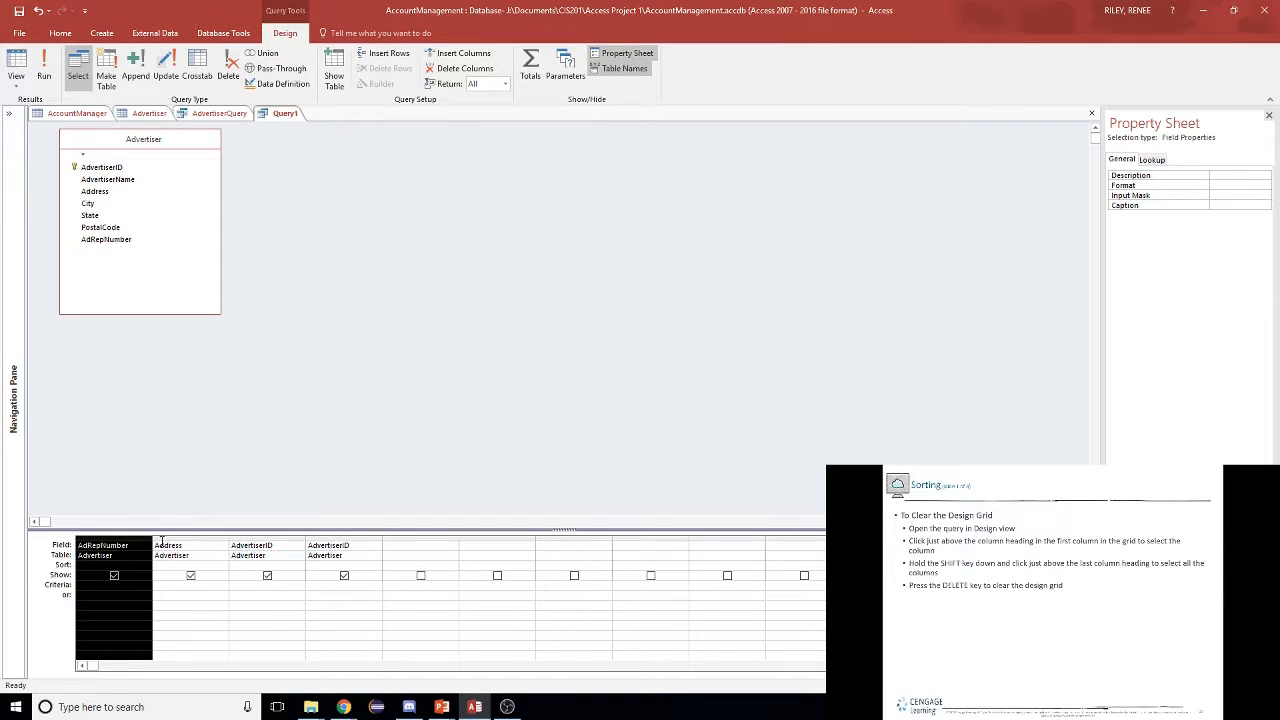
pyautogui.keyDown('shift'); pyautogui.click(343, 538); pyautogui.keyUp('shift')
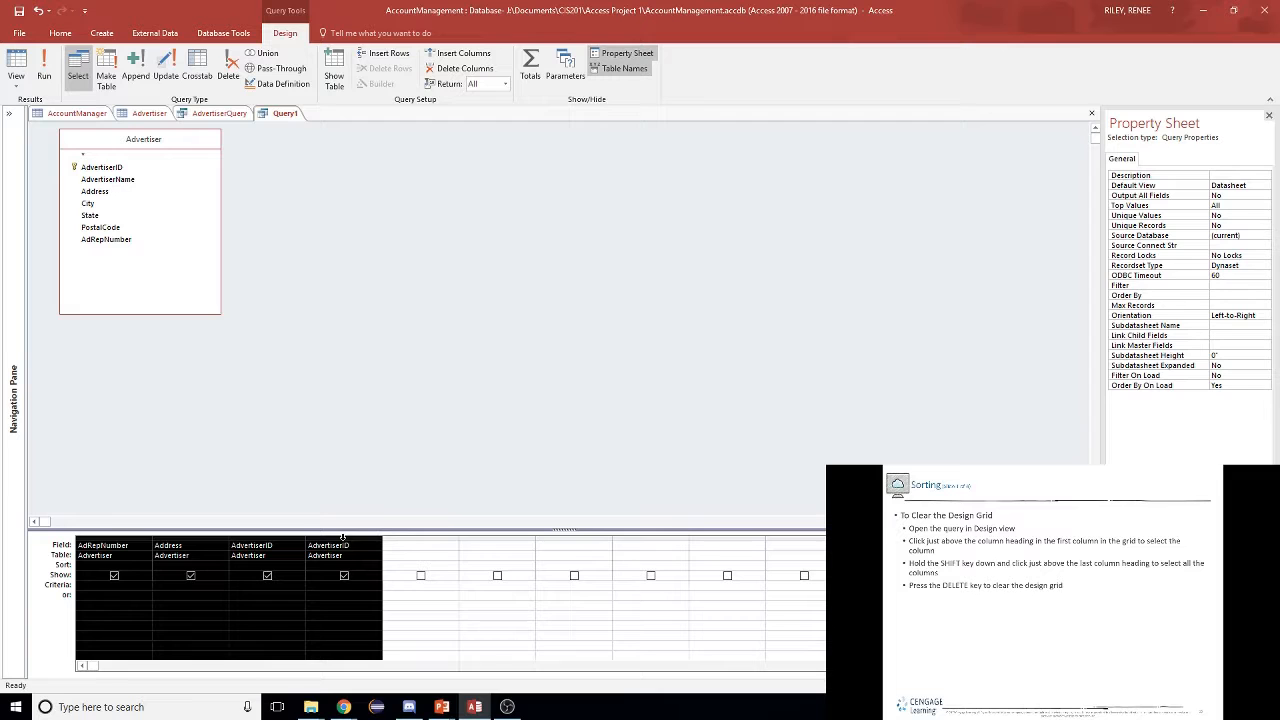
pyautogui.press('Delete')
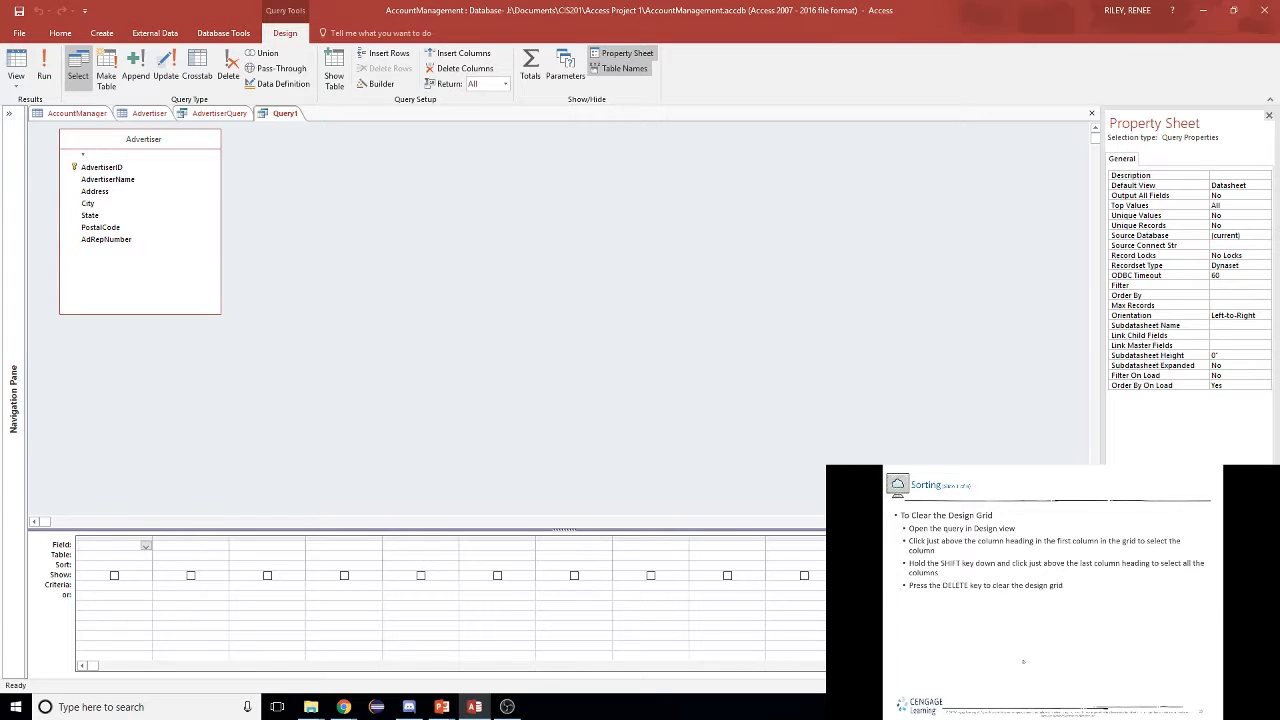
pyautogui.click(1128, 670)
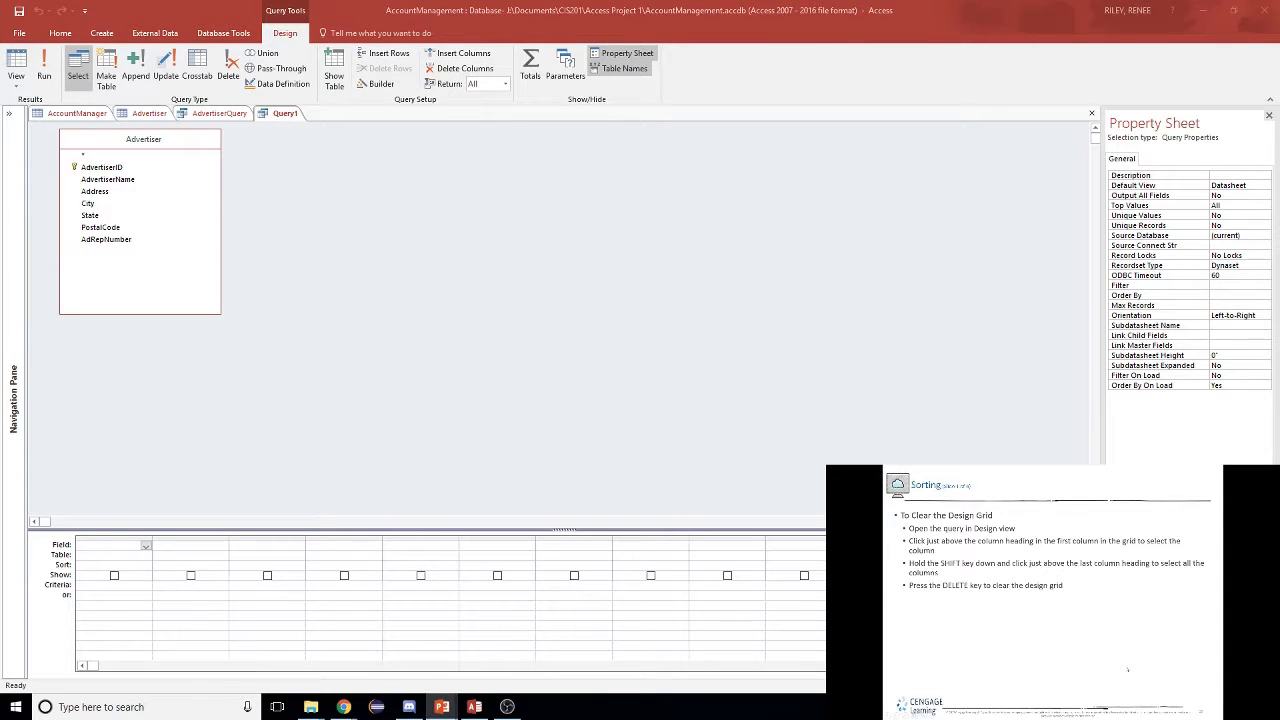
pyautogui.press('Right')
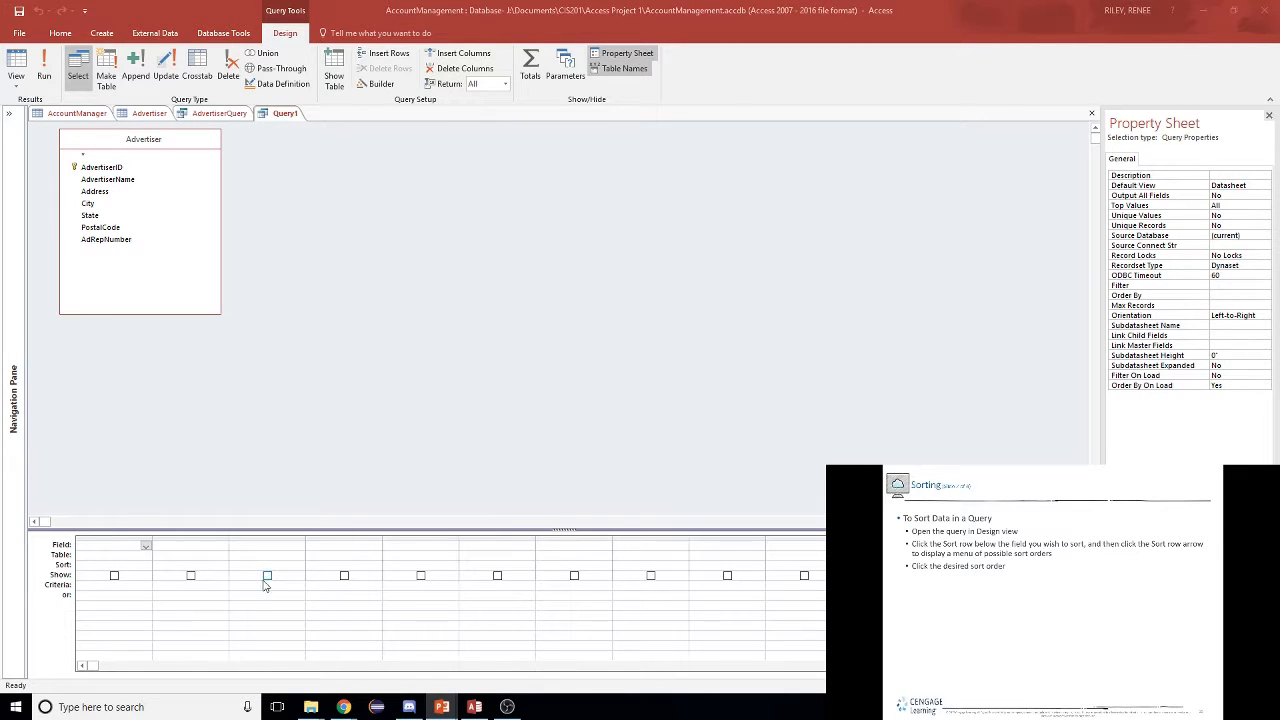
# - In Access, remove the Address and City criteria from AdvertiserQuery, and advance the PowerPoint slideshow to the slide on omitting duplicates
pyautogui.click(214, 116)
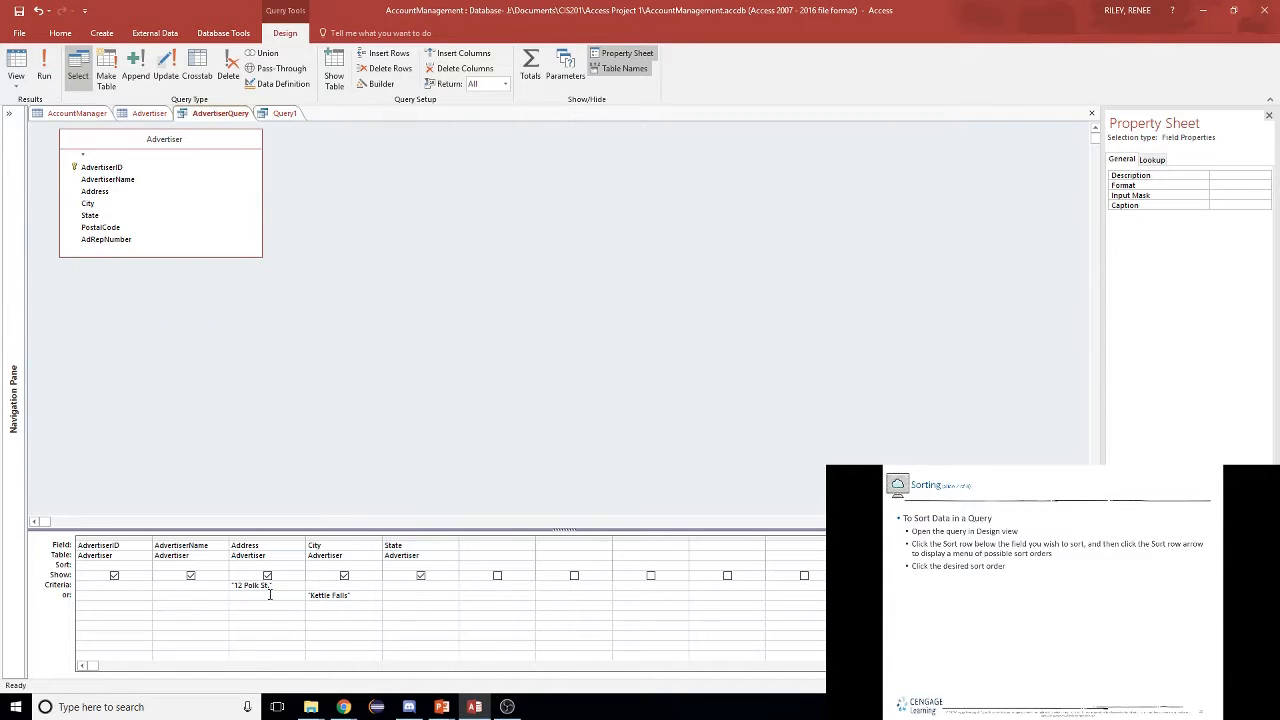
pyautogui.moveTo(298, 587); pyautogui.dragTo(140, 587)
pyautogui.press('Delete')
pyautogui.moveTo(377, 596); pyautogui.dragTo(256, 591)
pyautogui.hotkey('alt', 'Tab')
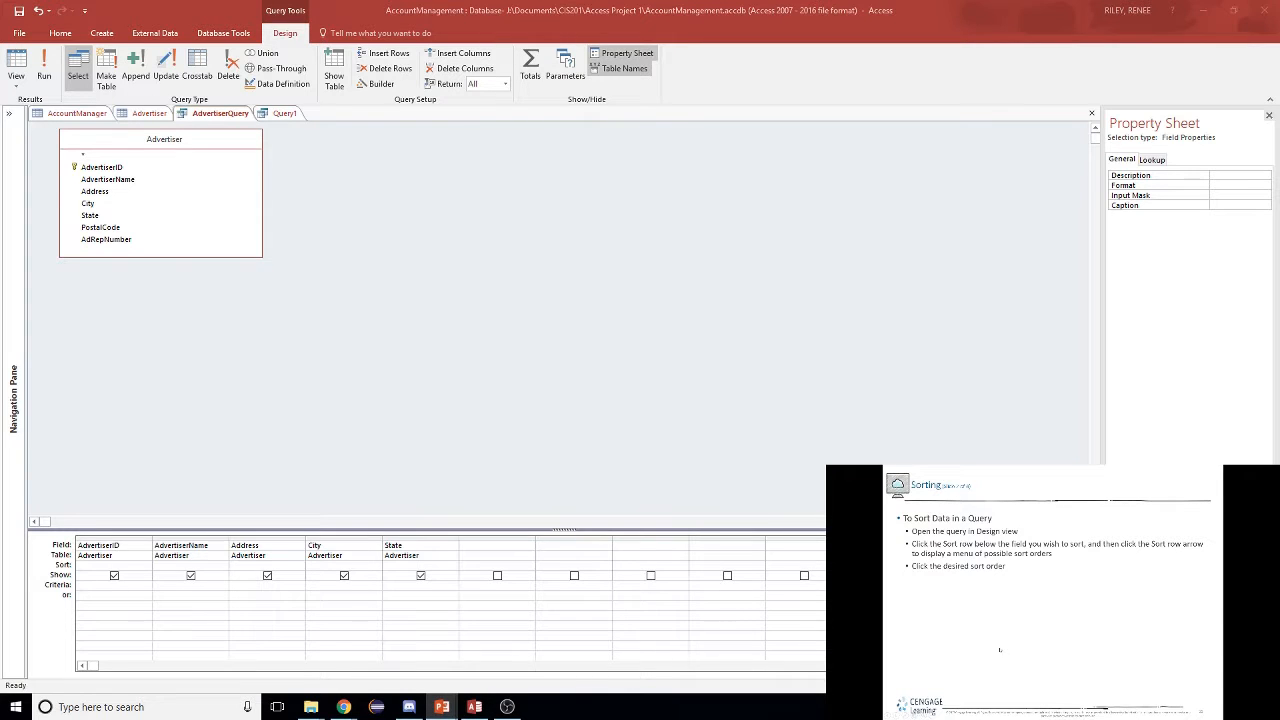
pyautogui.click(1000, 638)
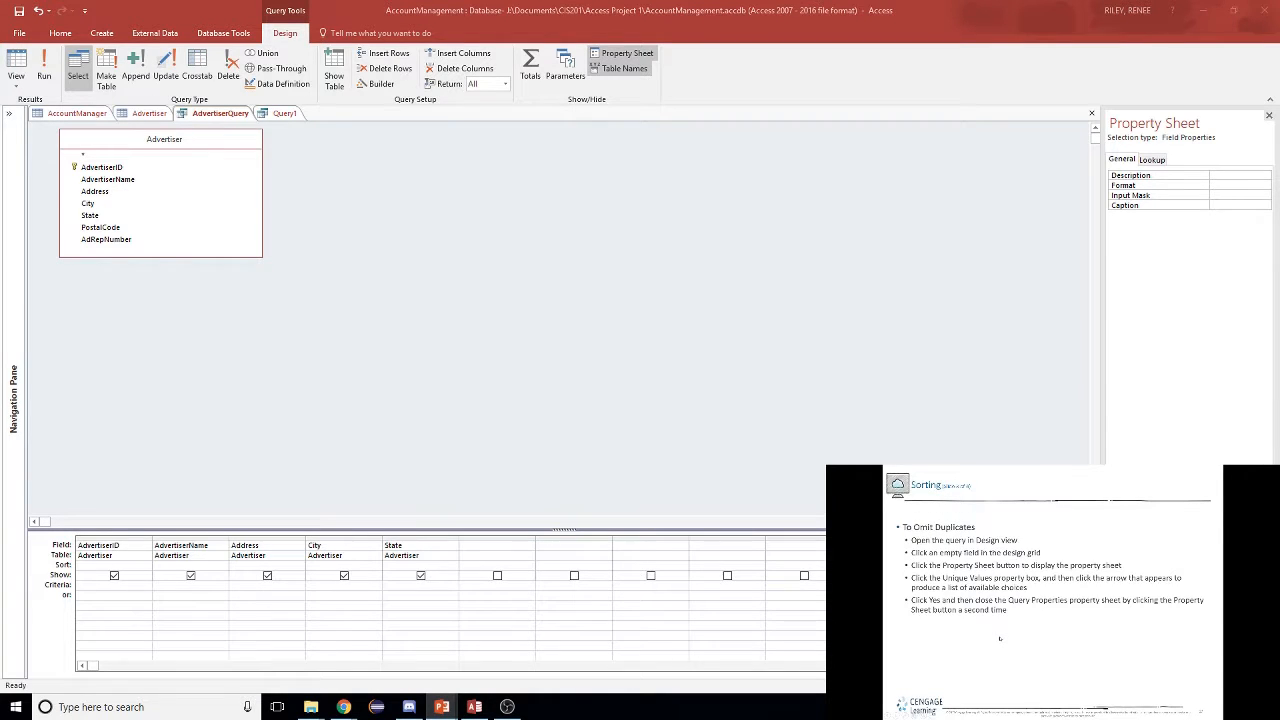
# - In Access, sort AdvertiserQuery by AdvertiserName in Ascending order, run it, and return it to Design view
pyautogui.click(216, 565)
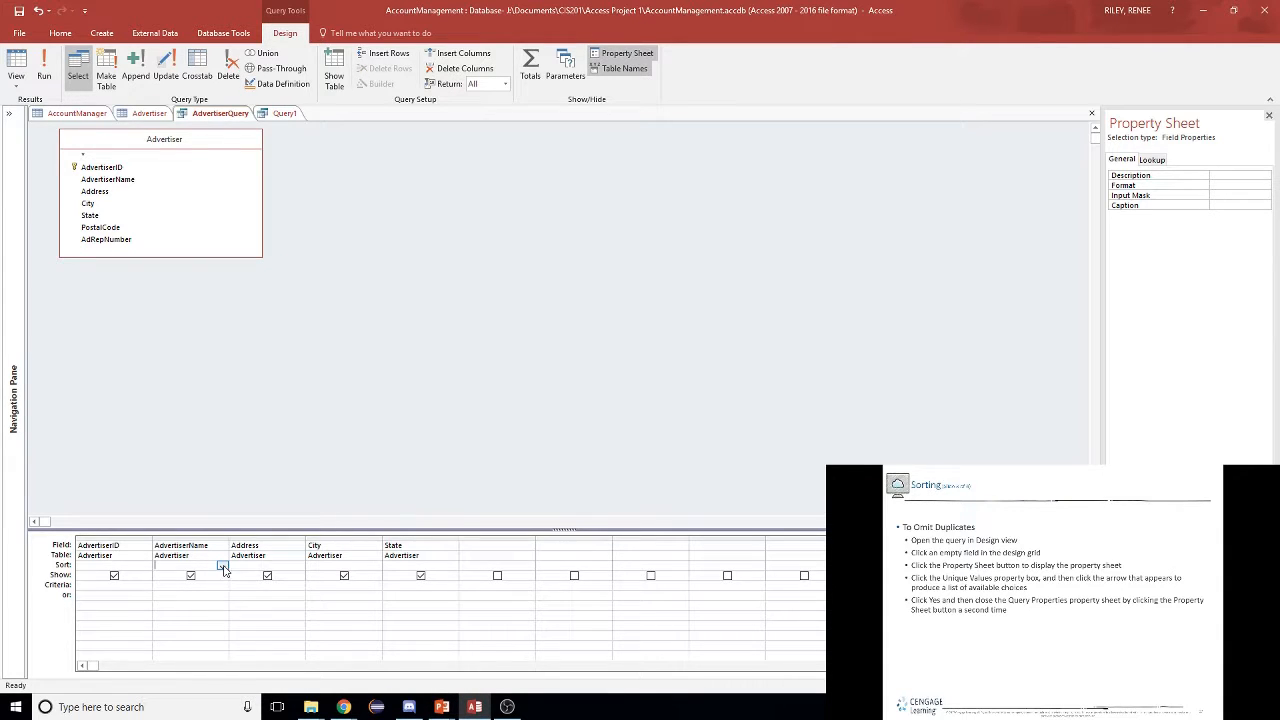
pyautogui.click(222, 567)
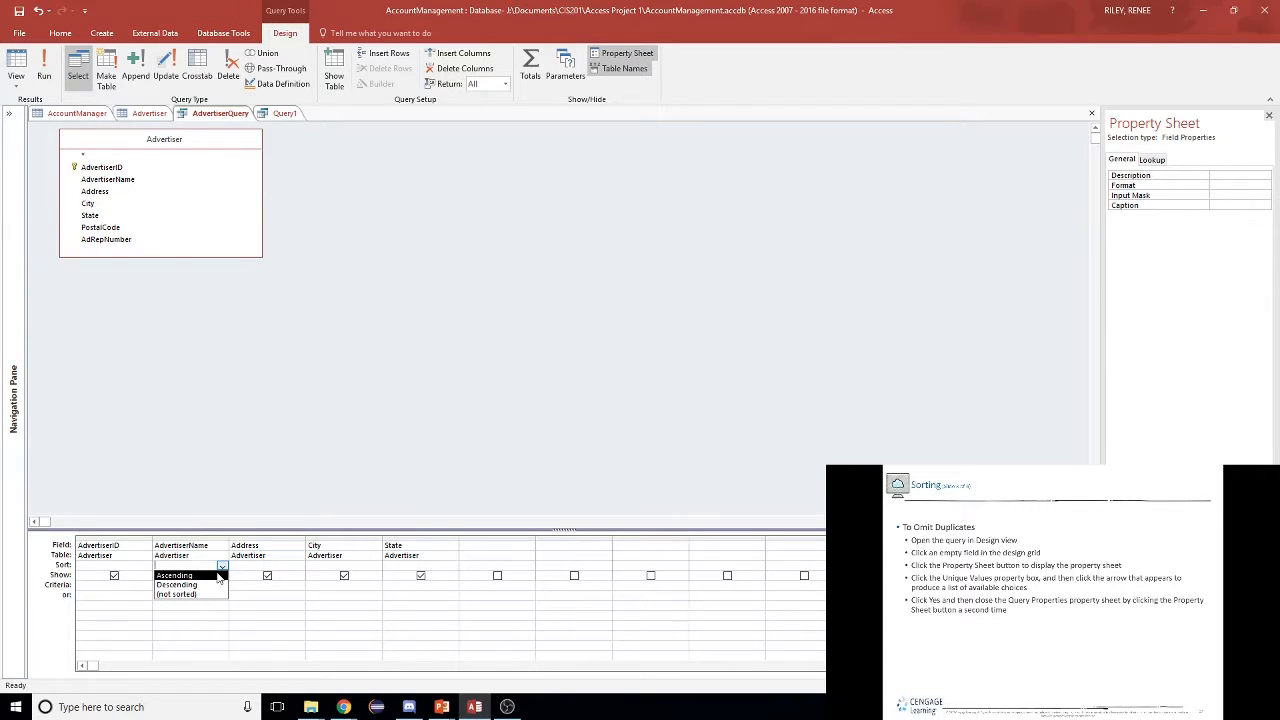
pyautogui.click(219, 576)
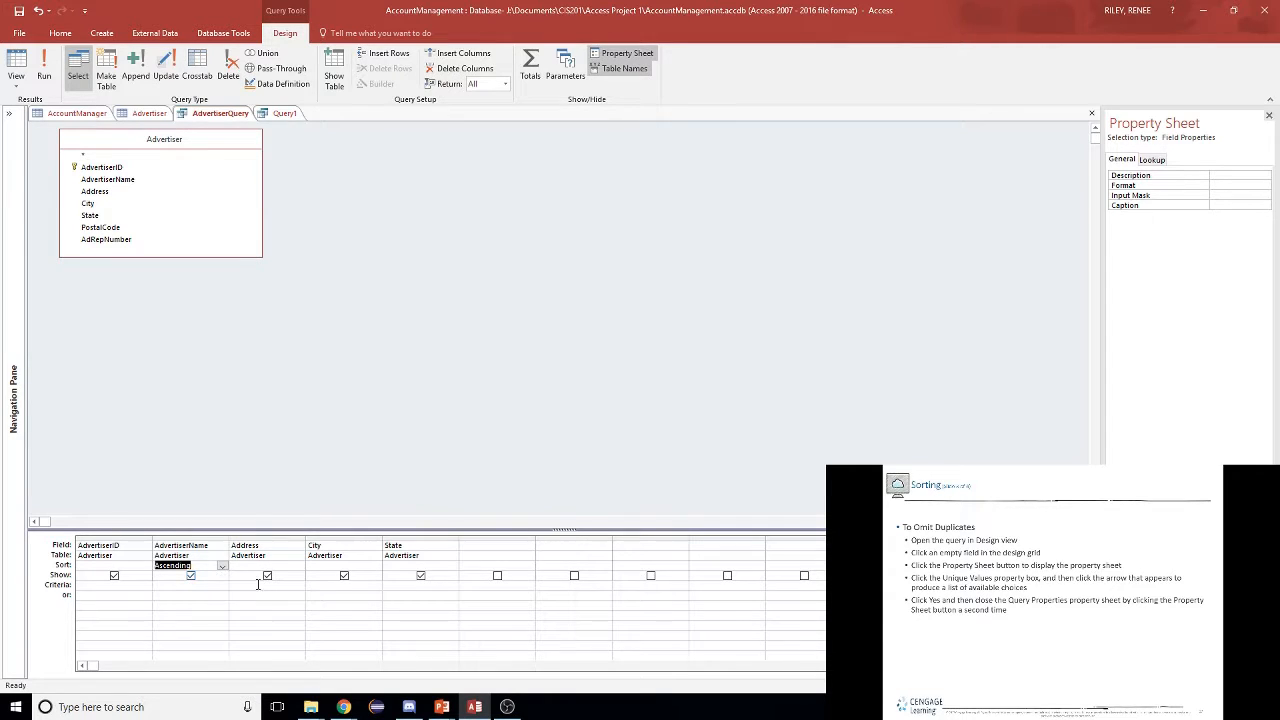
pyautogui.click(45, 70)
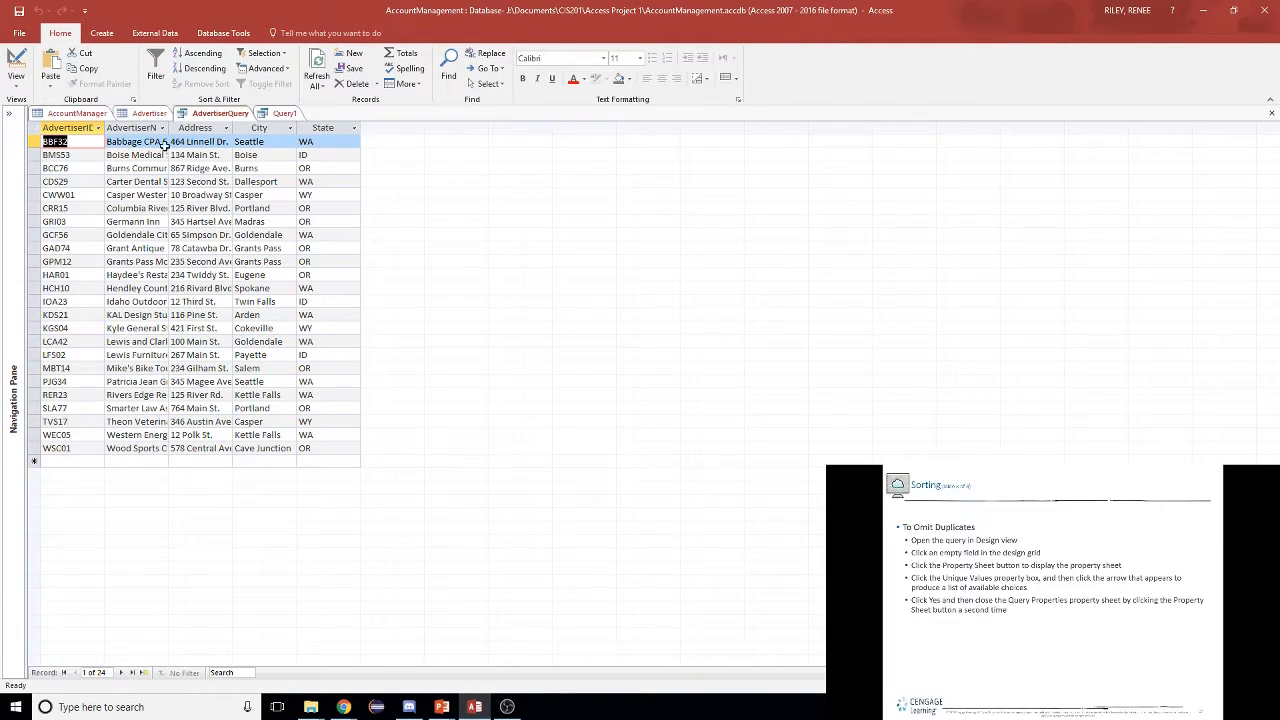
pyautogui.rightClick(238, 118)
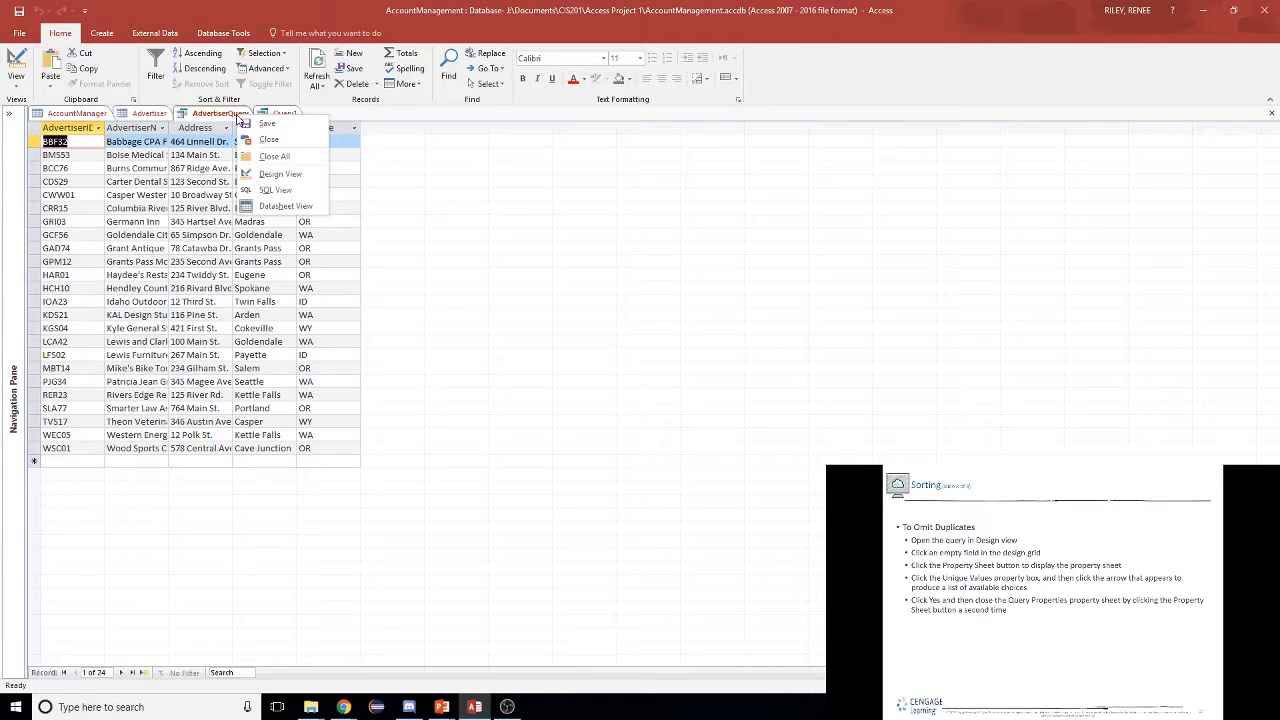
pyautogui.click(254, 172)
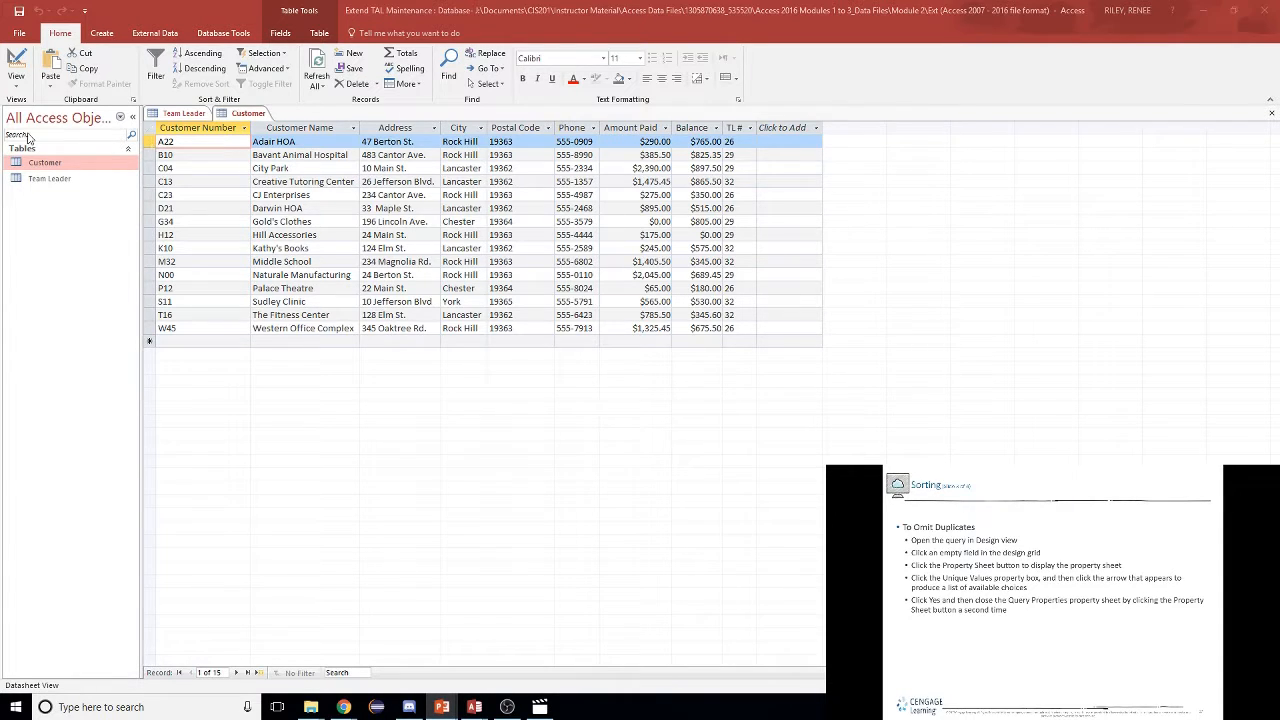
# - Look over the records of the Team Leader table and the Customer table in the Extend TAL Maintenance database
pyautogui.click(49, 180)
pyautogui.doubleClick(49, 180)
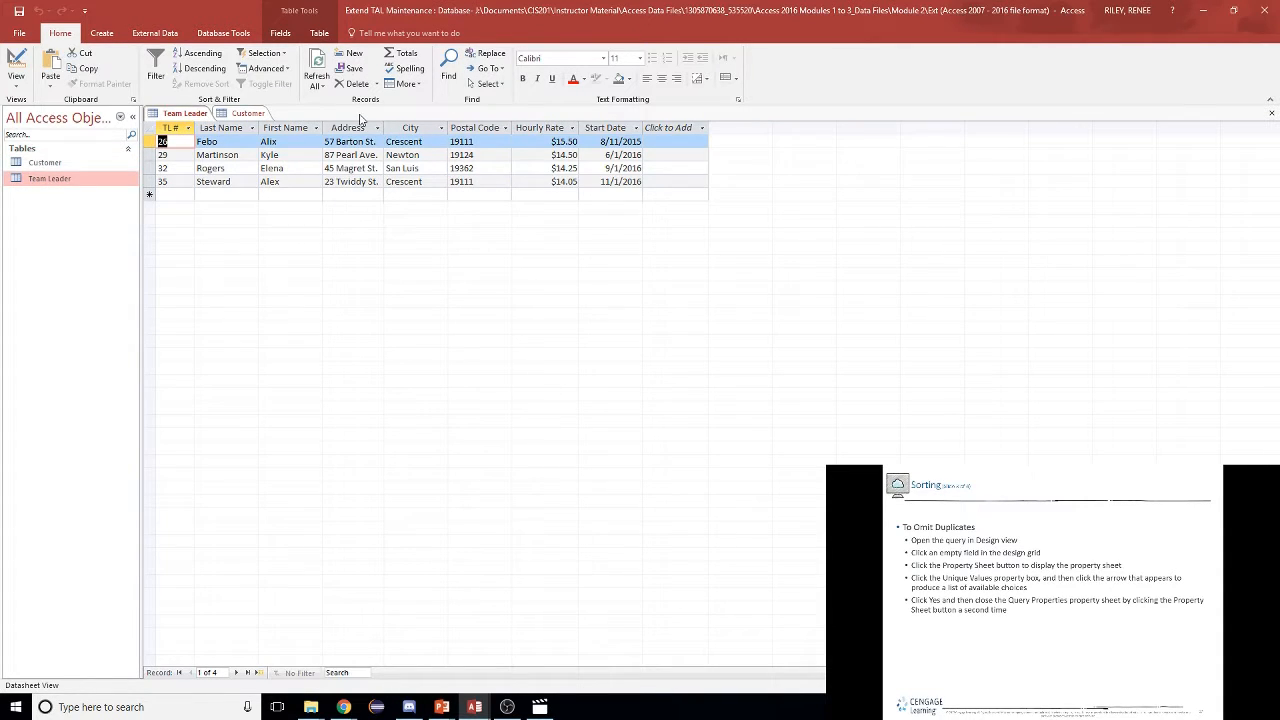
pyautogui.click(229, 113)
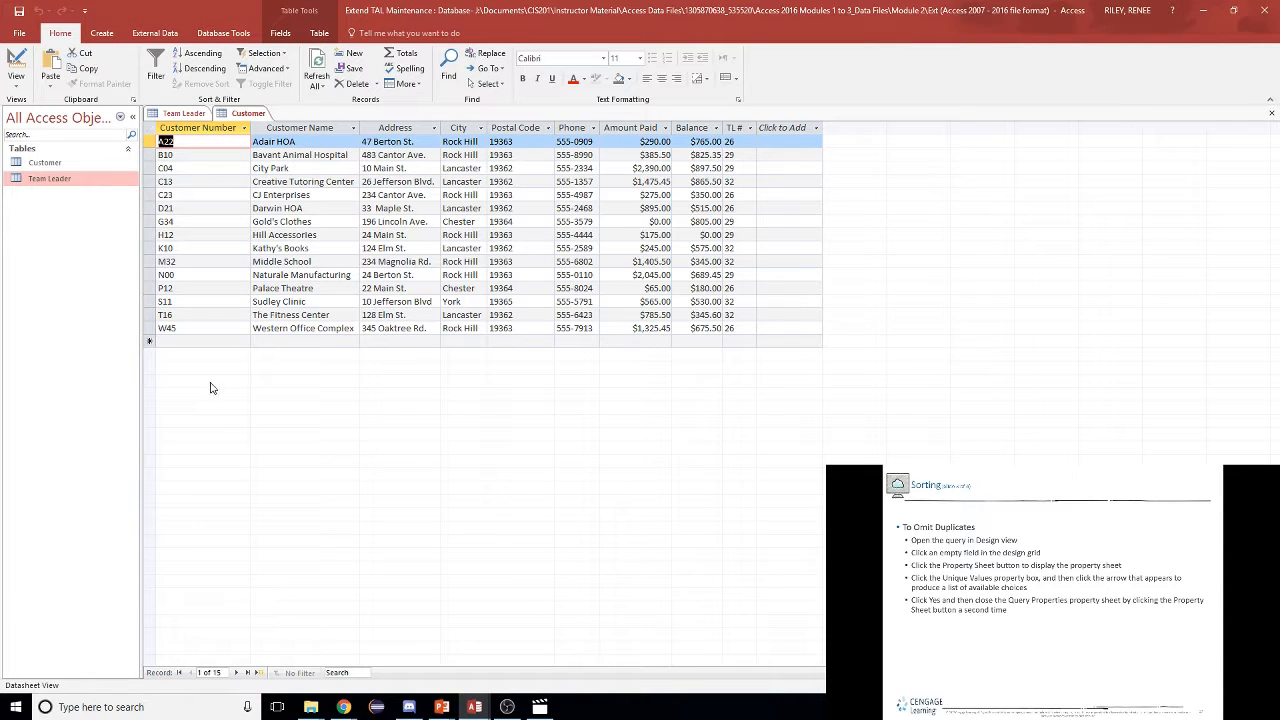
# - Create a detail query titled Customer Query with the Simple Query Wizard, including all fields of the Customer table
pyautogui.click(101, 33)
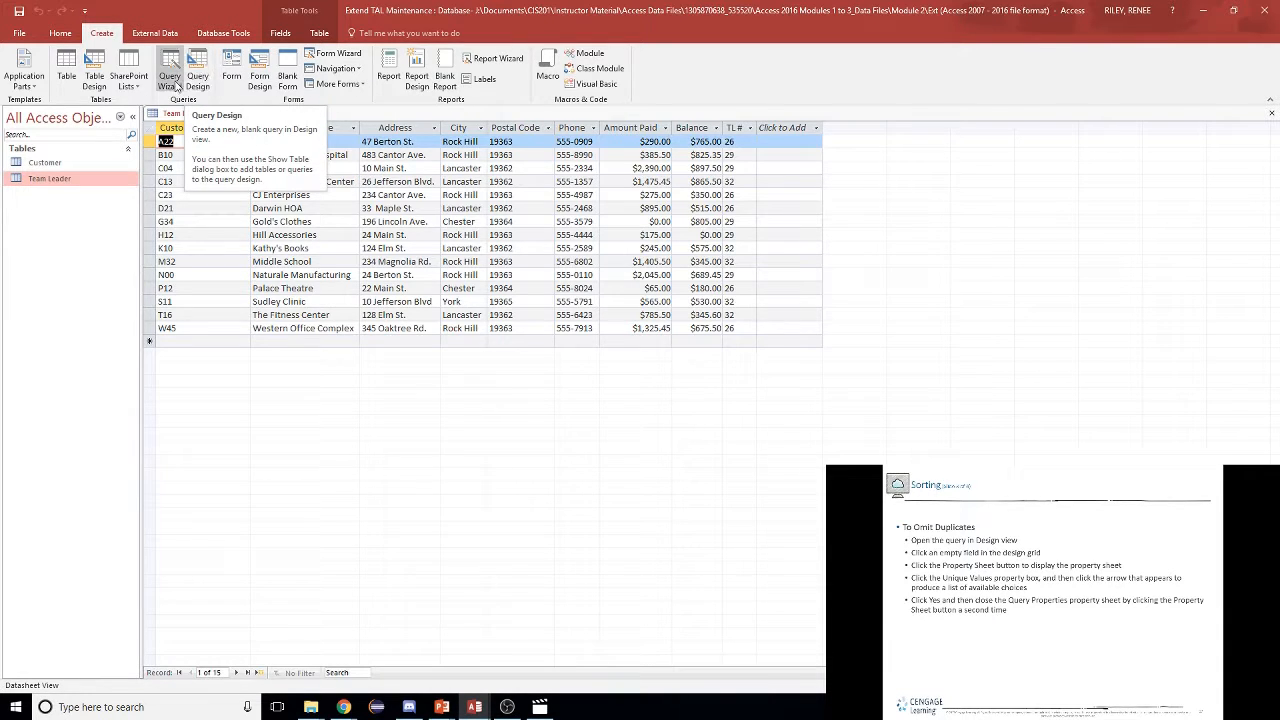
pyautogui.click(170, 78)
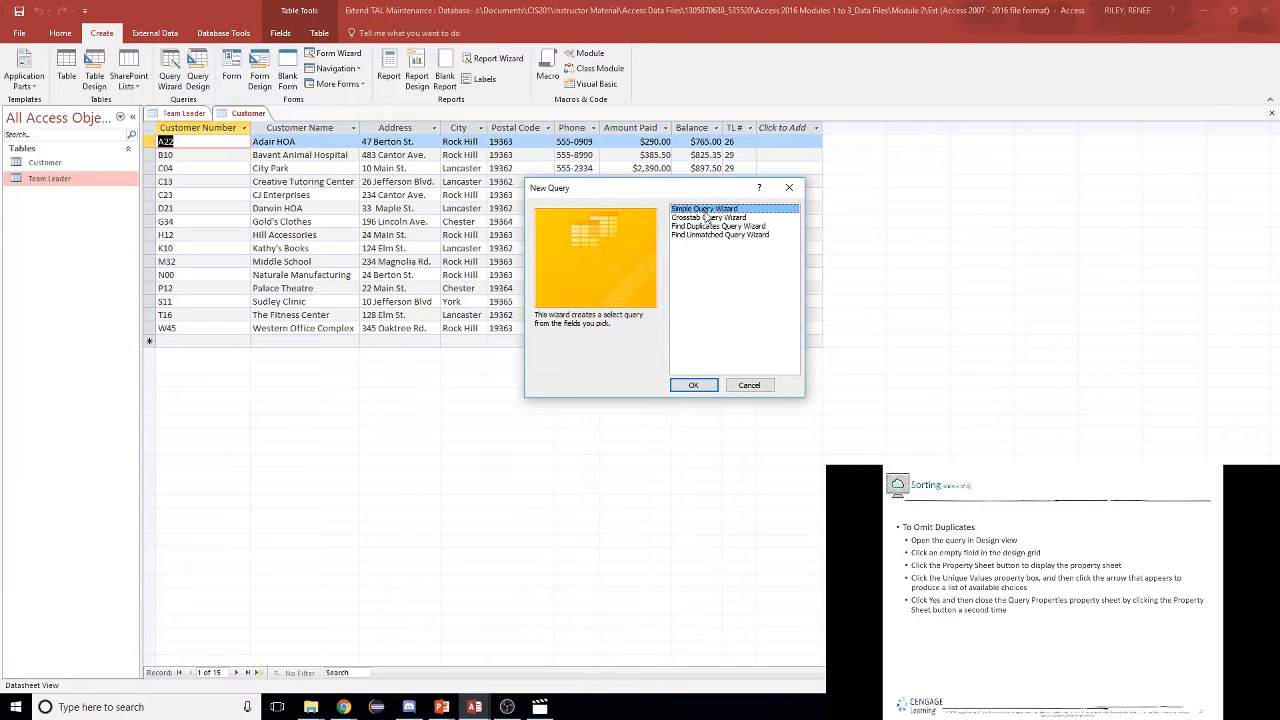
pyautogui.click(694, 385)
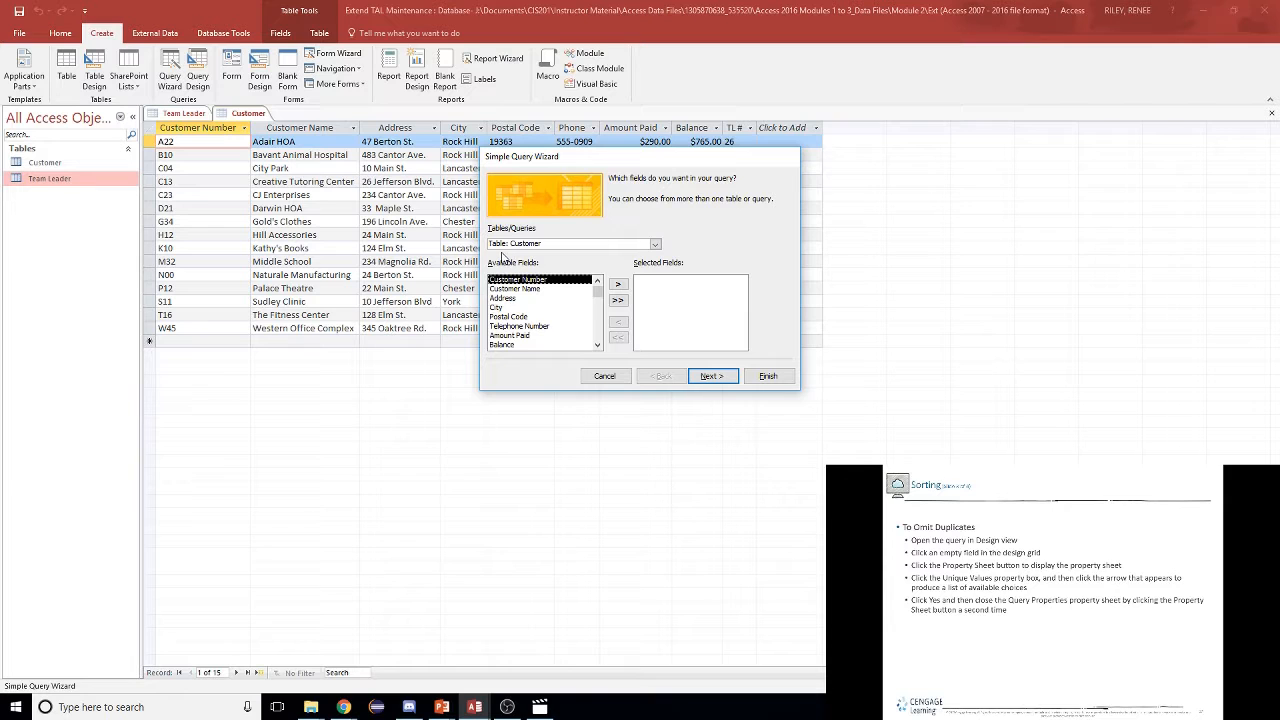
pyautogui.click(619, 302)
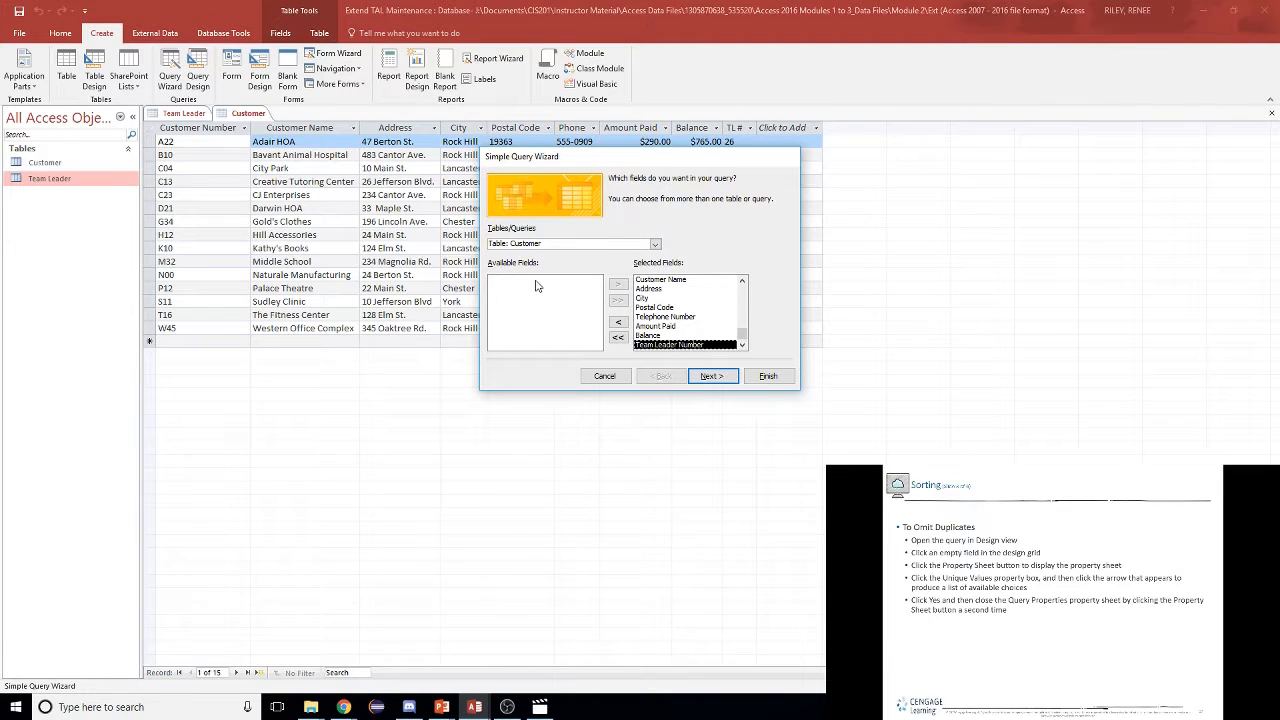
pyautogui.click(711, 376)
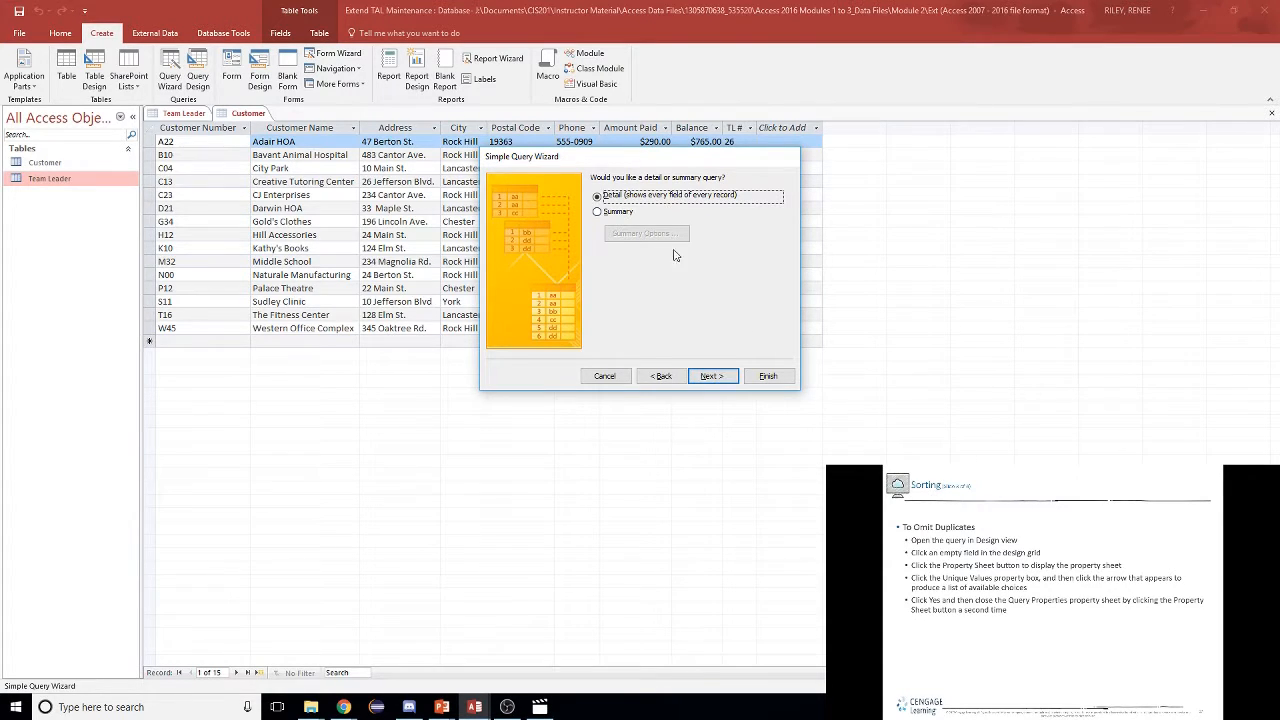
pyautogui.click(711, 376)
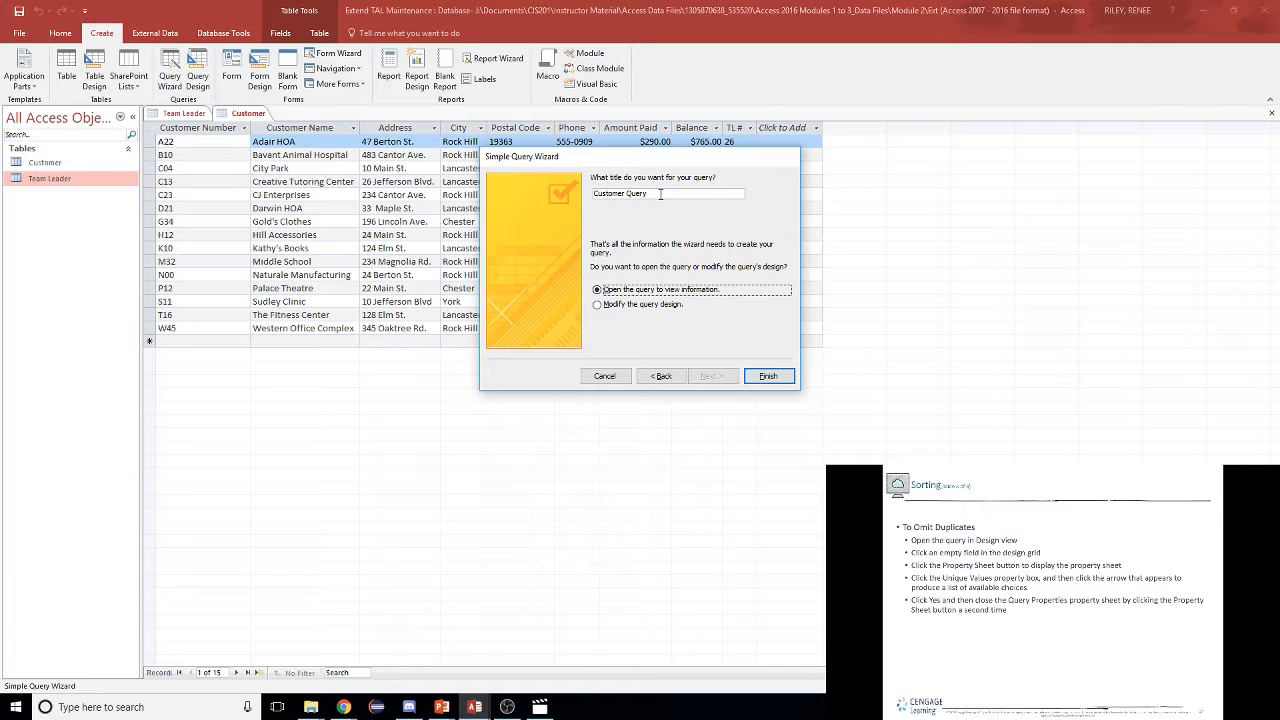
pyautogui.click(767, 377)
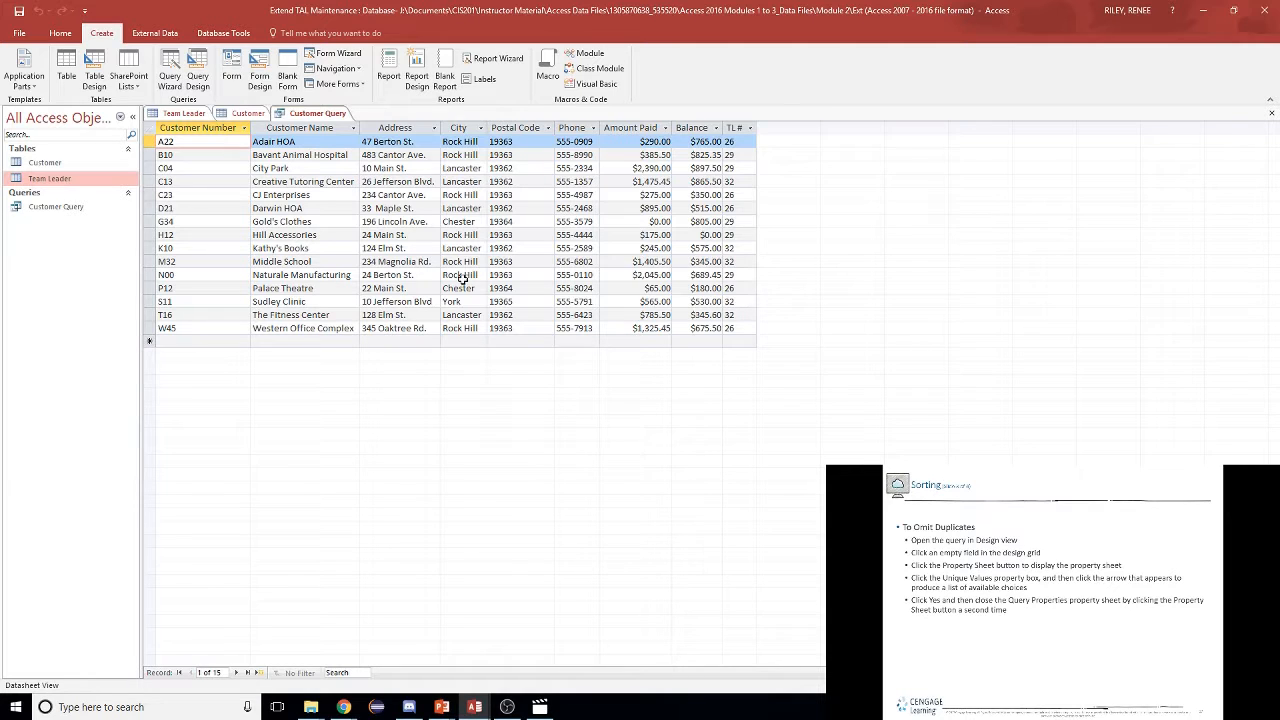
# - In Design view, delete every field except City and Postal Code from Customer Query, and run the query
pyautogui.click(323, 114)
pyautogui.click(60, 33)
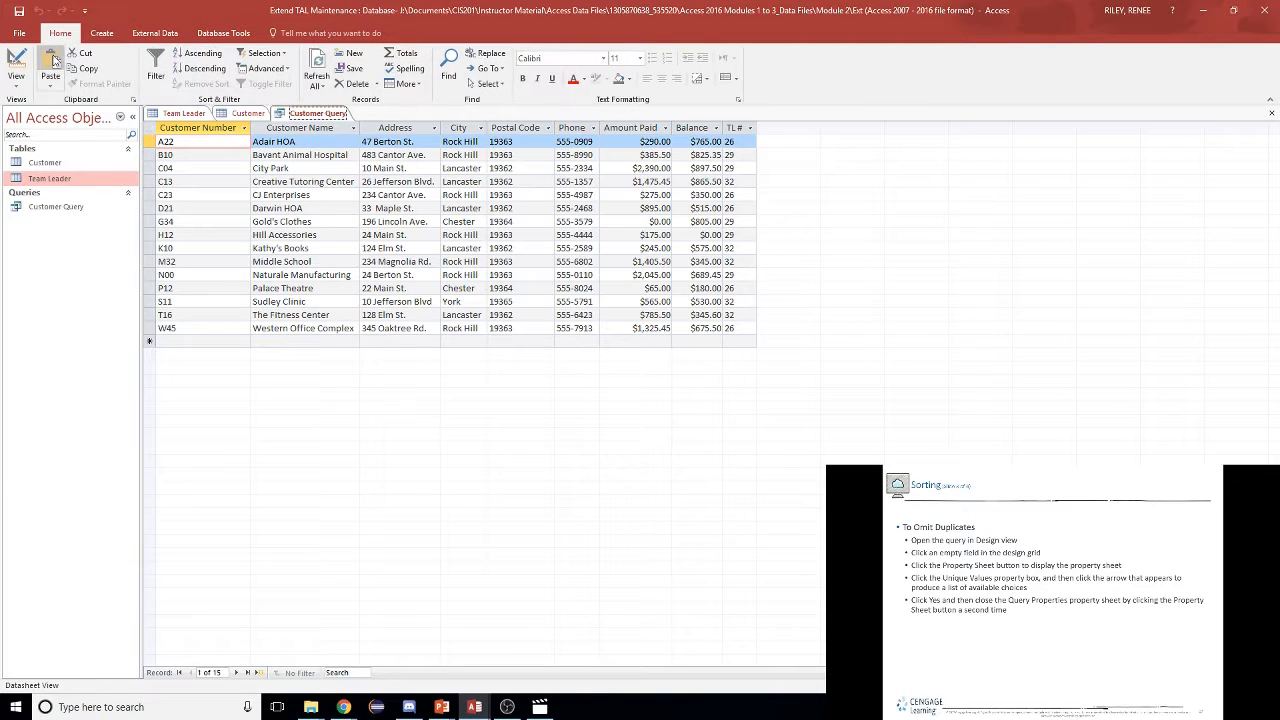
pyautogui.click(16, 80)
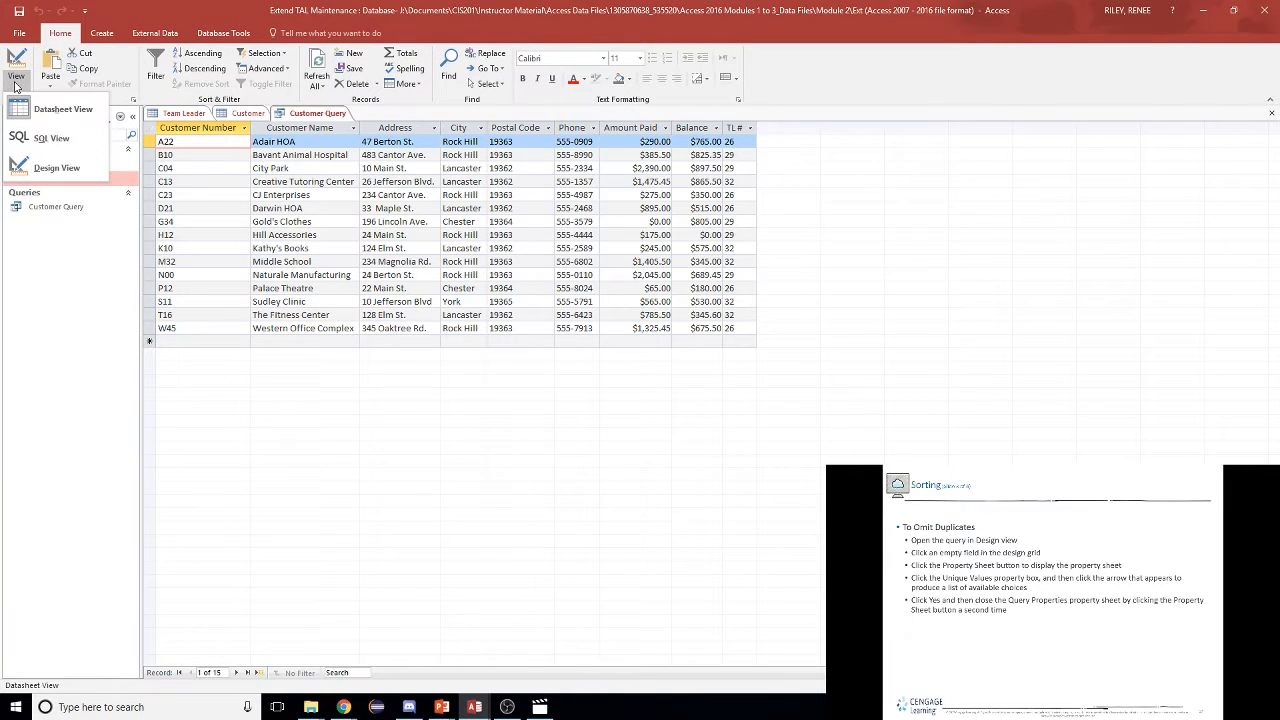
pyautogui.click(29, 174)
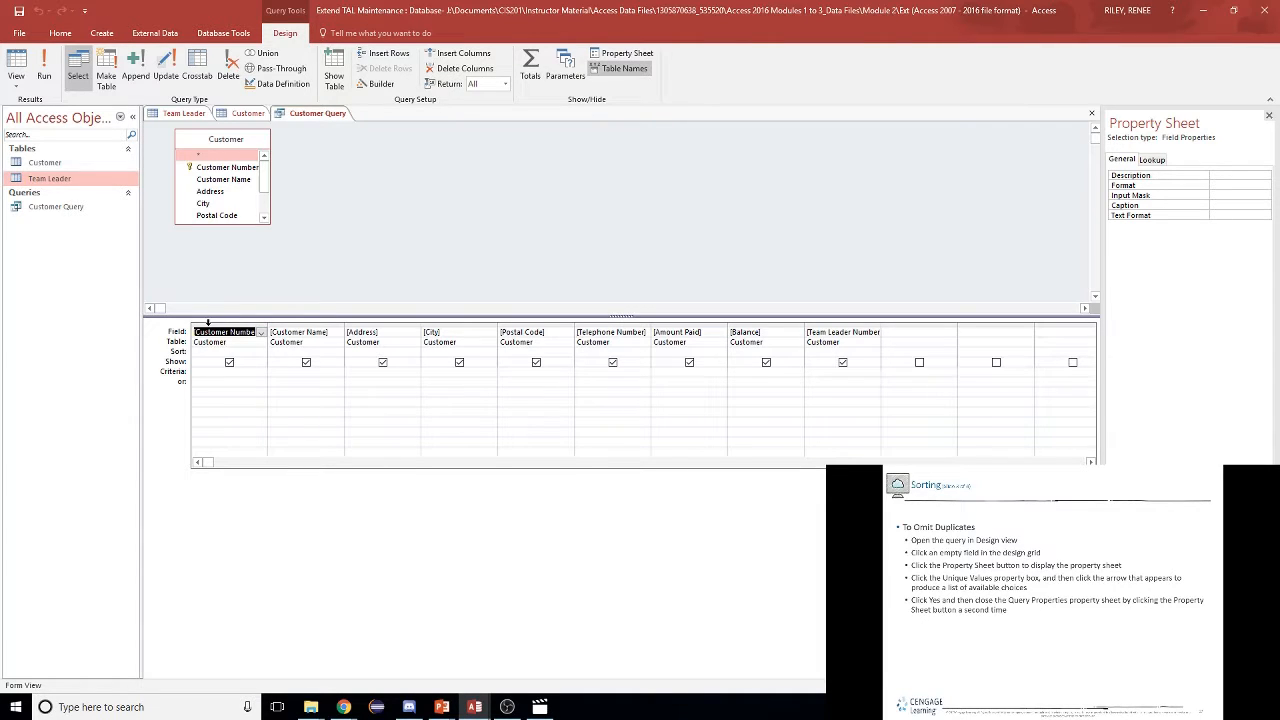
pyautogui.moveTo(207, 322); pyautogui.dragTo(383, 322)
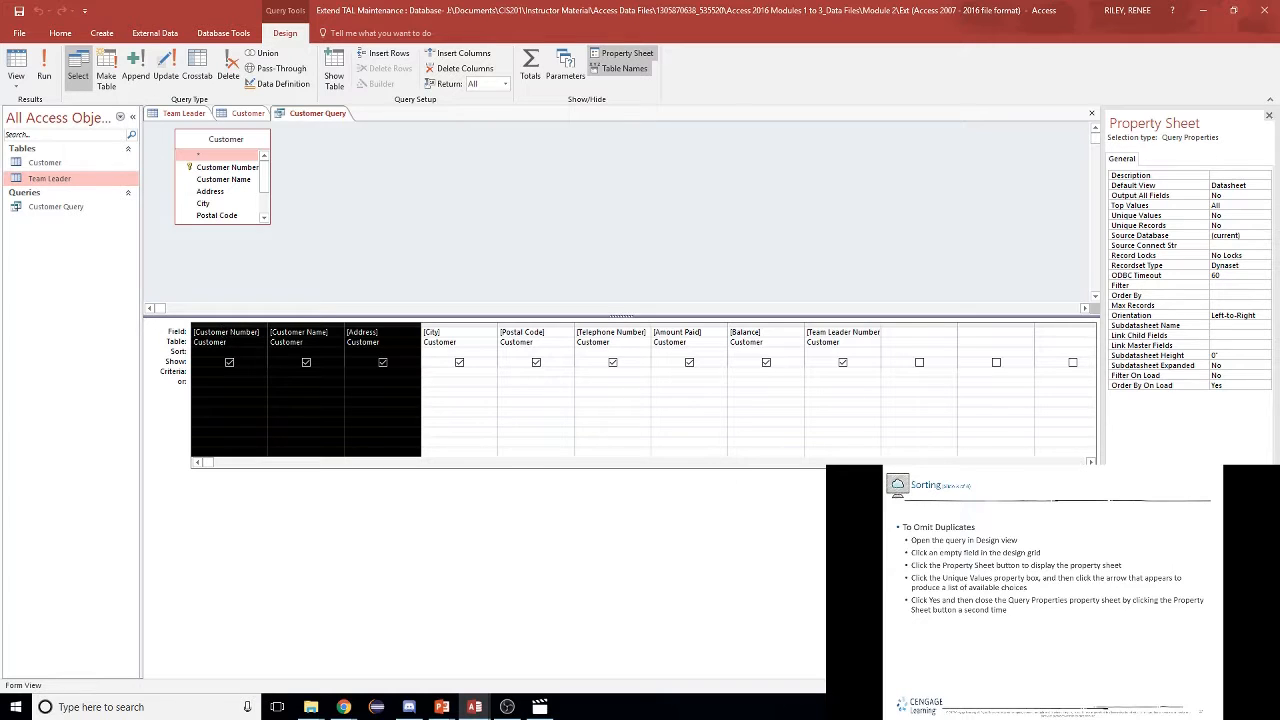
pyautogui.press('Delete')
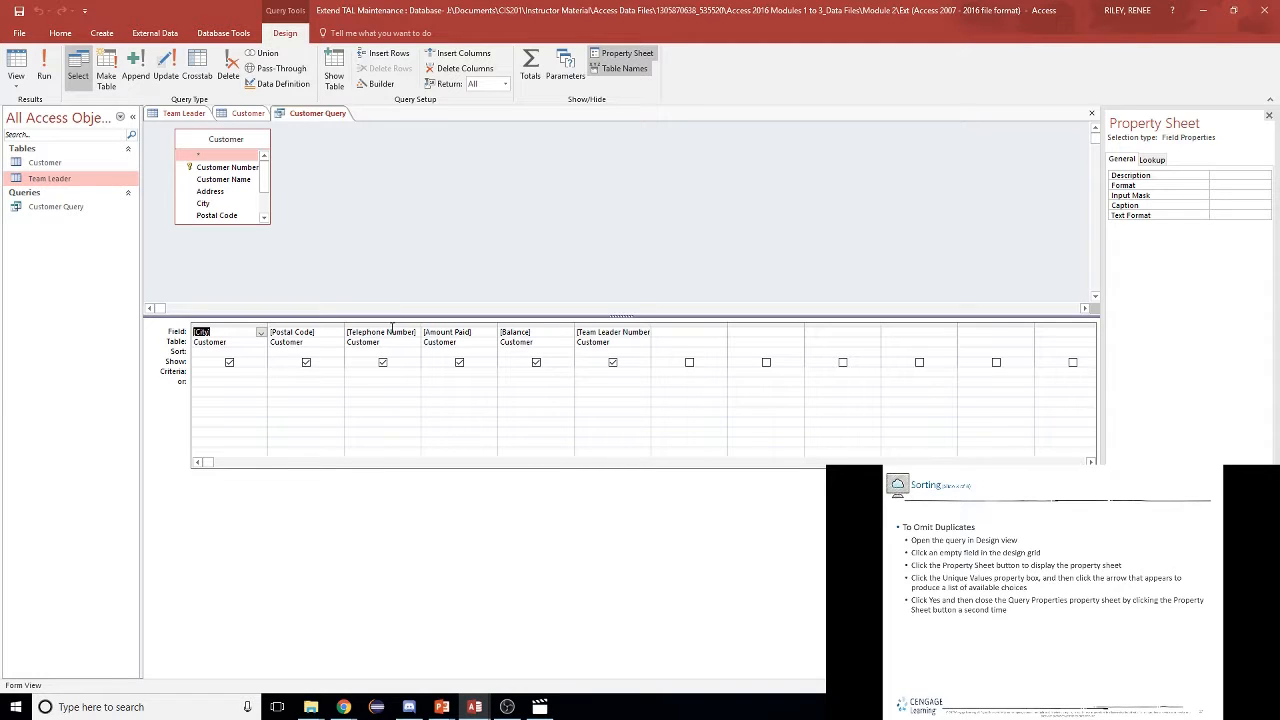
pyautogui.moveTo(391, 326); pyautogui.dragTo(604, 330)
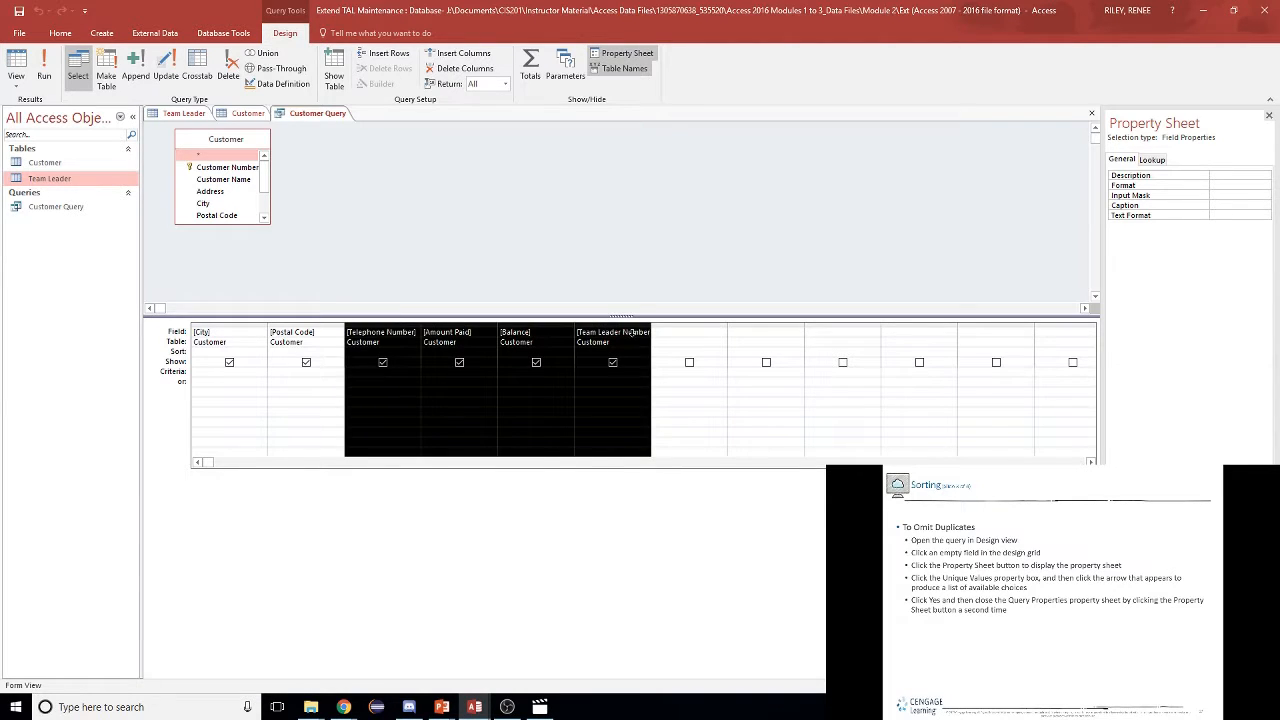
pyautogui.press('Delete')
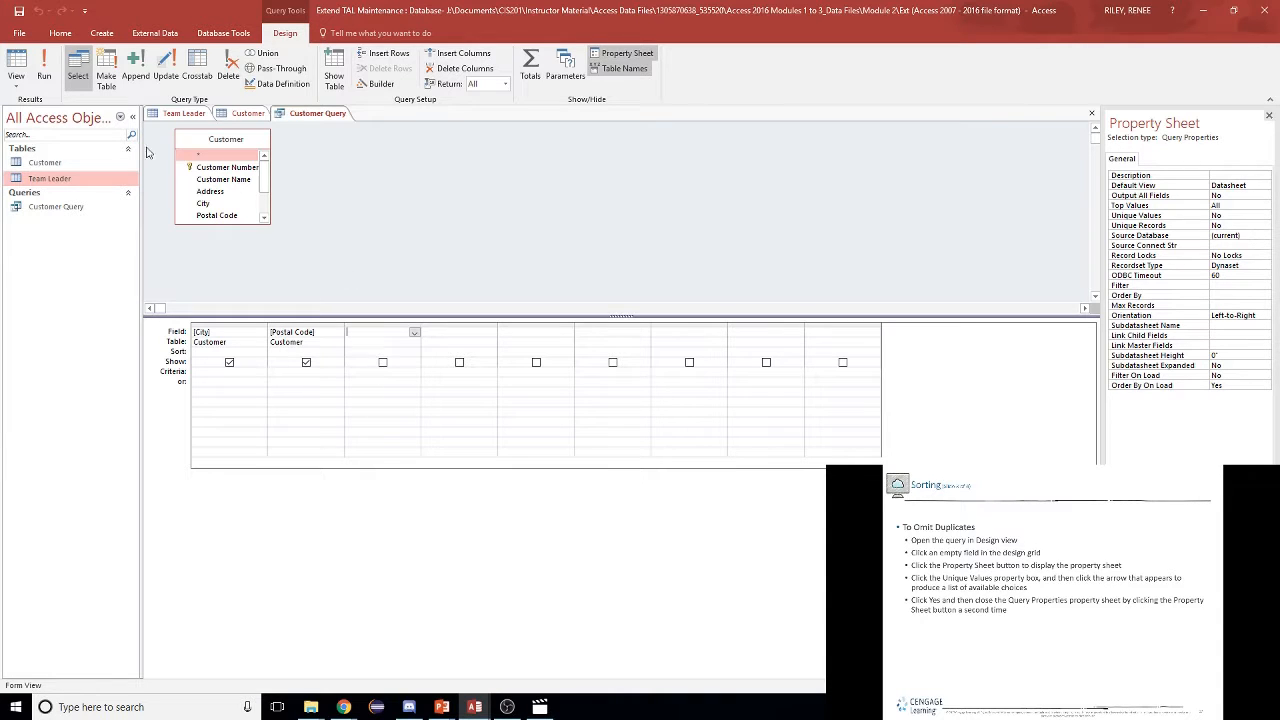
pyautogui.click(40, 68)
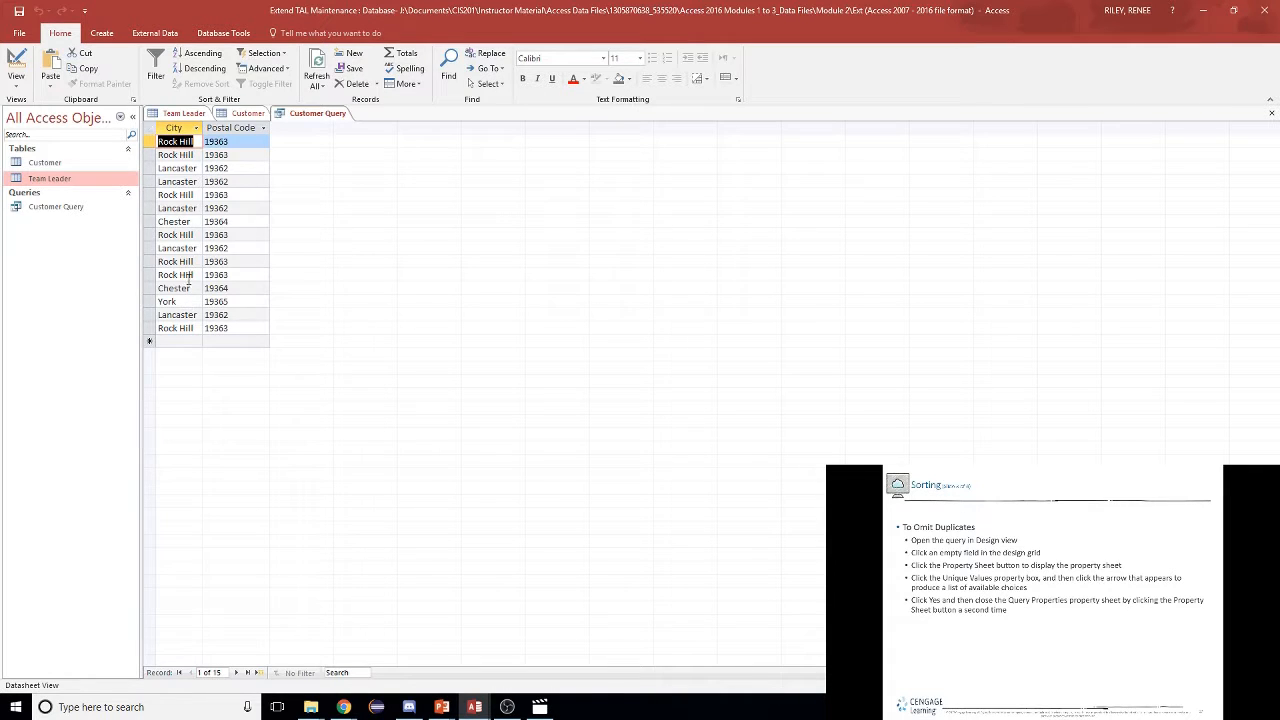
# - Return Customer Query to Design view and display the properties of the whole query in the Property Sheet
pyautogui.rightClick(314, 115)
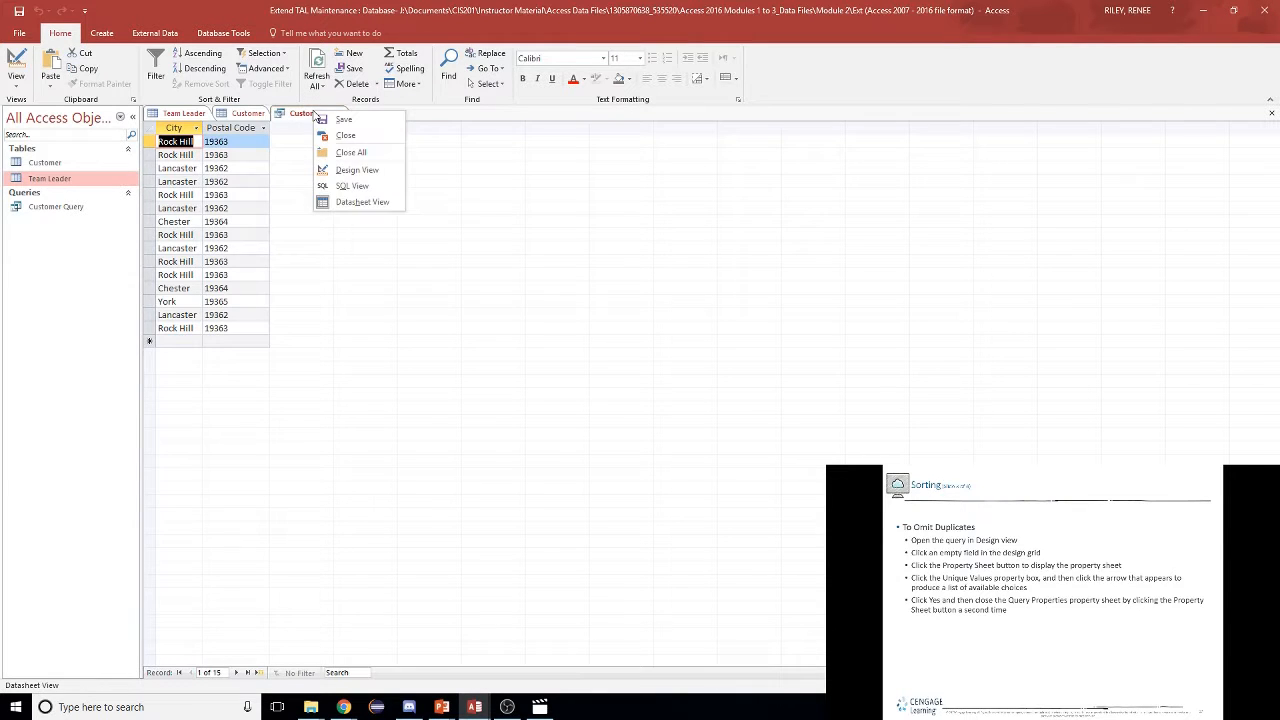
pyautogui.click(352, 170)
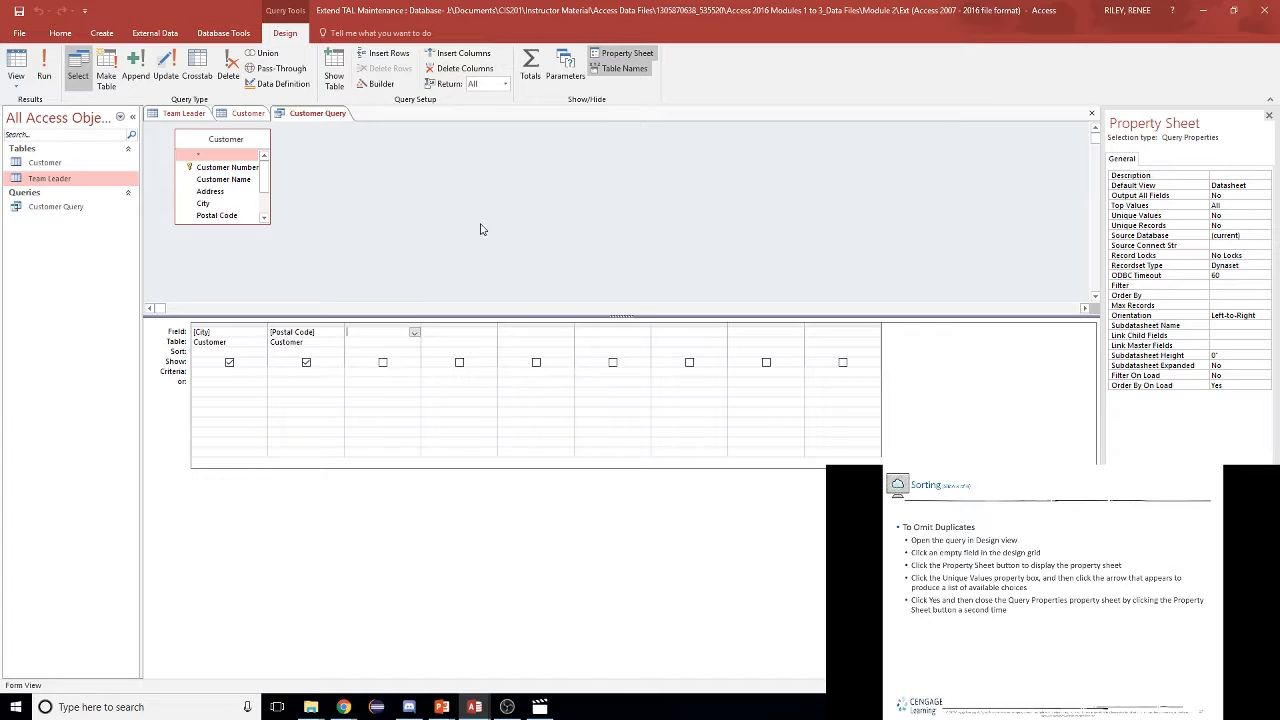
pyautogui.click(241, 344)
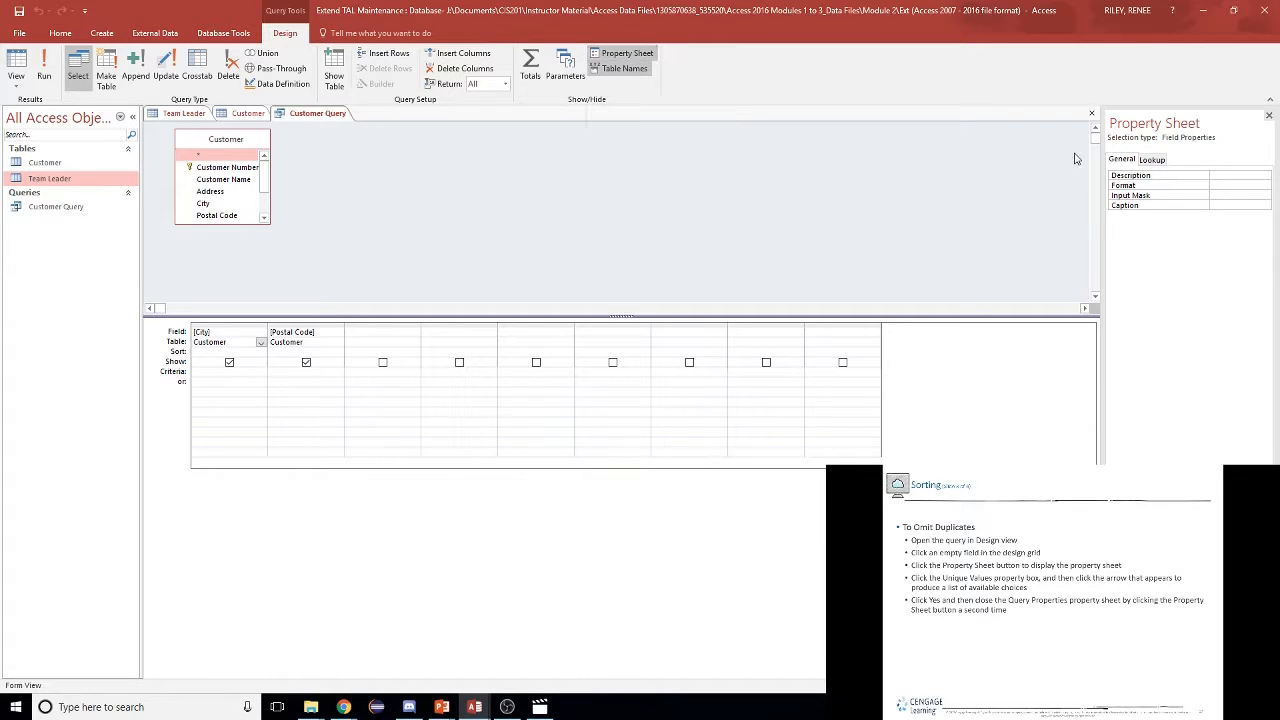
pyautogui.click(616, 56)
pyautogui.click(616, 56)
pyautogui.click(1153, 161)
pyautogui.click(1130, 161)
pyautogui.click(478, 221)
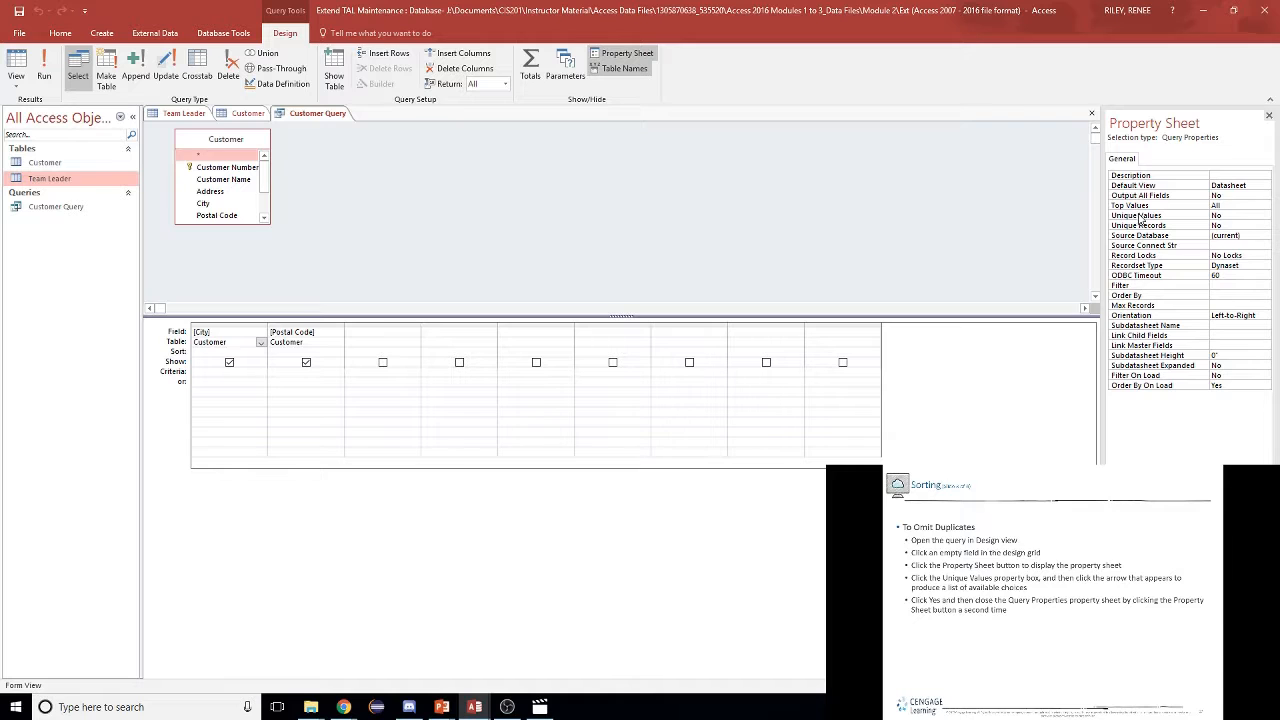
# - Set the Unique Values property of Customer Query to Yes and run the query
pyautogui.click(1260, 216)
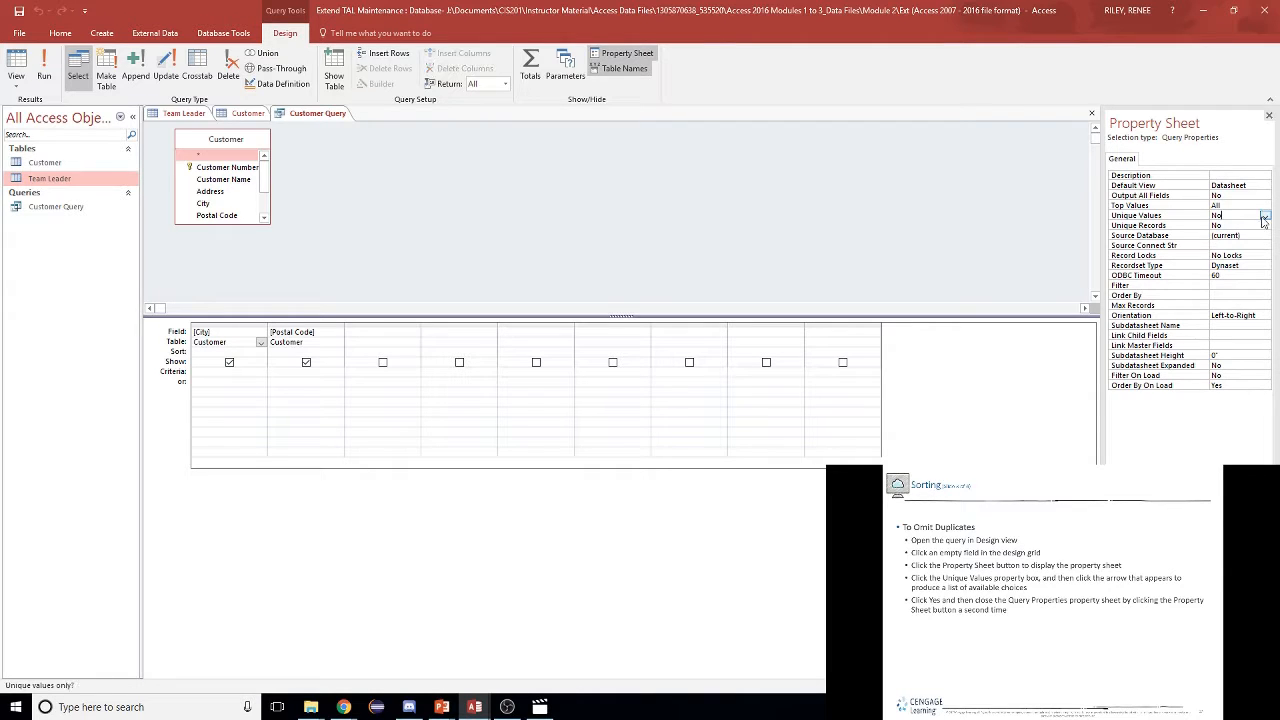
pyautogui.click(1264, 216)
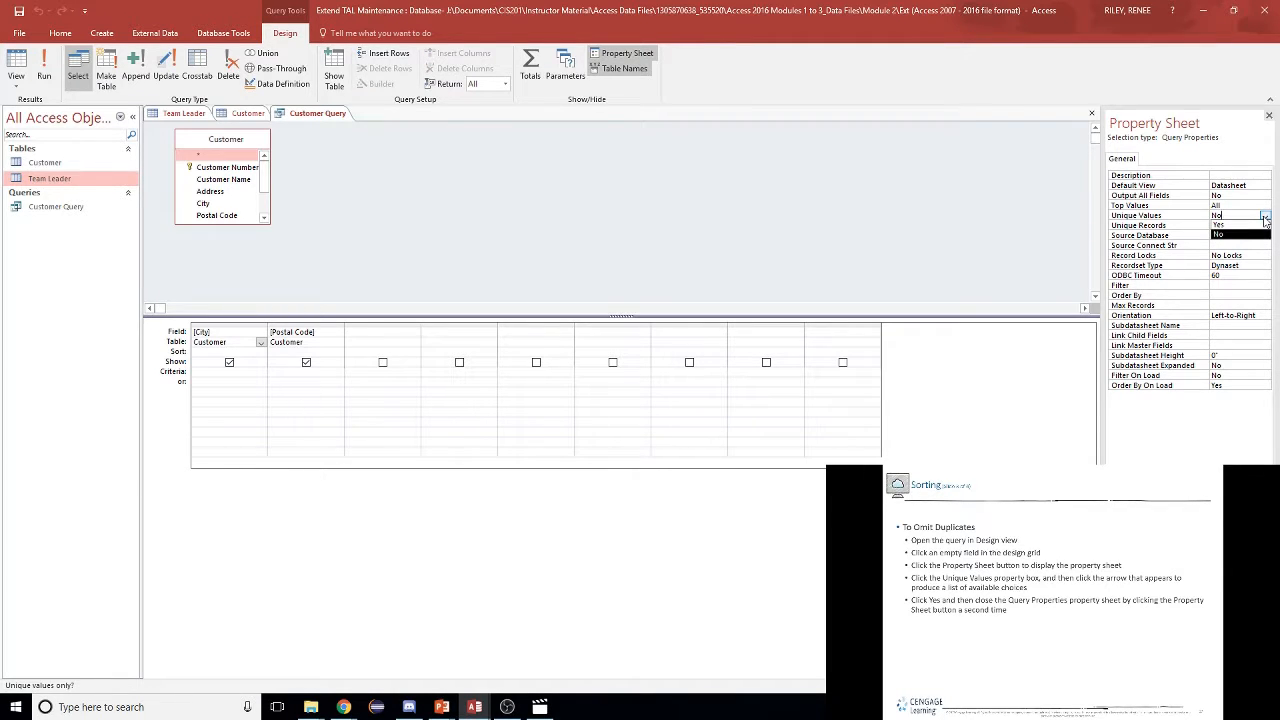
pyautogui.click(1222, 225)
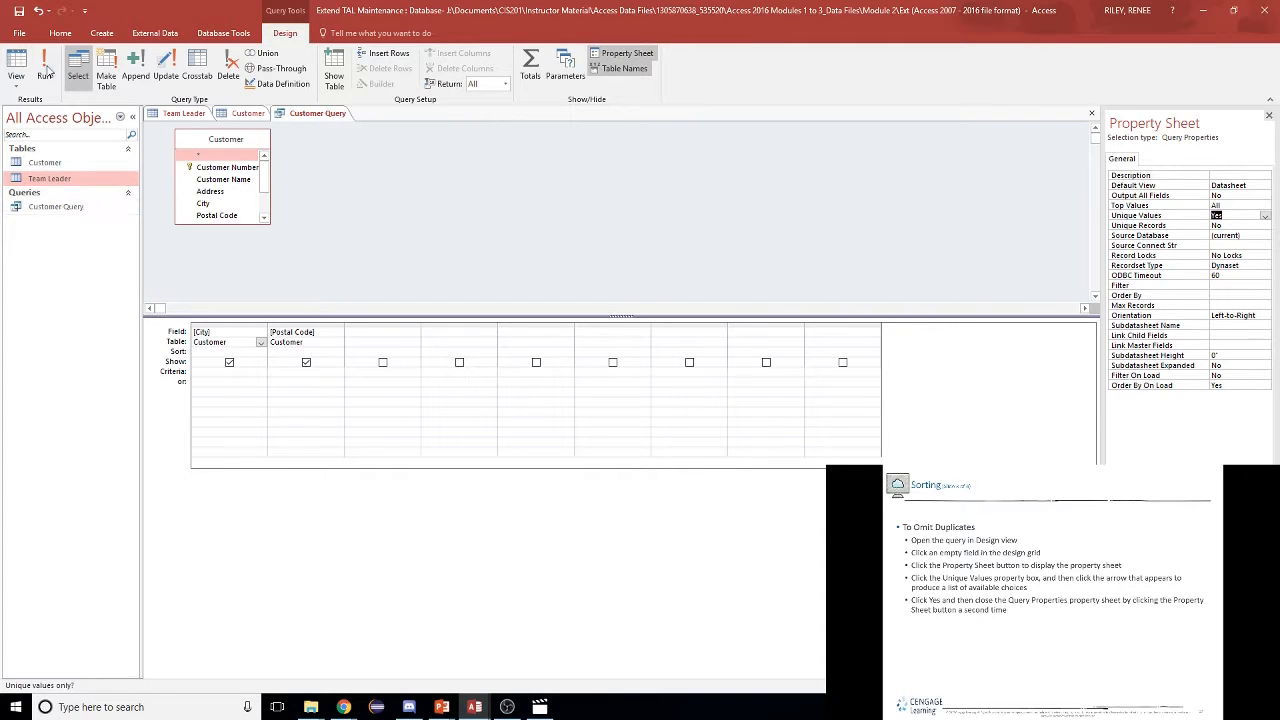
pyautogui.click(44, 65)
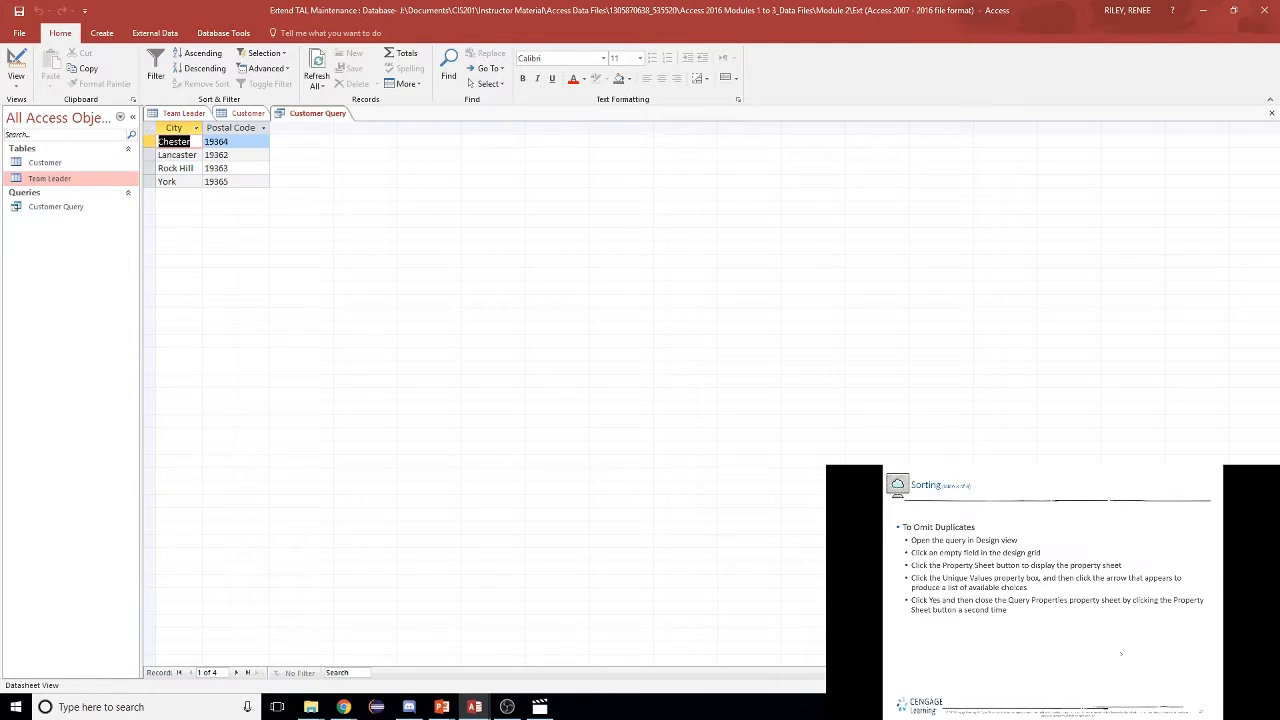
# - Advance the PowerPoint slides to sorting on multiple keys and top-values queries, and return Customer Query to Design view in Access
pyautogui.hotkey('alt', 'Tab')
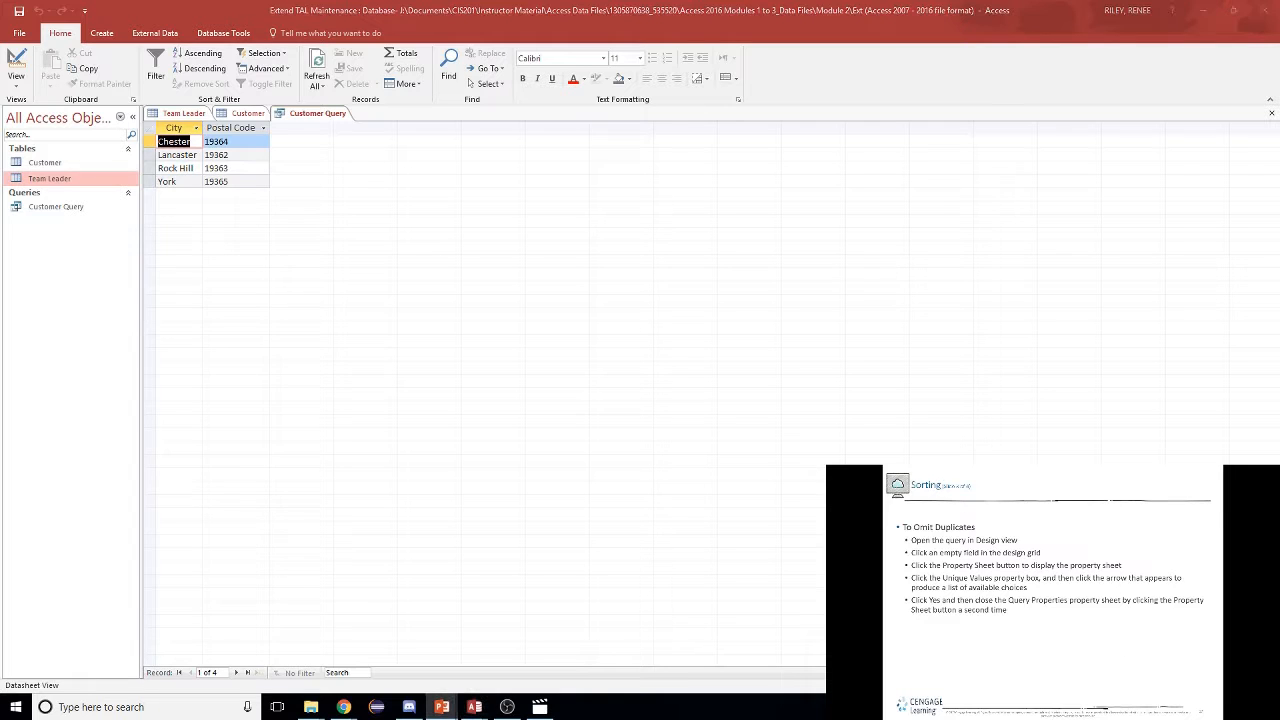
pyautogui.click(1040, 635)
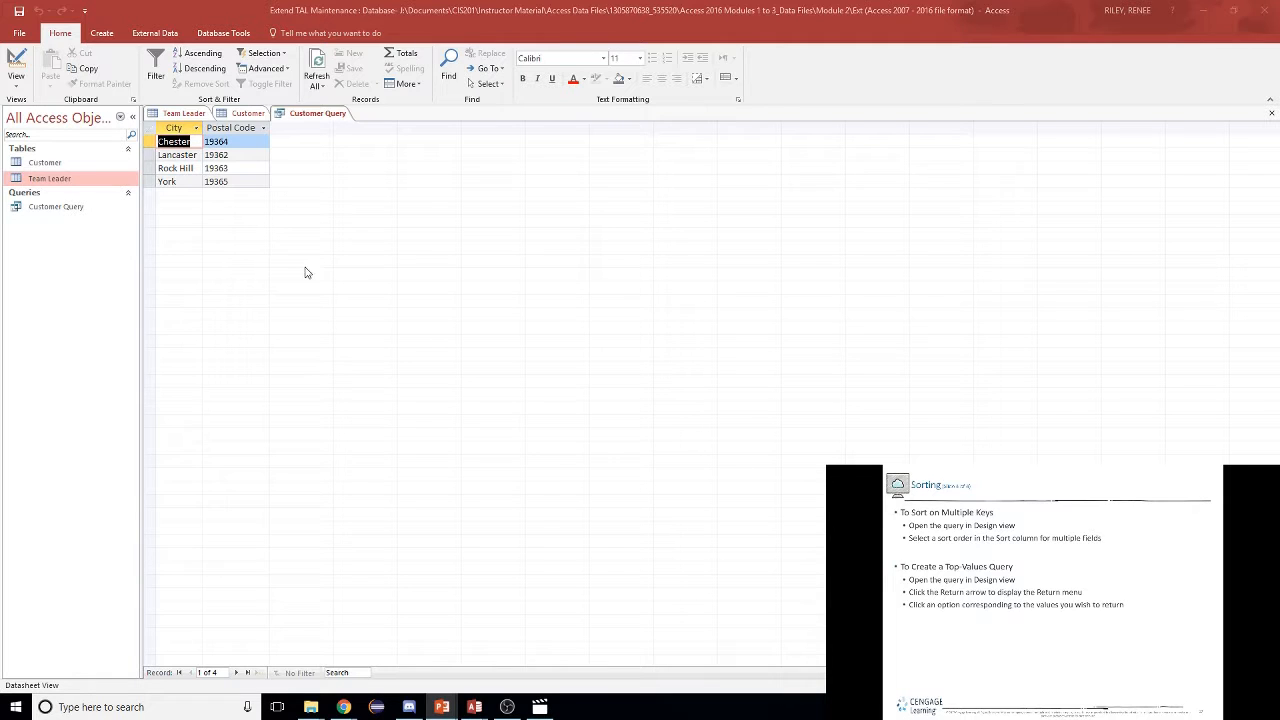
pyautogui.click(16, 80)
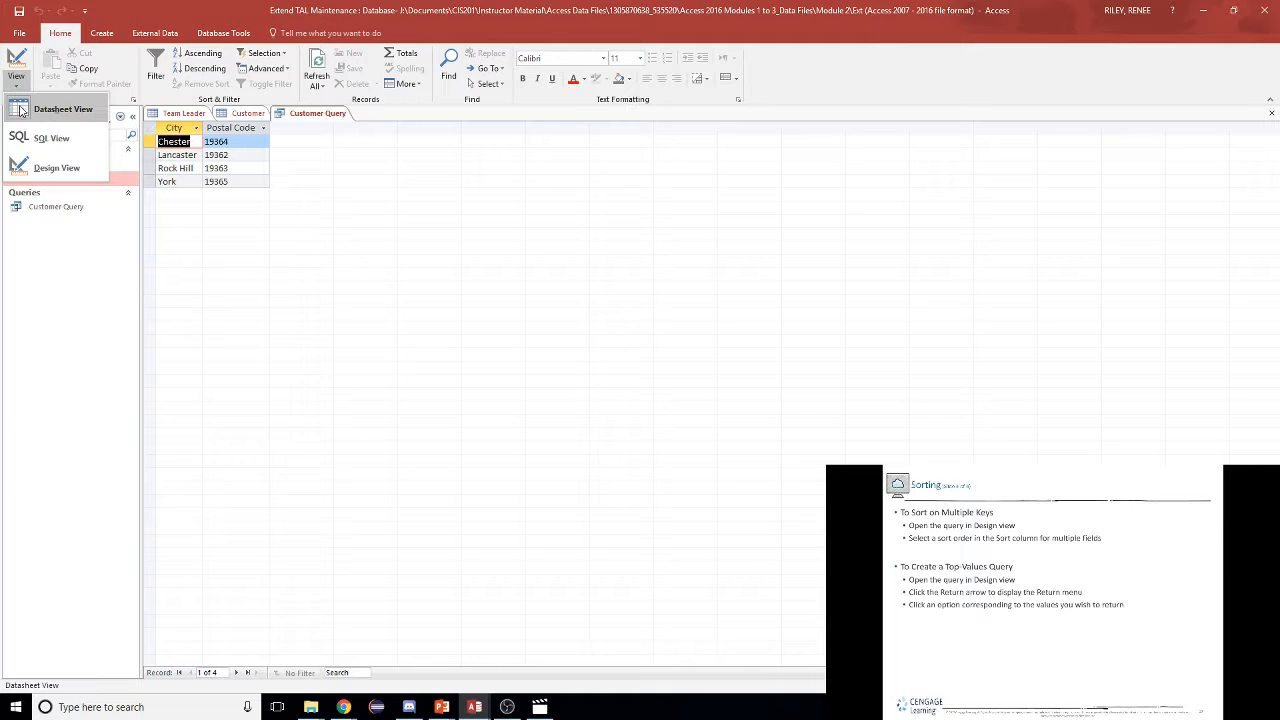
pyautogui.click(20, 166)
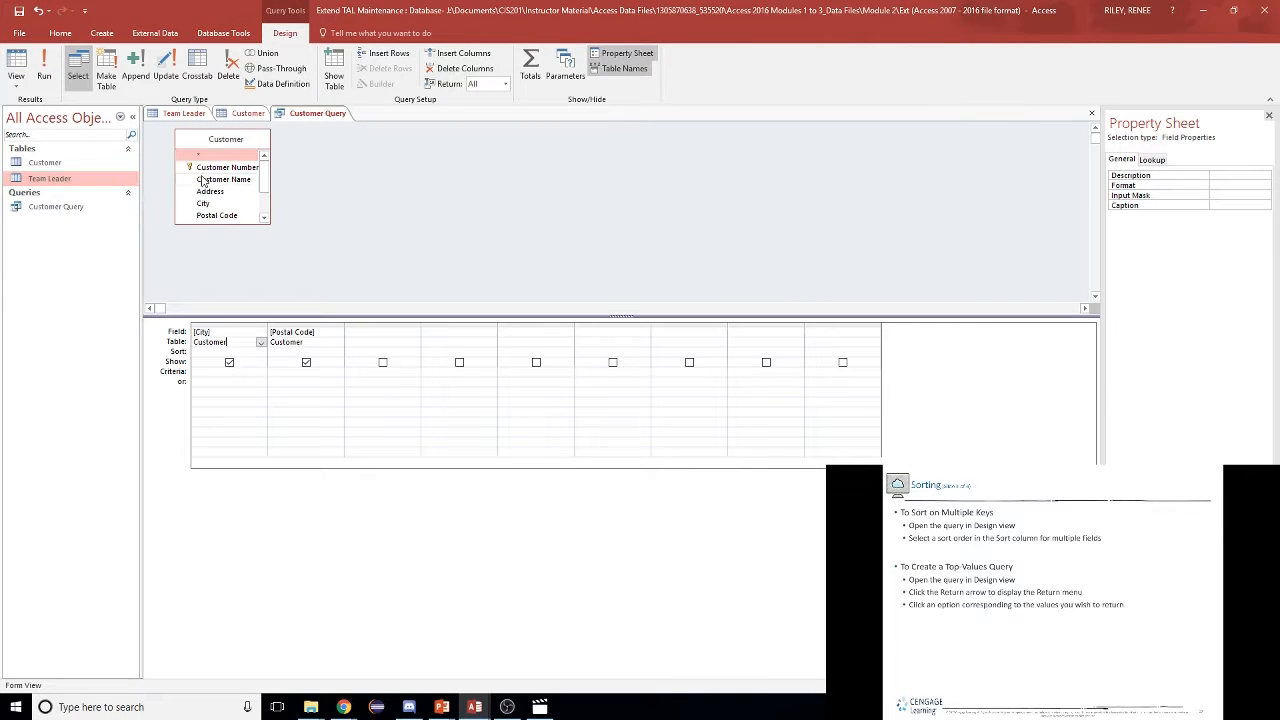
# - Add the Customer Number and Team Leader Number fields after Postal Code in the design grid
pyautogui.click(248, 170)
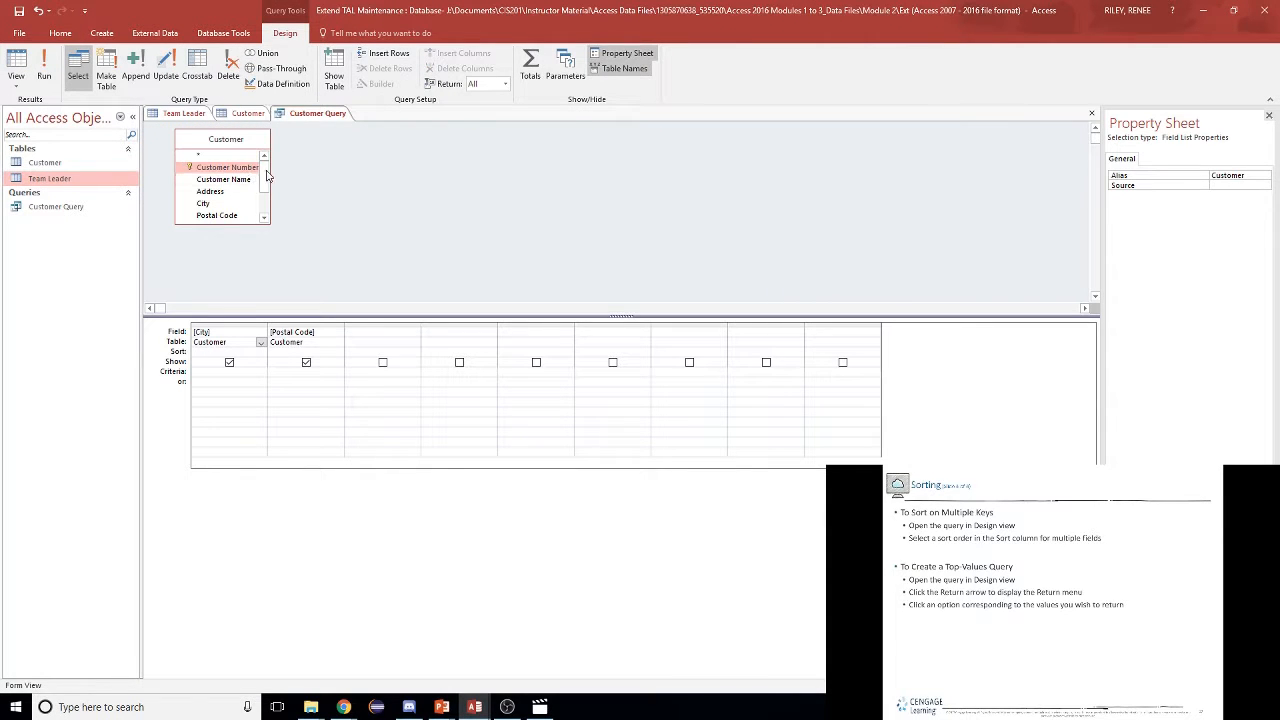
pyautogui.scroll(-2, 254, 195)
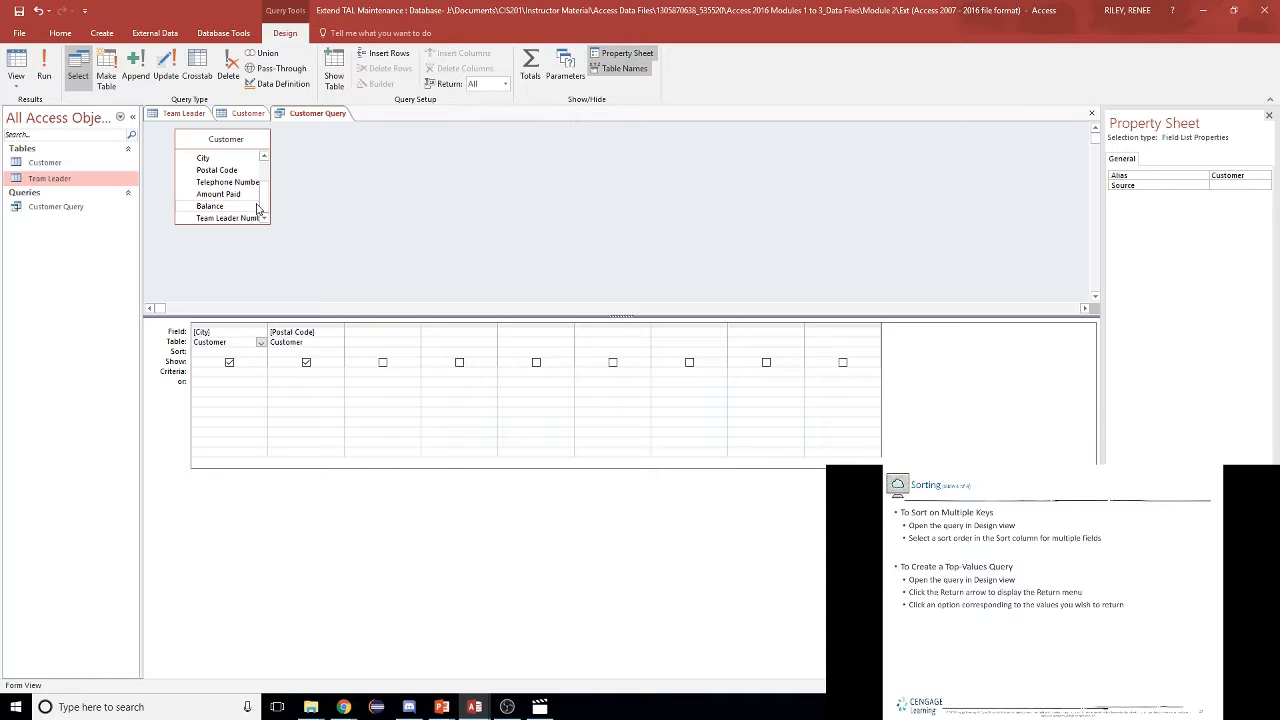
pyautogui.click(230, 220)
pyautogui.doubleClick(230, 218)
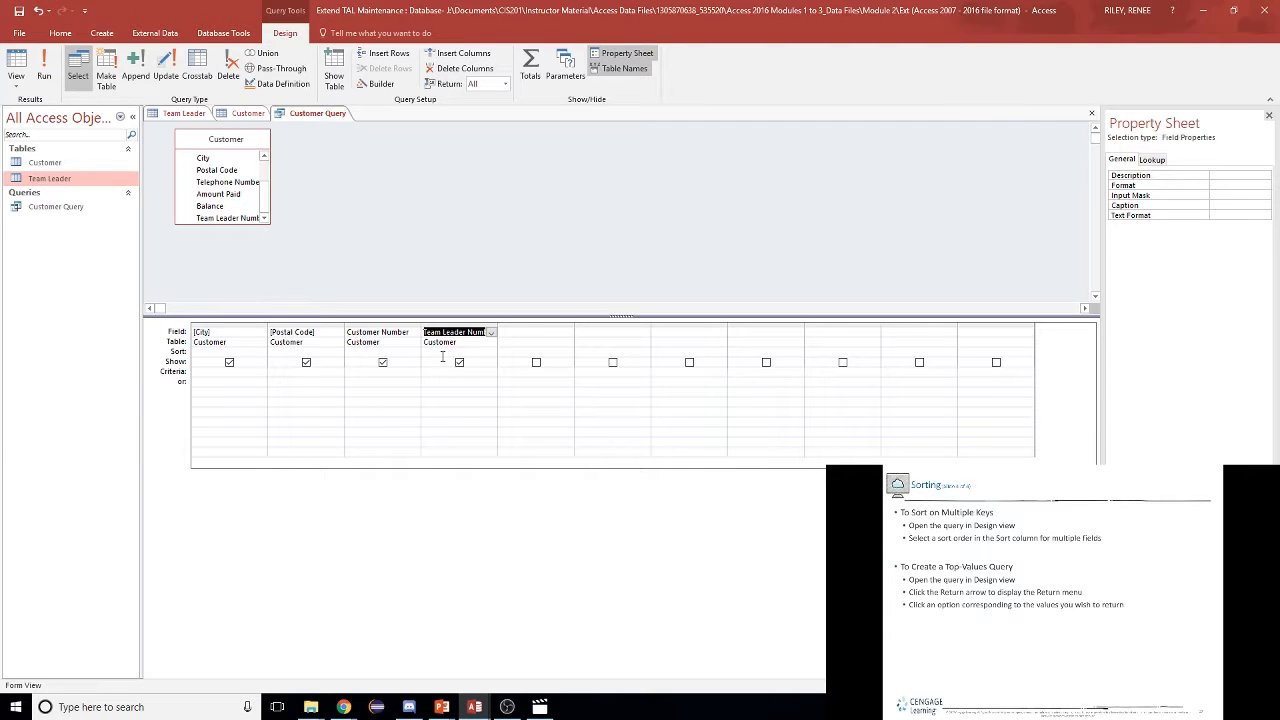
# - Delete all the fields from the design grid of Customer Query
pyautogui.click(199, 326)
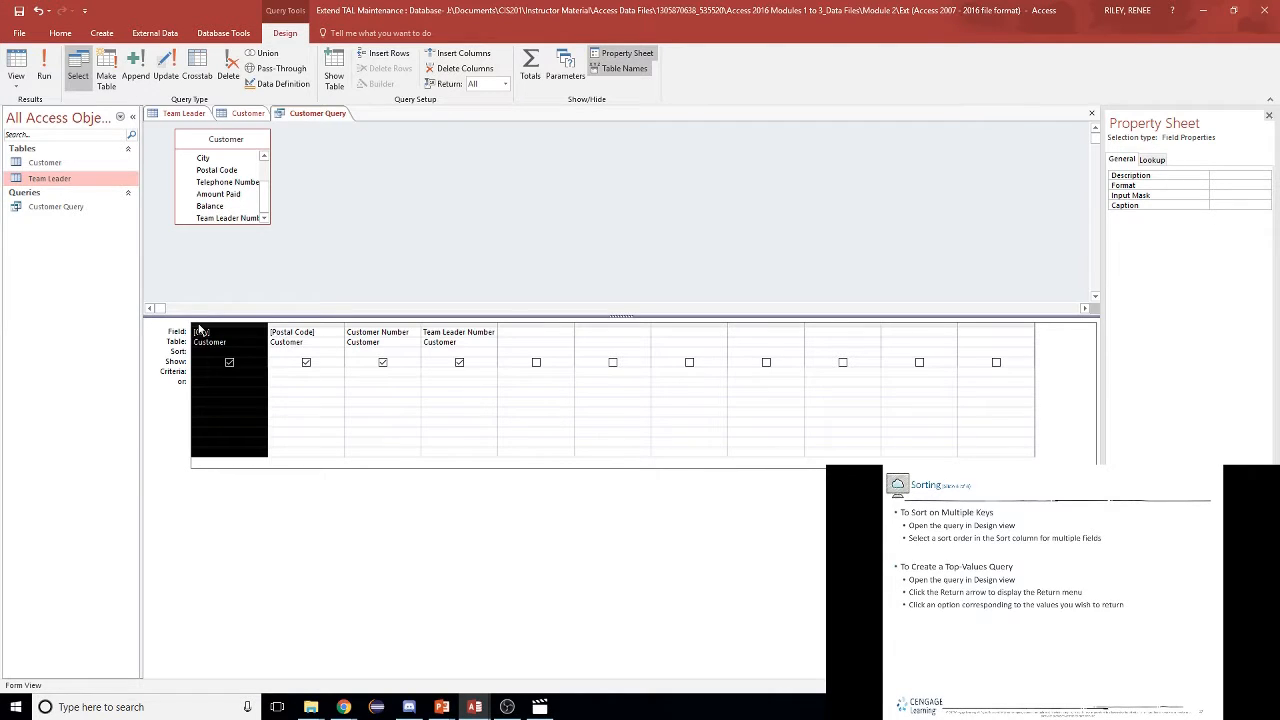
pyautogui.keyDown('shift'); pyautogui.click(454, 325); pyautogui.keyUp('shift')
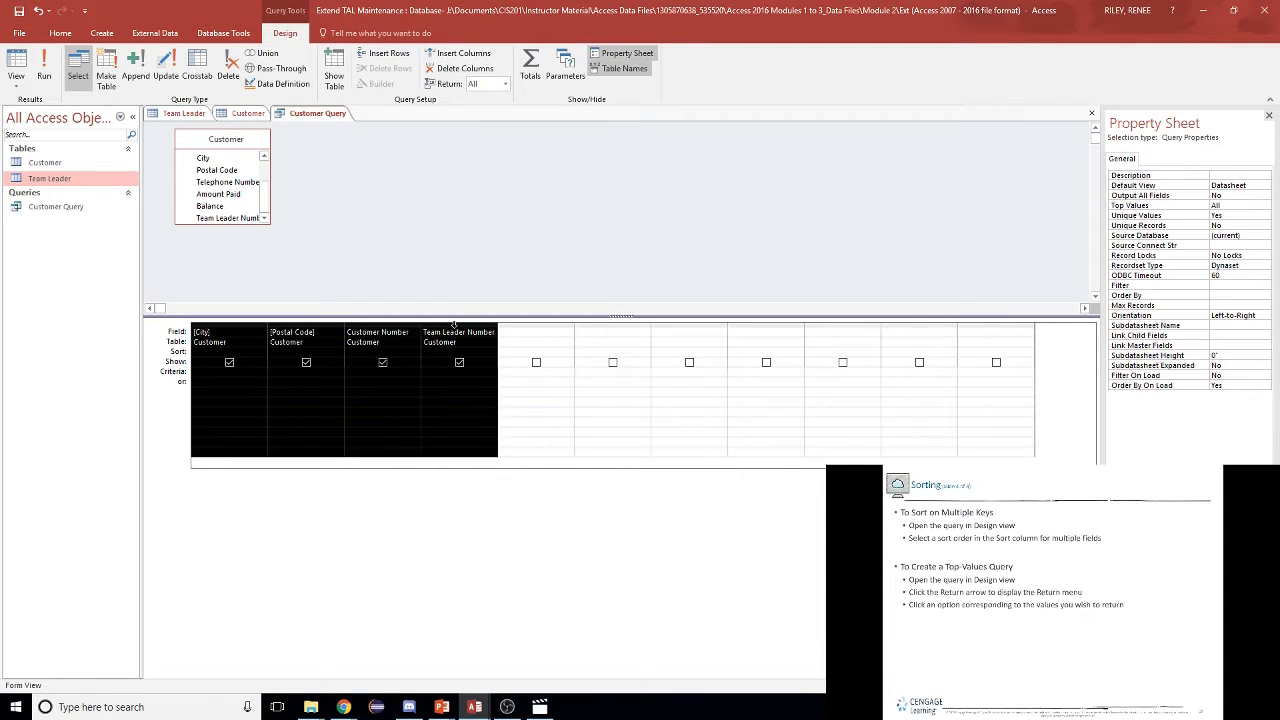
pyautogui.press('Delete')
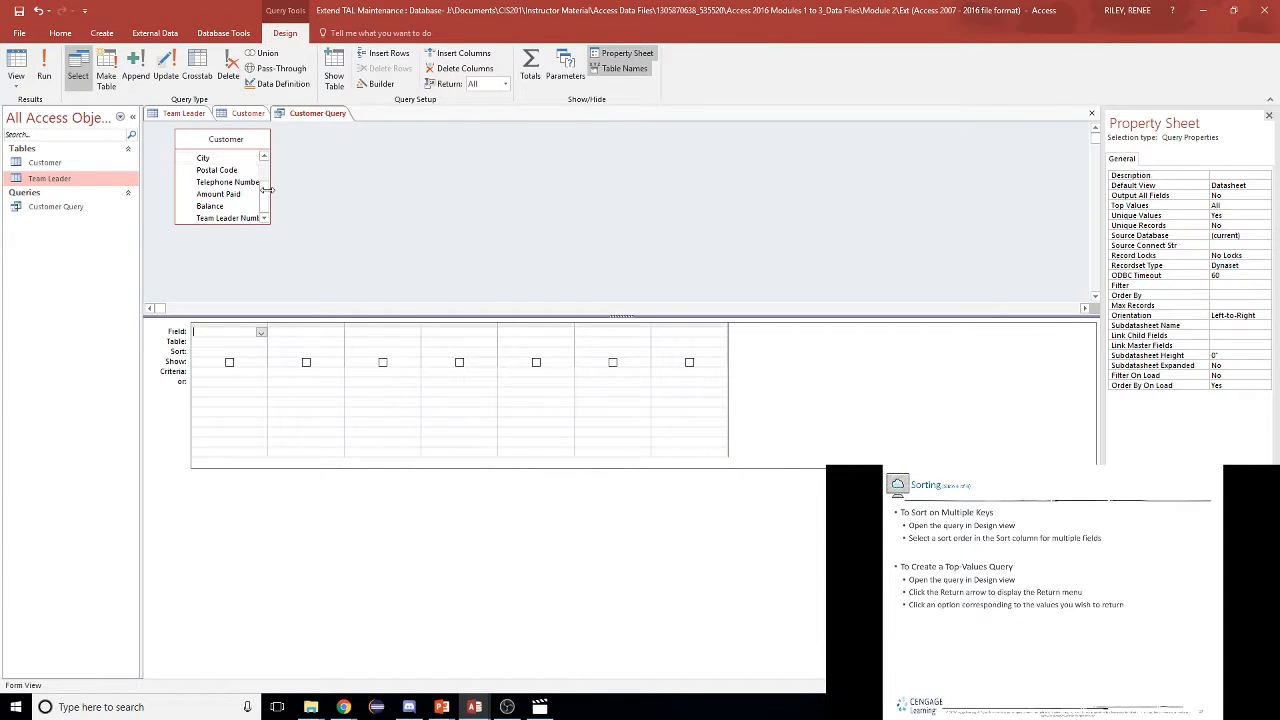
# - Add the Customer Number, Customer Name, Address, City and Postal Code fields to the empty design grid
pyautogui.moveTo(265, 200); pyautogui.dragTo(264, 172)
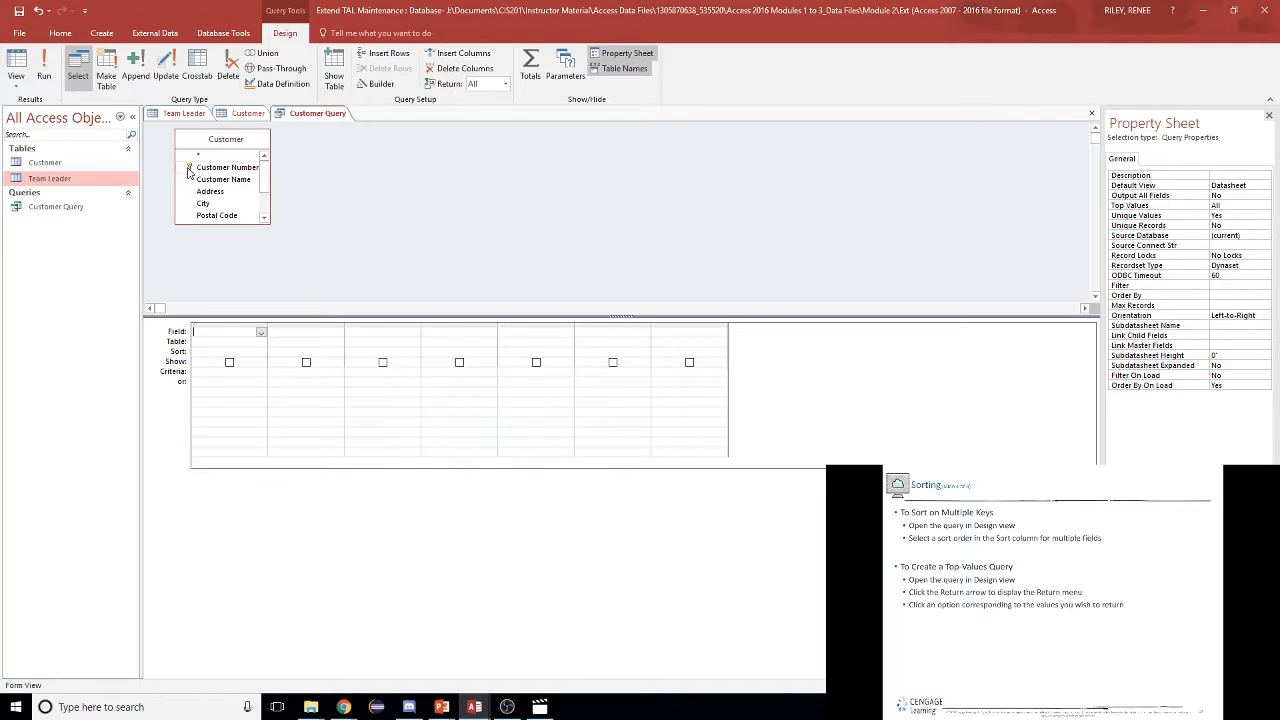
pyautogui.doubleClick(220, 169)
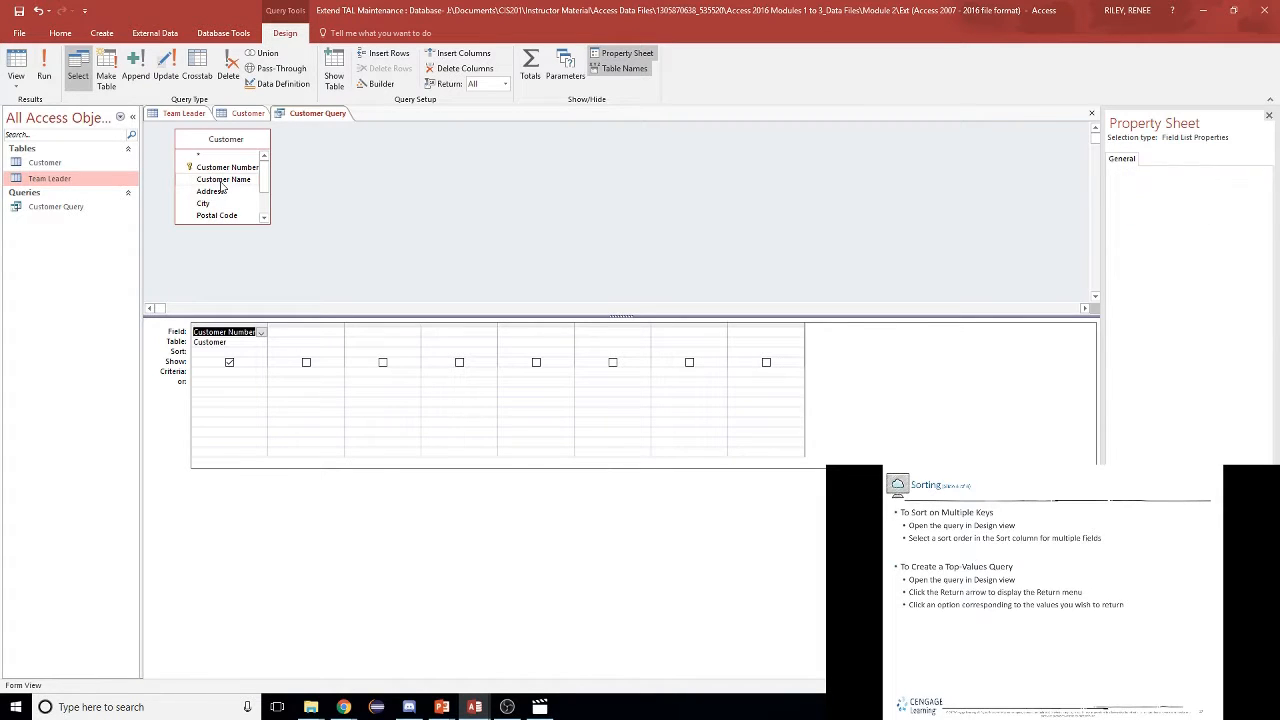
pyautogui.doubleClick(222, 180)
pyautogui.doubleClick(212, 191)
pyautogui.doubleClick(212, 204)
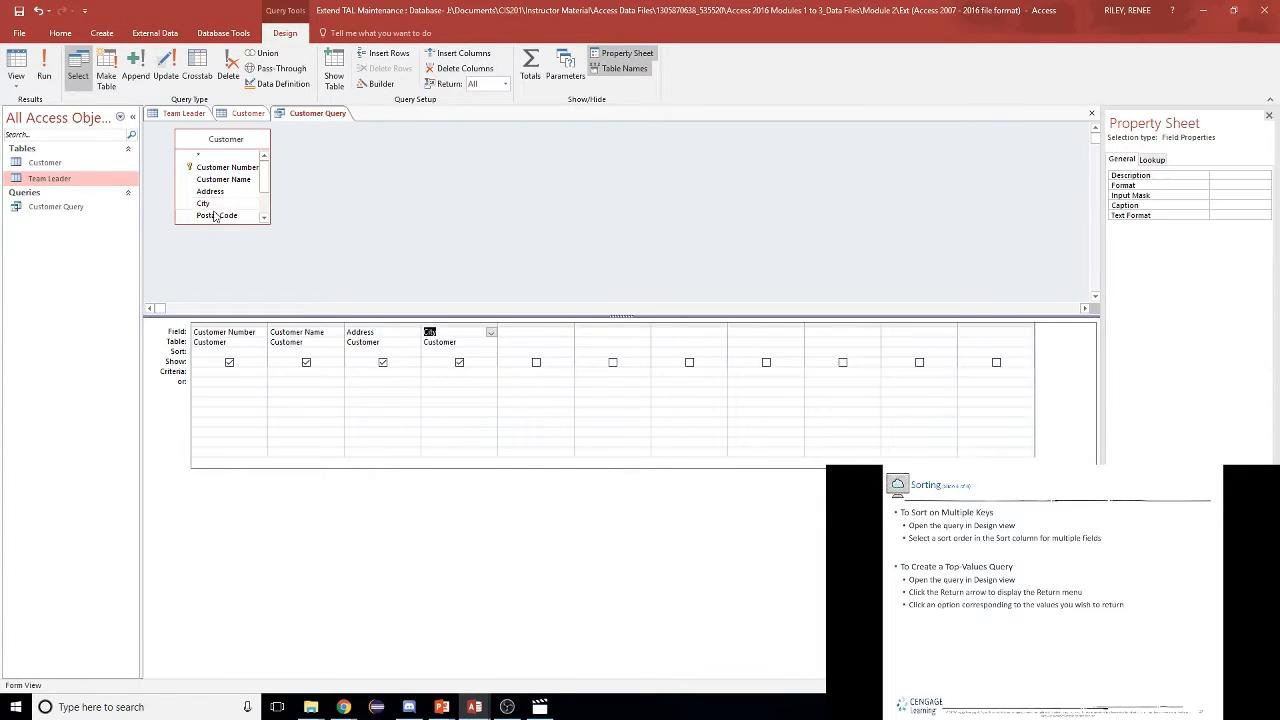
pyautogui.doubleClick(214, 215)
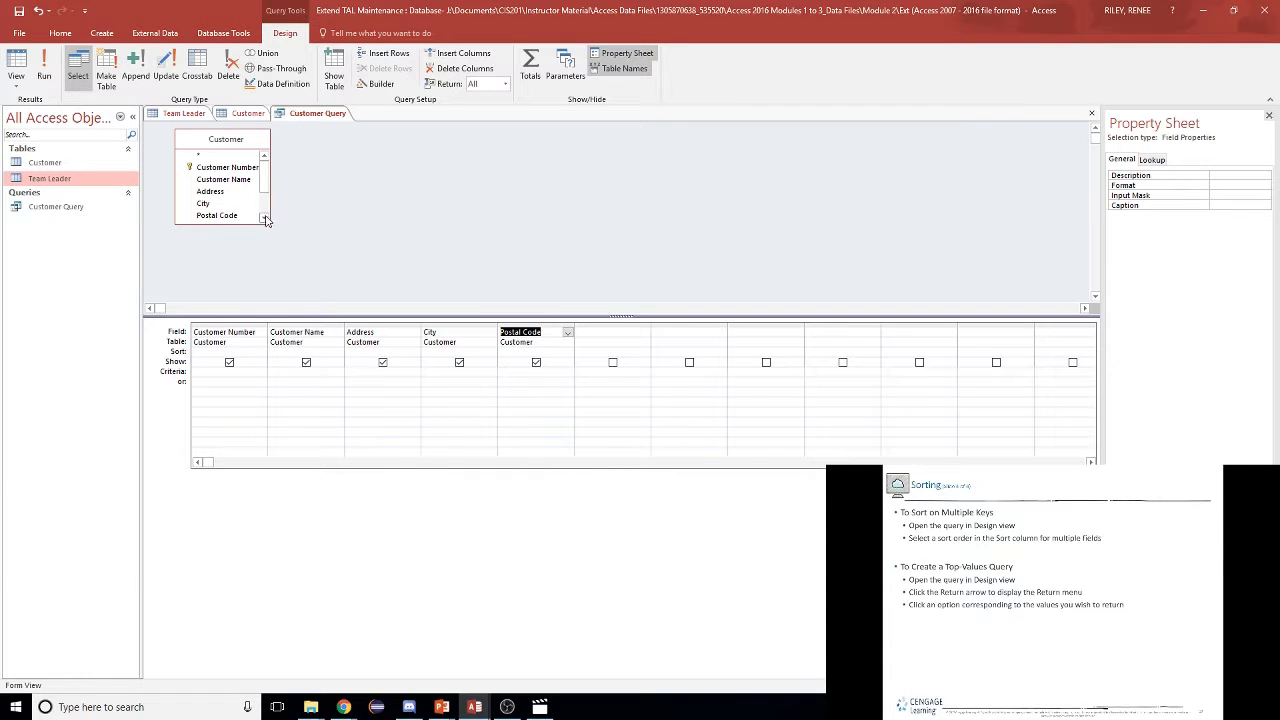
# - Add the Telephone Number, Amount Paid, Balance and Team Leader Number fields to the design grid
pyautogui.click(264, 218)
pyautogui.click(264, 218)
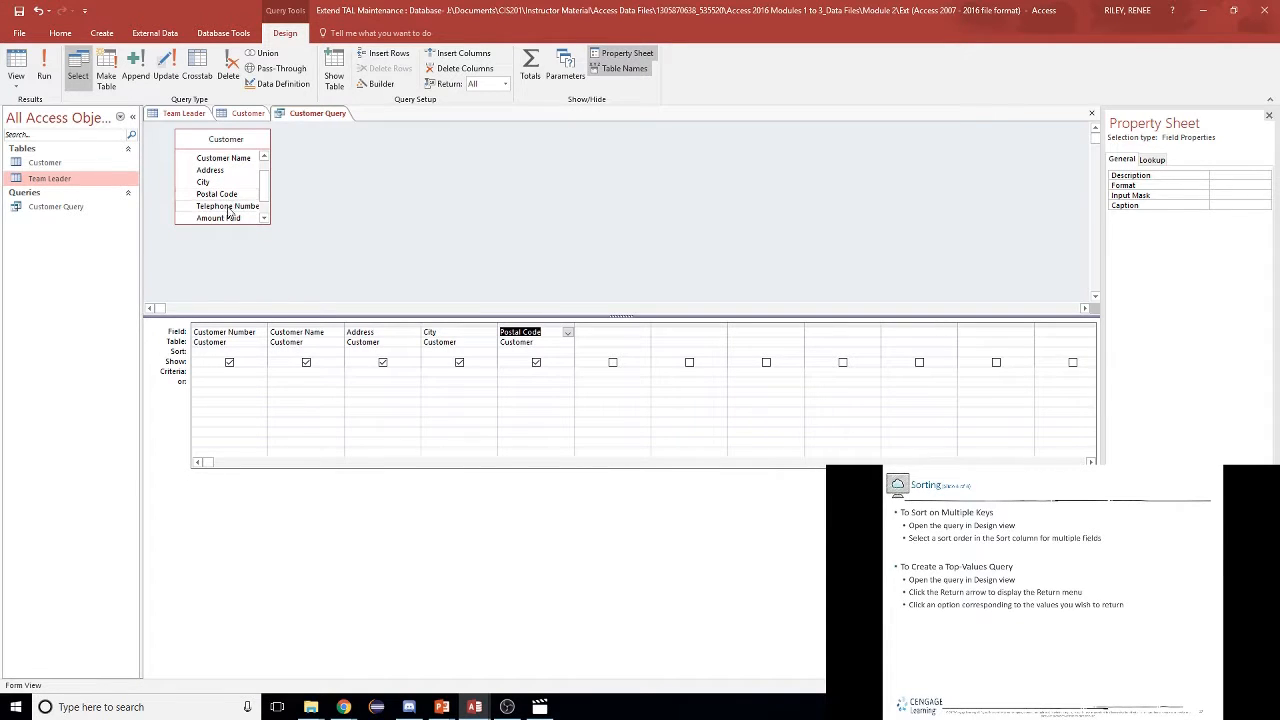
pyautogui.doubleClick(228, 205)
pyautogui.doubleClick(226, 218)
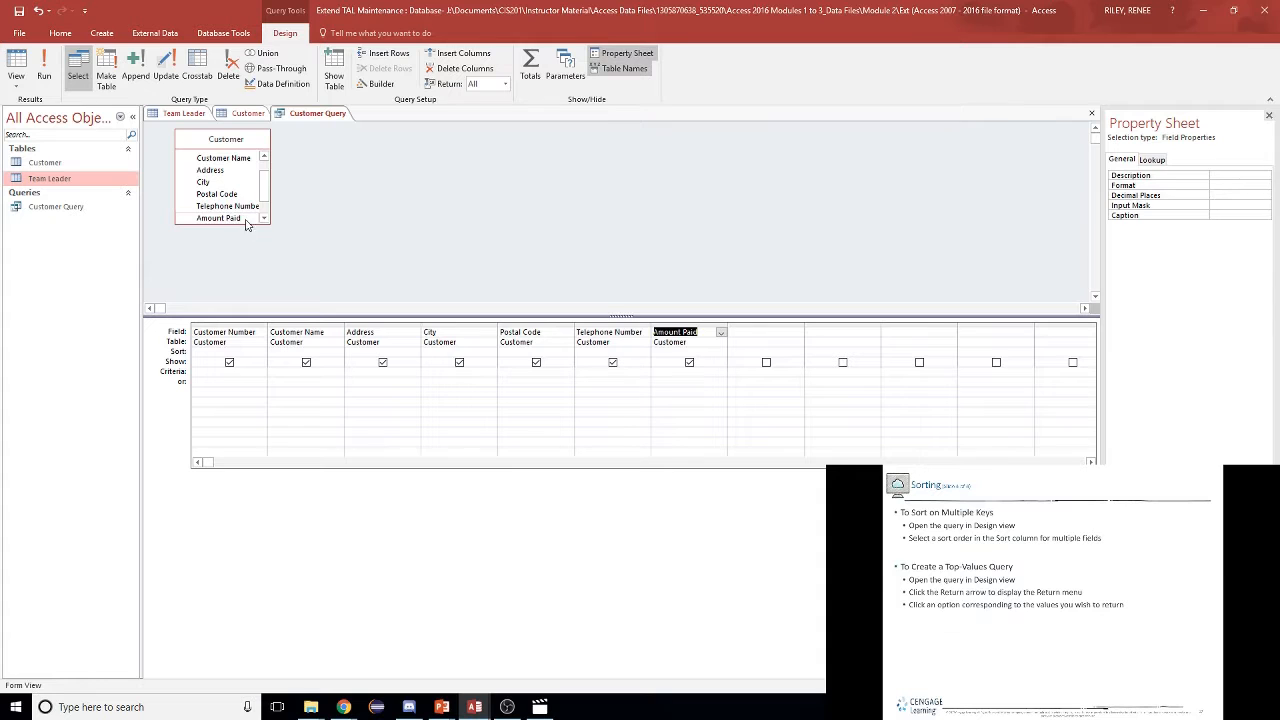
pyautogui.click(264, 218)
pyautogui.click(264, 218)
pyautogui.doubleClick(205, 208)
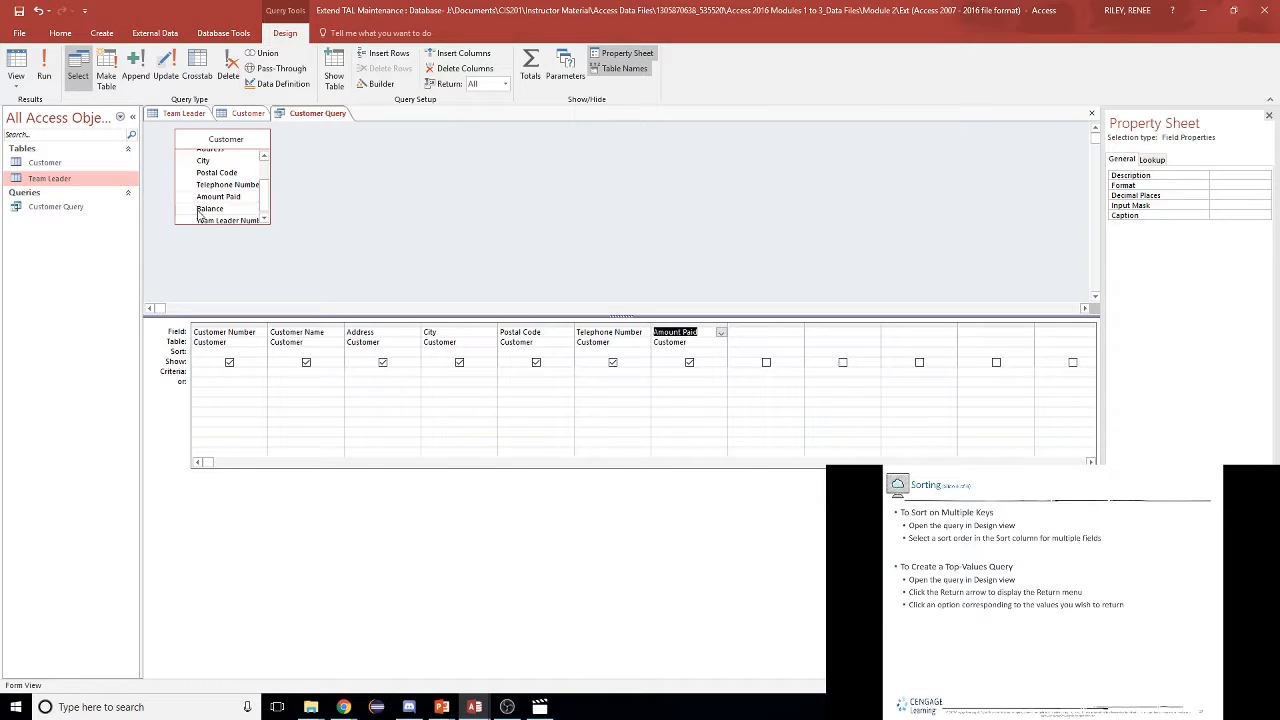
pyautogui.doubleClick(213, 222)
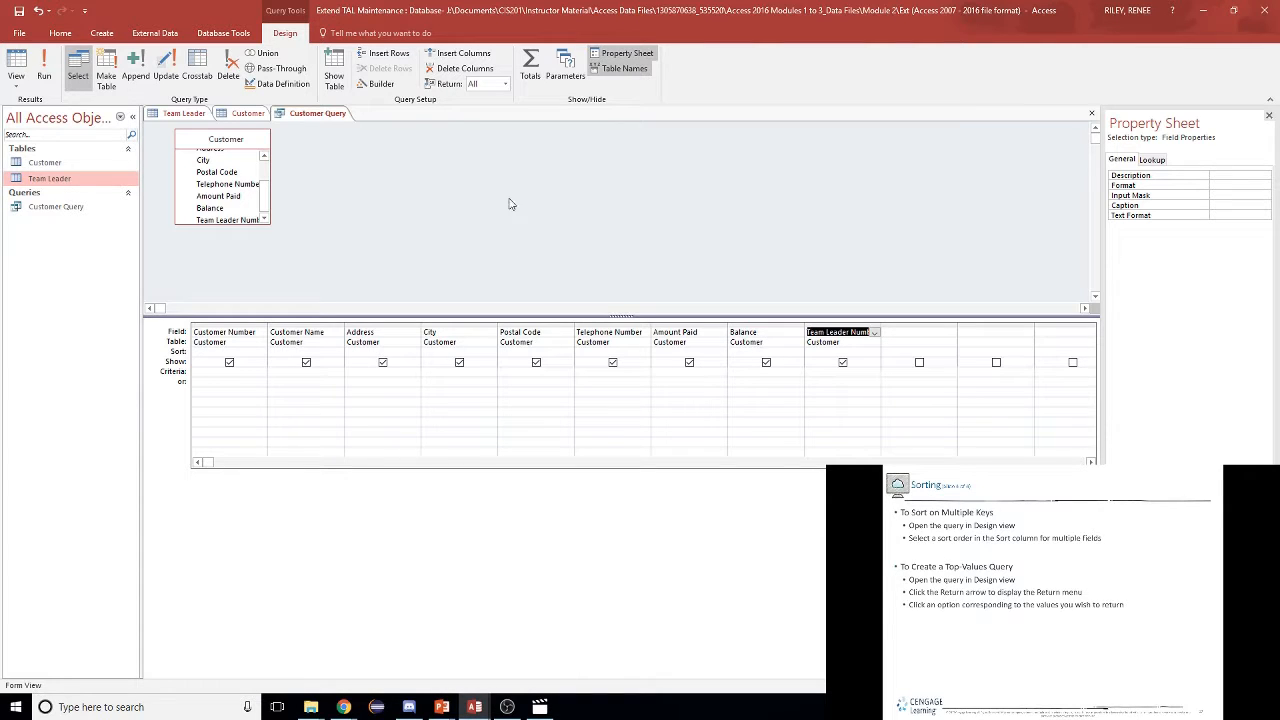
# - Limit Customer Query to return the top 5 values and run the query
pyautogui.click(506, 84)
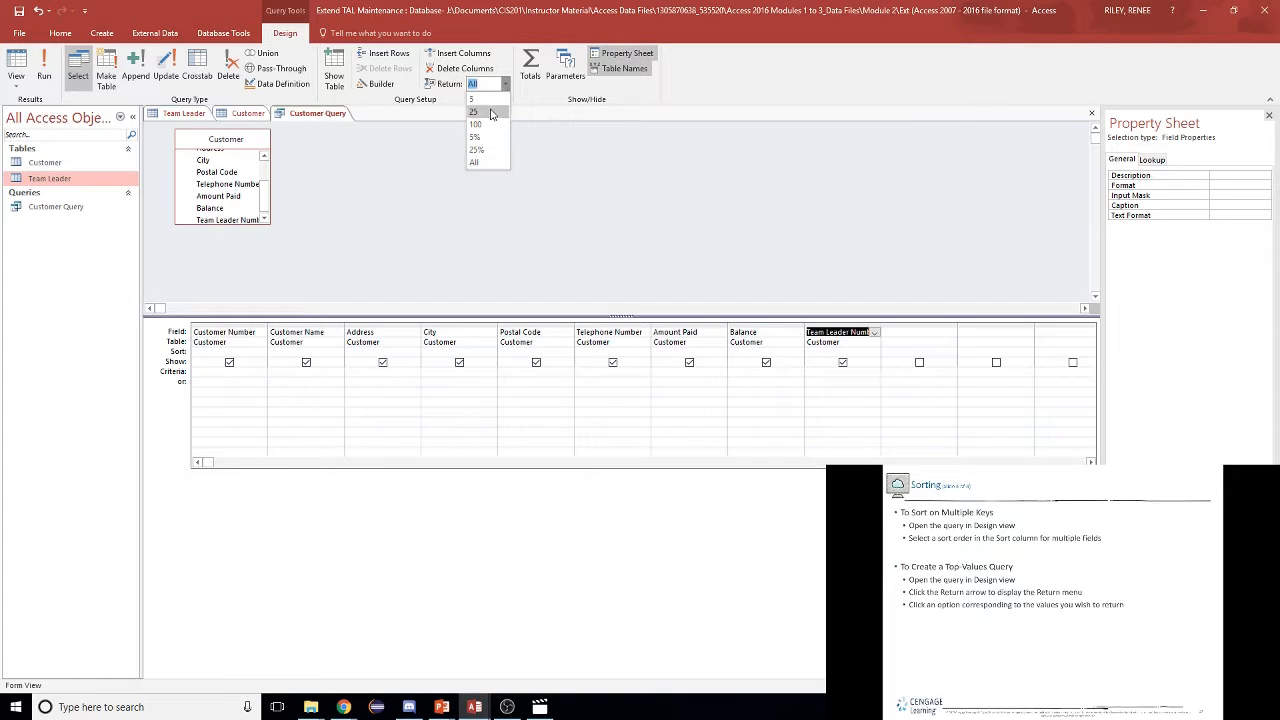
pyautogui.click(486, 98)
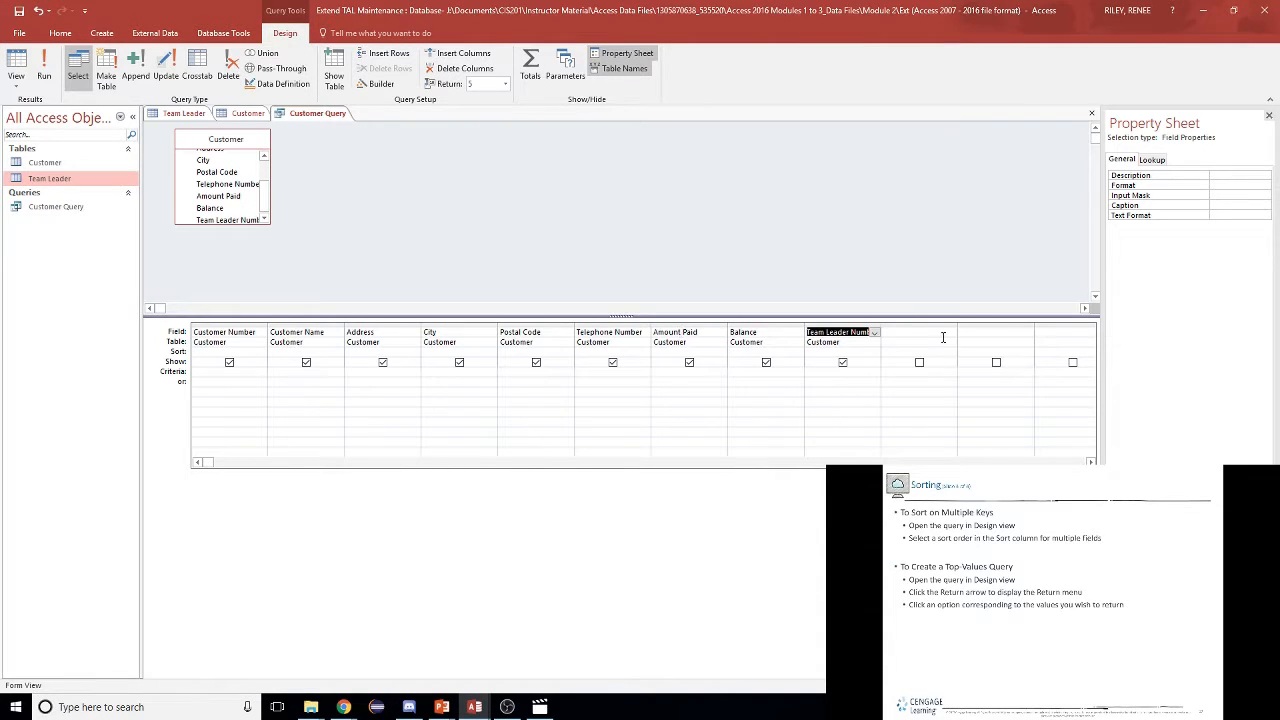
pyautogui.click(772, 334)
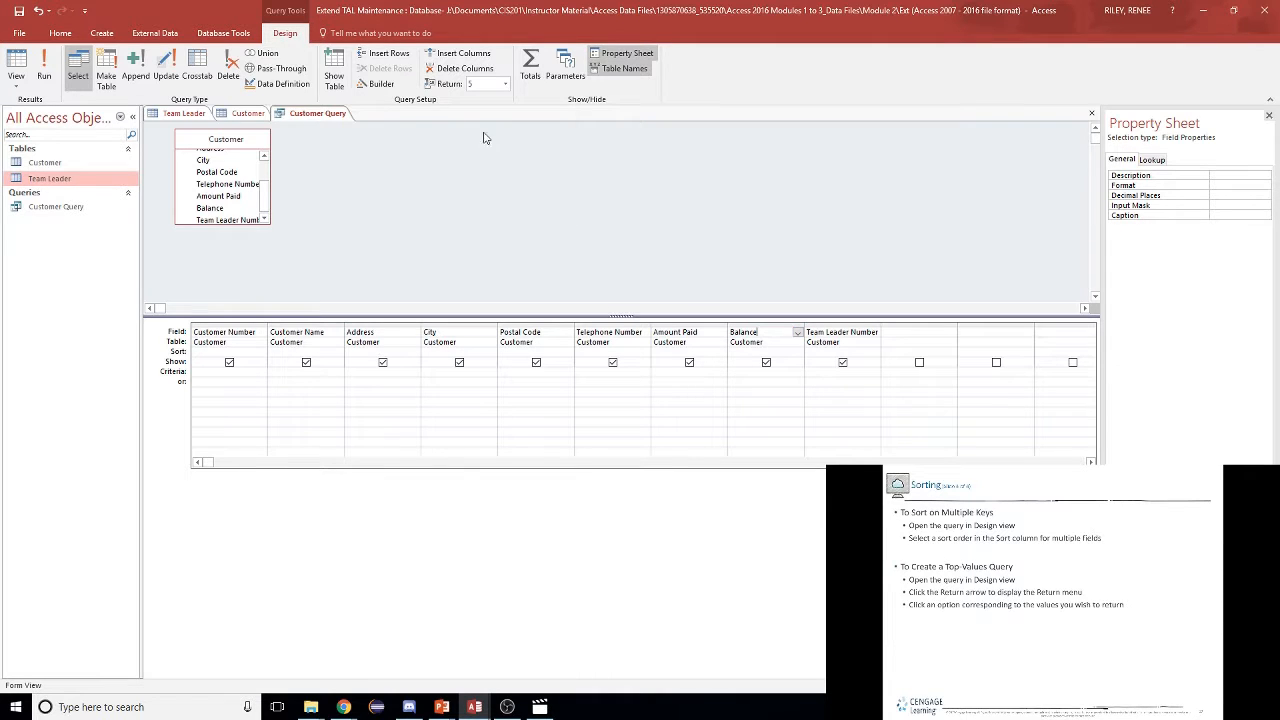
pyautogui.click(48, 66)
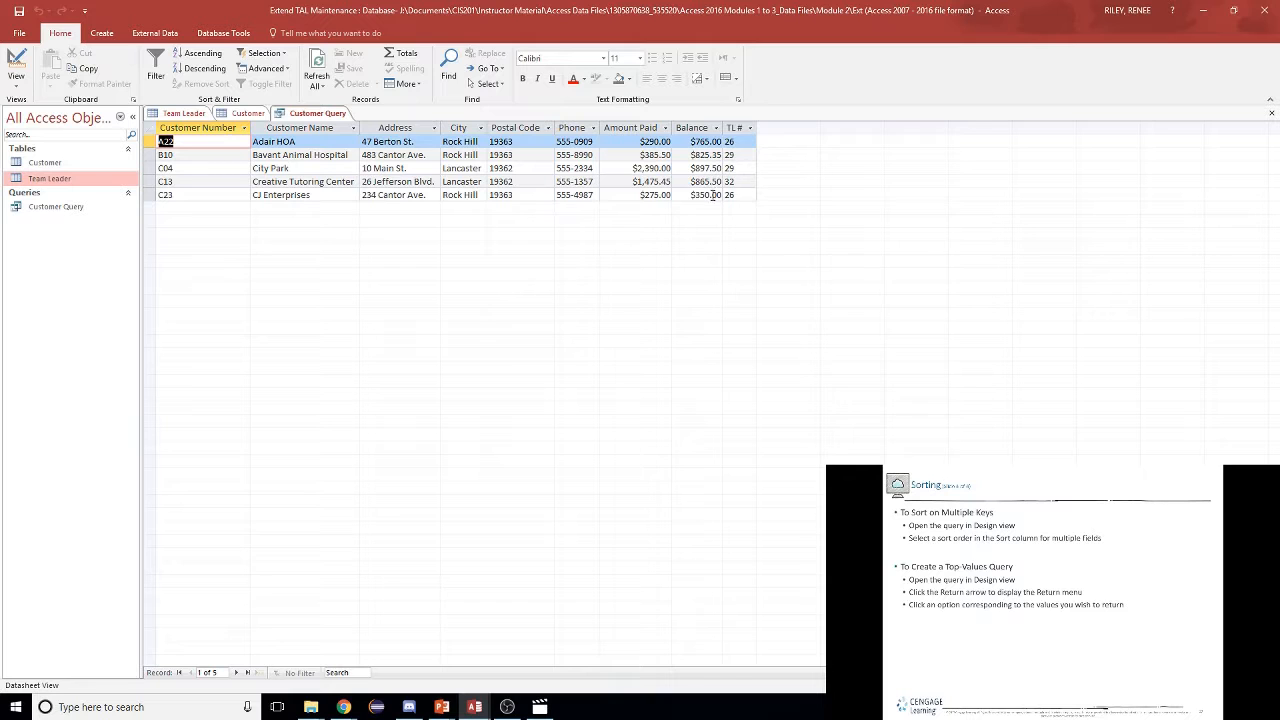
# - In Design view, sort Customer Query by Balance in descending order and run the query
pyautogui.click(14, 82)
pyautogui.click(45, 167)
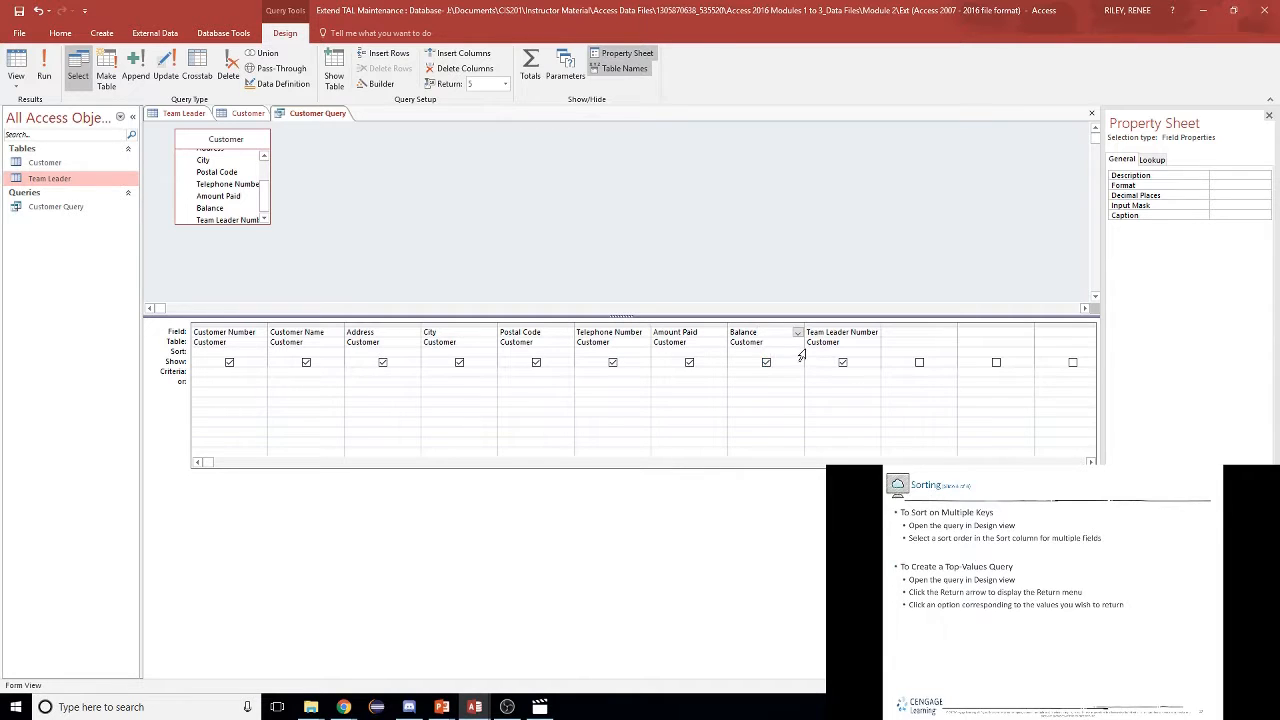
pyautogui.click(798, 353)
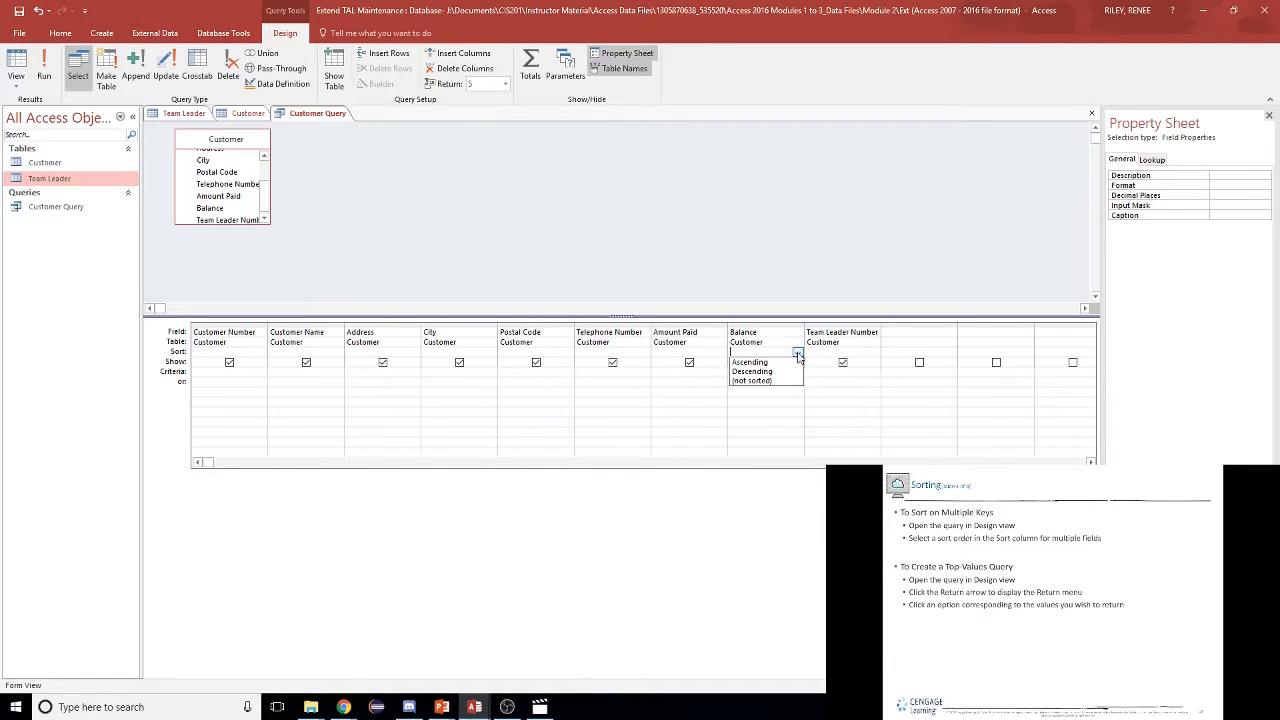
pyautogui.click(773, 372)
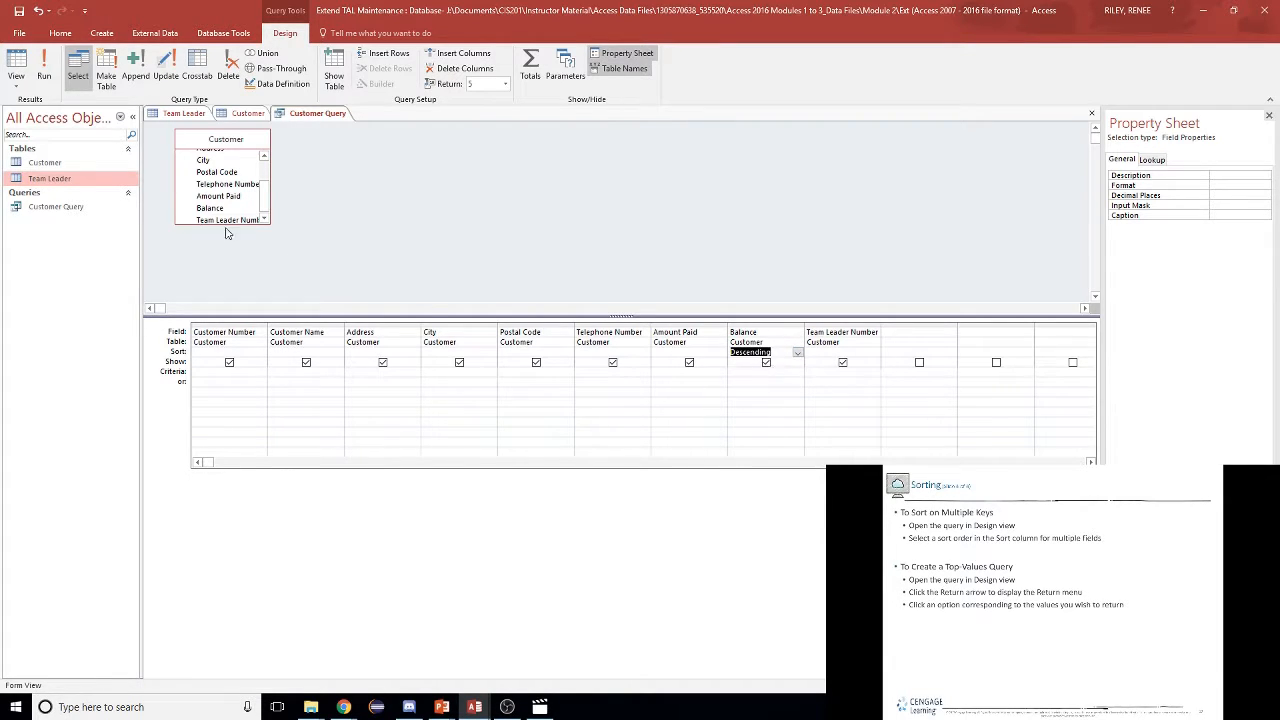
pyautogui.click(30, 72)
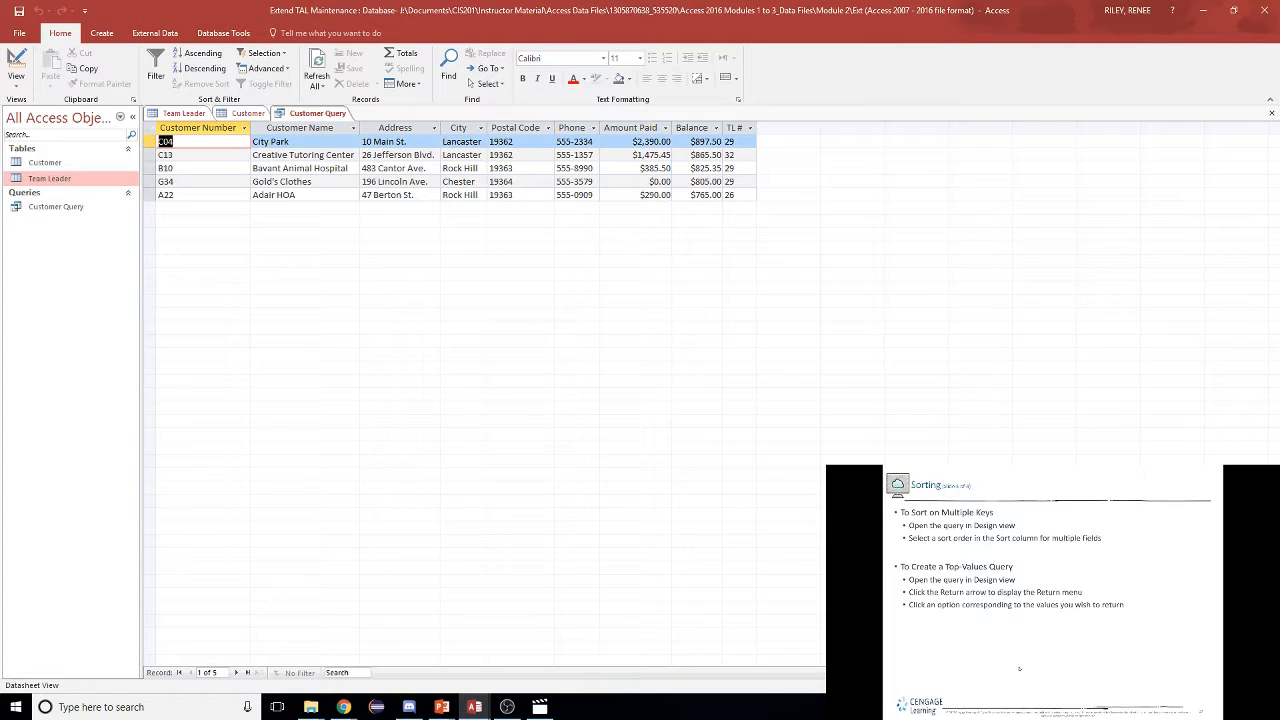
# - Advance the PowerPoint slides to Joining Tables and start a new query in Design view in Access
pyautogui.hotkey('alt', 'Tab')
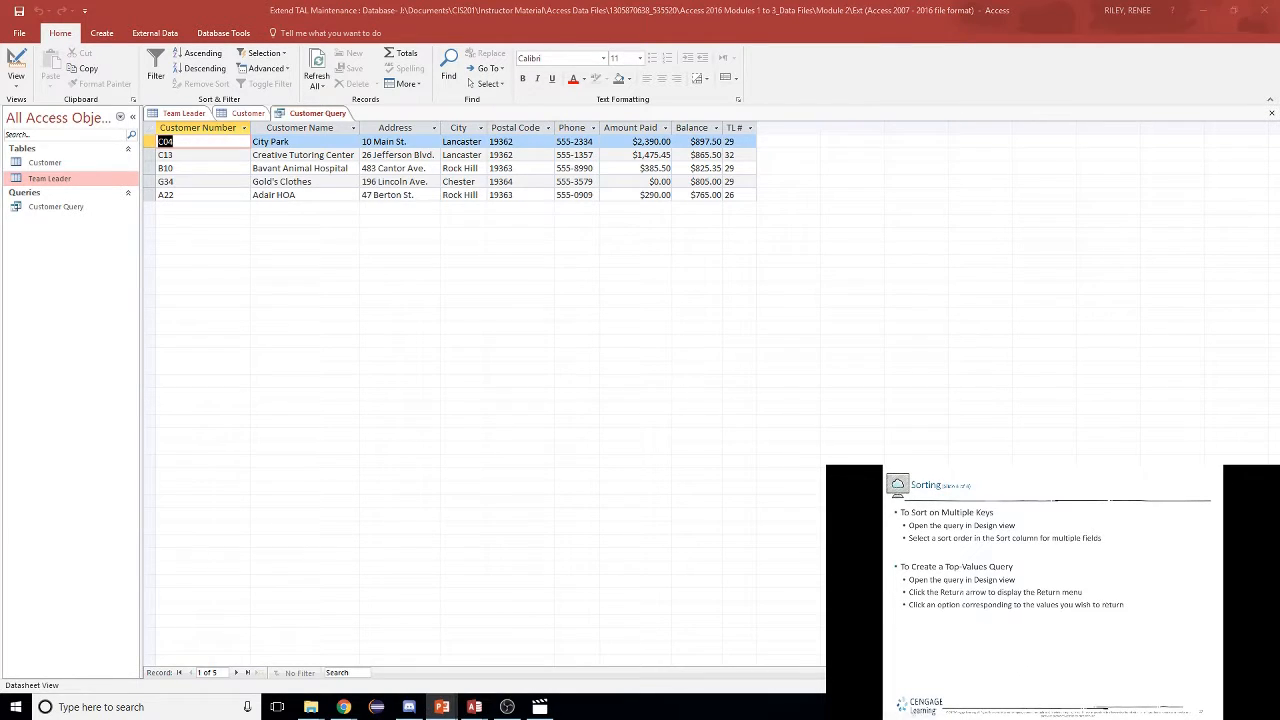
pyautogui.press('Right')
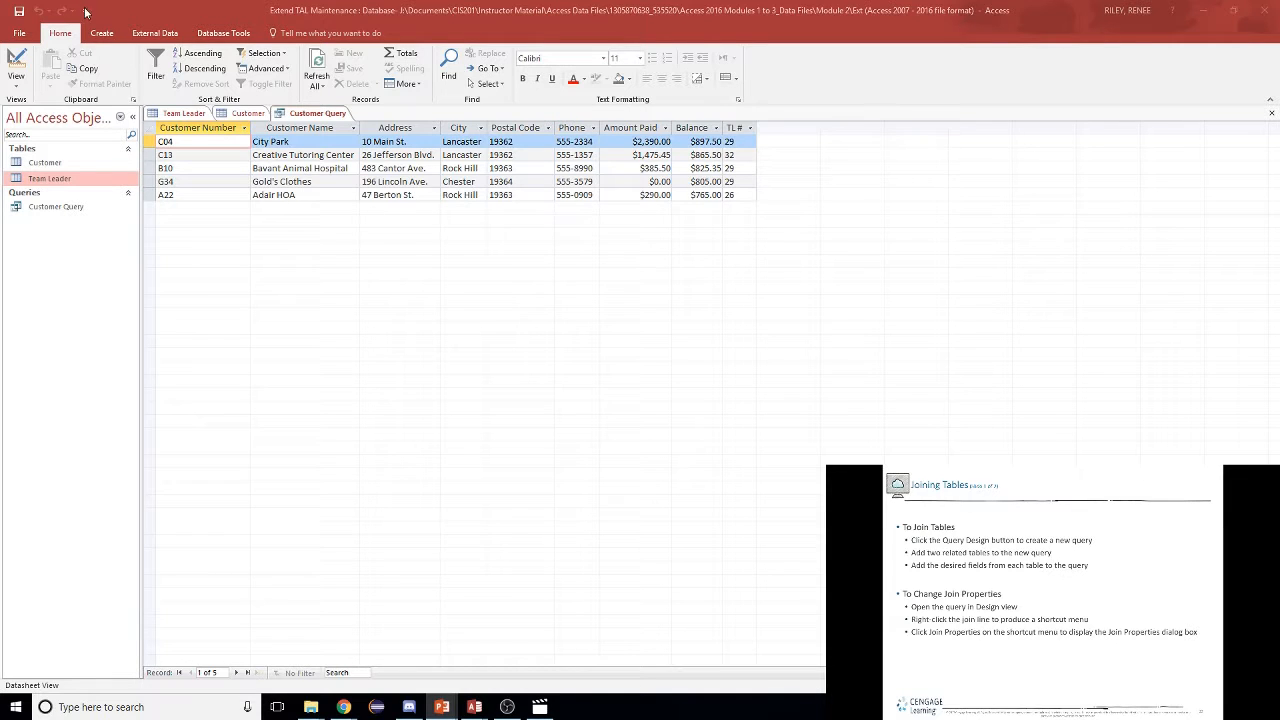
pyautogui.click(100, 35)
pyautogui.click(100, 35)
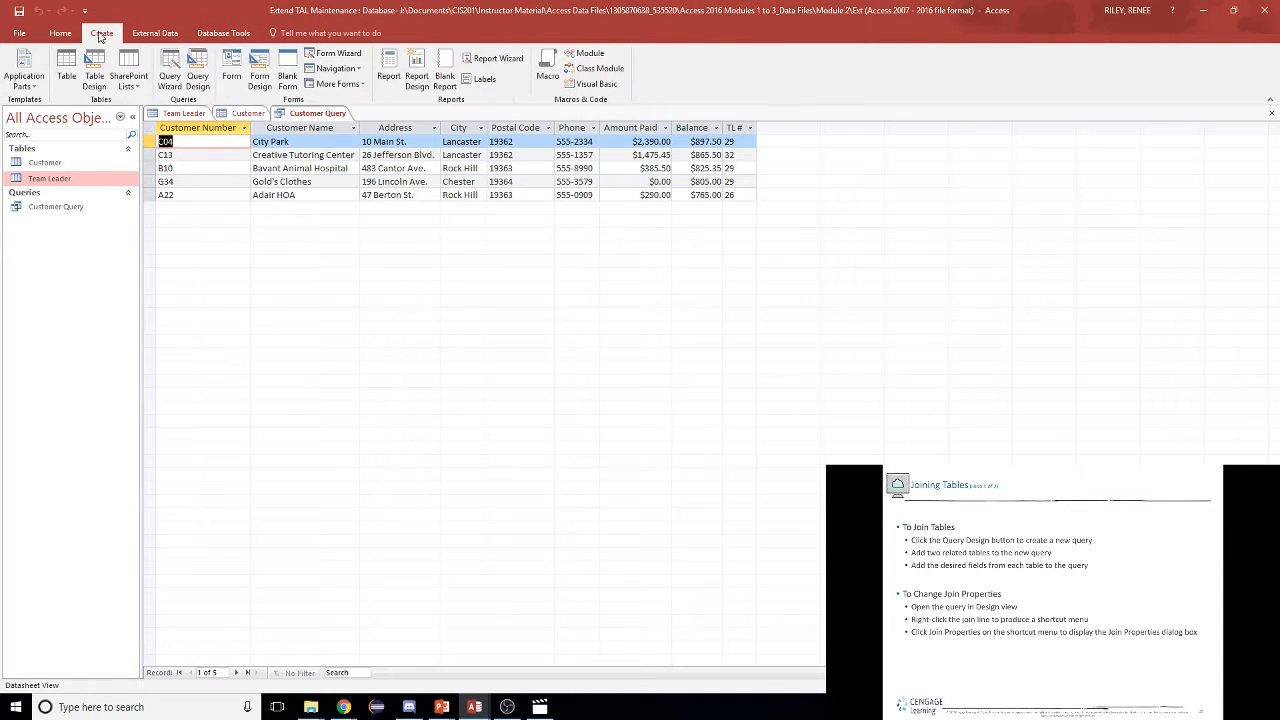
pyautogui.click(203, 78)
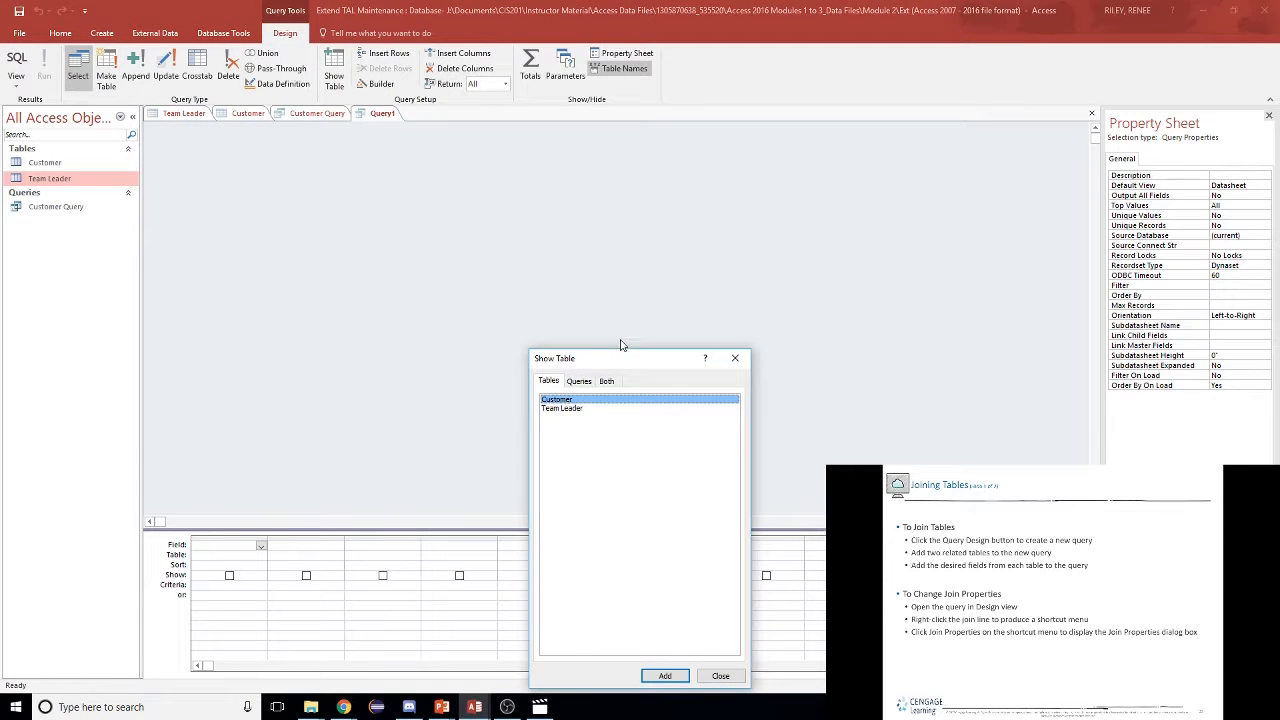
# - Add the Customer table to the new query and select the Team Leader table
pyautogui.moveTo(623, 357); pyautogui.dragTo(580, 210)
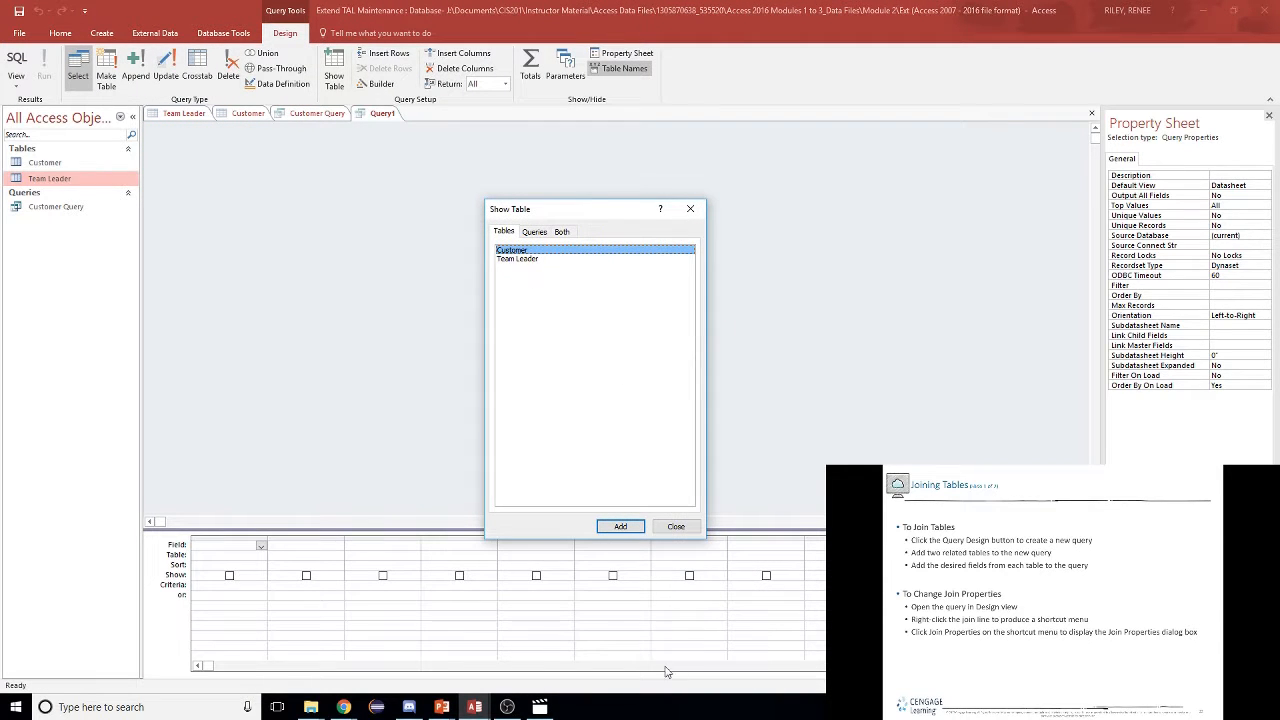
pyautogui.click(621, 530)
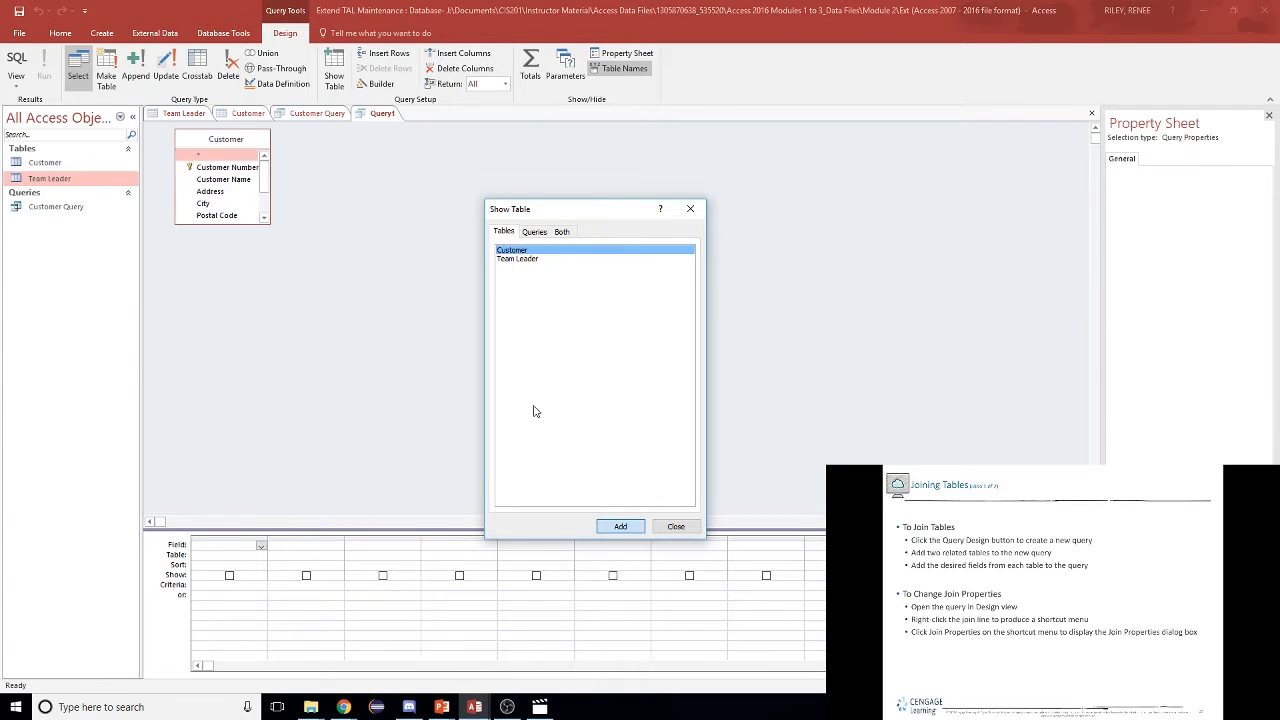
pyautogui.click(519, 260)
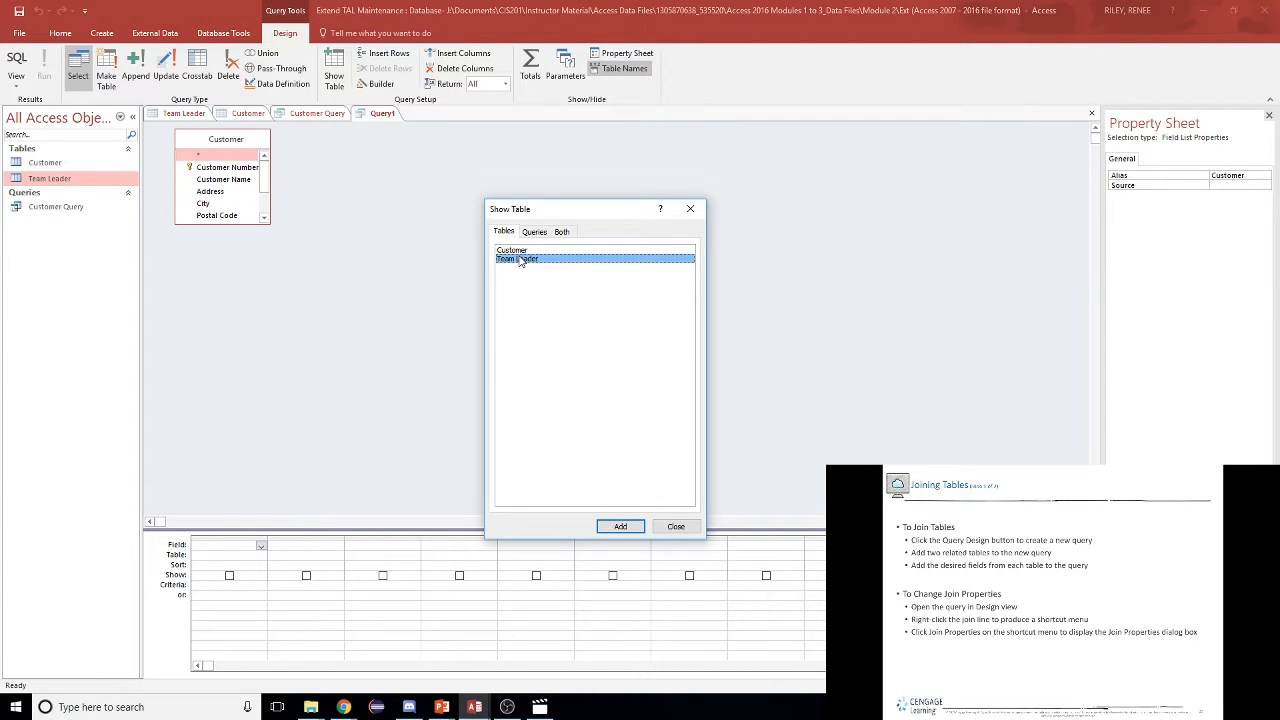
# - Add the Team Leader table to the query design and enlarge both table boxes to show all their fields
pyautogui.click(634, 528)
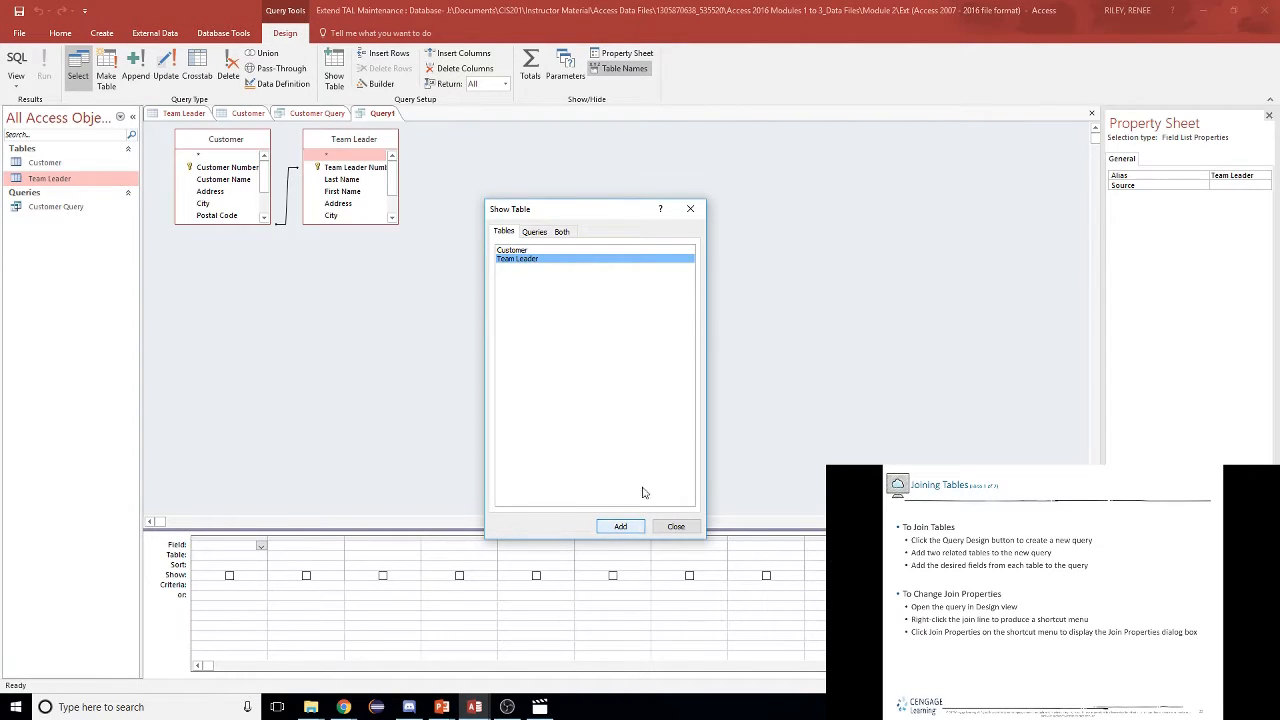
pyautogui.click(689, 530)
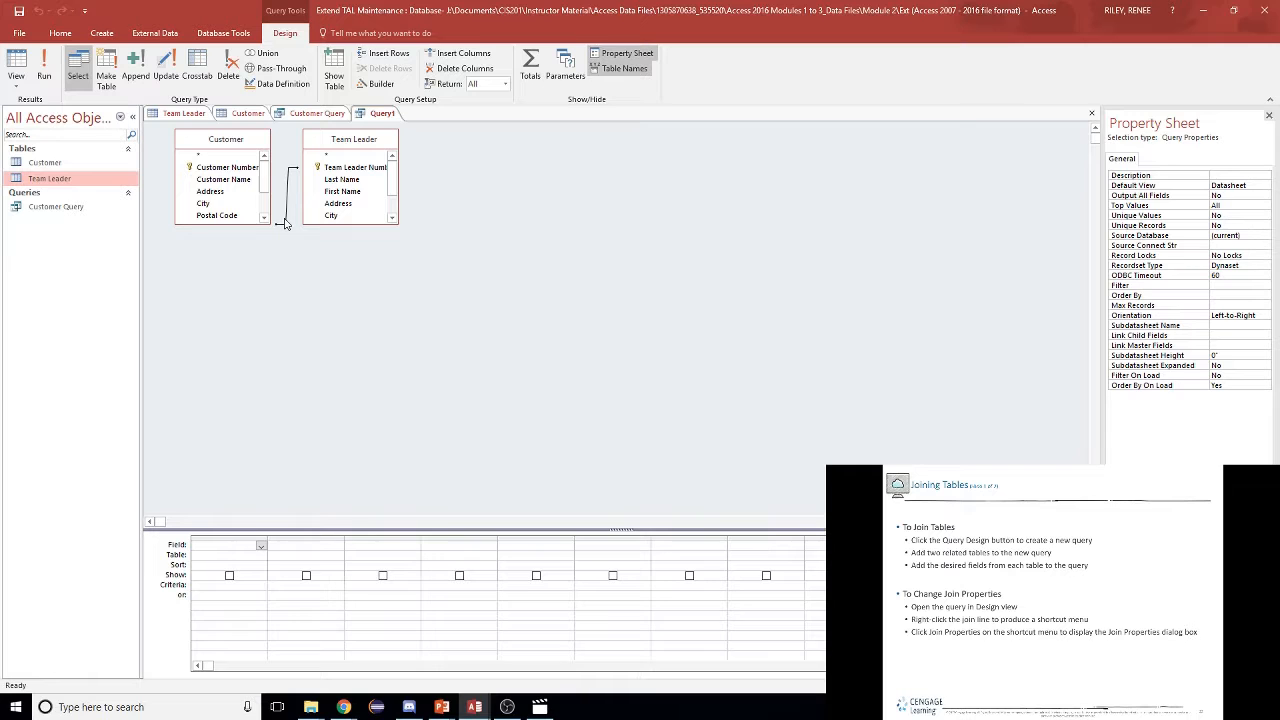
pyautogui.click(386, 224)
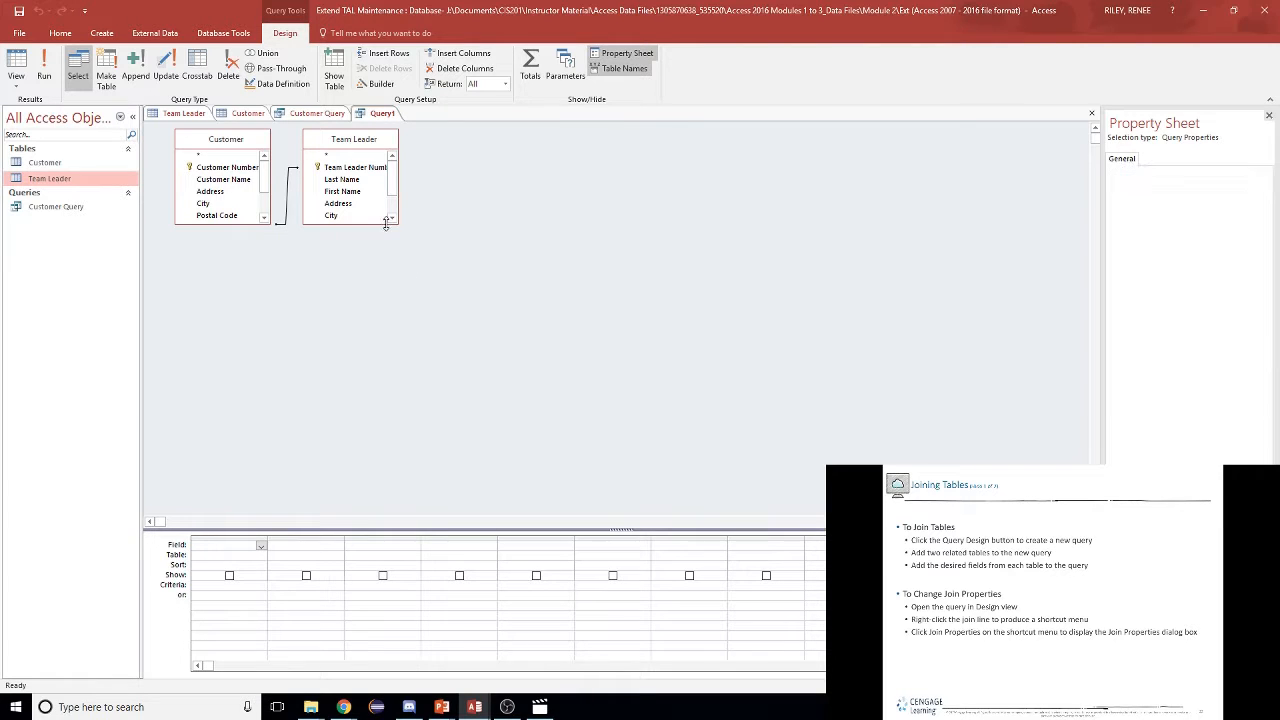
pyautogui.moveTo(386, 224); pyautogui.dragTo(388, 288)
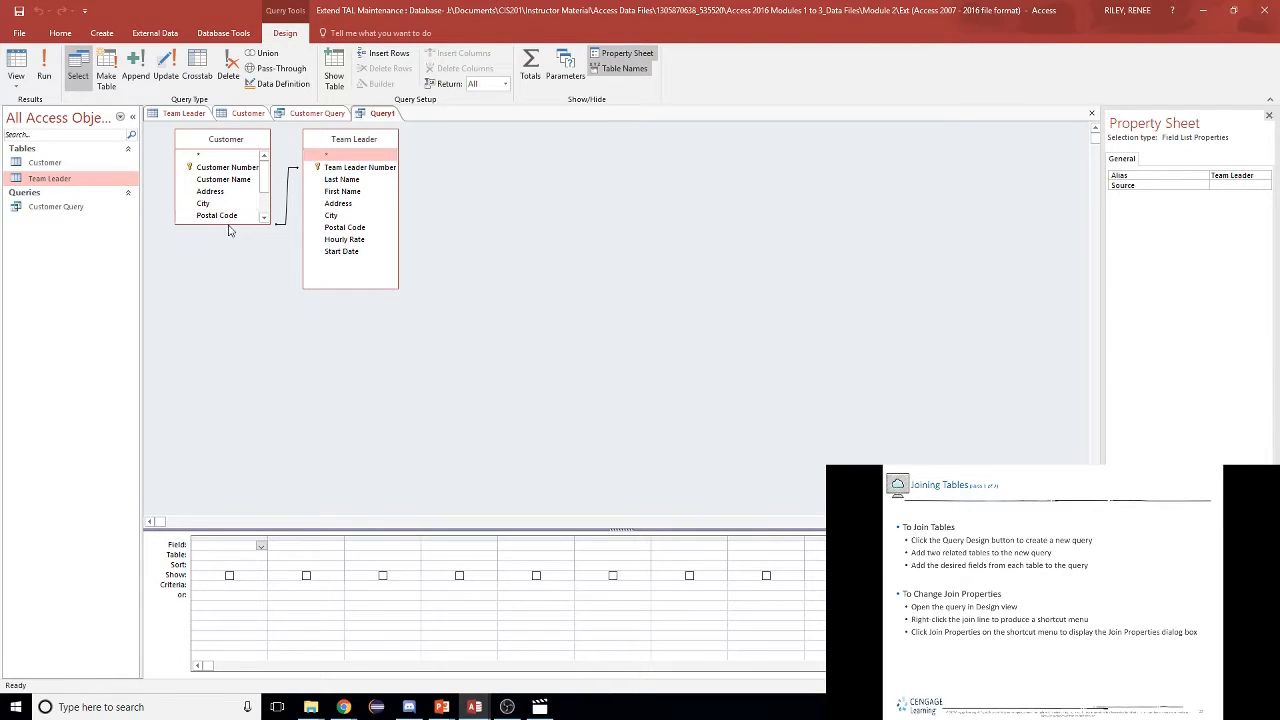
pyautogui.moveTo(228, 222); pyautogui.dragTo(228, 297)
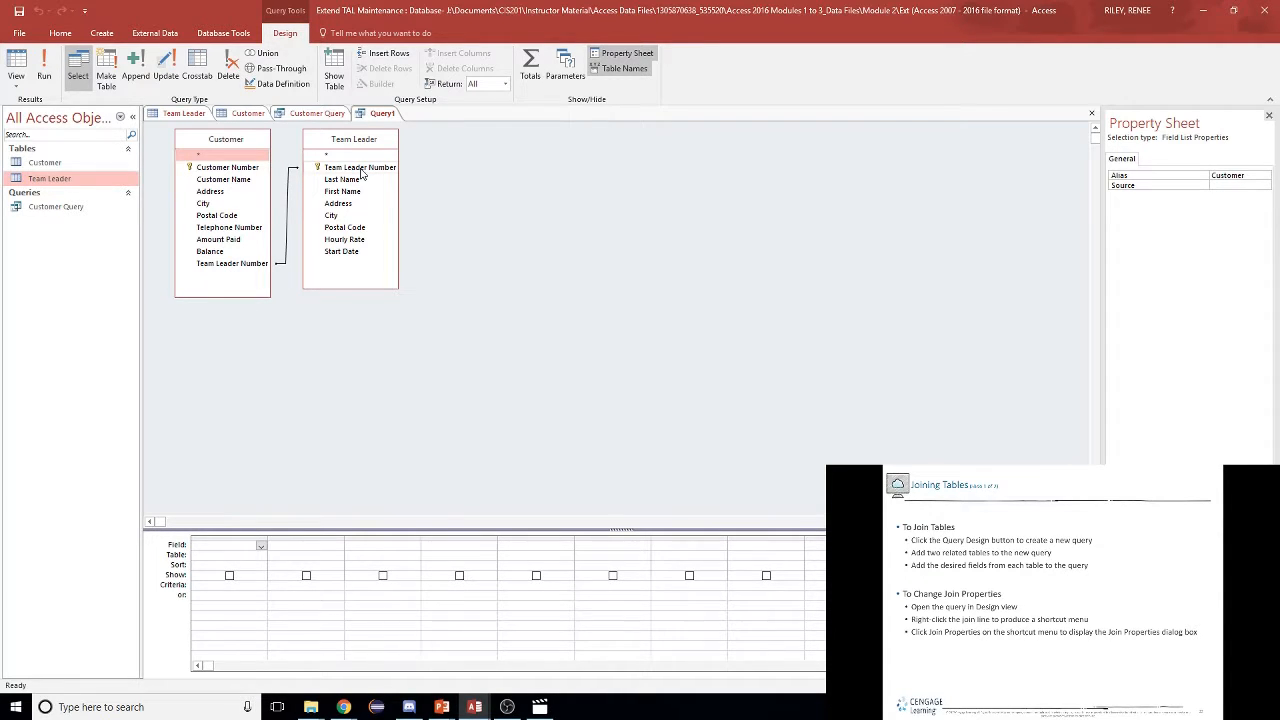
# - Add Team Leader Number from Team Leader, Team Leader Number from Customer, Last Name and Customer Name to the query, and run it
pyautogui.click(250, 268)
pyautogui.doubleClick(354, 169)
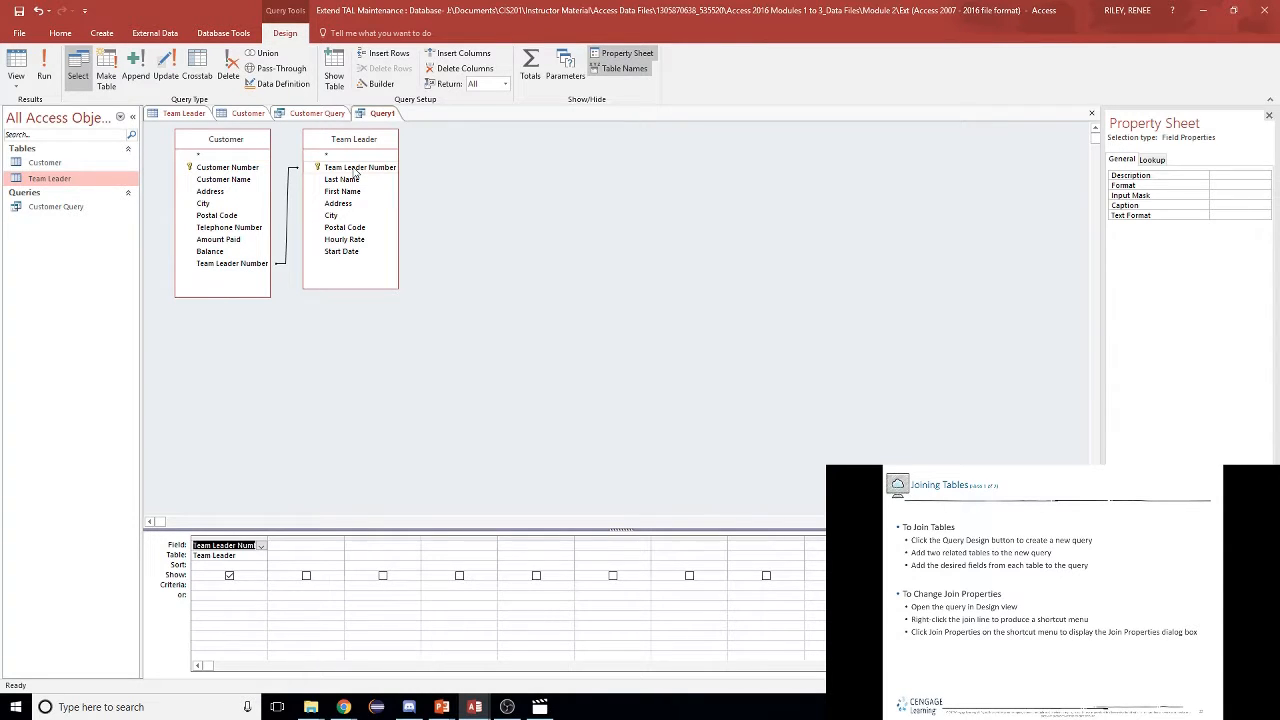
pyautogui.doubleClick(231, 265)
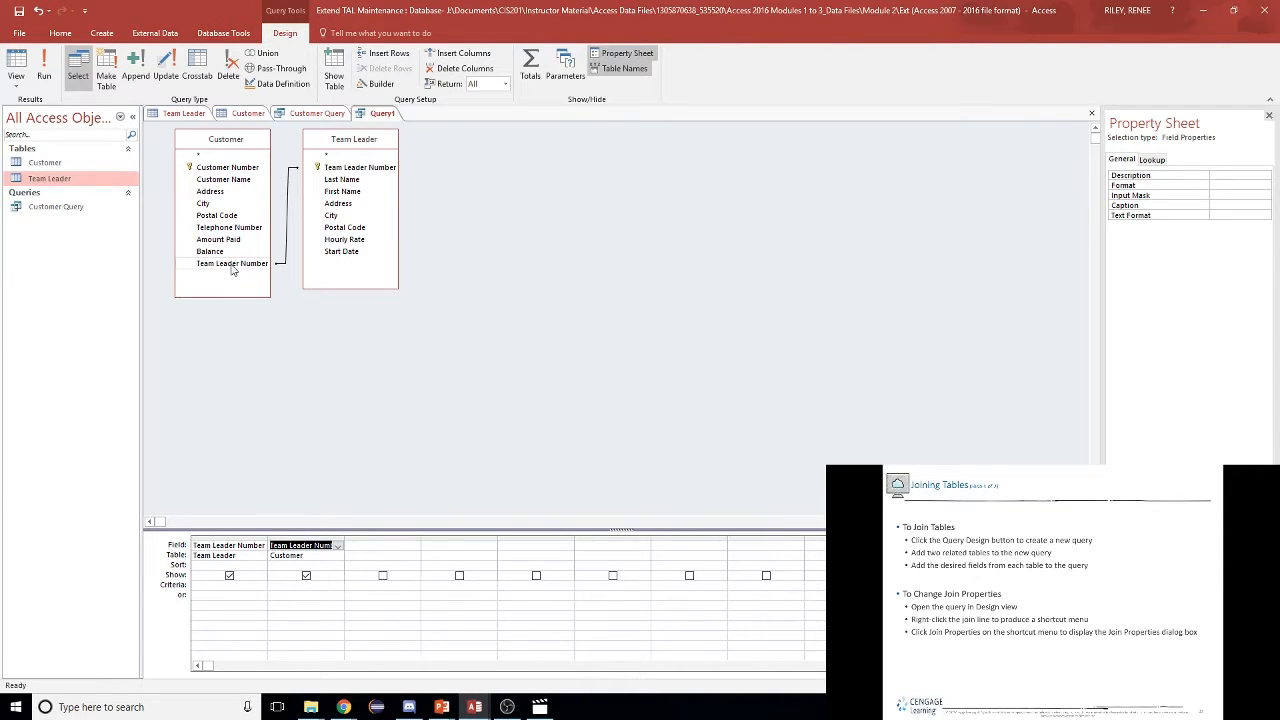
pyautogui.doubleClick(345, 180)
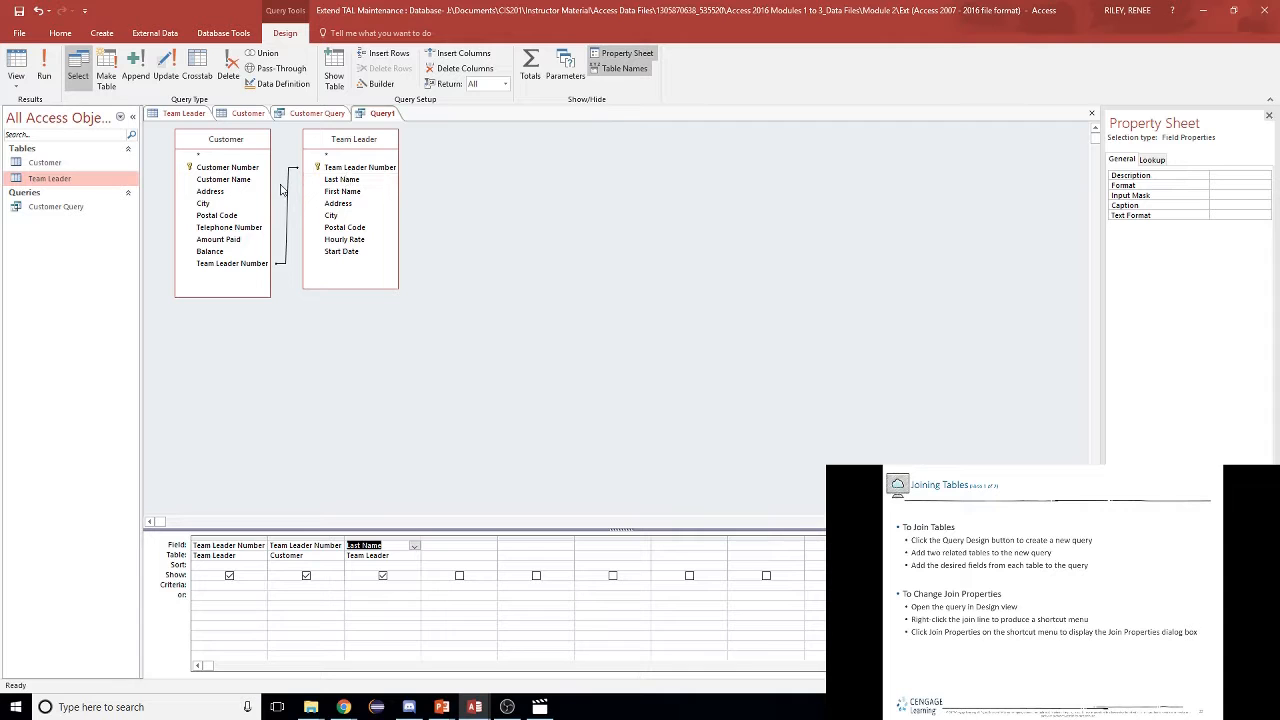
pyautogui.doubleClick(240, 180)
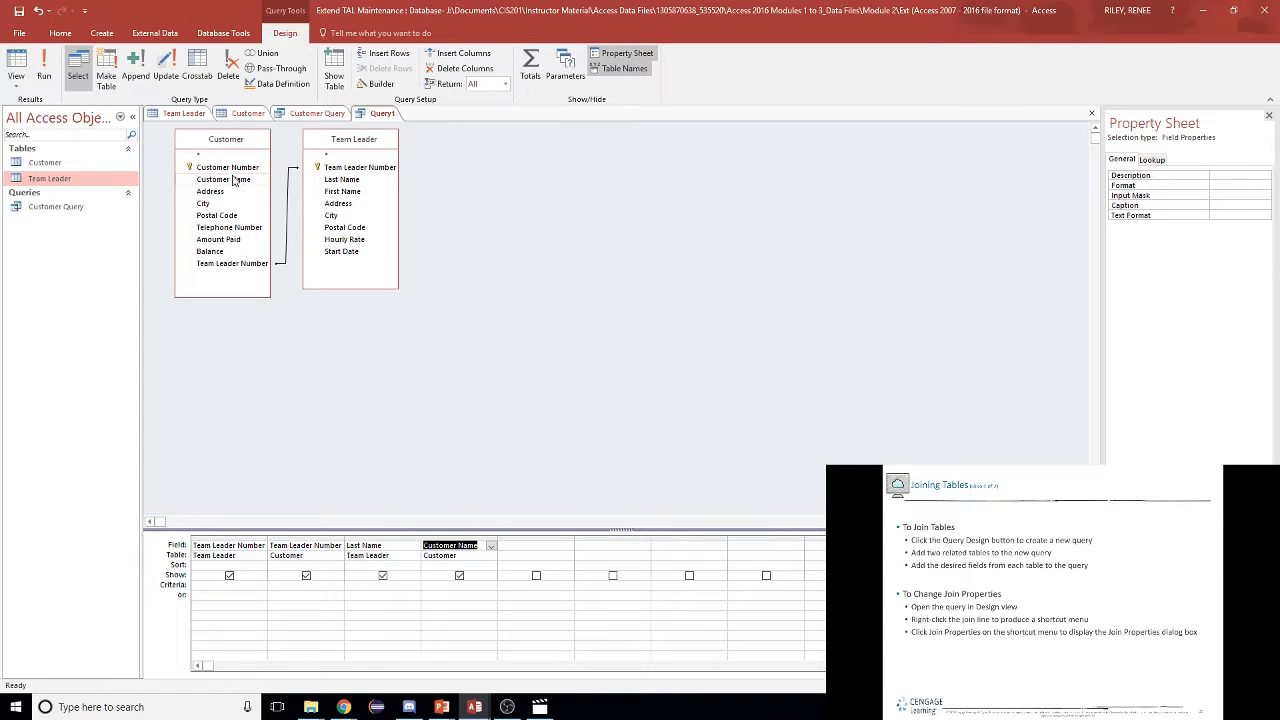
pyautogui.click(44, 72)
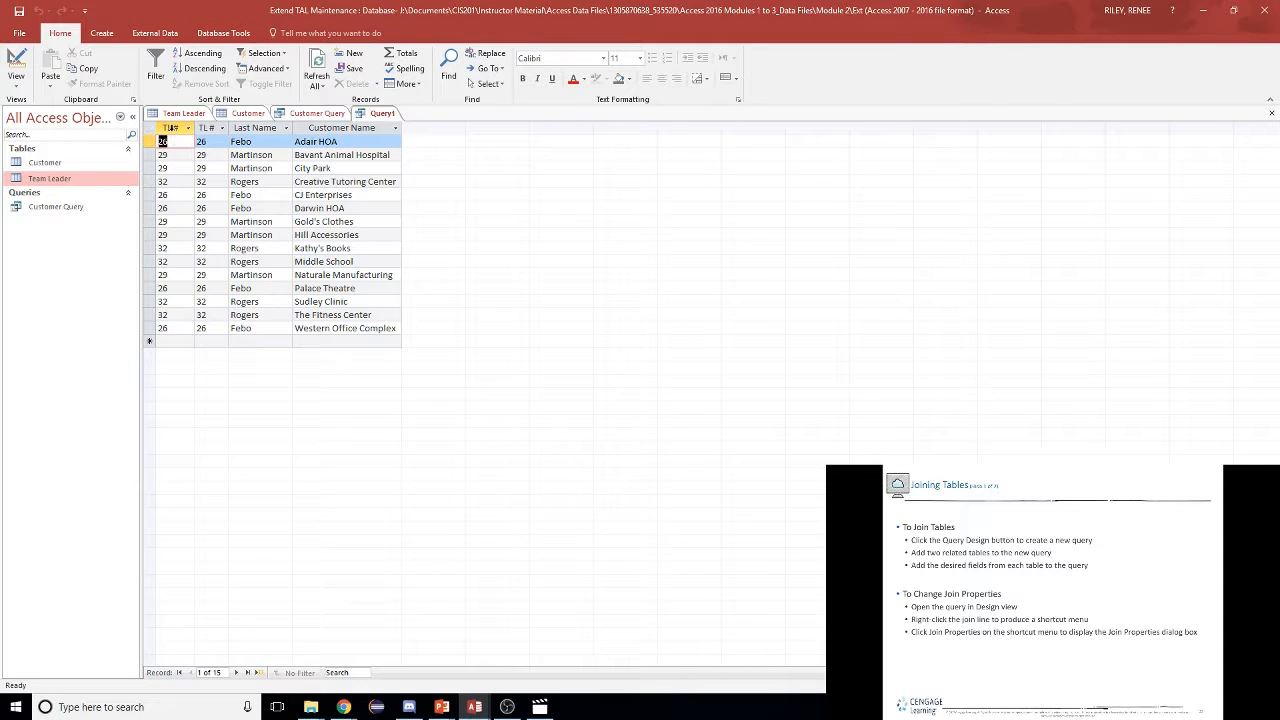
# - Sort the query results A to Z by the first TL # column
pyautogui.click(175, 129)
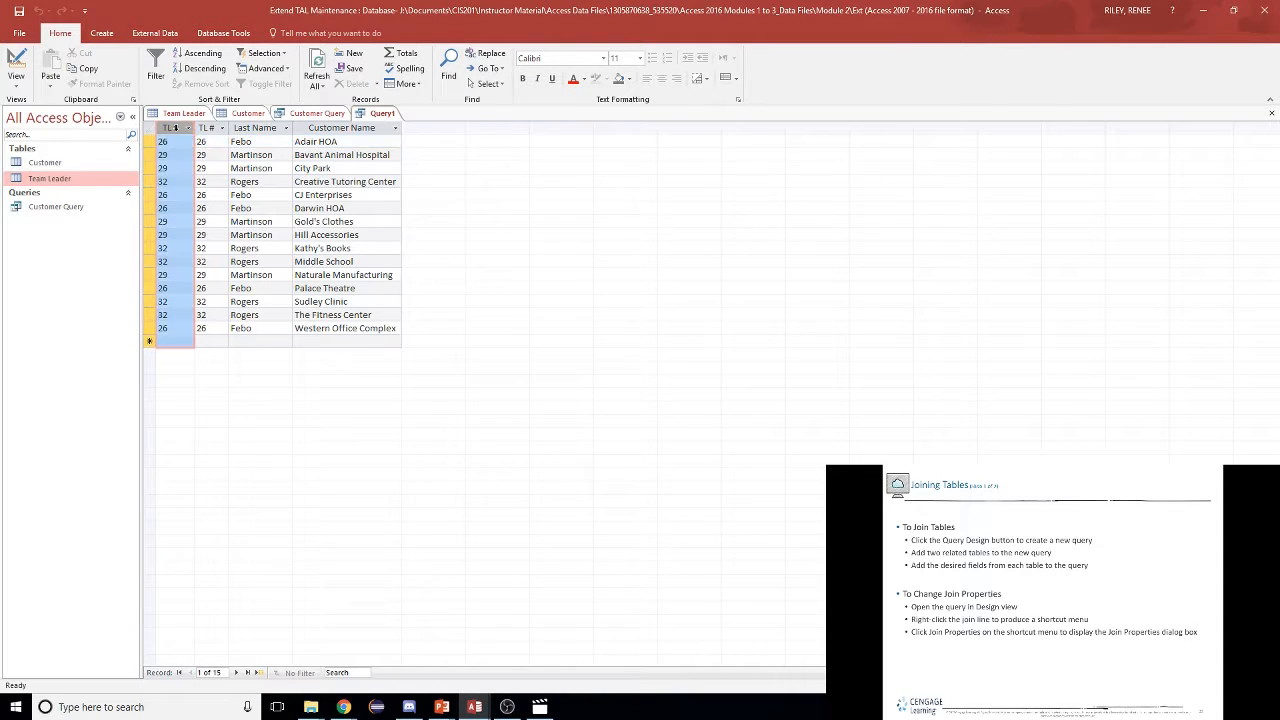
pyautogui.click(189, 130)
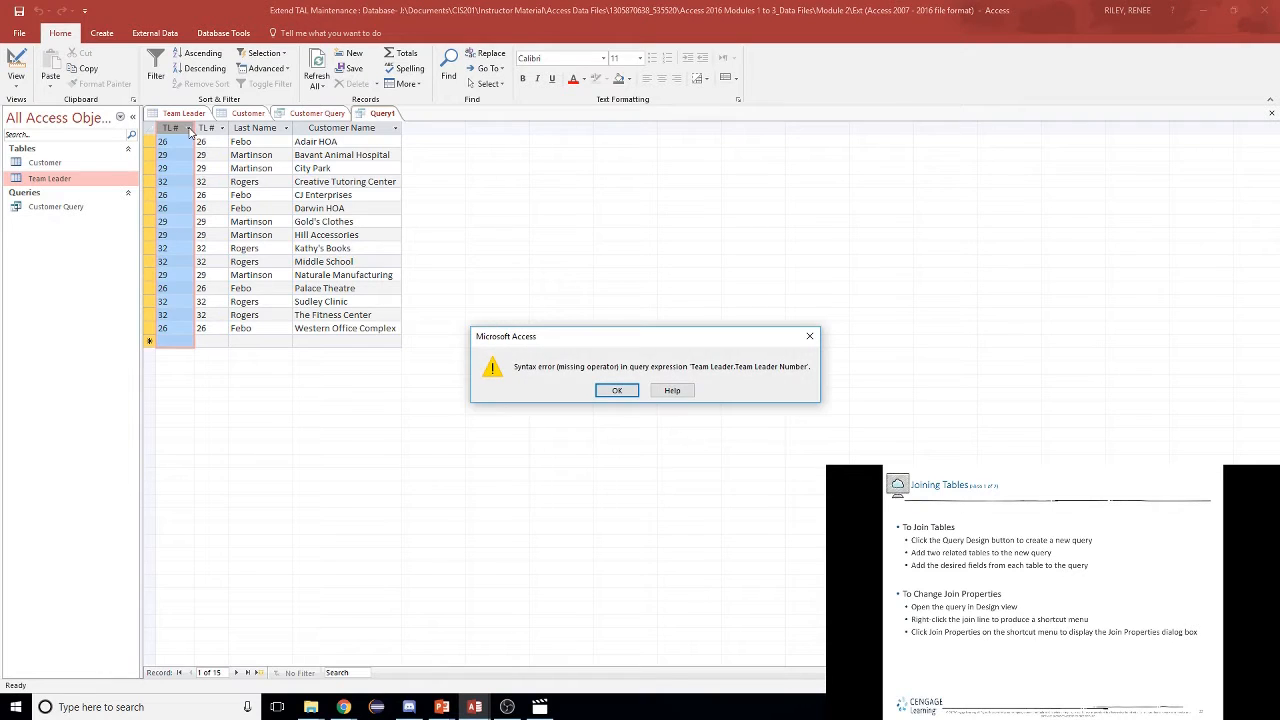
pyautogui.click(616, 390)
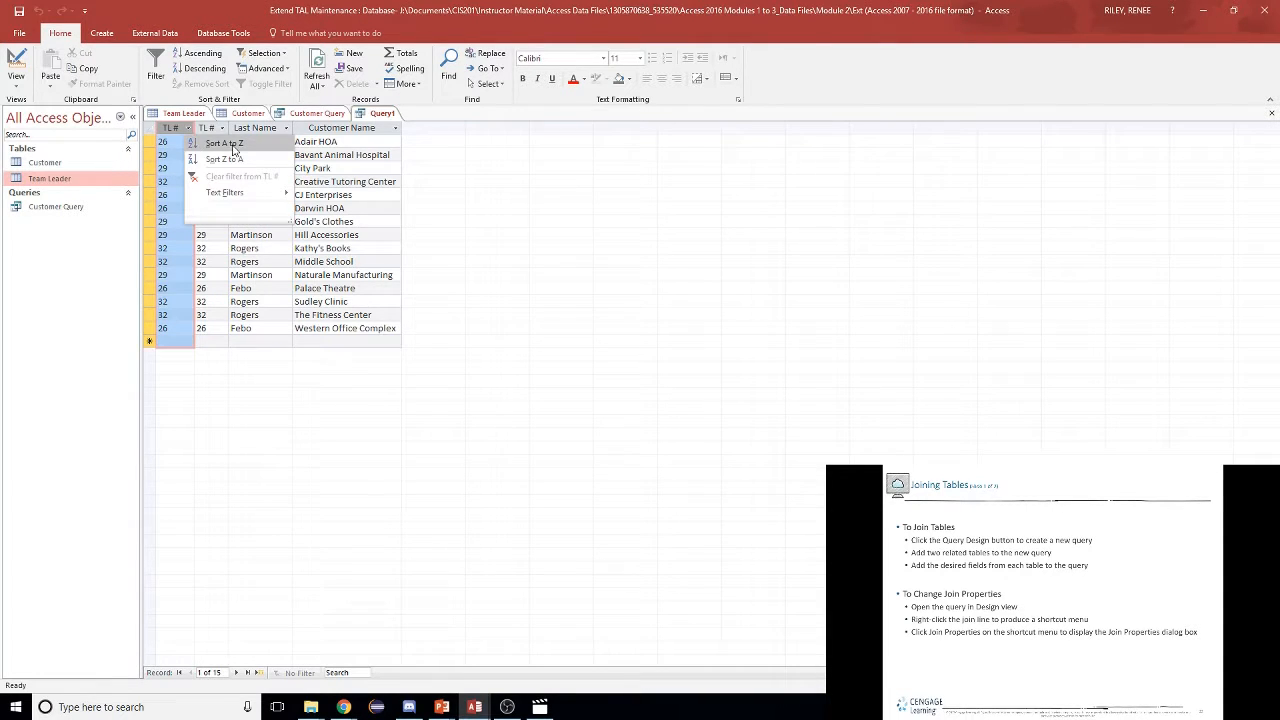
pyautogui.click(233, 146)
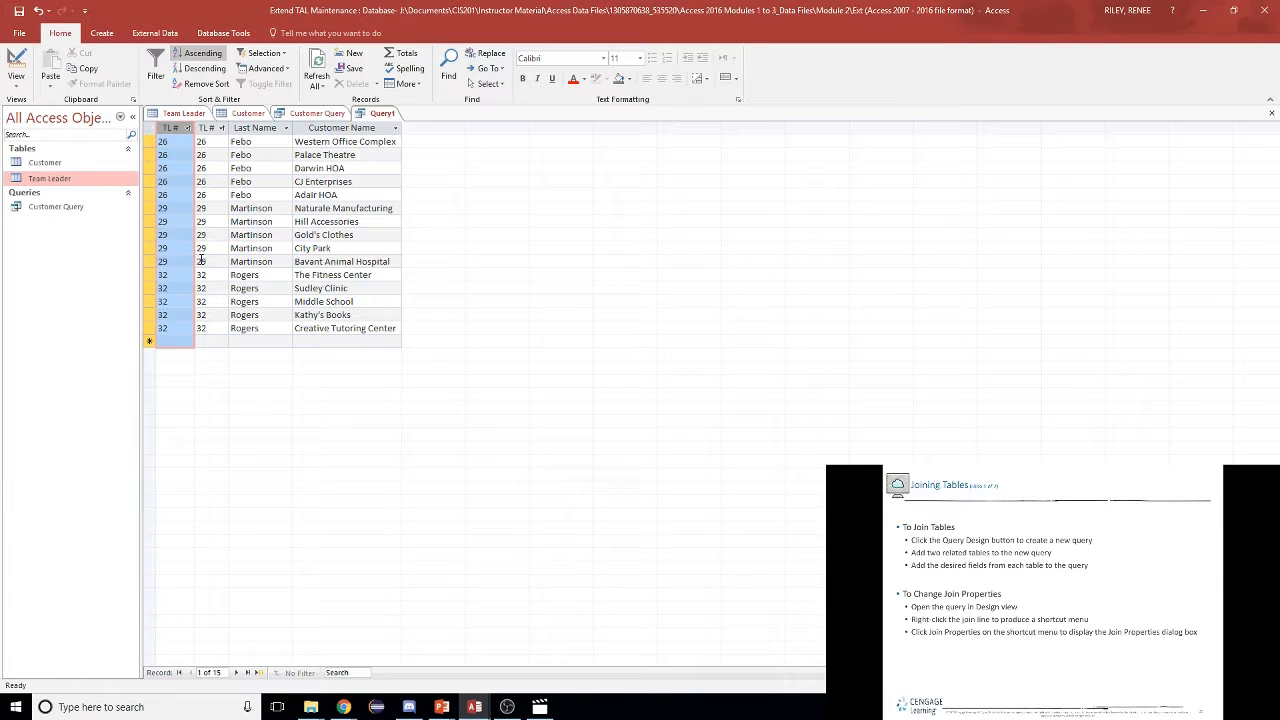
# - In Design View, set the join properties to include all Customer records and only the matching Team Leader records
pyautogui.click(17, 80)
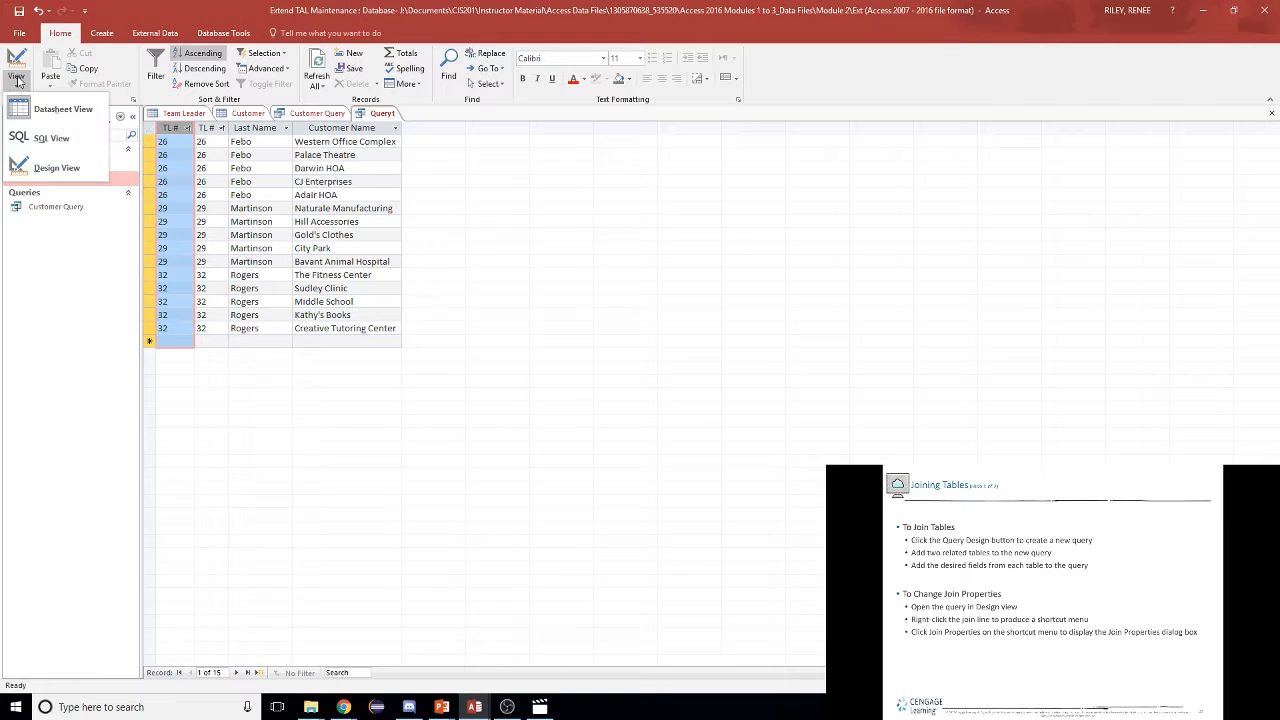
pyautogui.click(30, 167)
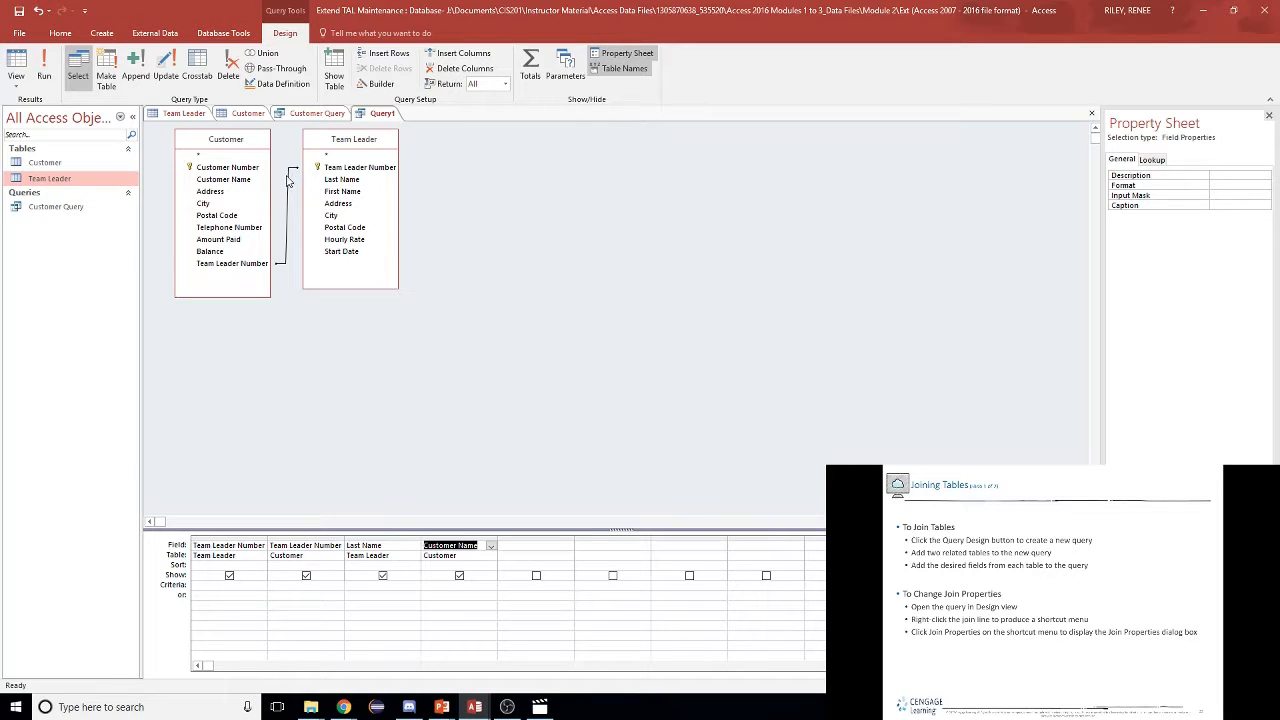
pyautogui.click(288, 234)
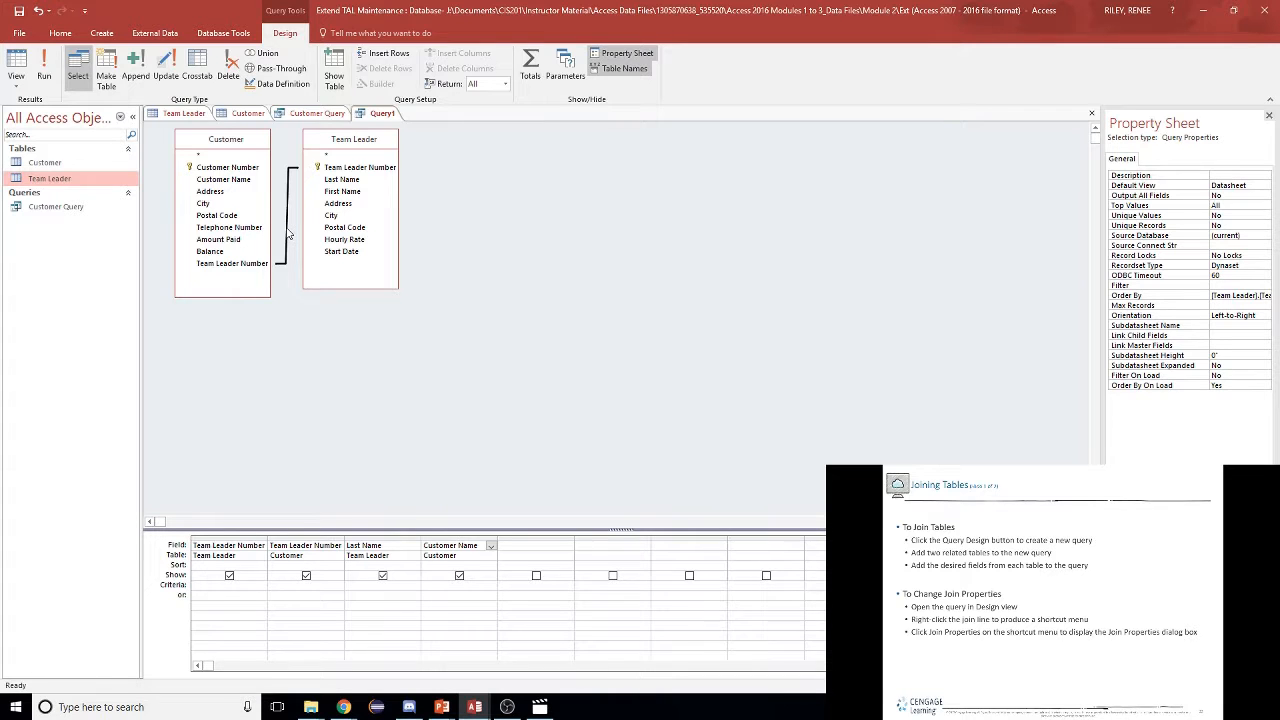
pyautogui.rightClick(288, 234)
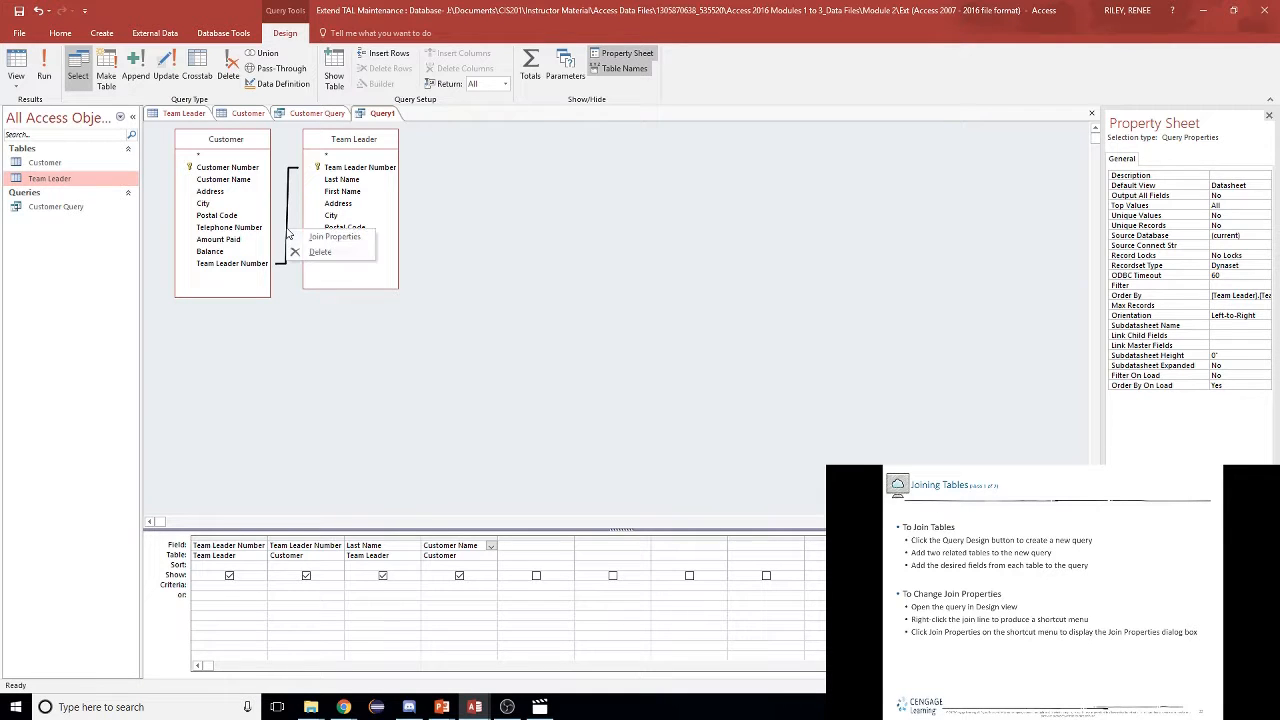
pyautogui.click(348, 241)
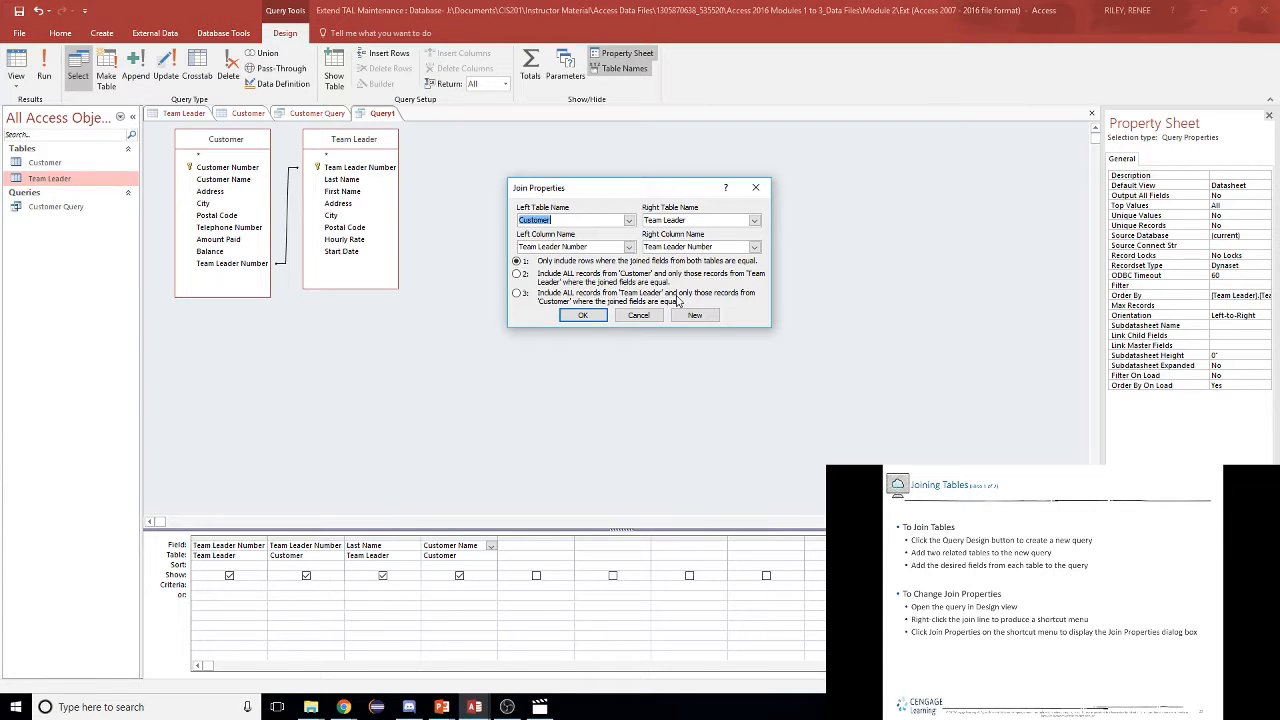
pyautogui.click(516, 276)
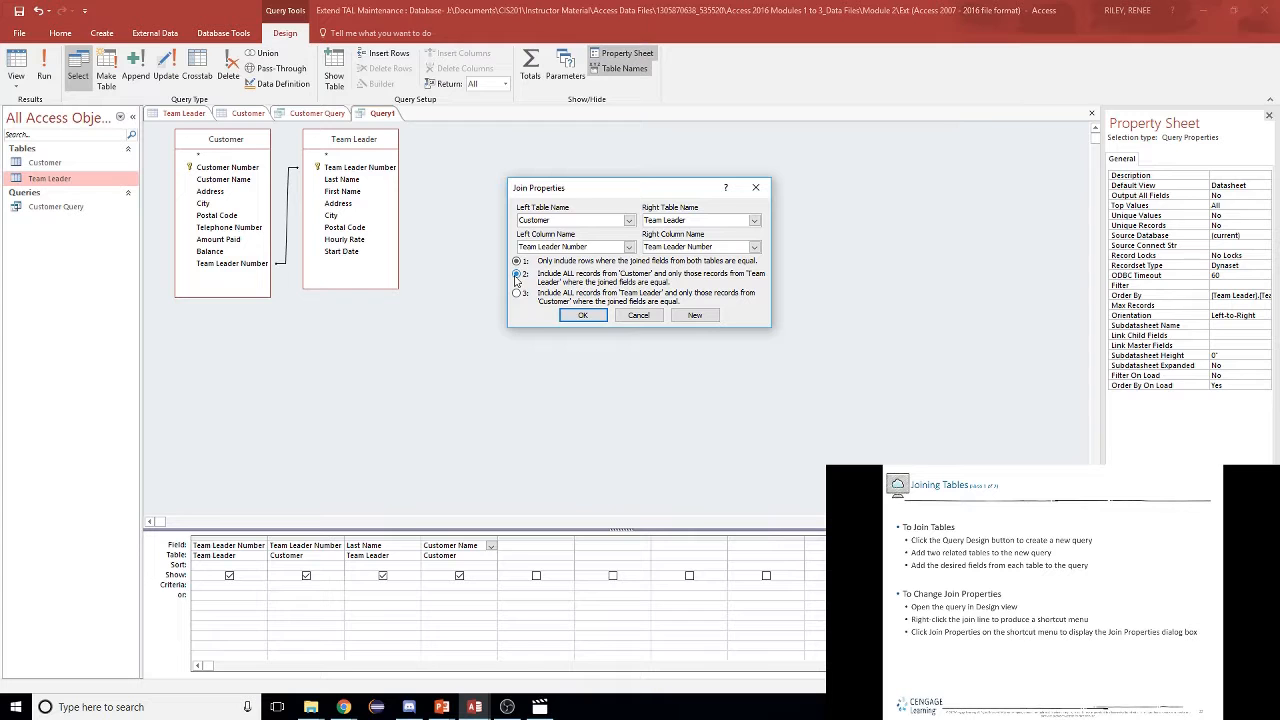
pyautogui.click(582, 315)
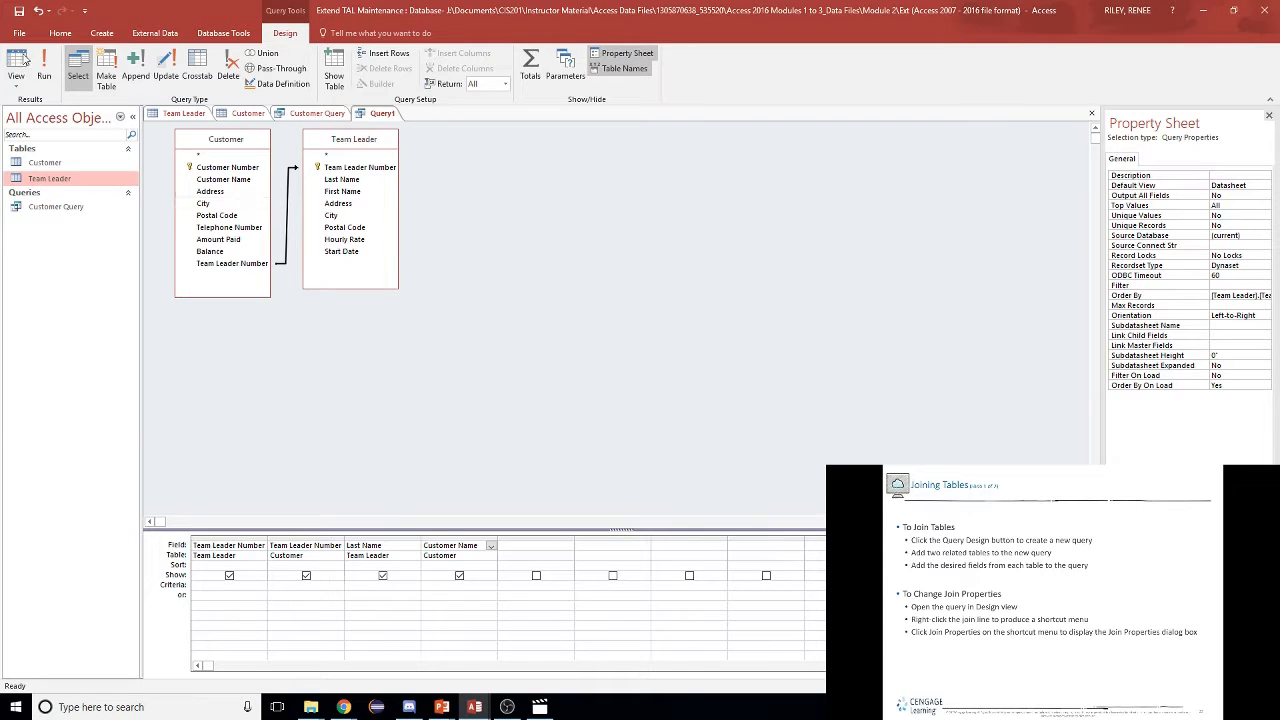
# - Run the query with the changed join to check its records, and return to Design View
pyautogui.click(45, 67)
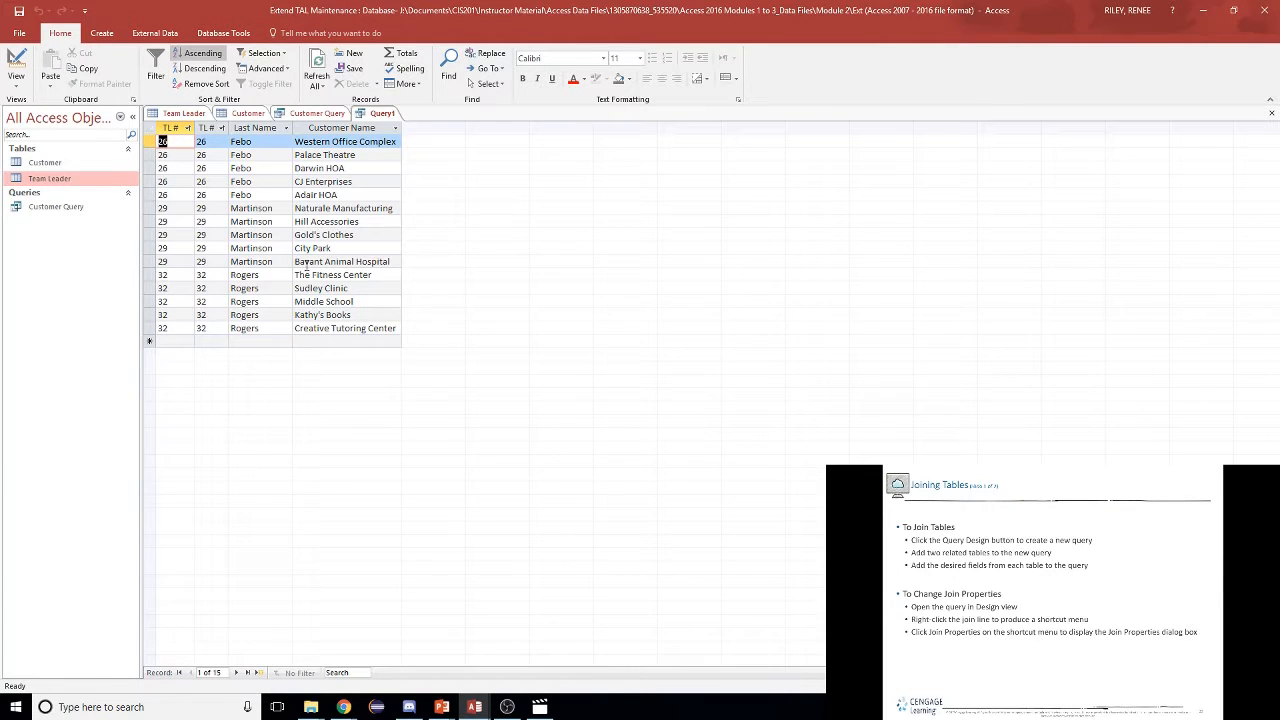
pyautogui.click(15, 85)
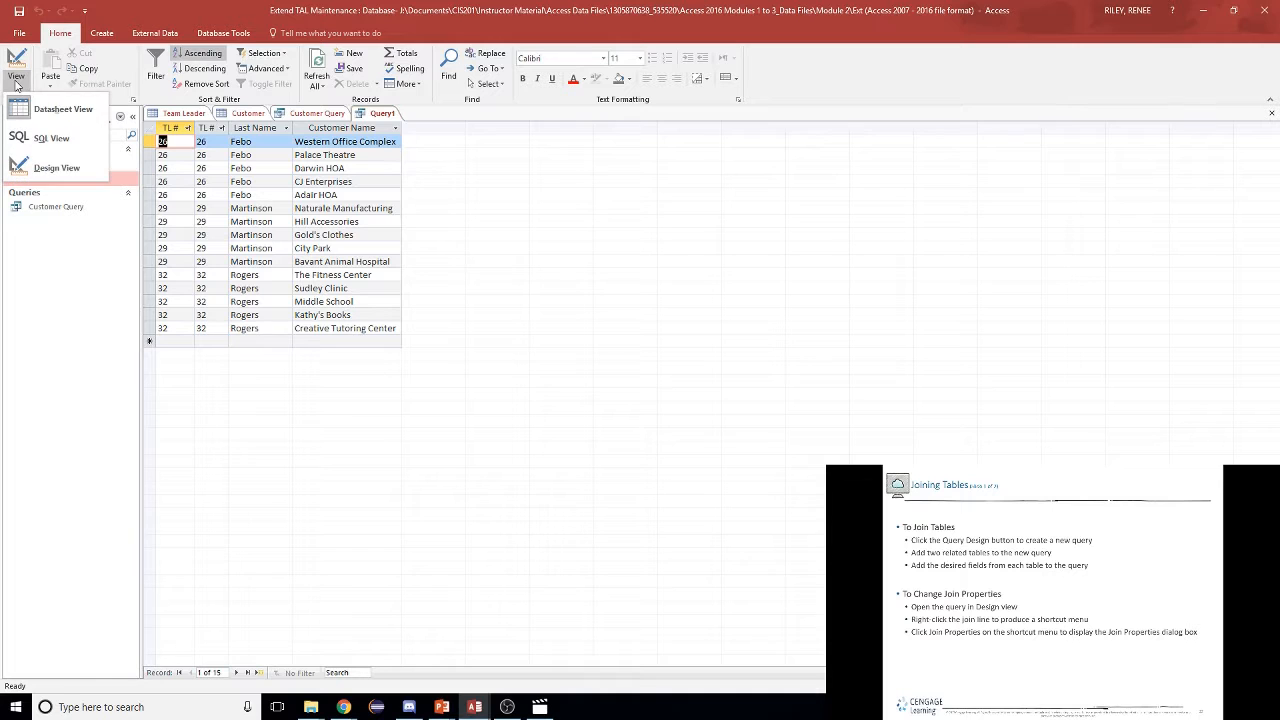
pyautogui.click(58, 168)
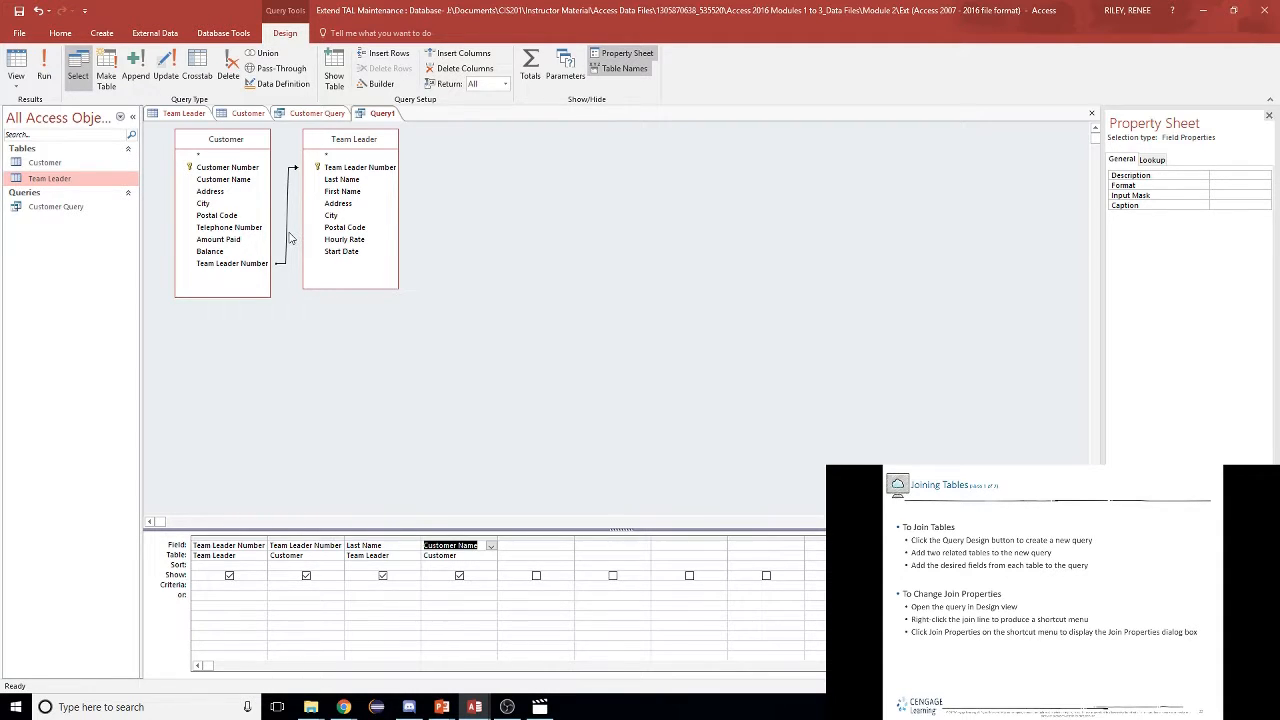
# - Switch to the PowerPoint presentation and advance to the slide on creating a report from a query
pyautogui.click(290, 237)
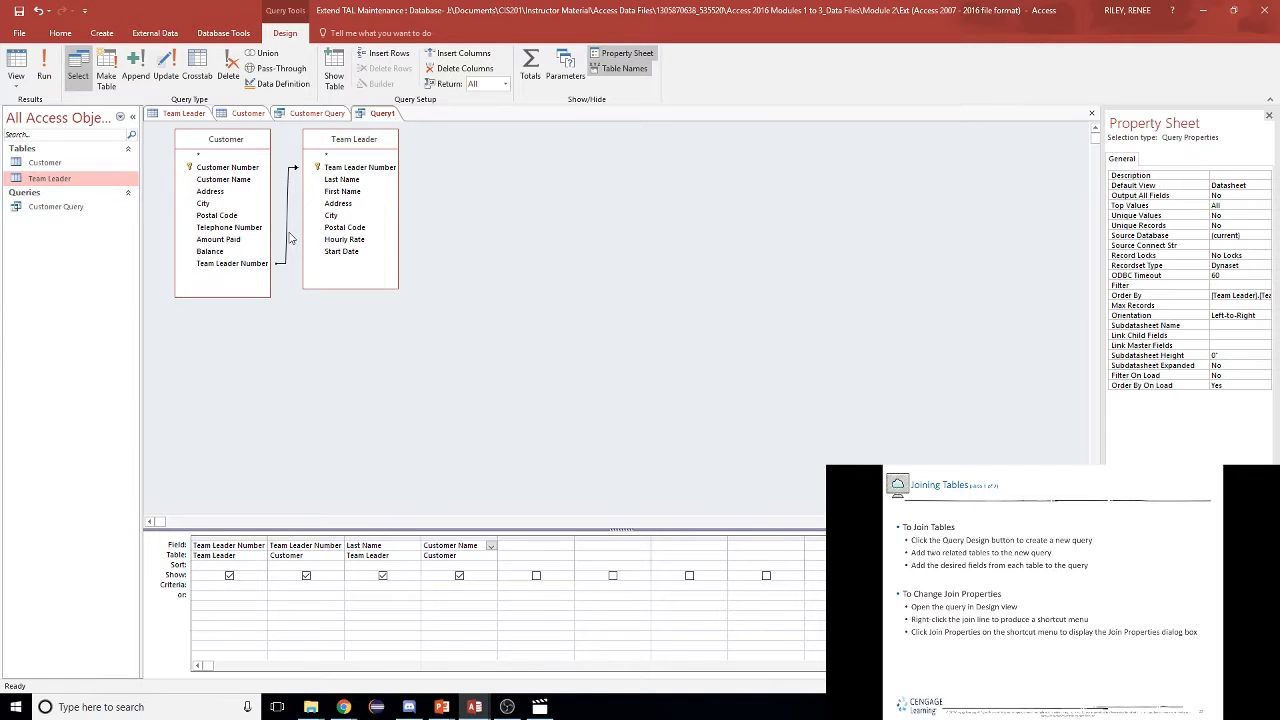
pyautogui.click(1013, 620)
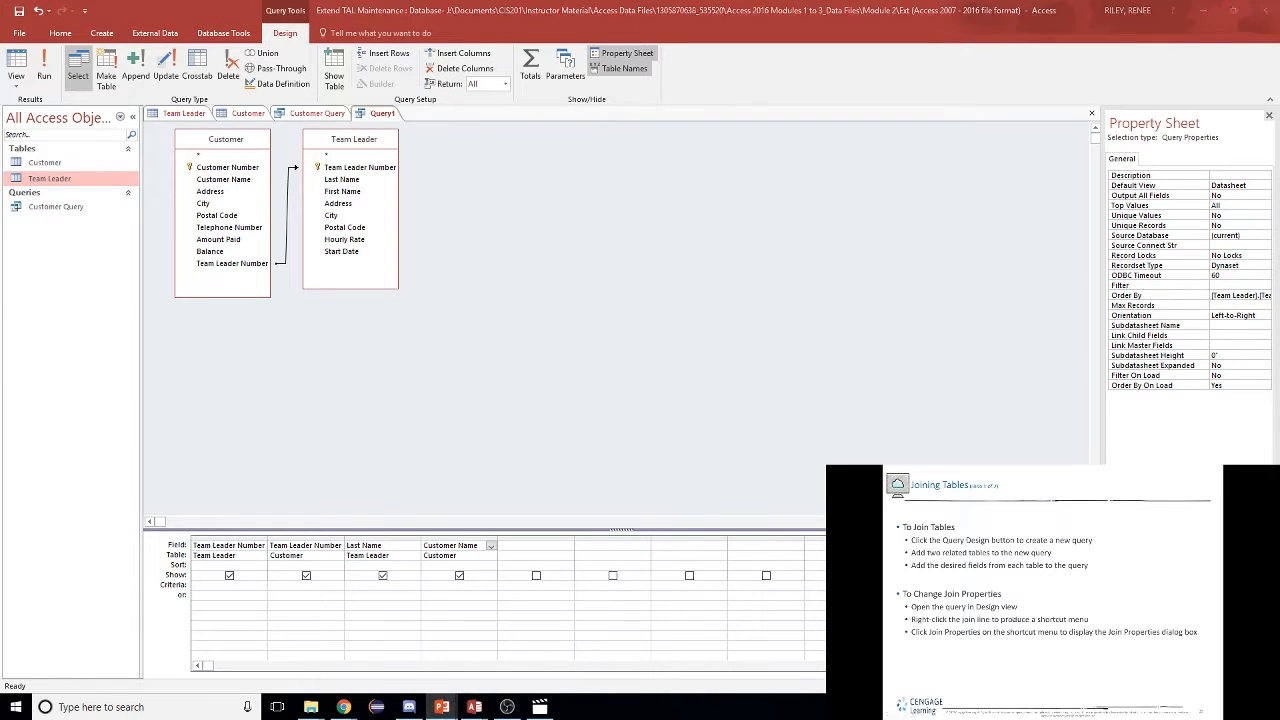
pyautogui.click(1013, 620)
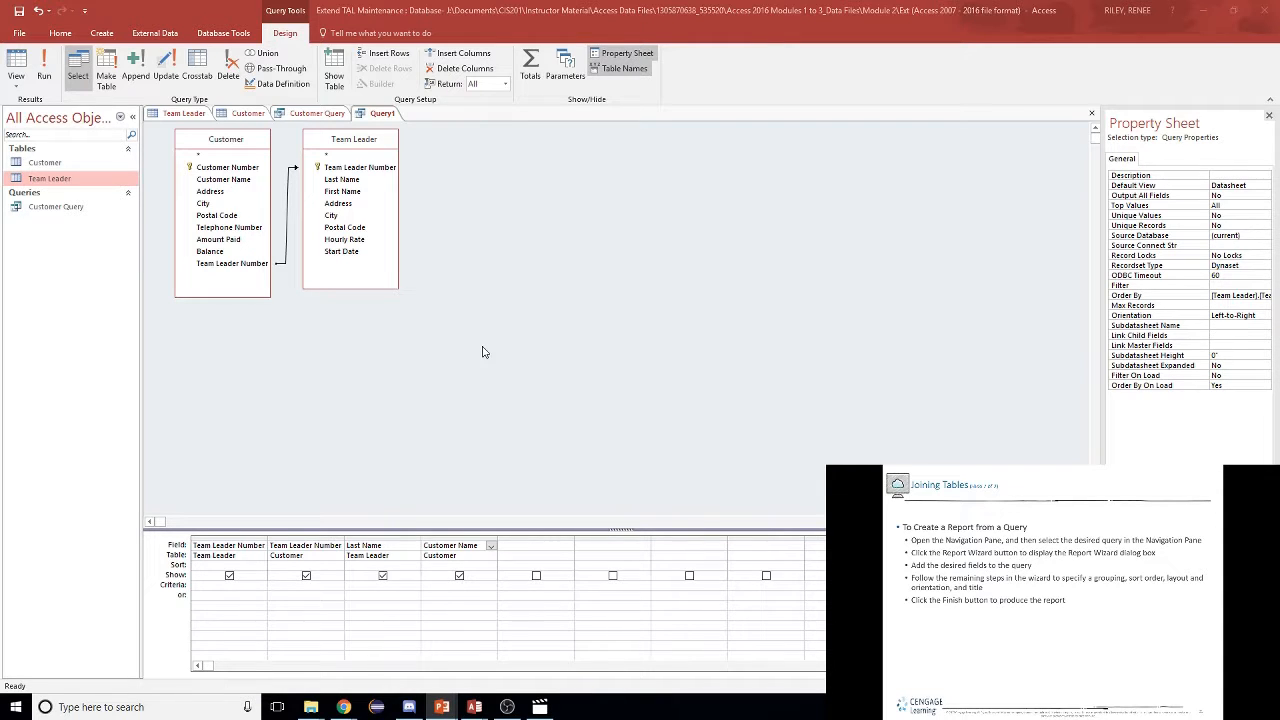
# - Save the query in Access under the name TeamLeaderCusomtersQuery
pyautogui.rightClick(381, 115)
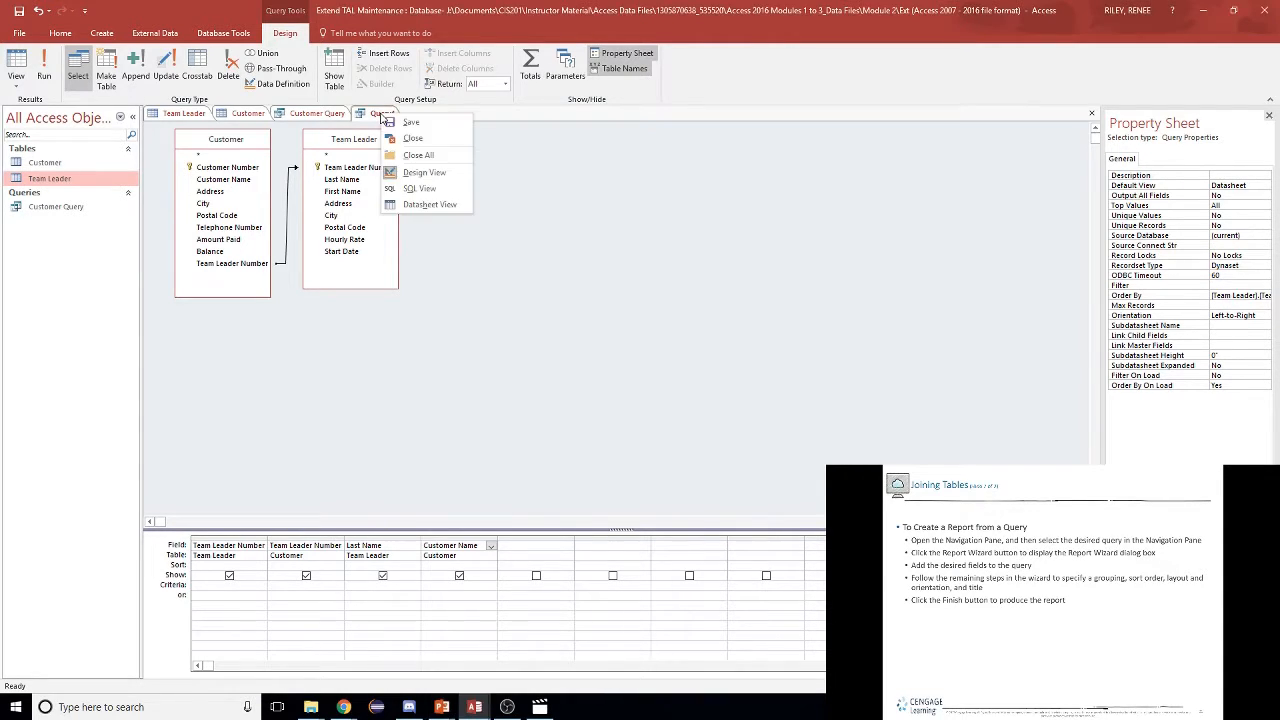
pyautogui.click(405, 122)
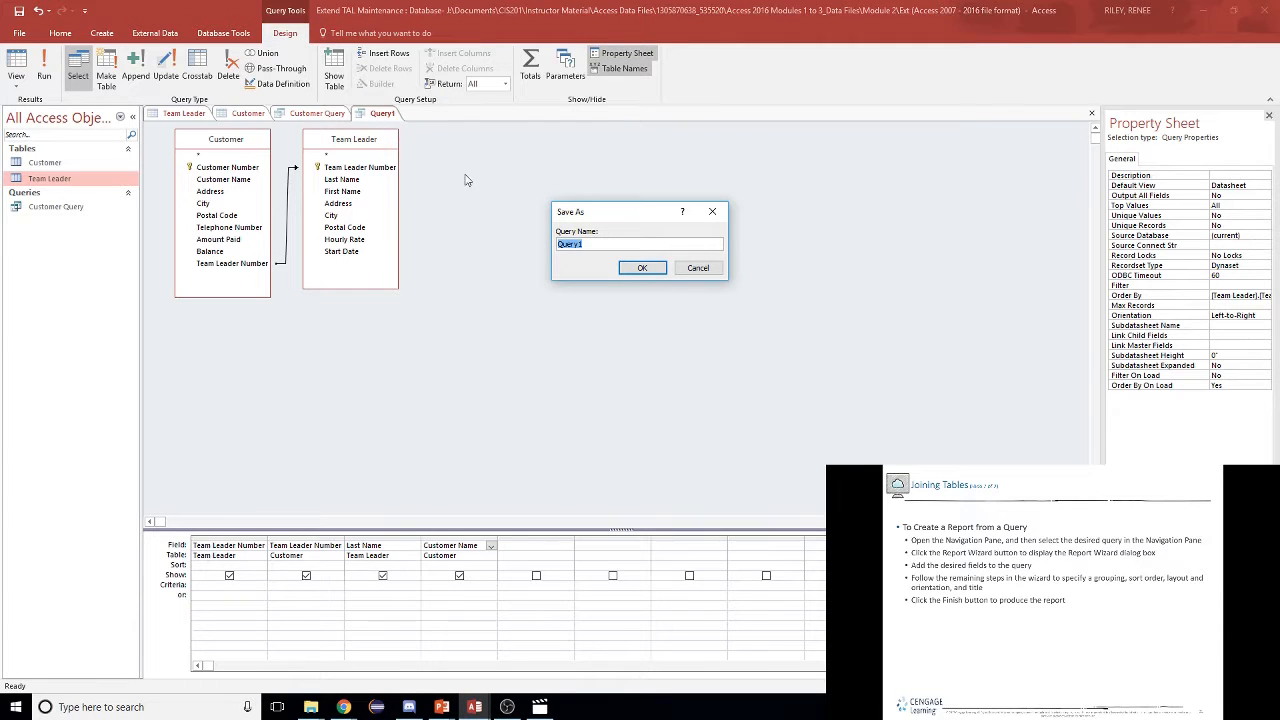
pyautogui.write('Team')
pyautogui.write('LeaderCus')
pyautogui.write('tomersQue')
pyautogui.write('ry')
pyautogui.press('Return')
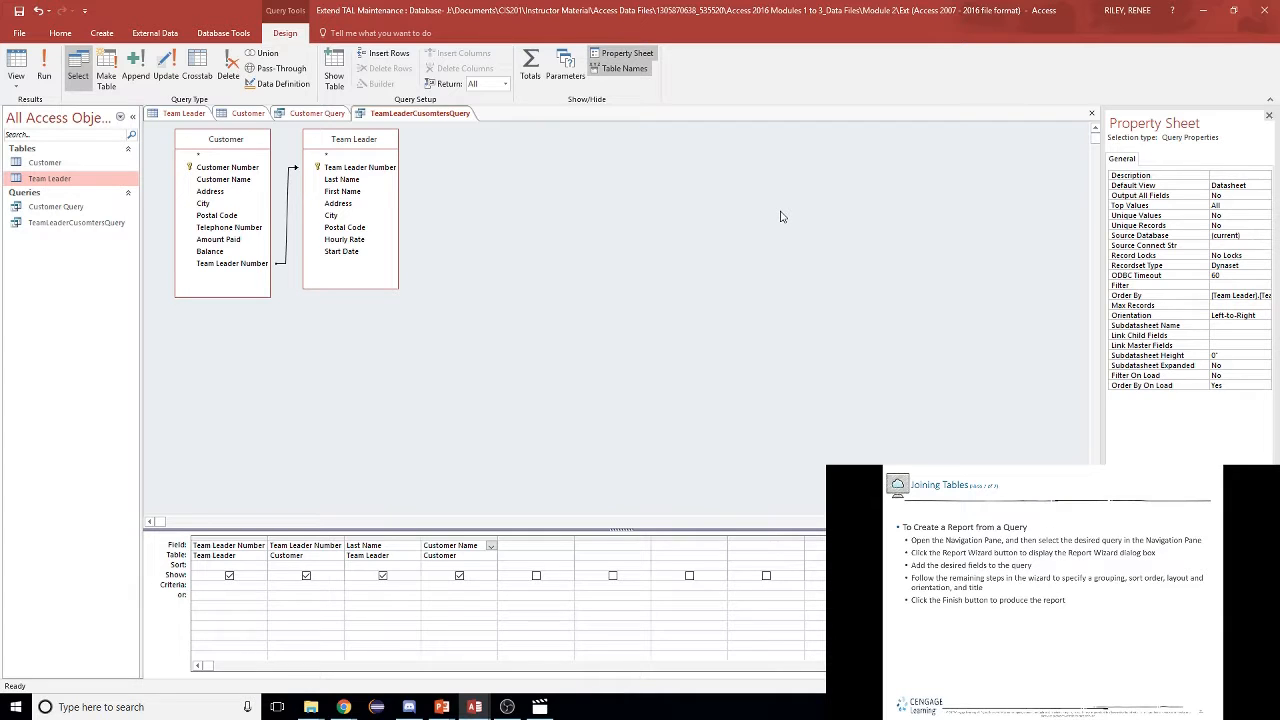
# - Start a Report Wizard report with all fields of TeamLeaderCusomtersQuery and no grouping levels, continuing to the sort order options
pyautogui.click(102, 34)
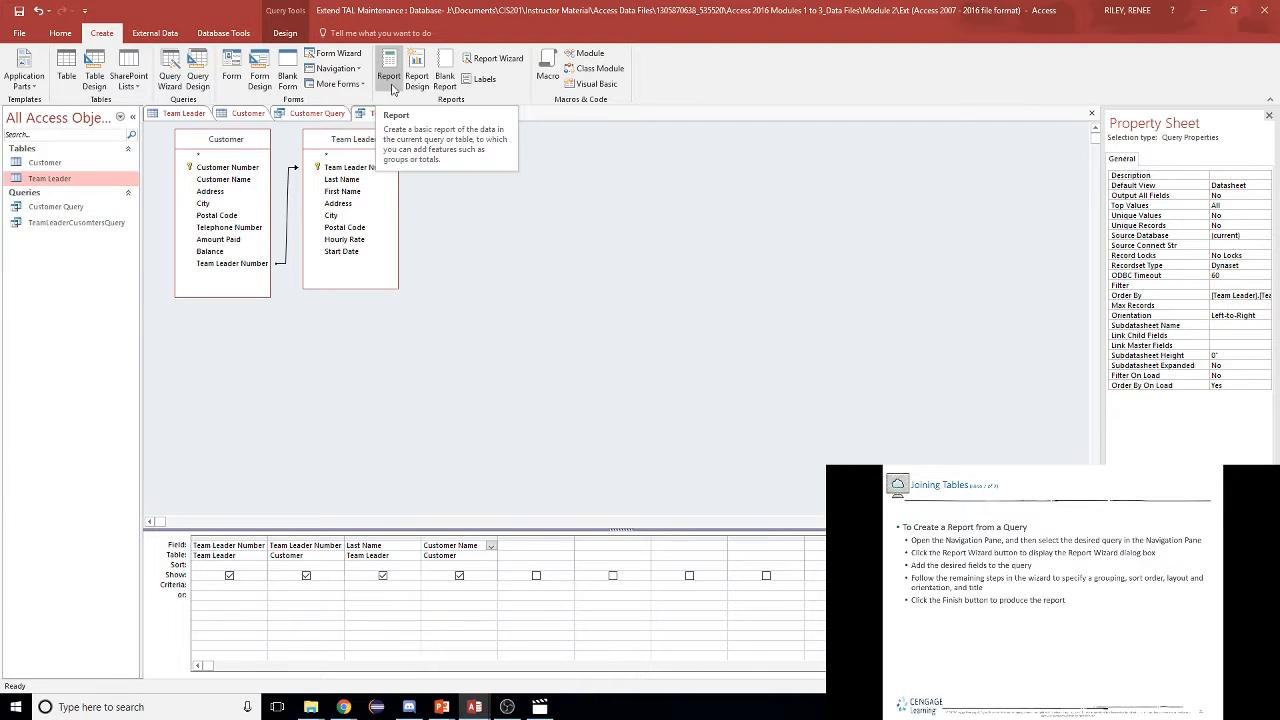
pyautogui.click(500, 60)
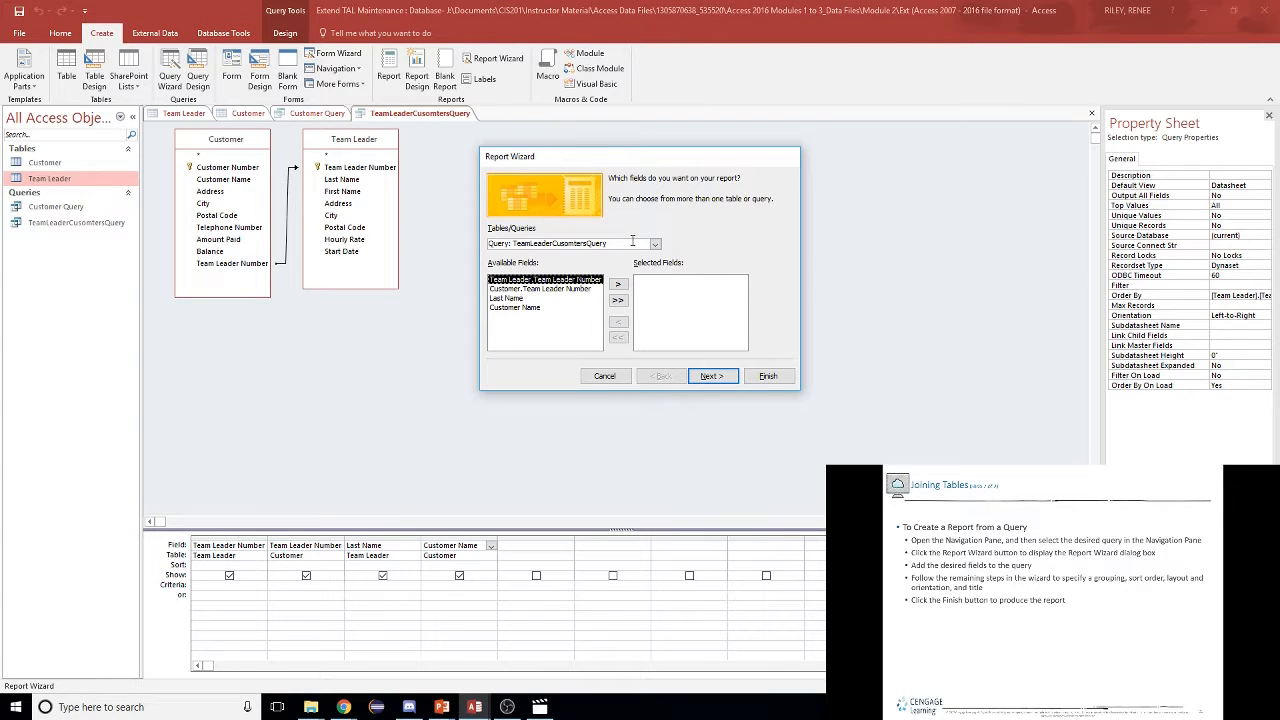
pyautogui.click(618, 302)
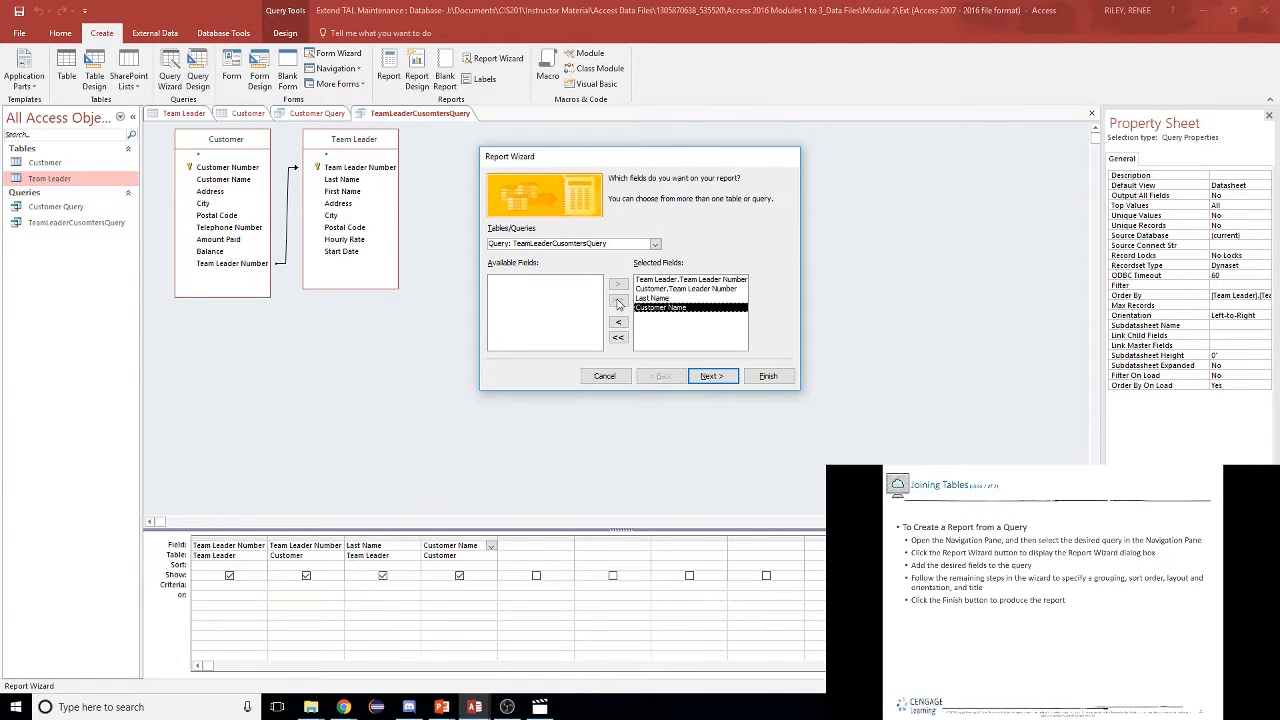
pyautogui.click(712, 378)
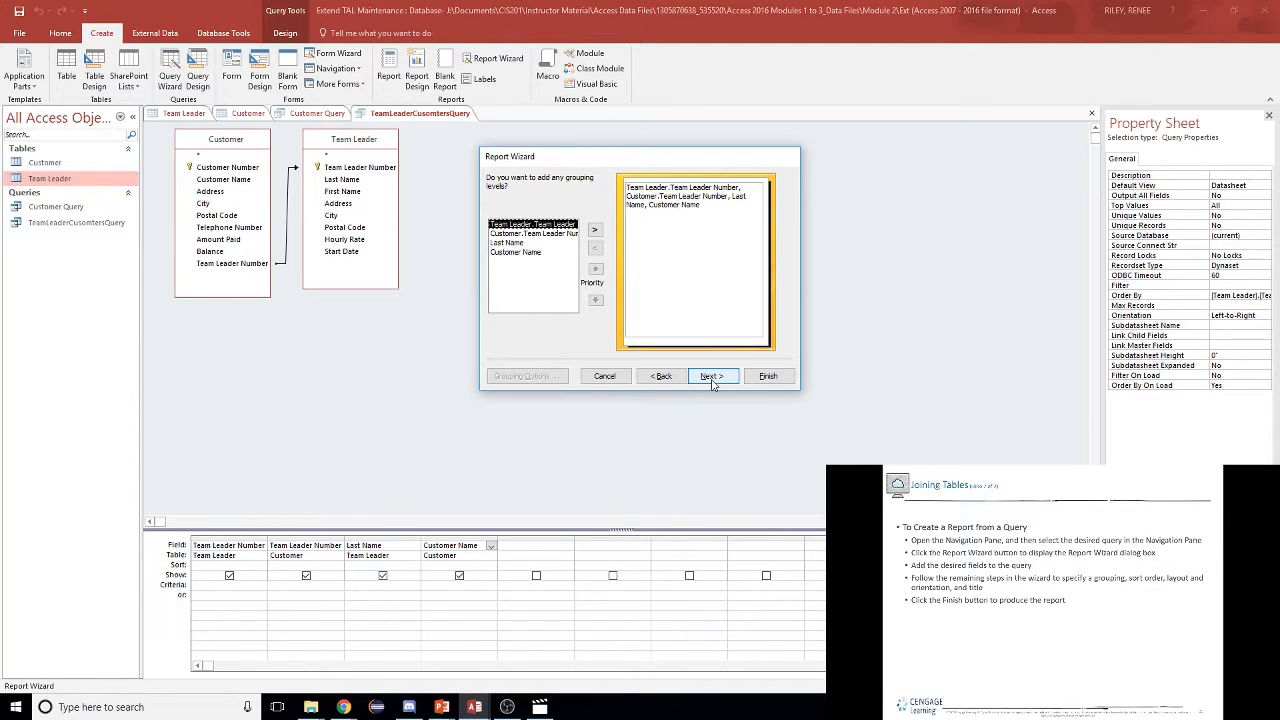
pyautogui.click(712, 378)
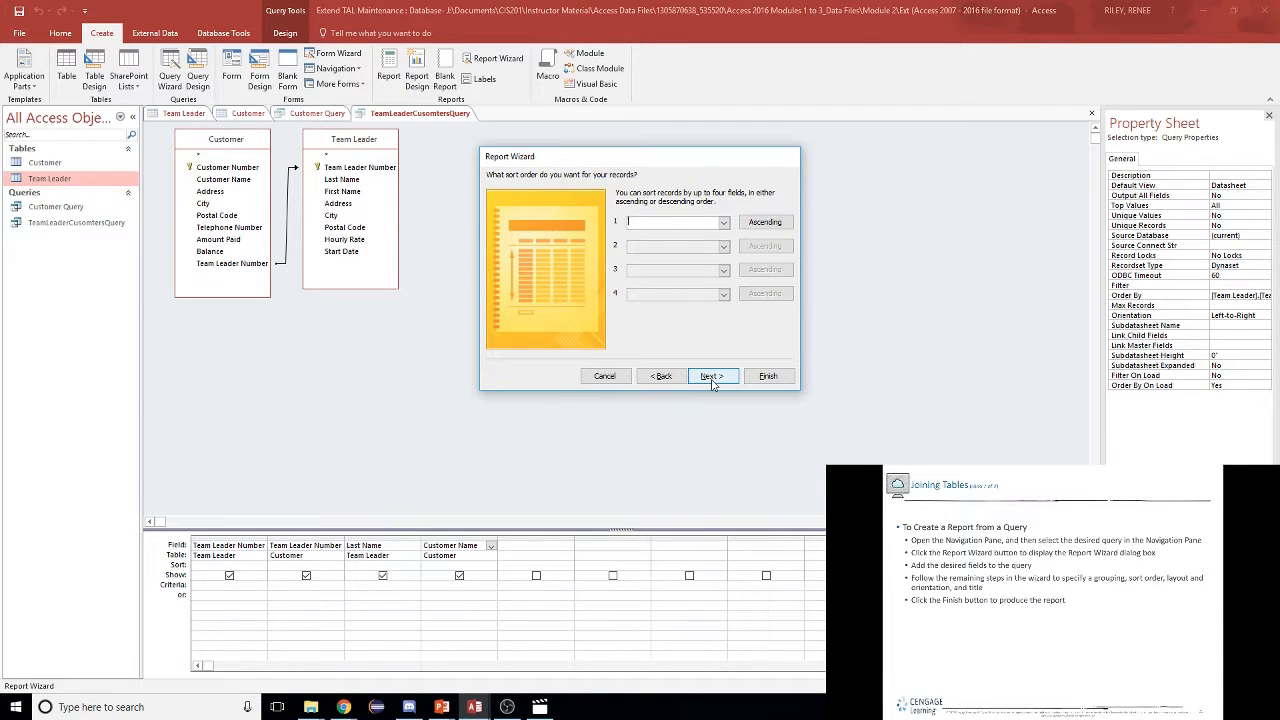
# - Continue the Report Wizard with no sort order, a Tabular layout and Portrait orientation
pyautogui.click(723, 223)
pyautogui.click(710, 377)
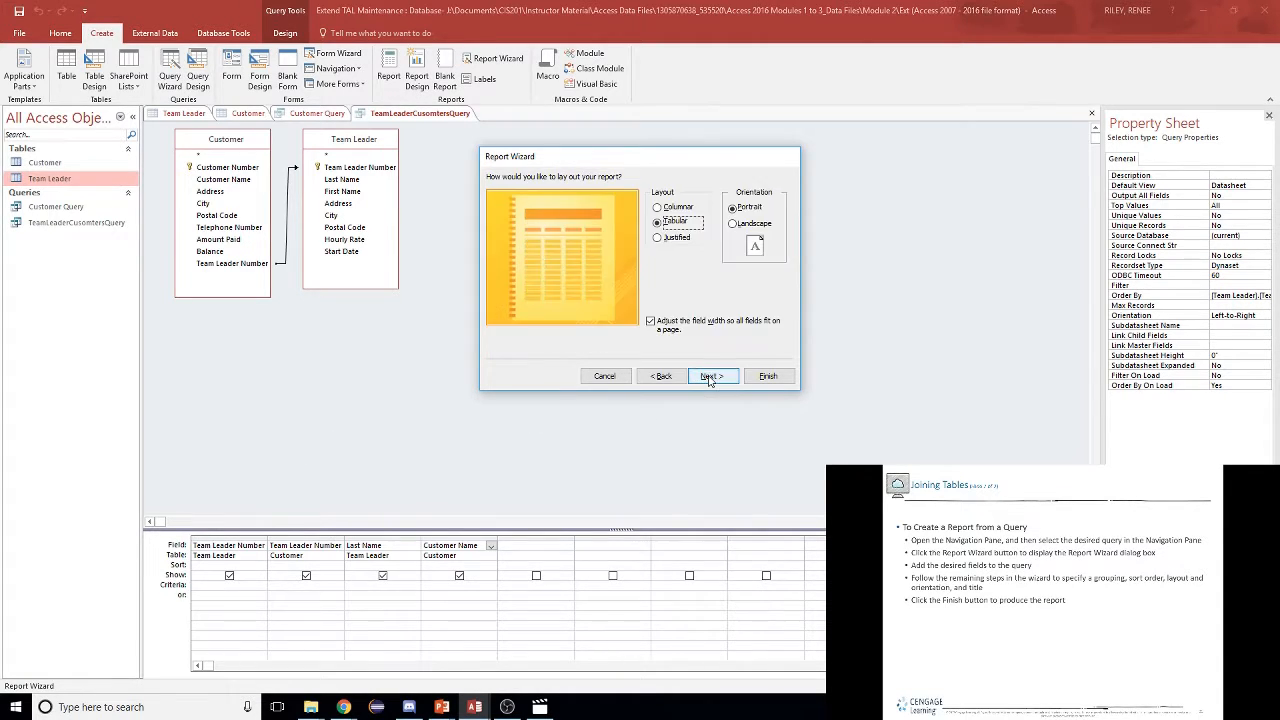
pyautogui.click(710, 377)
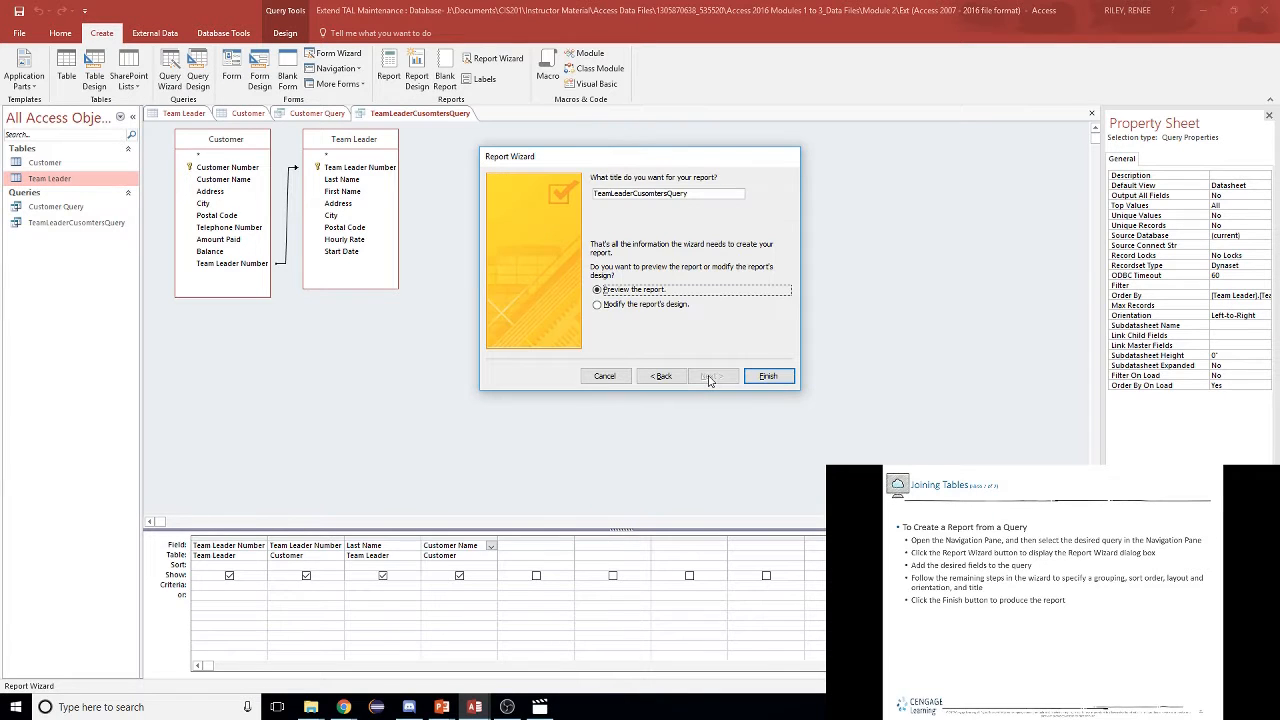
# - Title the report TeamLeaderCustomersReport and finish the wizard with the report opened in preview
pyautogui.click(695, 193)
pyautogui.press('BackSpace')
pyautogui.press('BackSpace')
pyautogui.press('BackSpace')
pyautogui.press('BackSpace')
pyautogui.press('BackSpace')
pyautogui.press('BackSpace')
pyautogui.press('BackSpace')
pyautogui.press('BackSpace')
pyautogui.press('BackSpace')
pyautogui.press('BackSpace')
pyautogui.press('BackSpace')
pyautogui.write('tomer')
pyautogui.write('sRes')
pyautogui.click(762, 374)
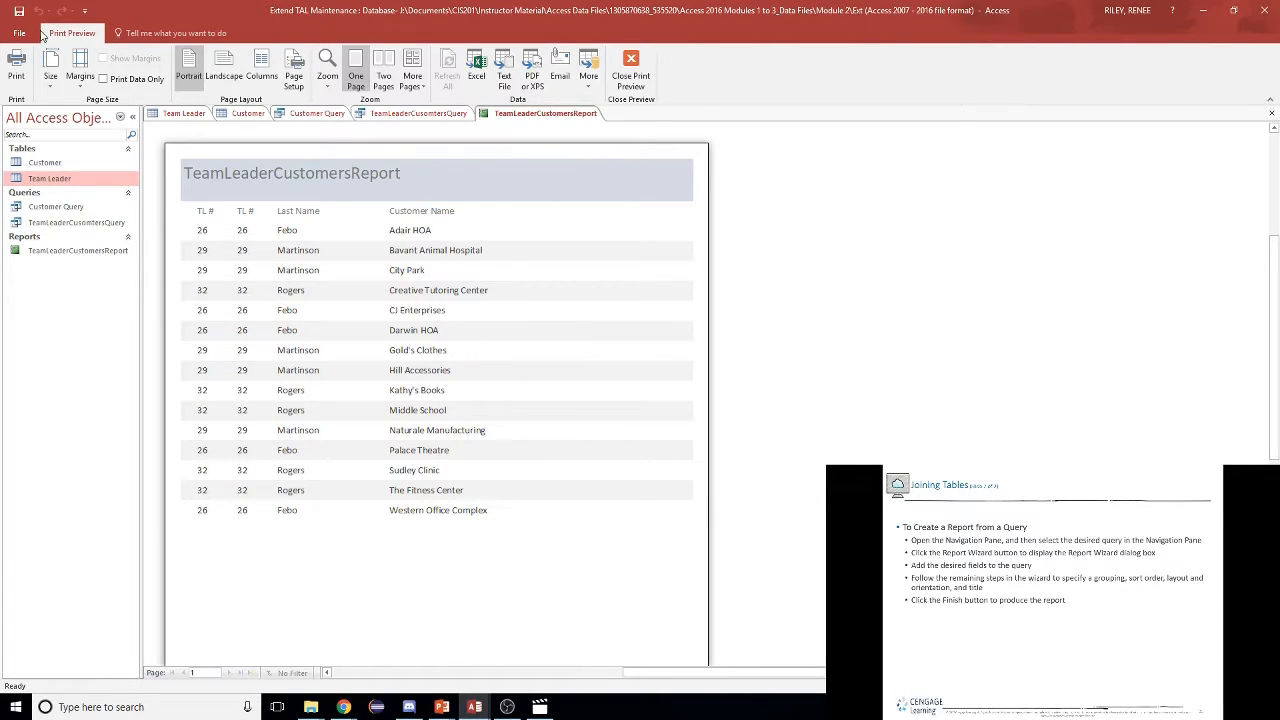
# - Leave the print preview for Design View and set the report's Caption property to "Team Leader CustomersReport"
pyautogui.click(631, 68)
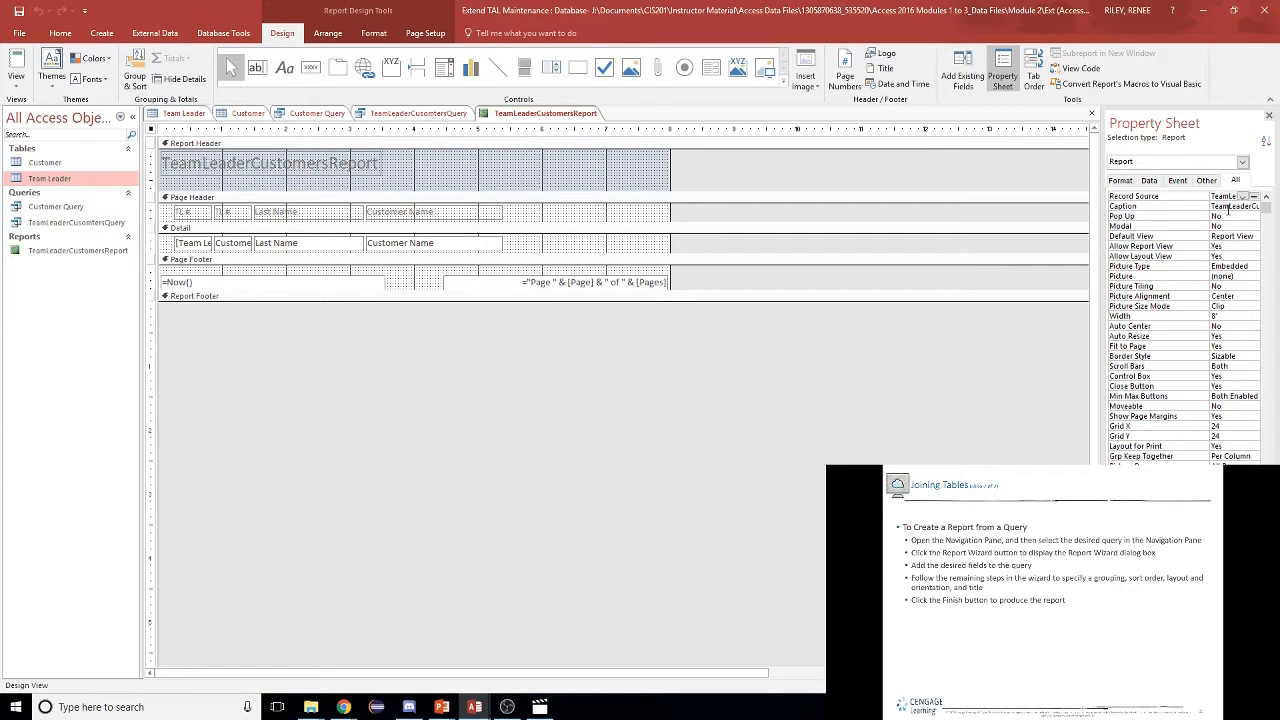
pyautogui.click(1230, 206)
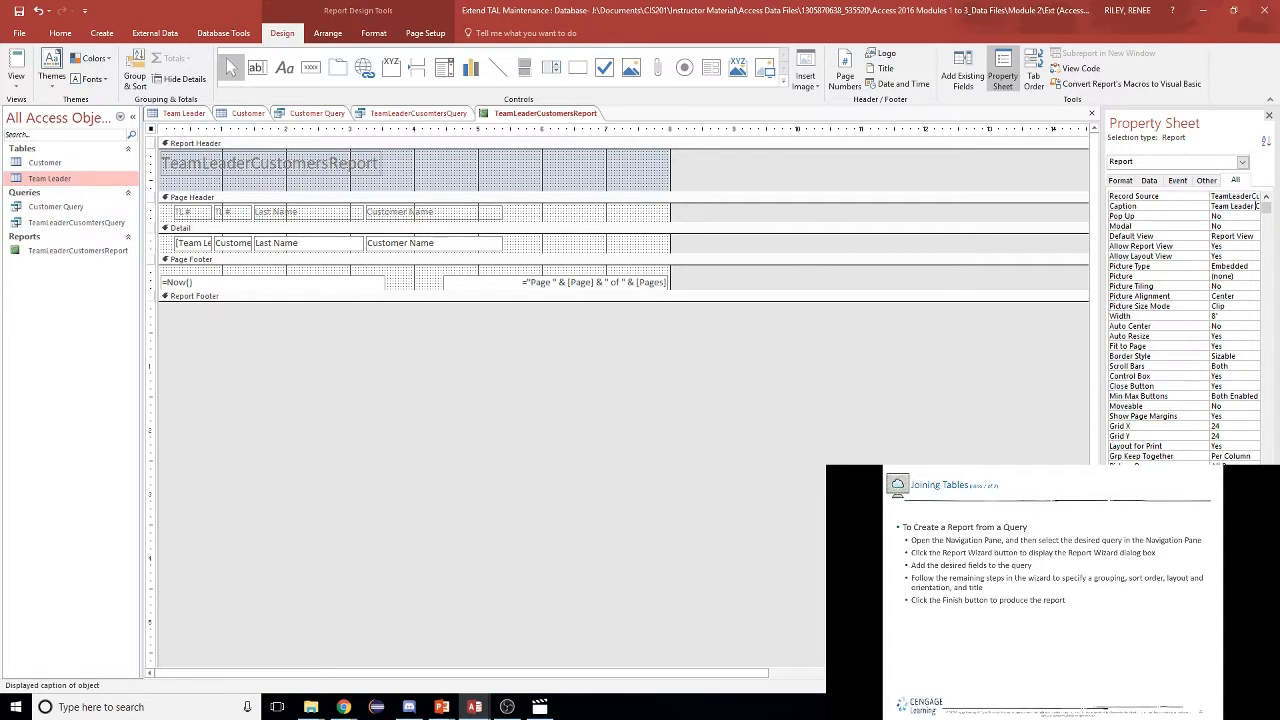
# - Widen the Property Sheet and examine the report's properties, including Order By and Order By On Load
pyautogui.click(1234, 540)
pyautogui.moveTo(1103, 300); pyautogui.dragTo(998, 300)
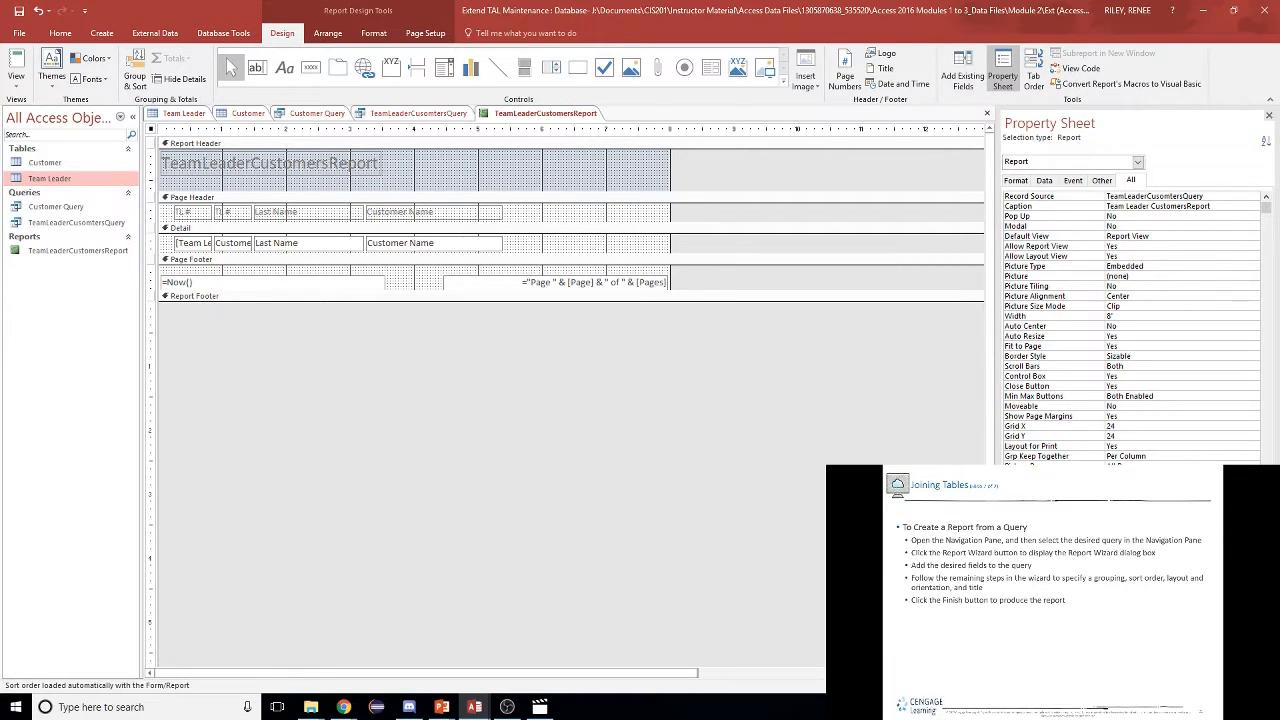
pyautogui.scroll(-7, 1144, 316)
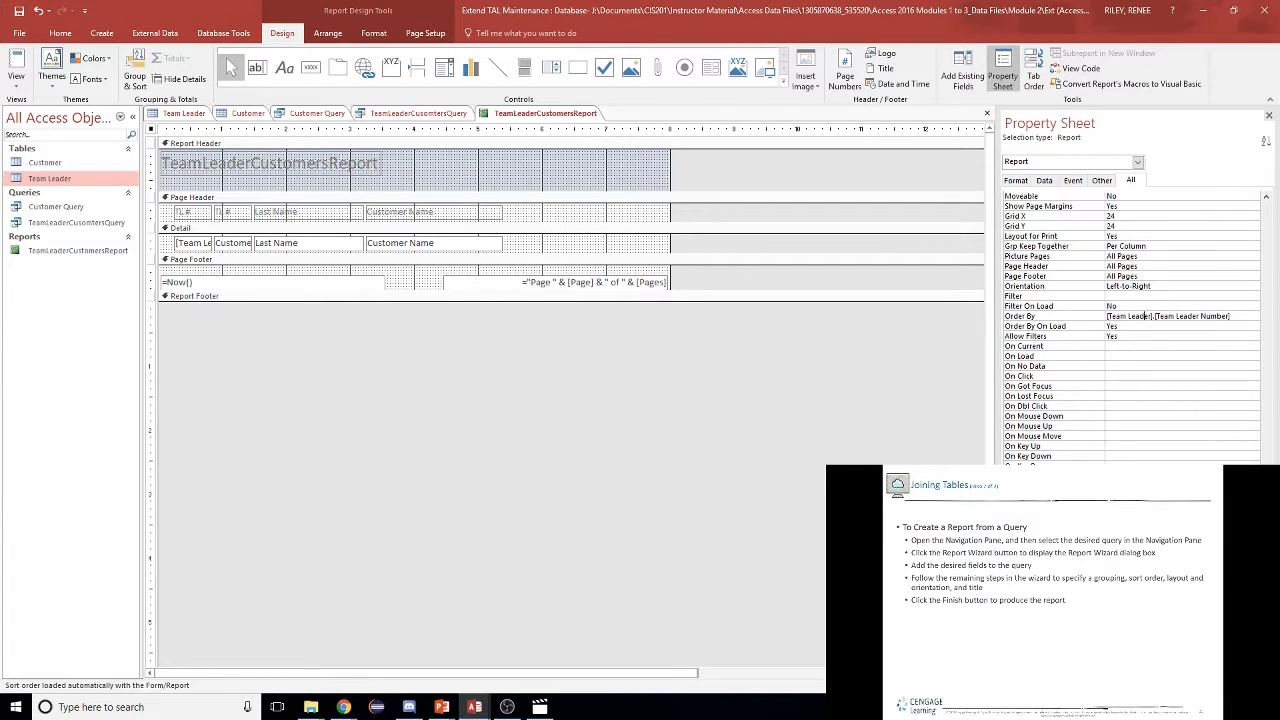
pyautogui.scroll(-2, 1144, 316)
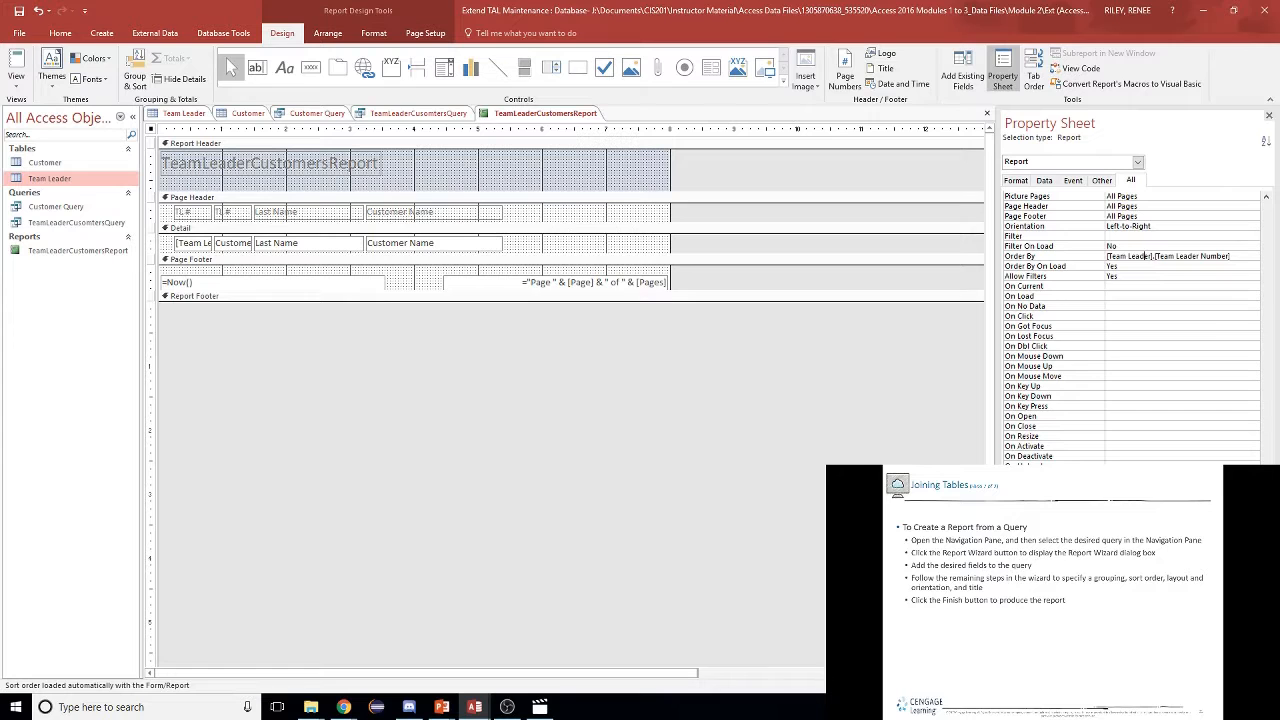
pyautogui.scroll(-1, 1143, 236)
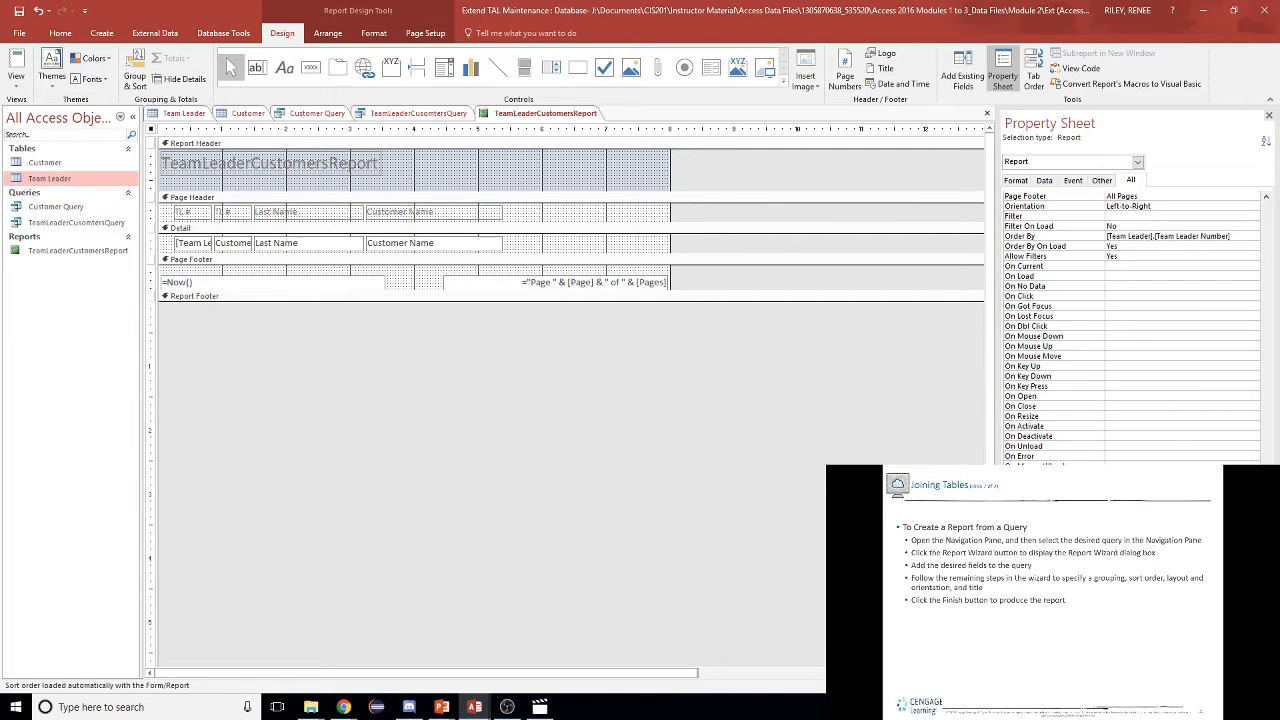
pyautogui.scroll(2, 1132, 327)
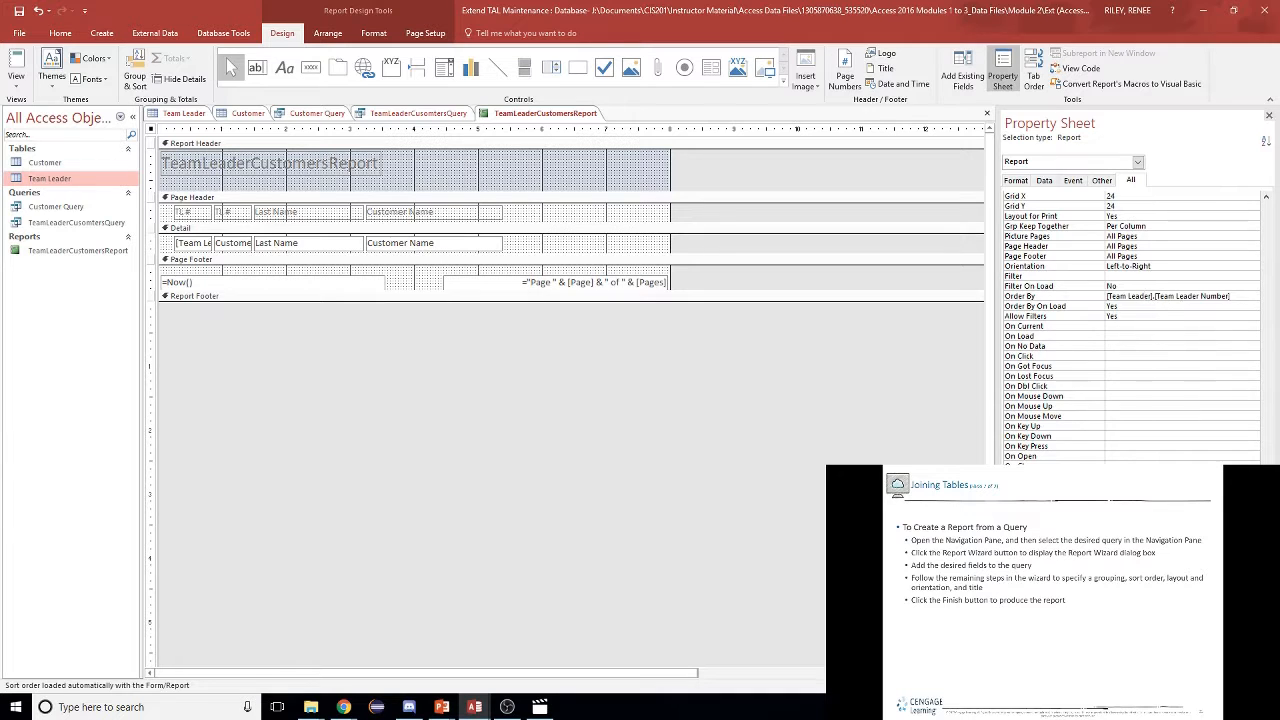
pyautogui.scroll(1, 1132, 327)
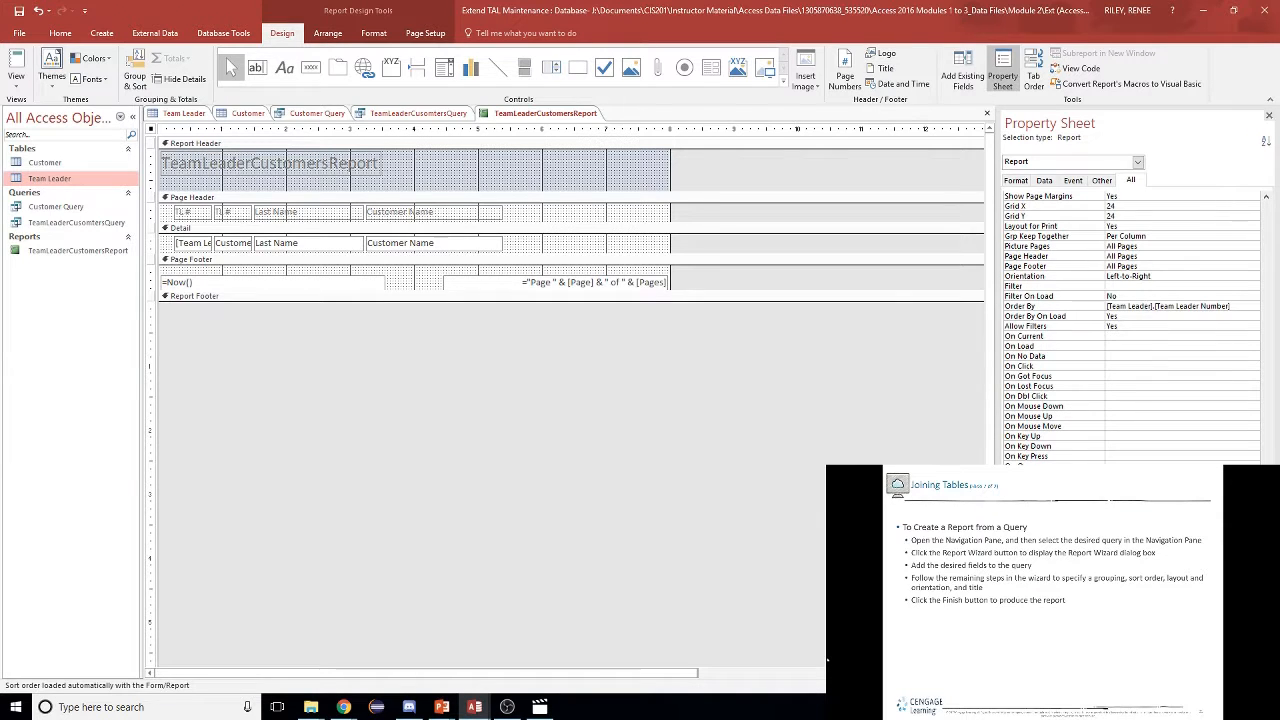
pyautogui.scroll(1, 1132, 327)
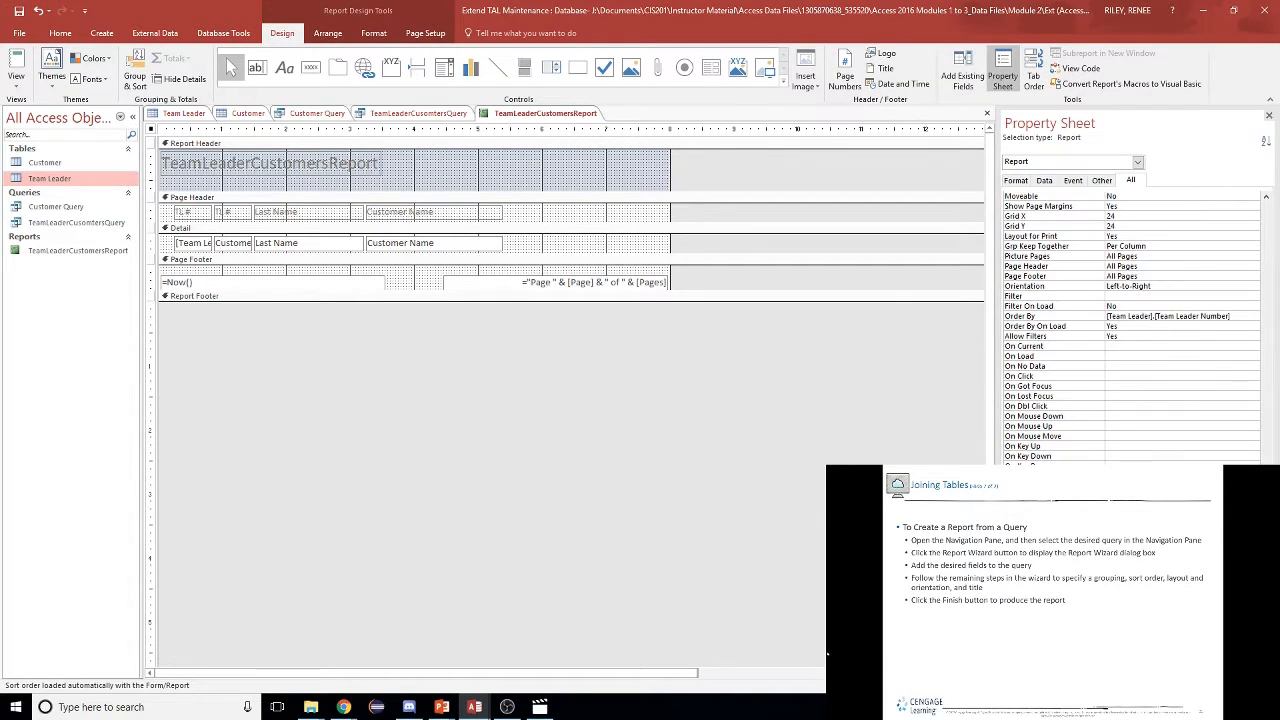
pyautogui.scroll(3, 1147, 346)
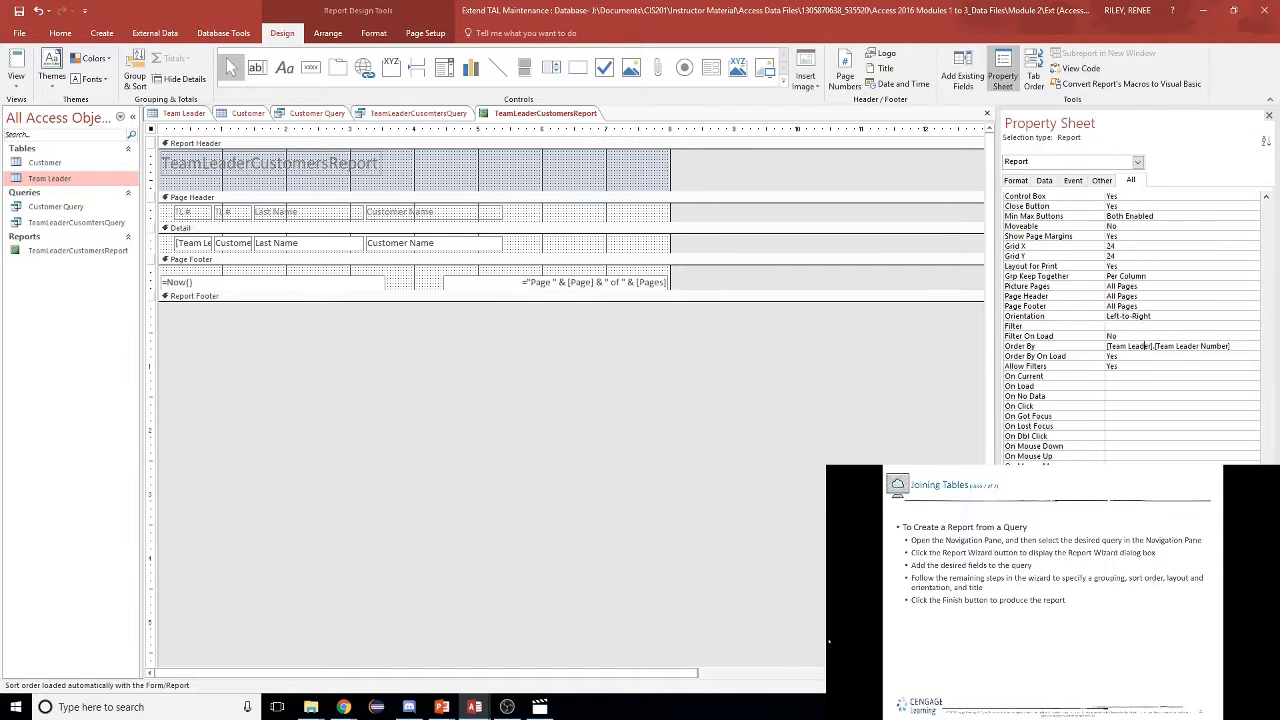
pyautogui.moveTo(1266, 499); pyautogui.dragTo(1276, 206)
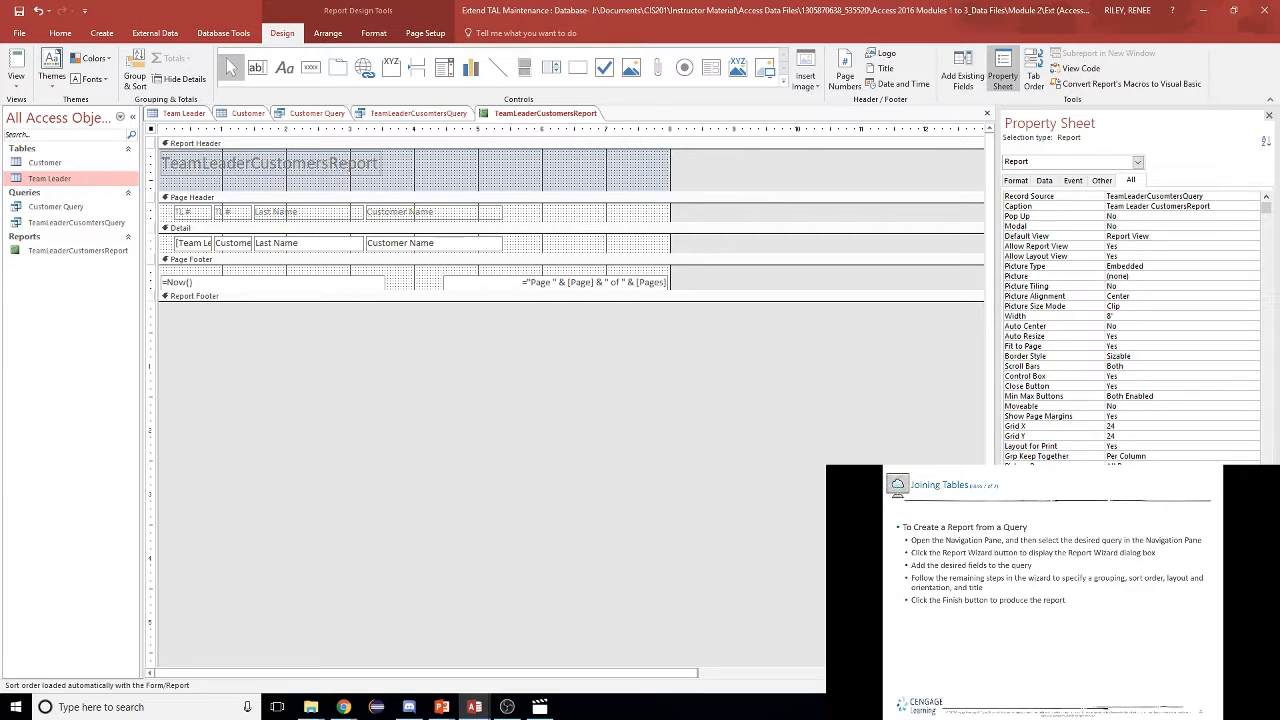
# - Change the title label in the report header to "Team Leader Customers Report" and display the report in Report View
pyautogui.click(330, 160)
pyautogui.click(330, 160)
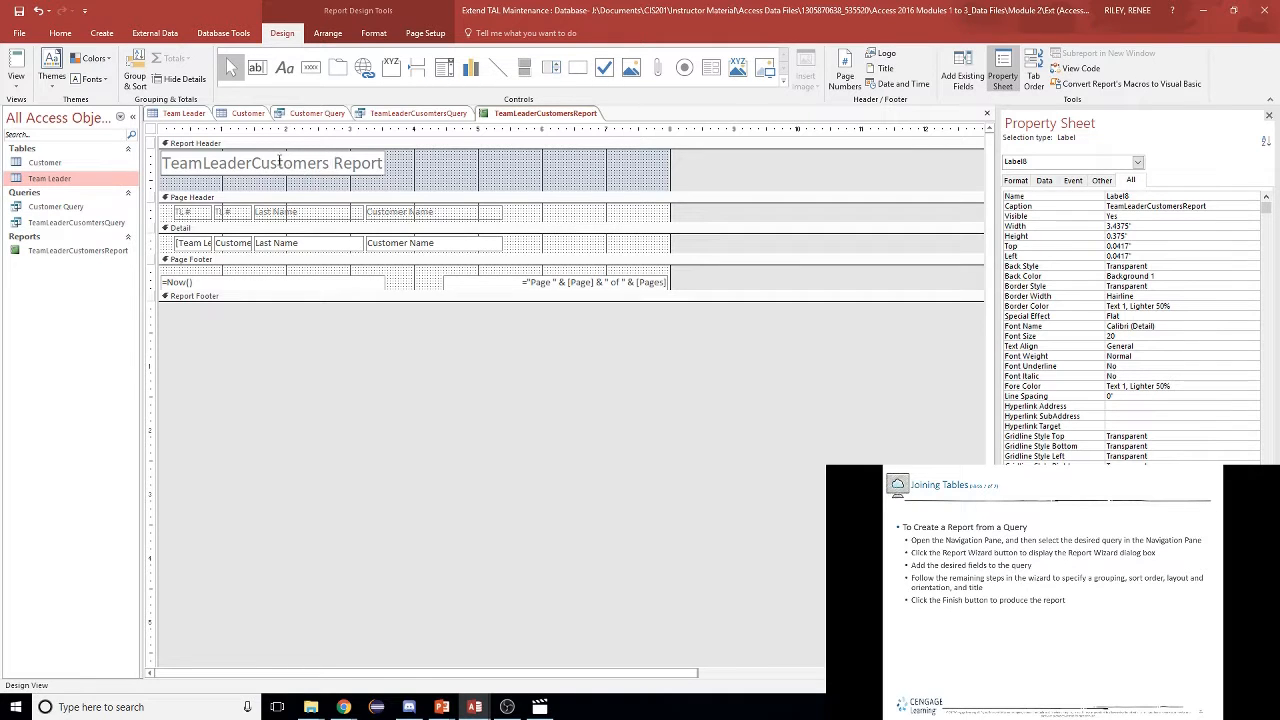
pyautogui.click(254, 163)
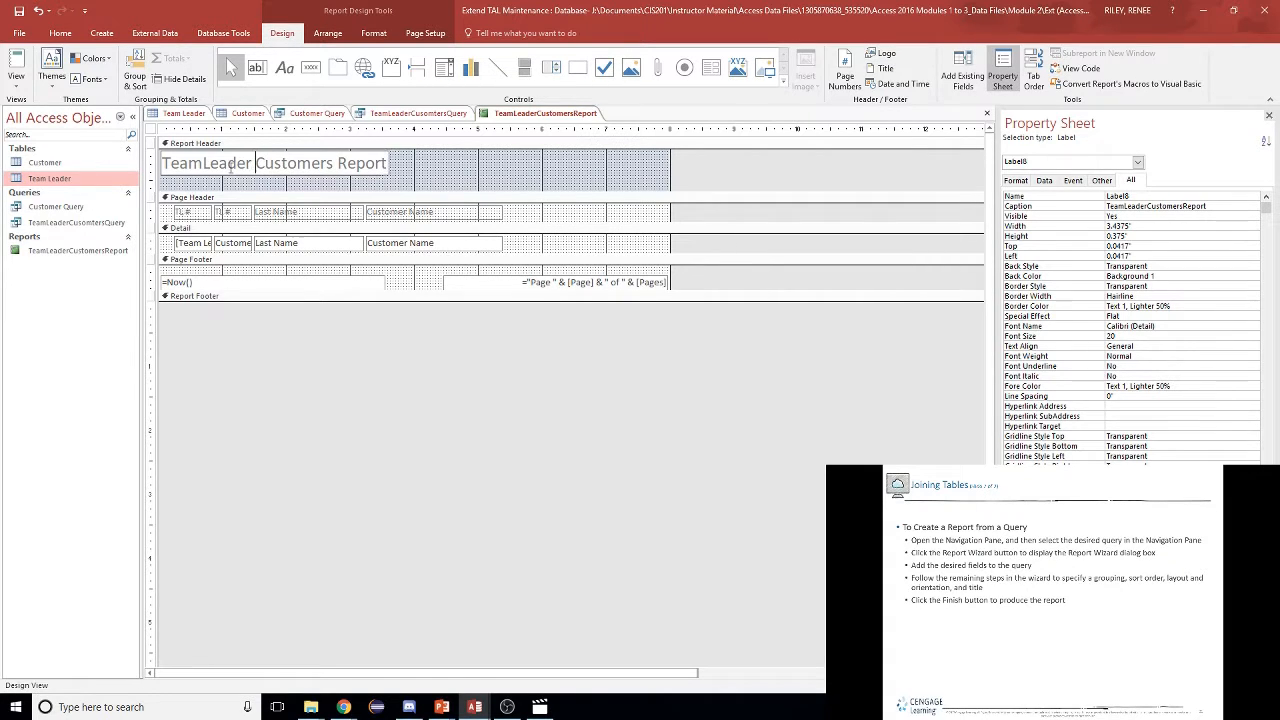
pyautogui.click(203, 163)
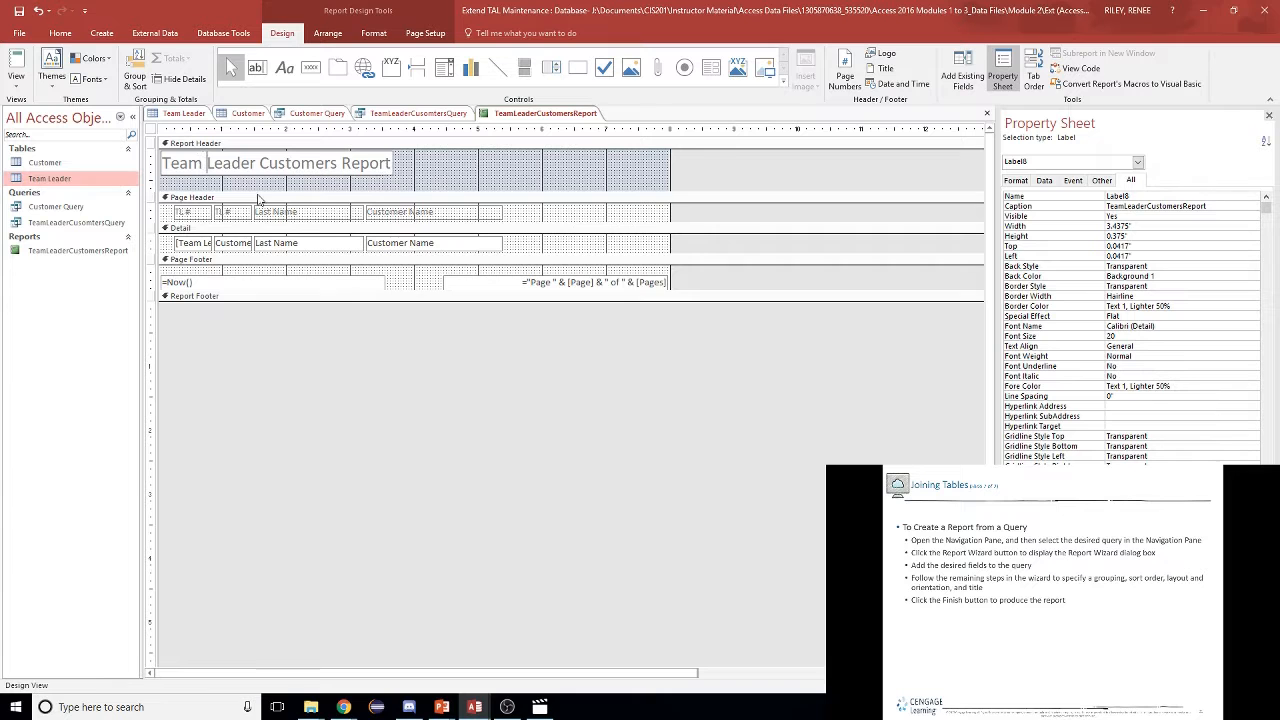
pyautogui.click(18, 86)
pyautogui.click(41, 103)
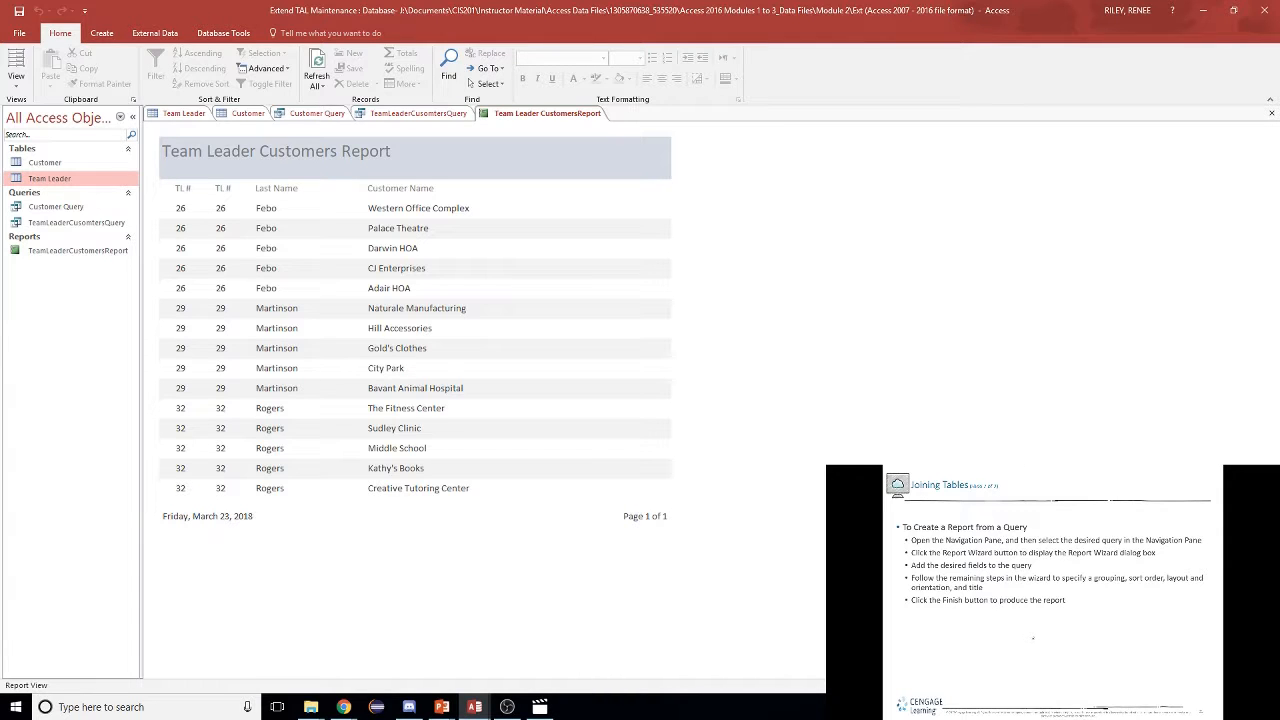
# - Switch to the PowerPoint presentation and advance to the slide on creating a form for a query
pyautogui.hotkey('alt', 'Tab')
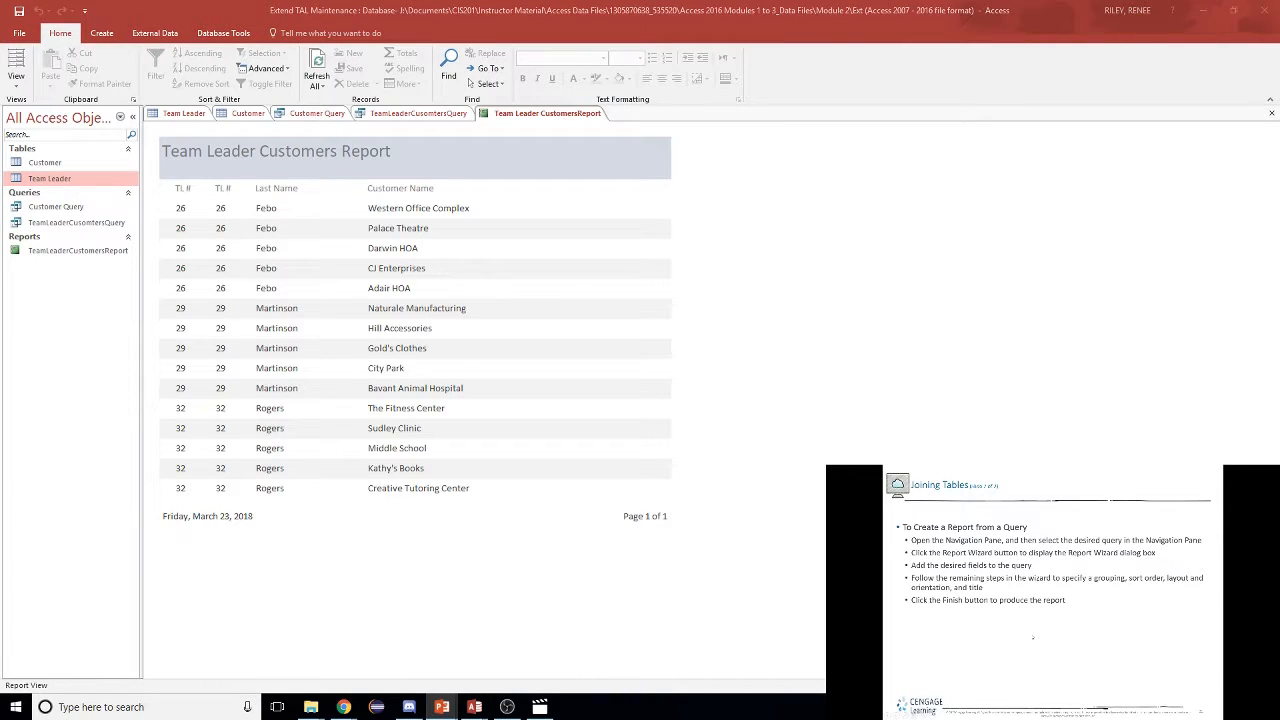
pyautogui.click(971, 610)
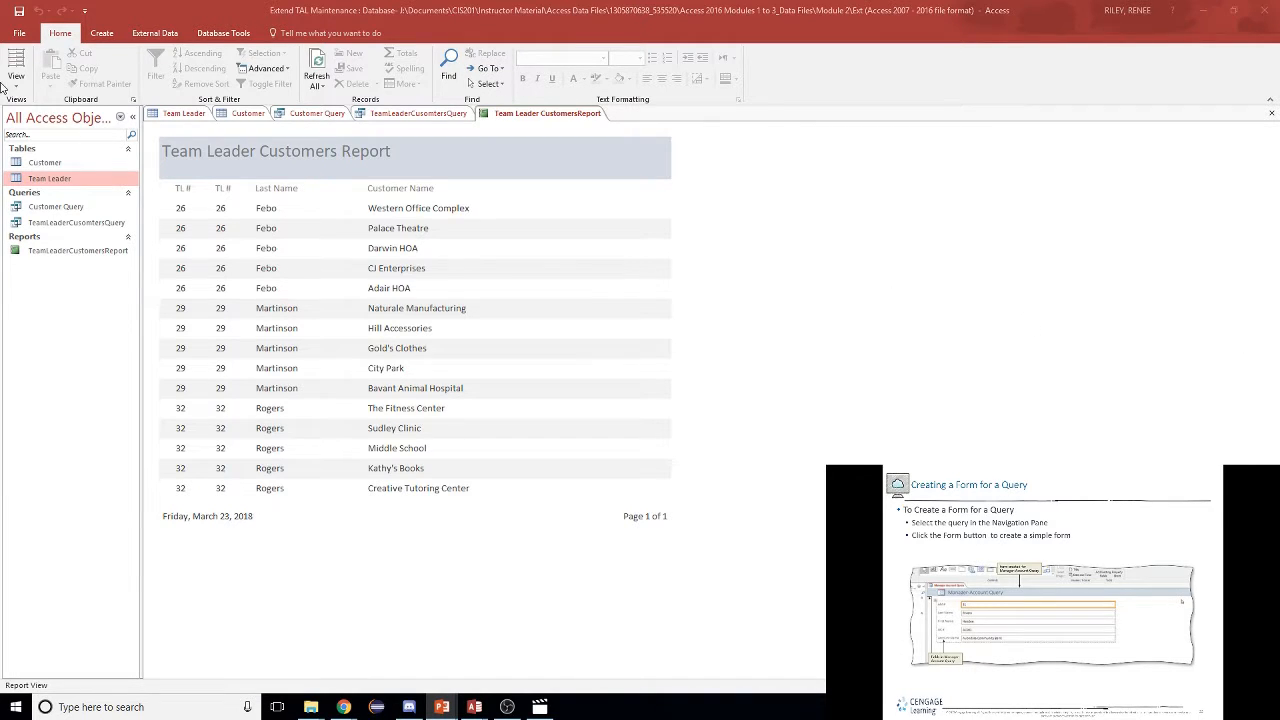
# - Start a Form Wizard form in Access with all fields of TeamLeaderCusomtersQuery and a Columnar layout
pyautogui.click(105, 35)
pyautogui.click(103, 33)
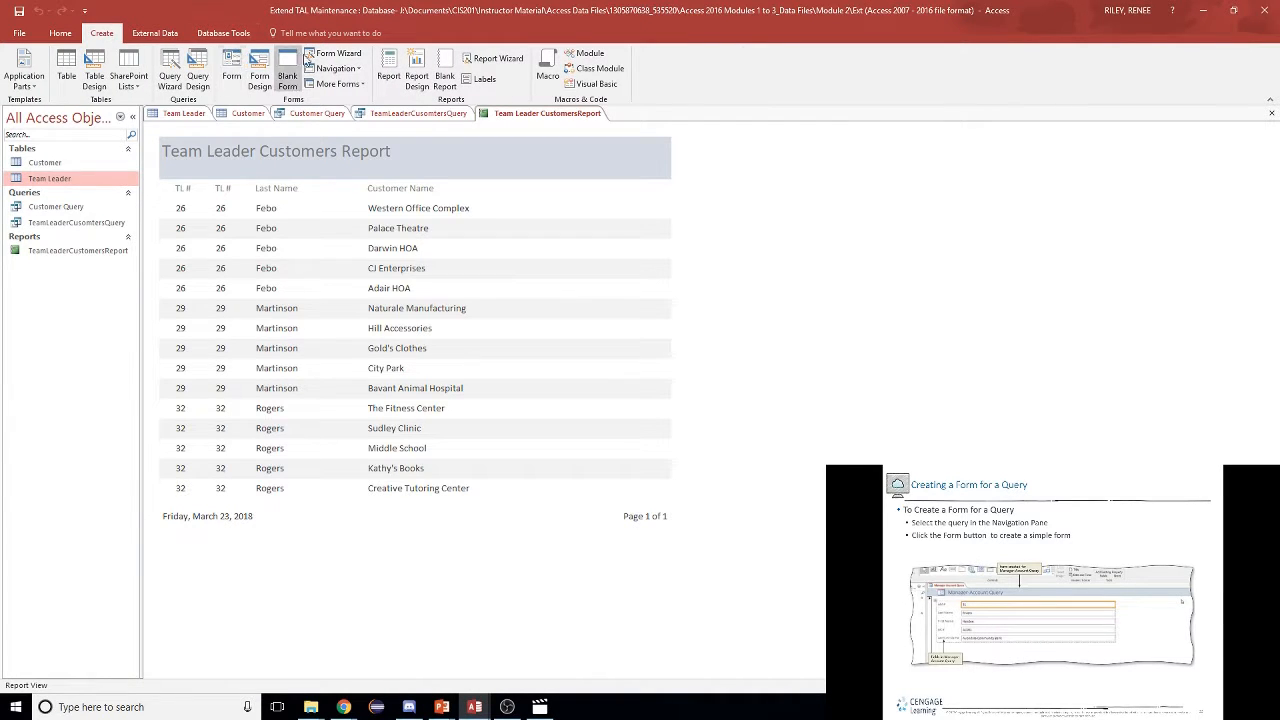
pyautogui.click(346, 56)
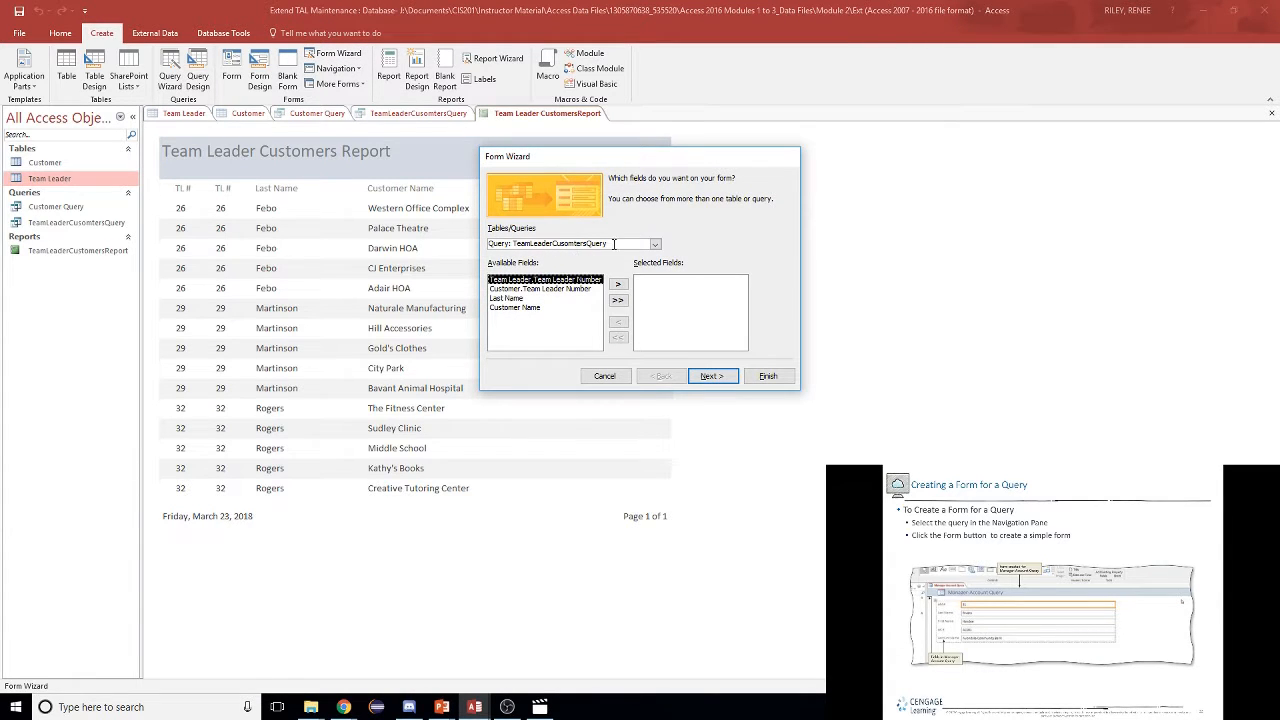
pyautogui.click(618, 300)
pyautogui.click(711, 376)
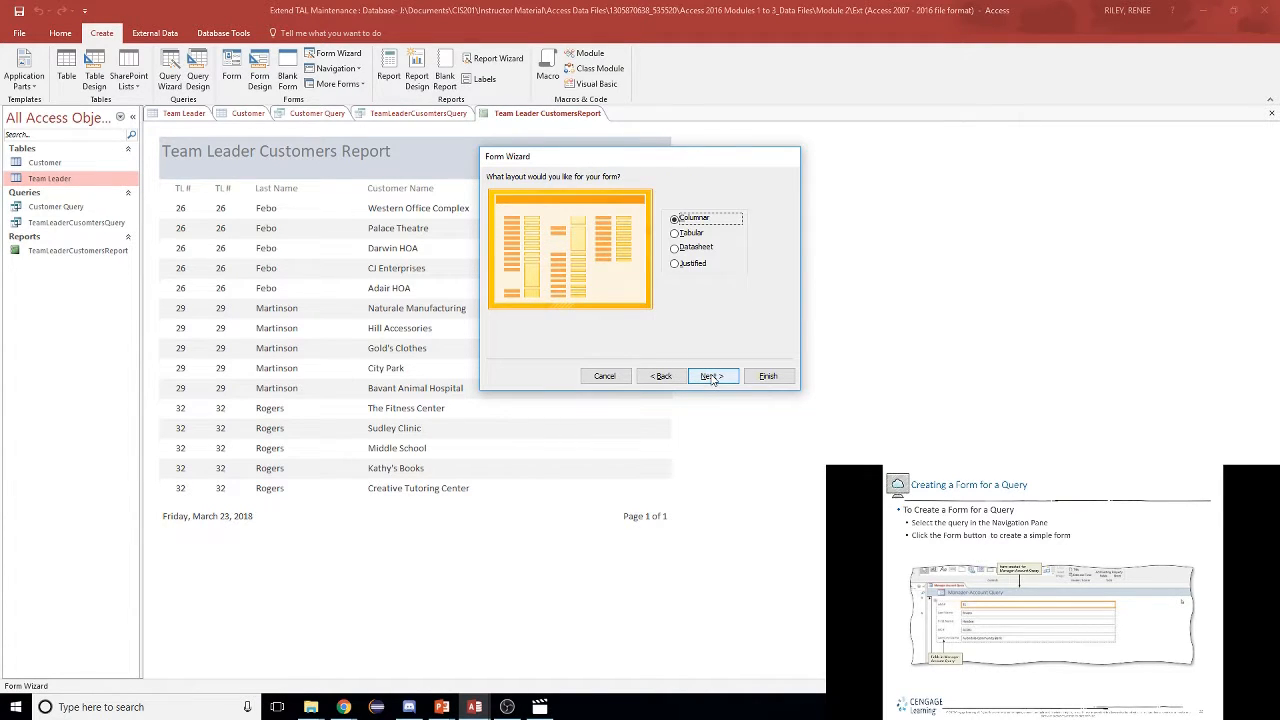
pyautogui.click(711, 376)
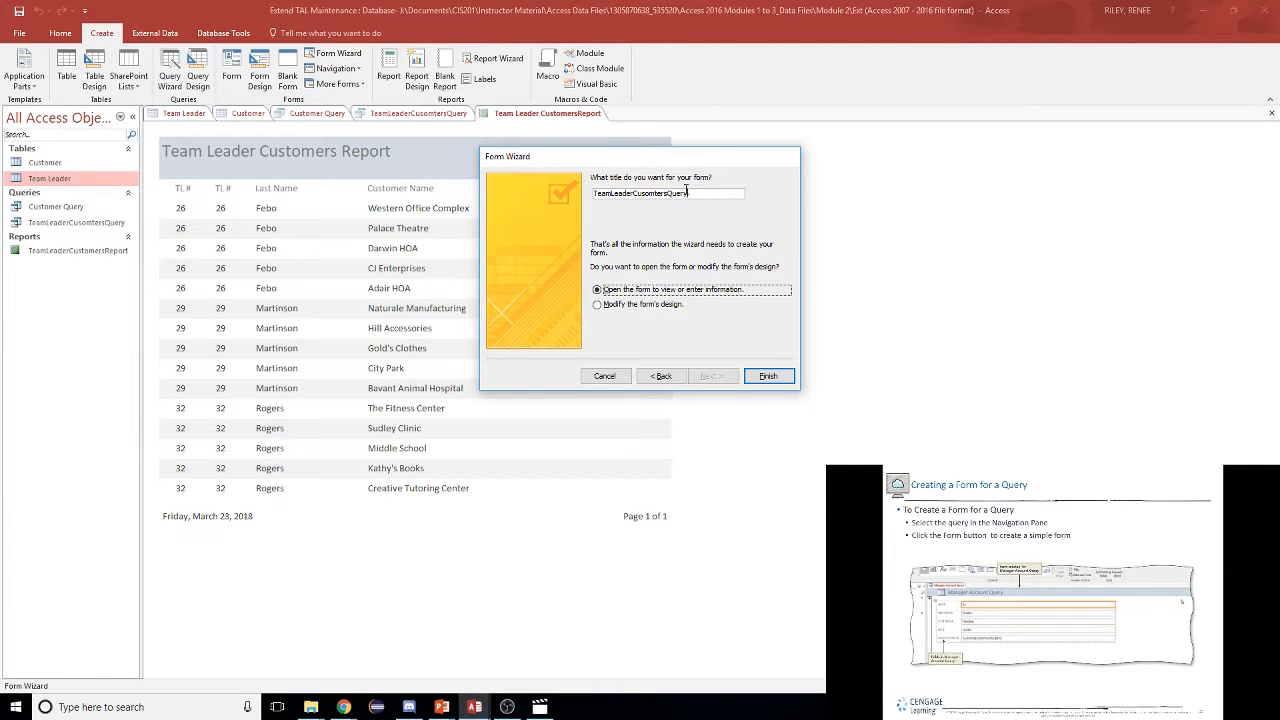
# - Title the form TeamLeaderCustomersForm and finish the wizard, opening the form to view information
pyautogui.moveTo(686, 190); pyautogui.dragTo(648, 189)
pyautogui.press('Delete')
pyautogui.write('tomersForm')
pyautogui.press('Return')
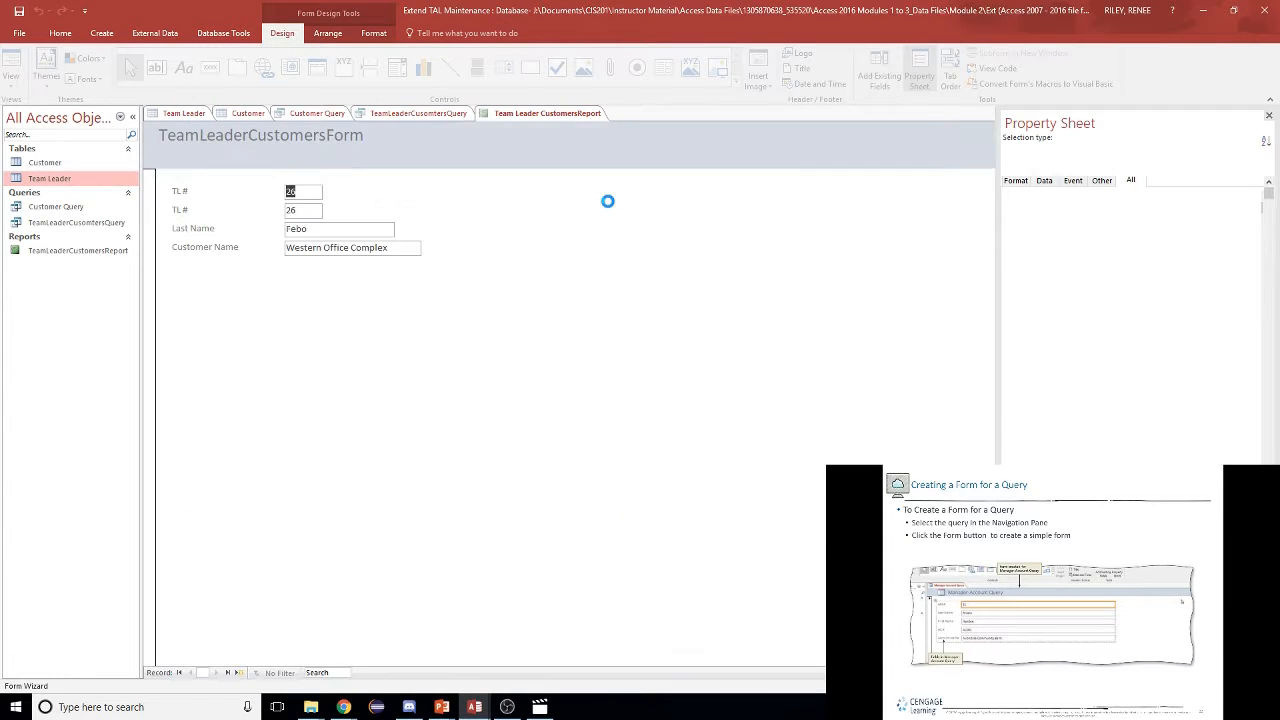
# - Browse forward through the form's records, jump to the last record, and return to the first one
pyautogui.click(308, 229)
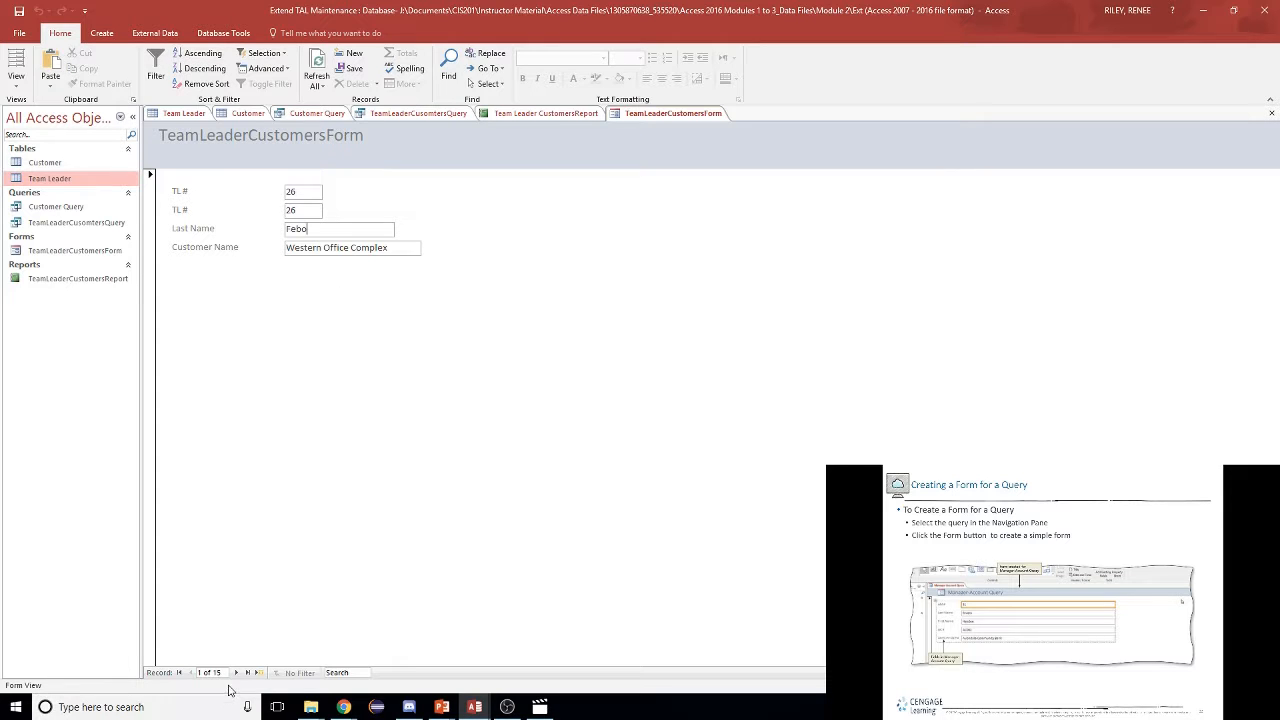
pyautogui.click(235, 672)
pyautogui.click(235, 672)
pyautogui.click(235, 672)
pyautogui.click(235, 672)
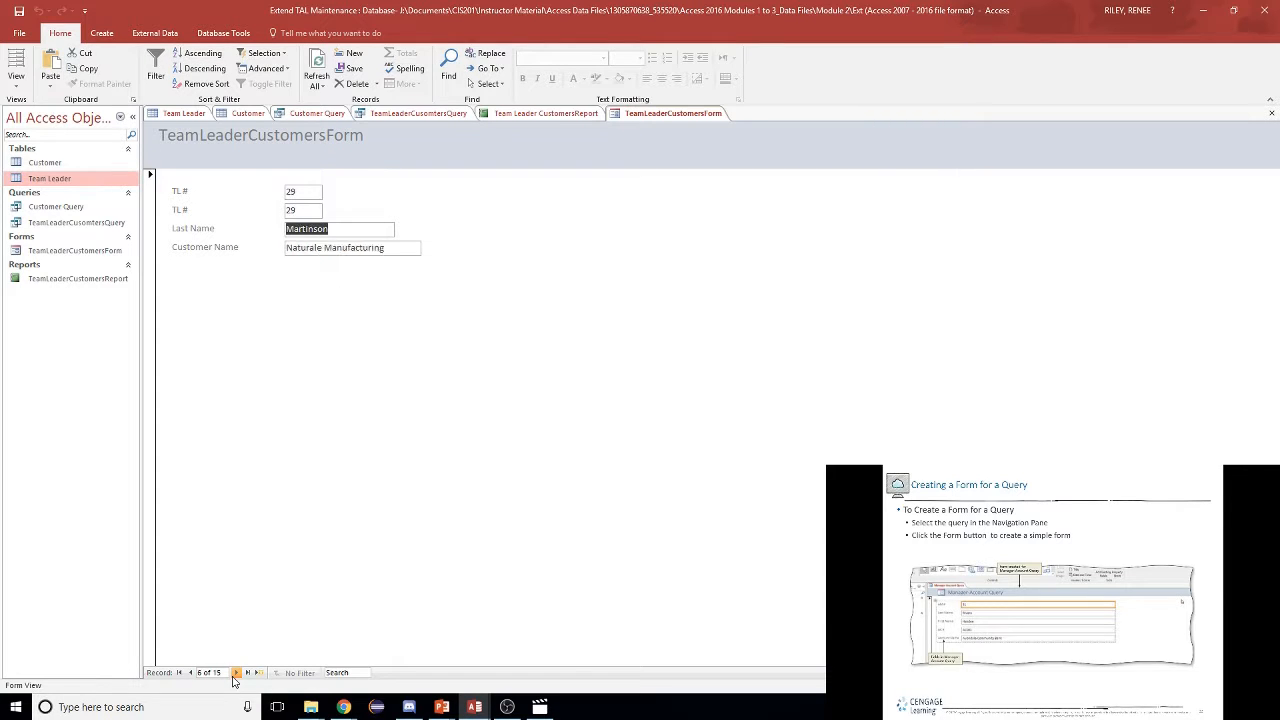
pyautogui.click(235, 672)
pyautogui.click(235, 672)
pyautogui.click(235, 672)
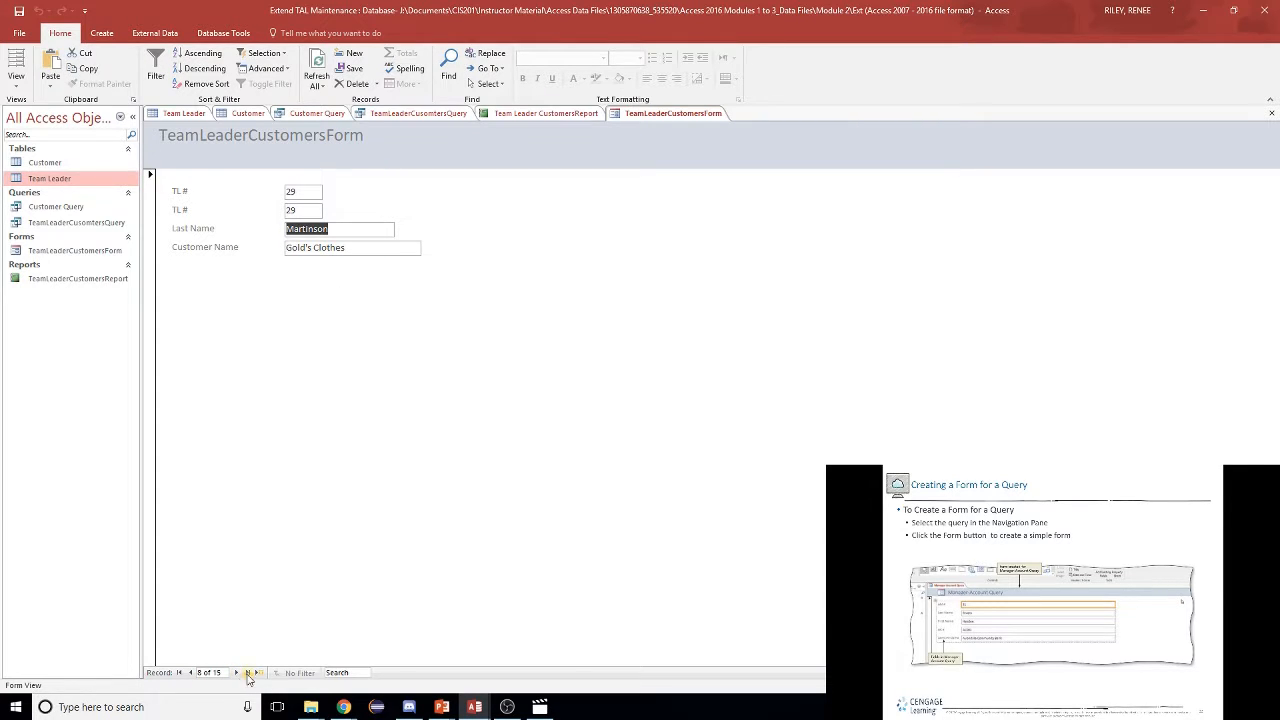
pyautogui.click(249, 673)
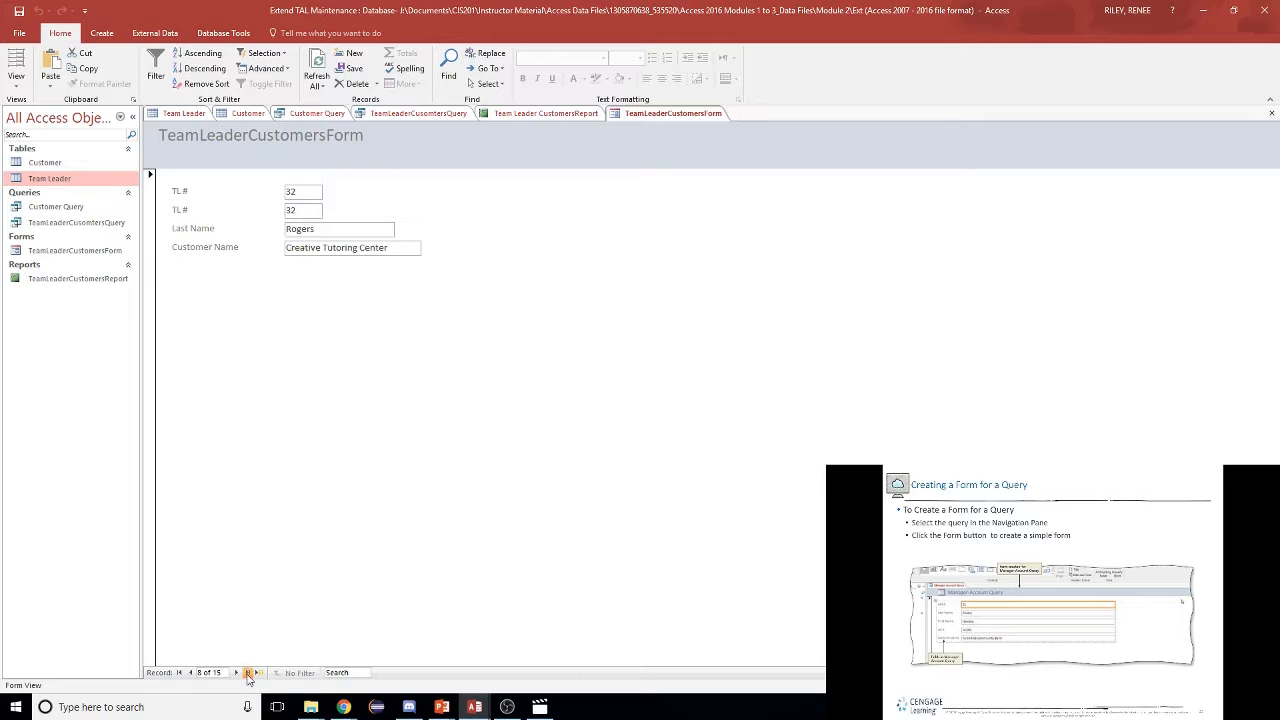
pyautogui.click(179, 672)
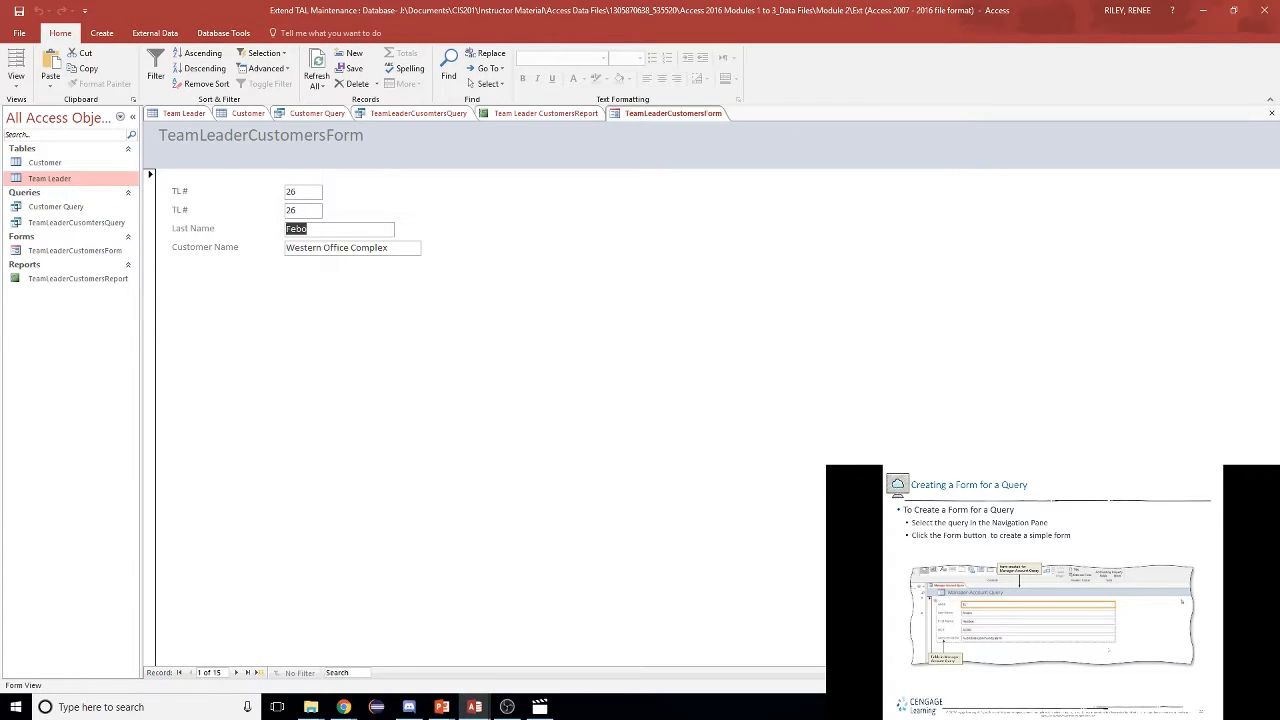
# - Switch to the PowerPoint presentation and advance to the slide on exporting data from Access to other applications
pyautogui.click(441, 707)
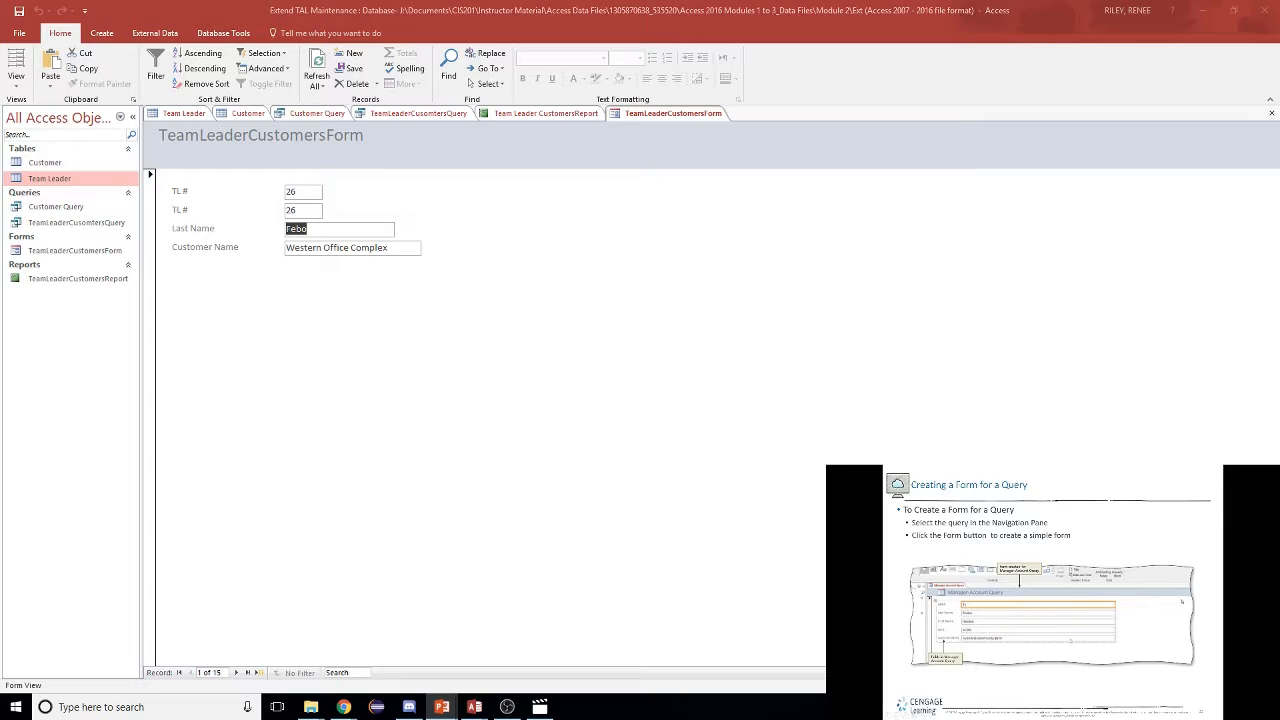
pyautogui.press('Right')
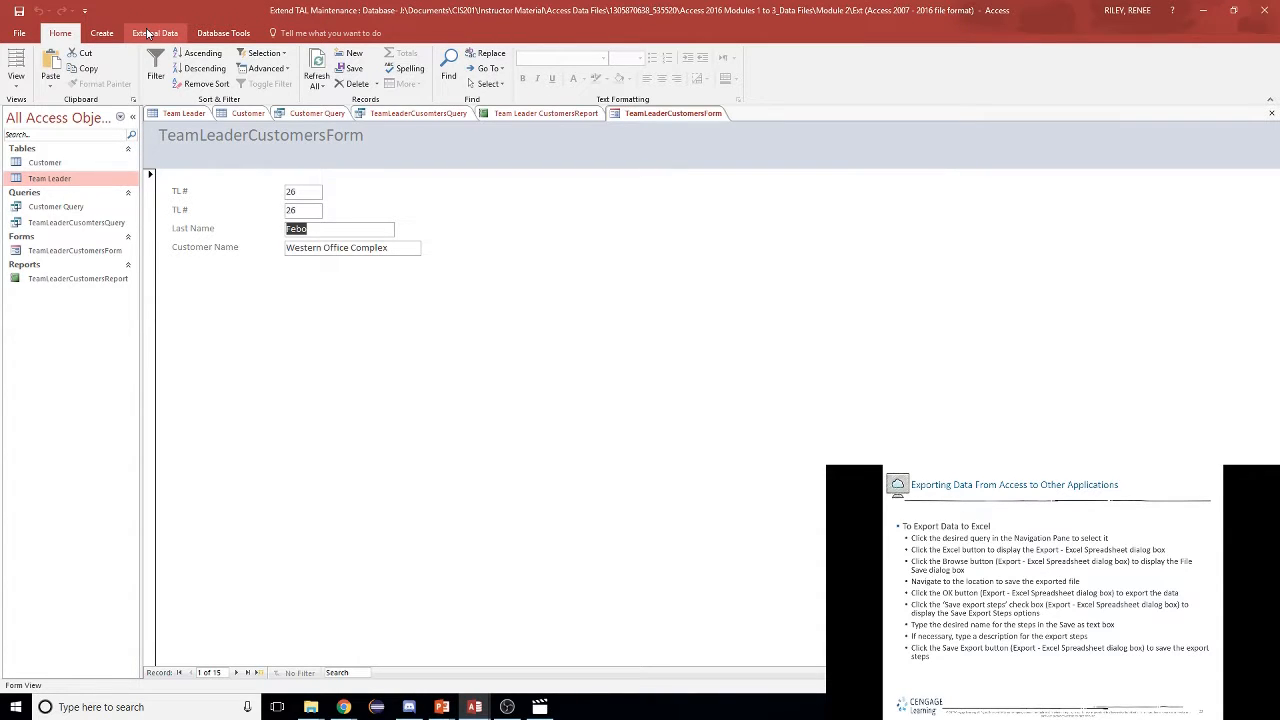
# - Return to Access and open TeamLeaderCusomtersQuery in Datasheet View
pyautogui.click(98, 33)
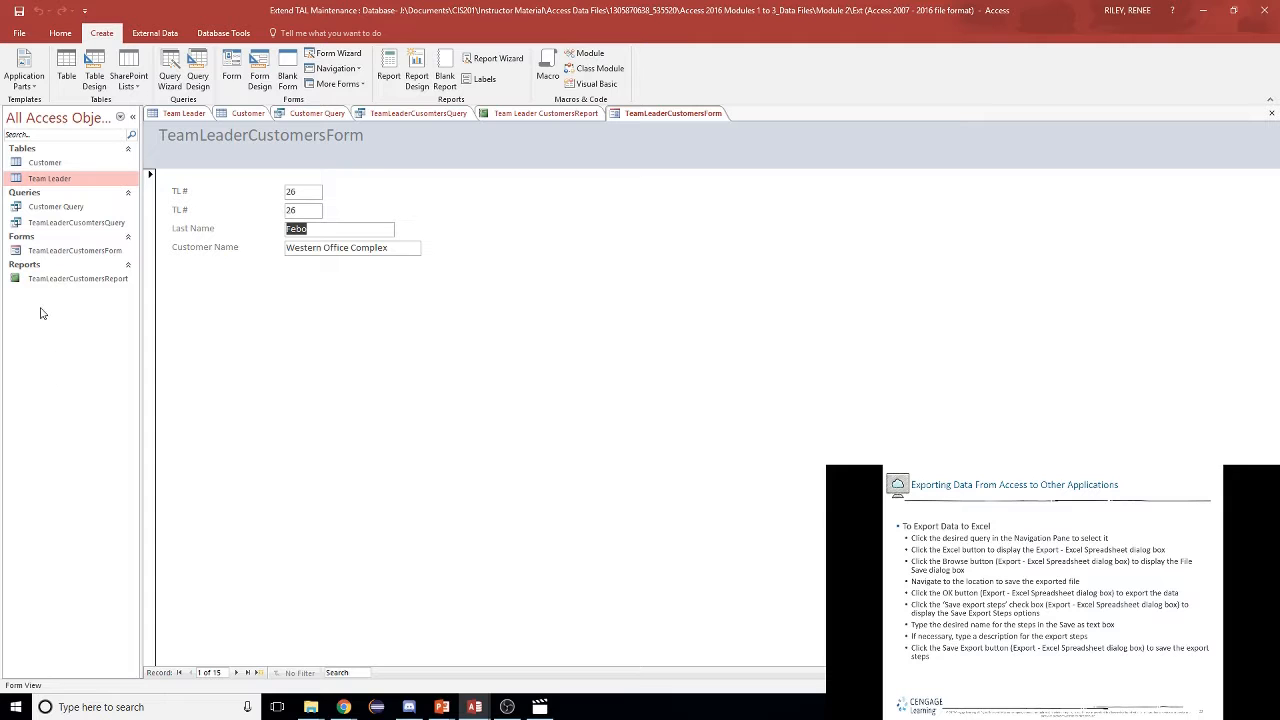
pyautogui.click(48, 225)
pyautogui.doubleClick(48, 225)
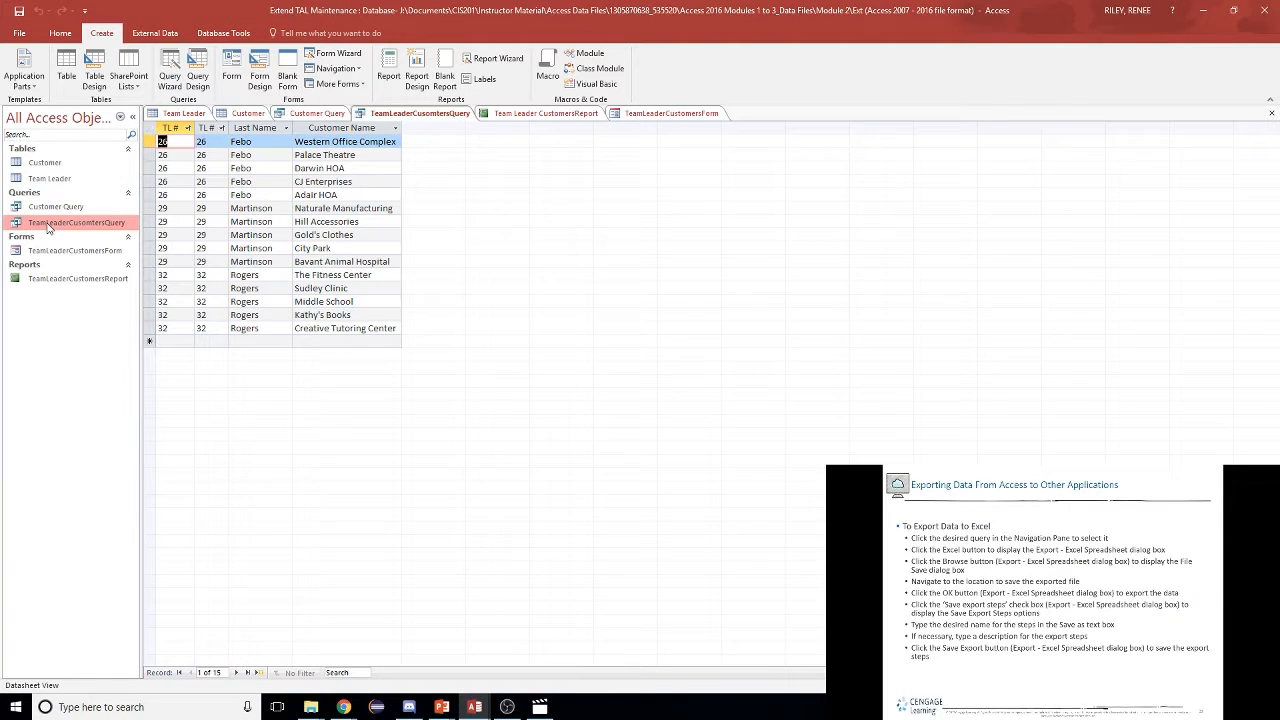
pyautogui.click(48, 225)
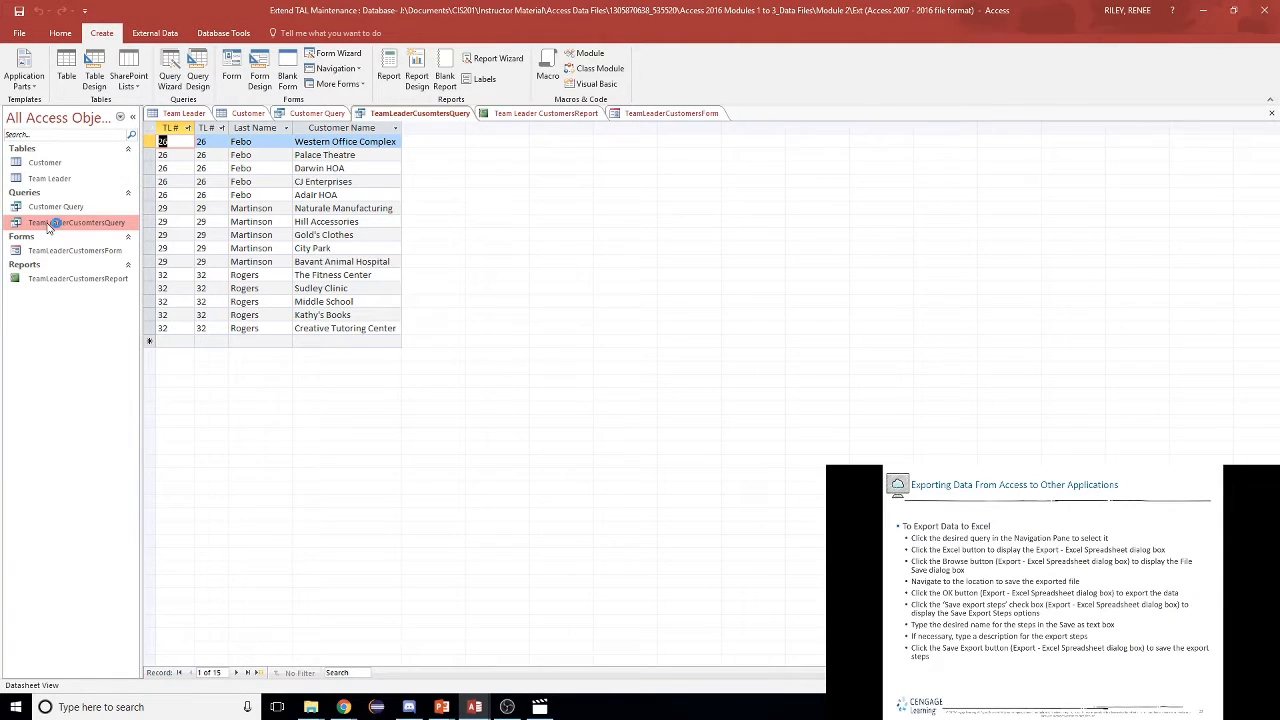
# - Export TeamLeaderCusomtersQuery to an Excel workbook with formatting and layout, opening the destination file after the export completes
pyautogui.click(147, 37)
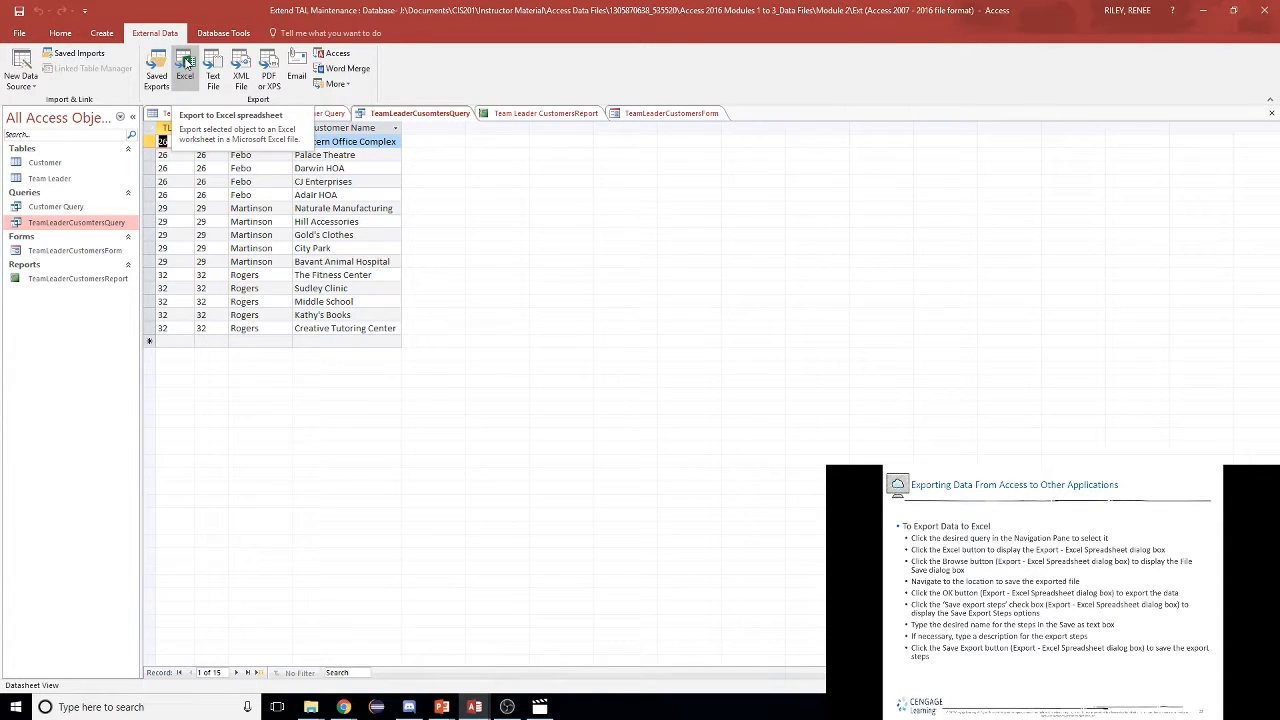
pyautogui.click(186, 64)
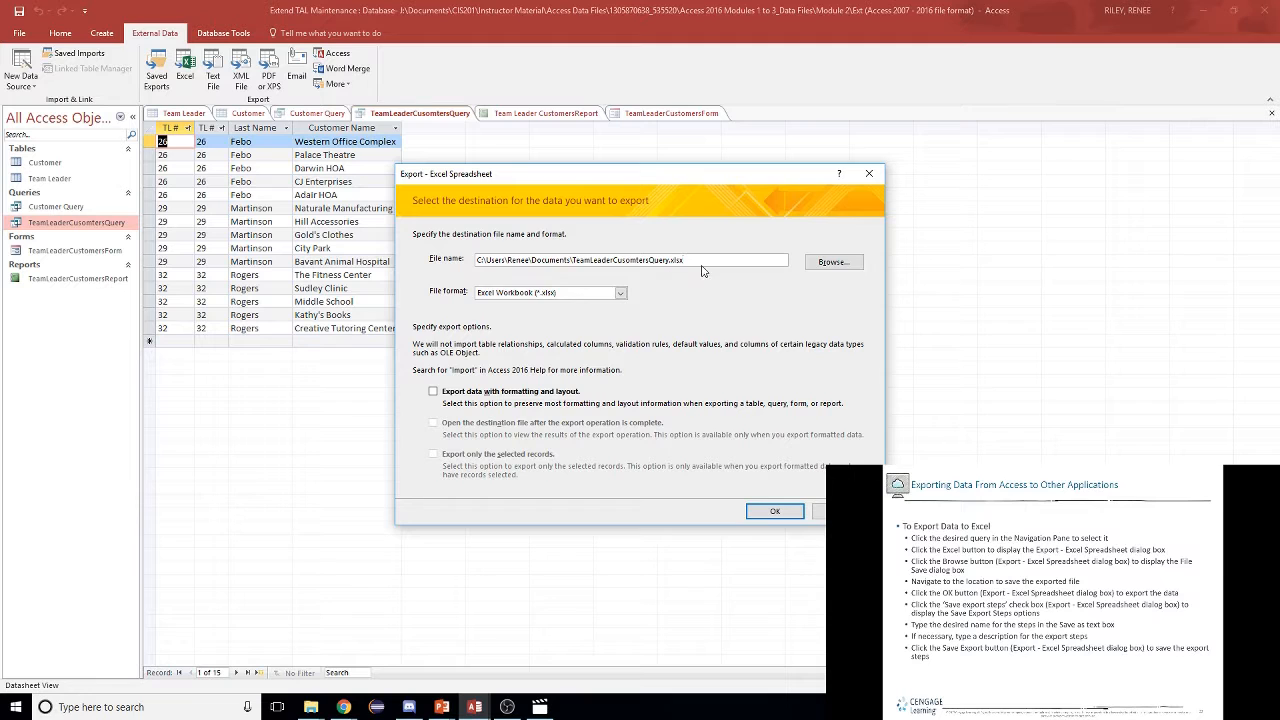
pyautogui.click(433, 393)
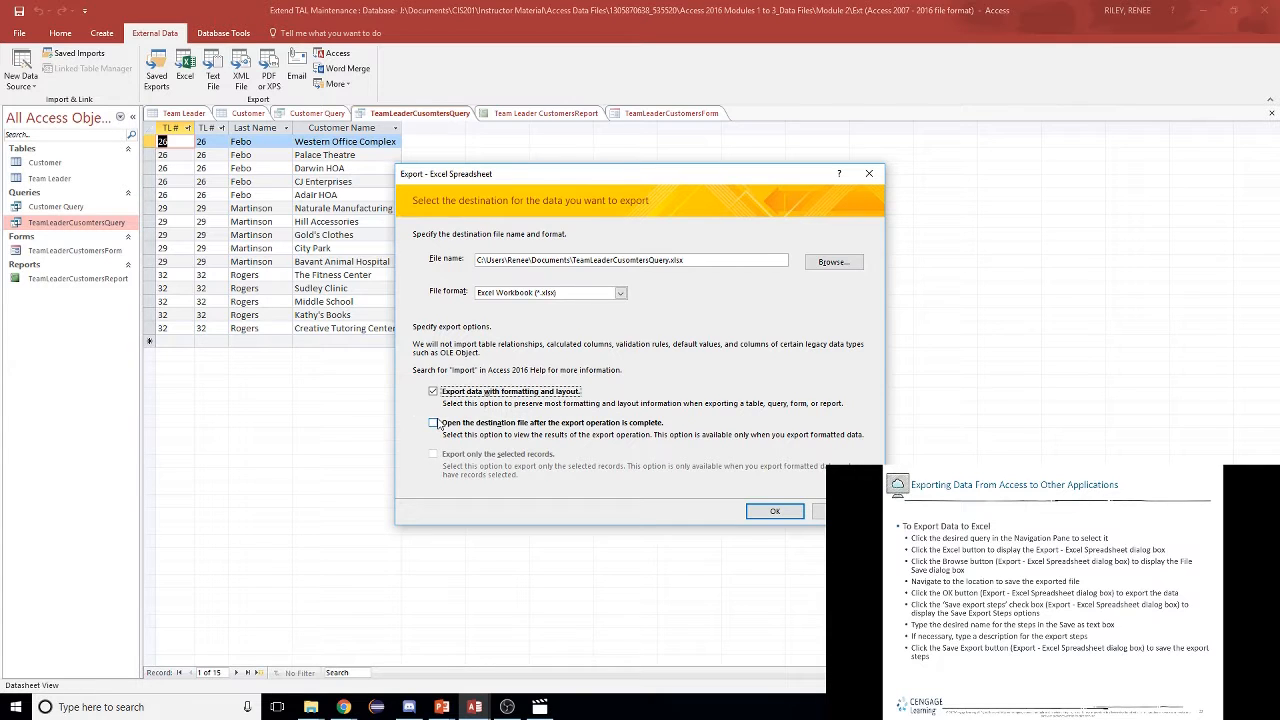
pyautogui.click(433, 423)
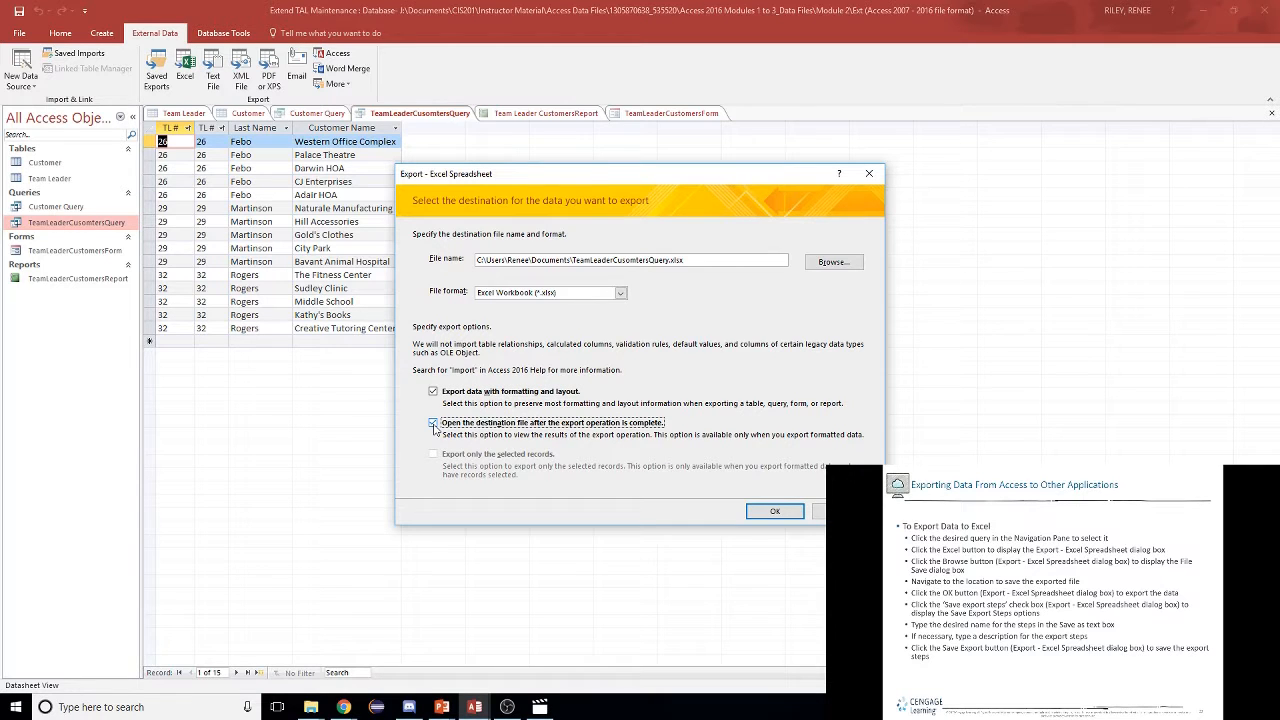
pyautogui.click(774, 512)
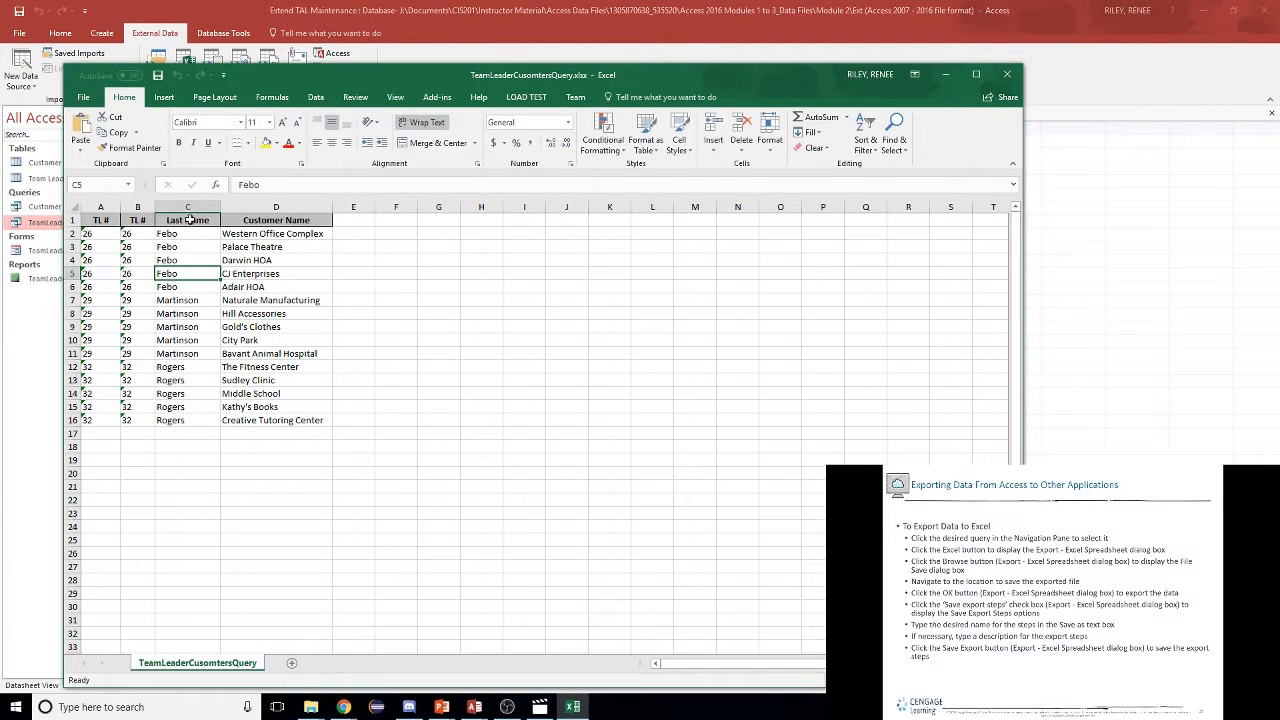
# - Check the exported rows in Excel, close the workbook, and close the export wizard without saving the export steps
pyautogui.click(207, 420)
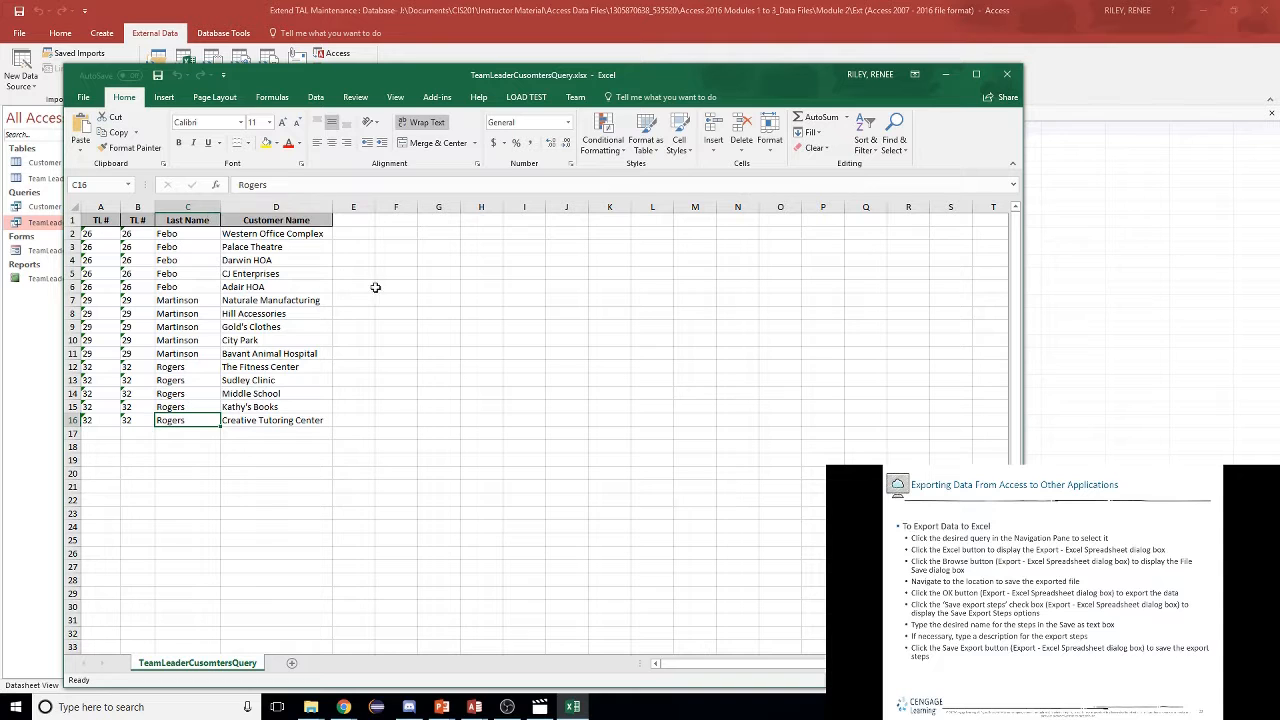
pyautogui.click(1008, 74)
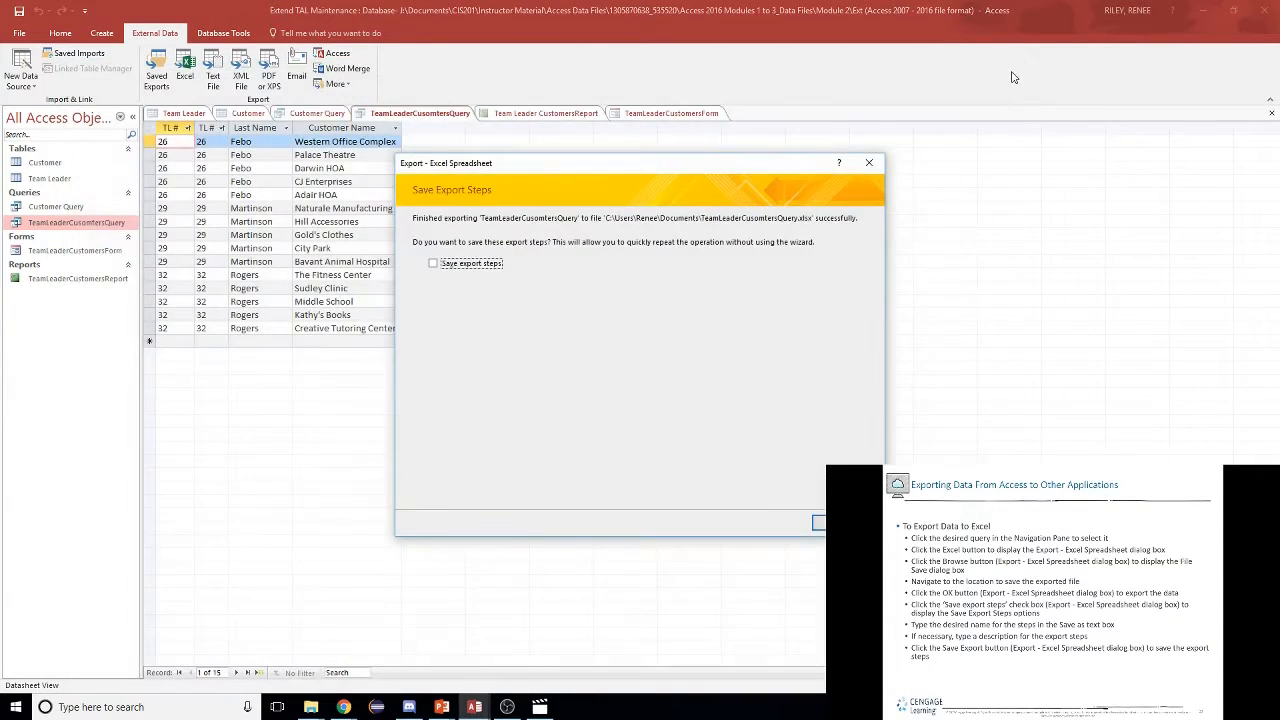
pyautogui.click(819, 523)
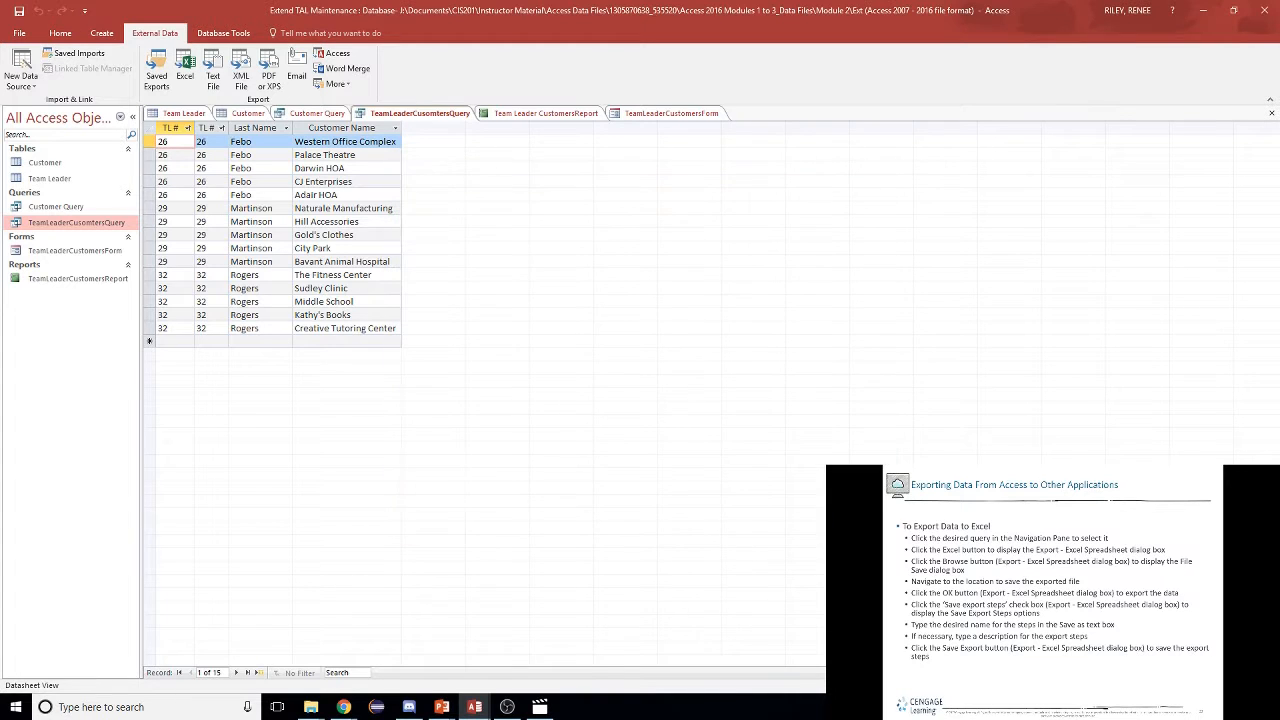
# - Switch to the PowerPoint presentation, show the slide on adding criteria to a join query, and clear the recording window covering it
pyautogui.click(1085, 626)
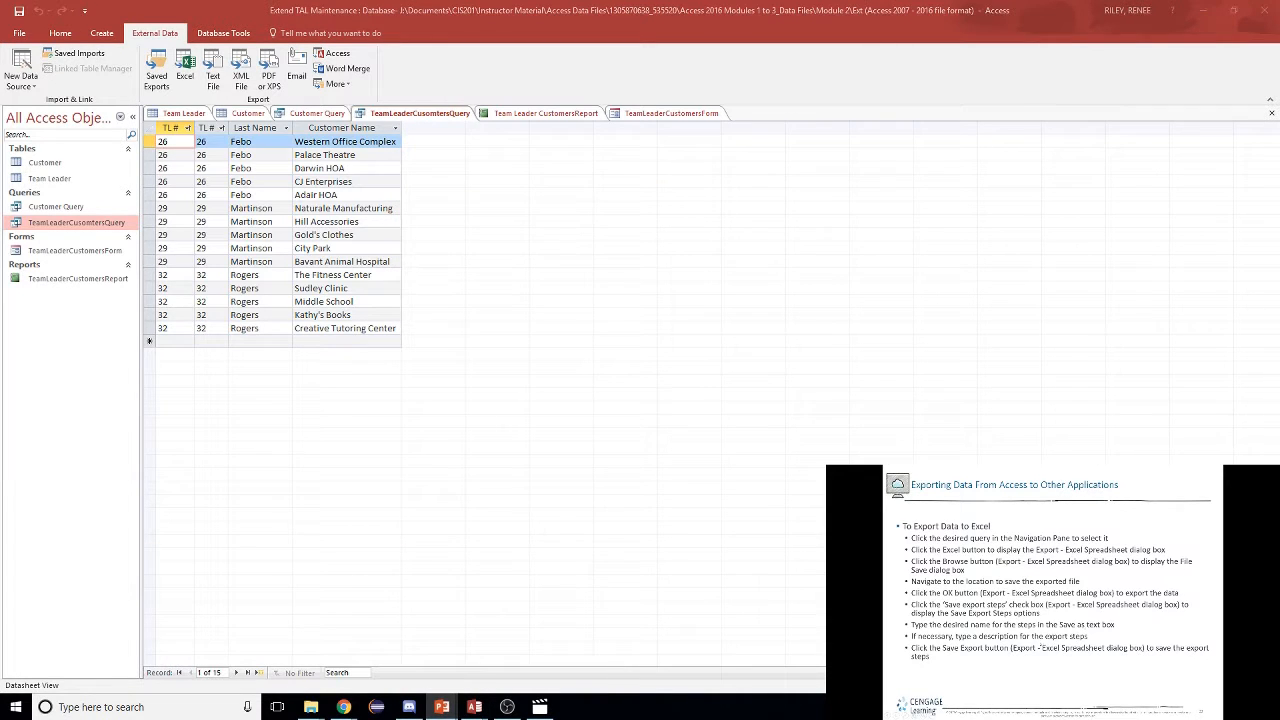
pyautogui.click(1038, 645)
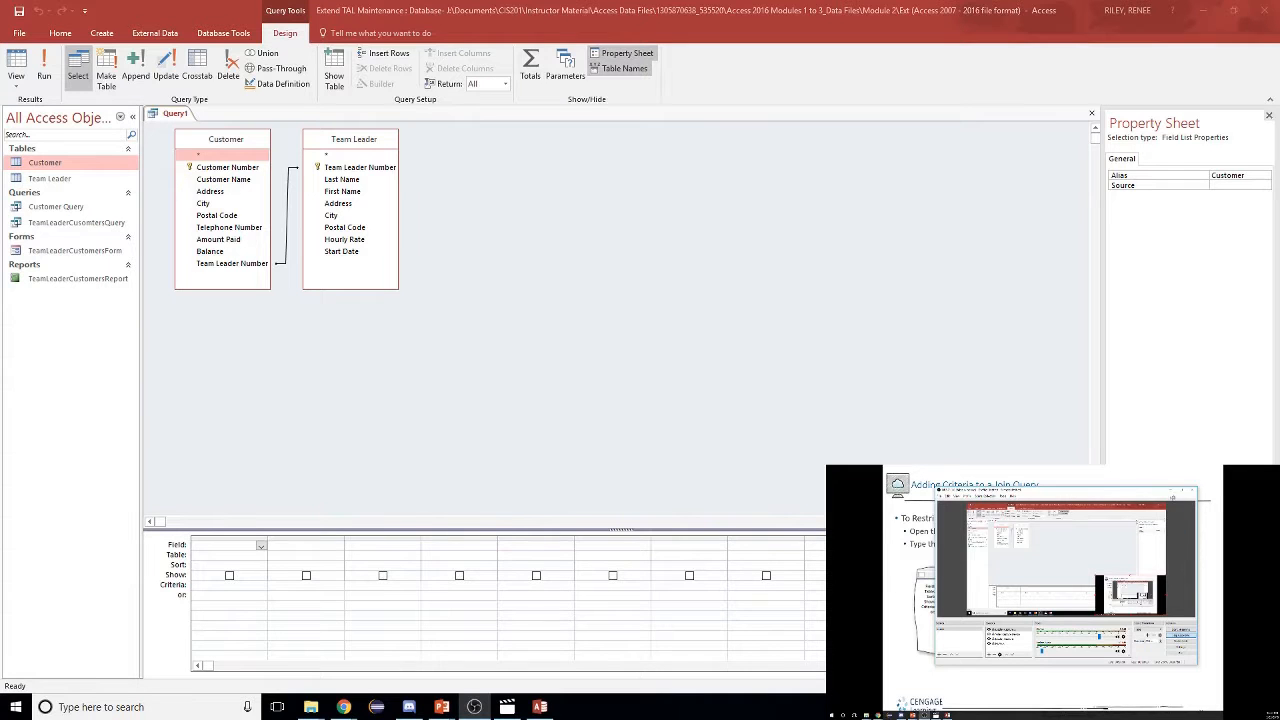
pyautogui.click(1172, 490)
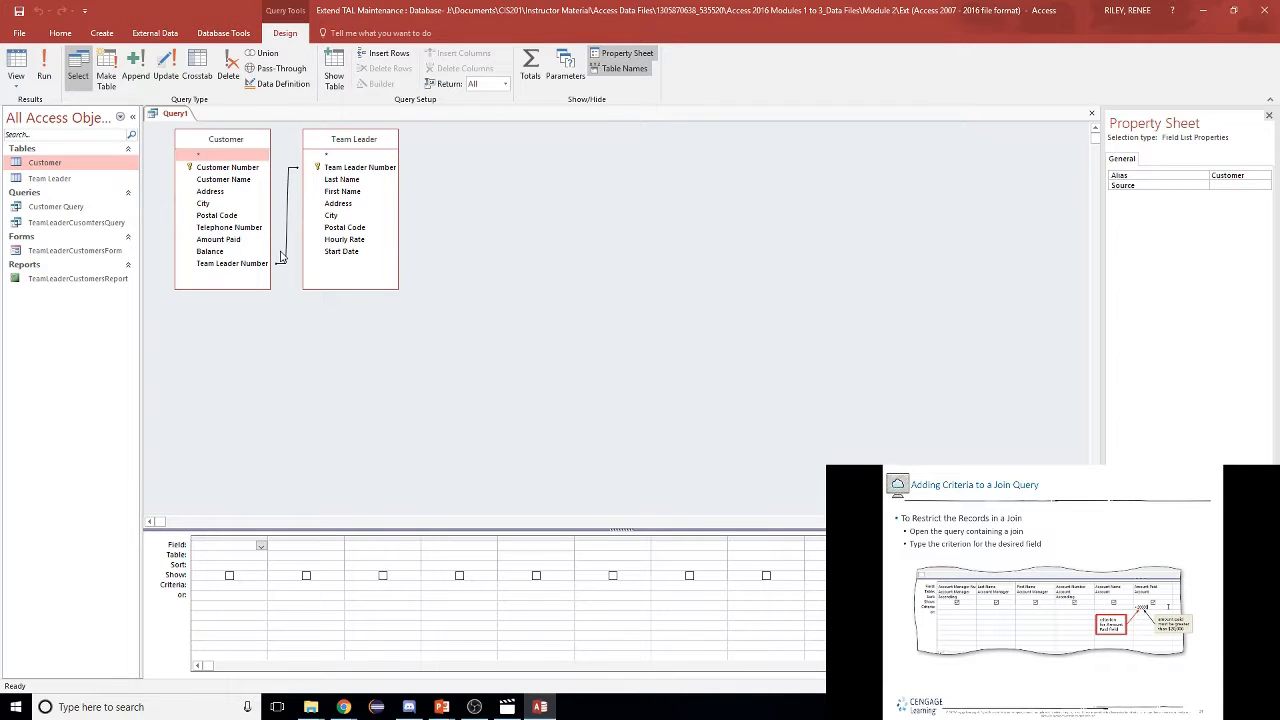
# - Add Team Leader Number from both tables plus Customer Name, Address, City, Amount Paid and Balance to the new query and run it
pyautogui.click(350, 167)
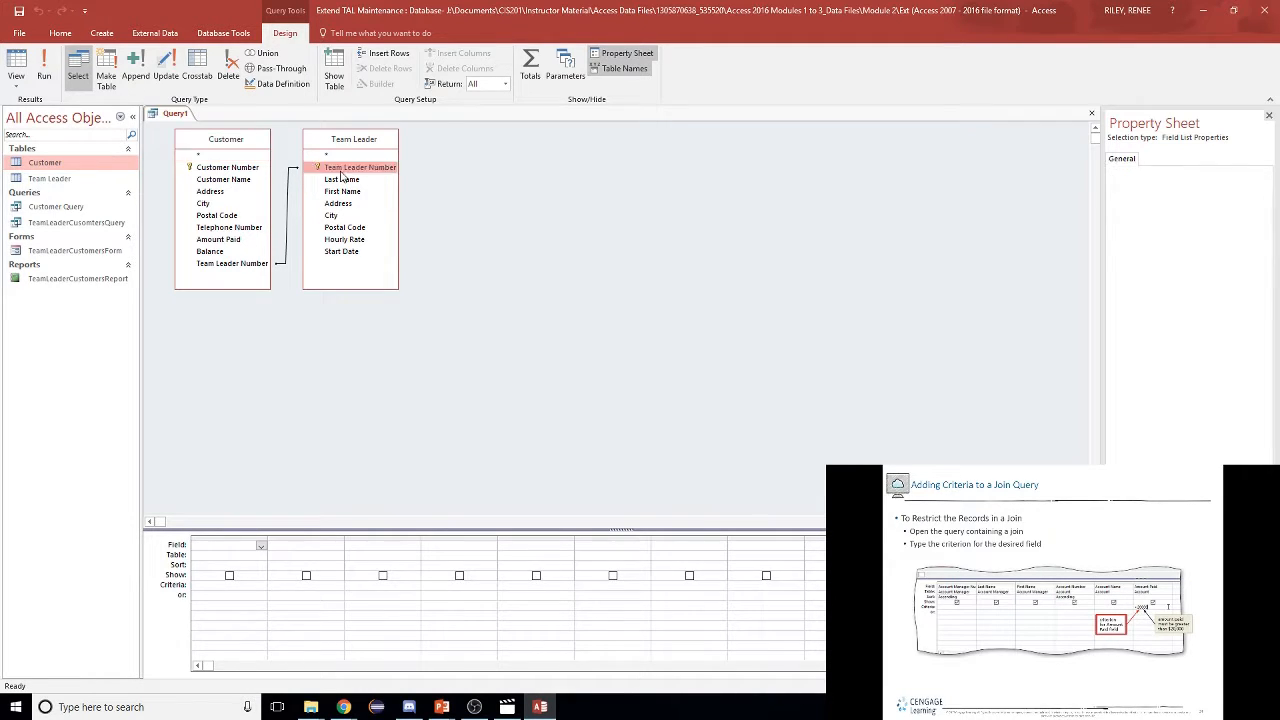
pyautogui.doubleClick(350, 167)
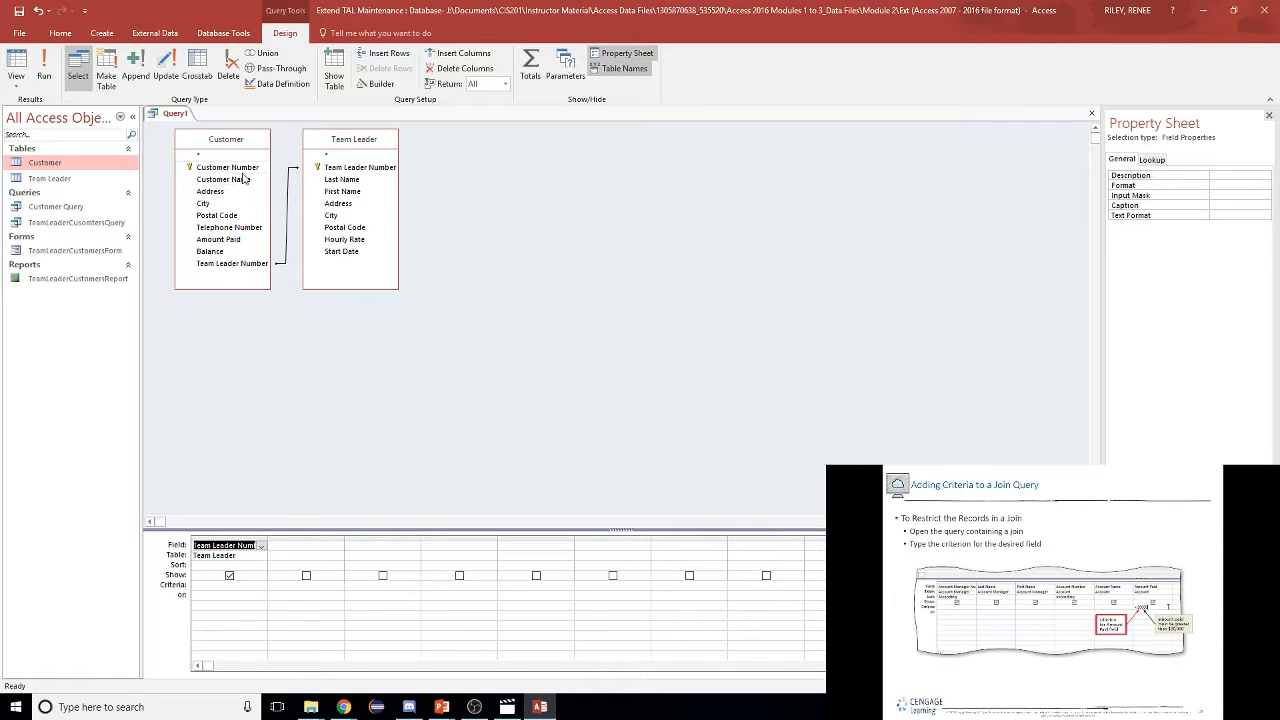
pyautogui.doubleClick(232, 263)
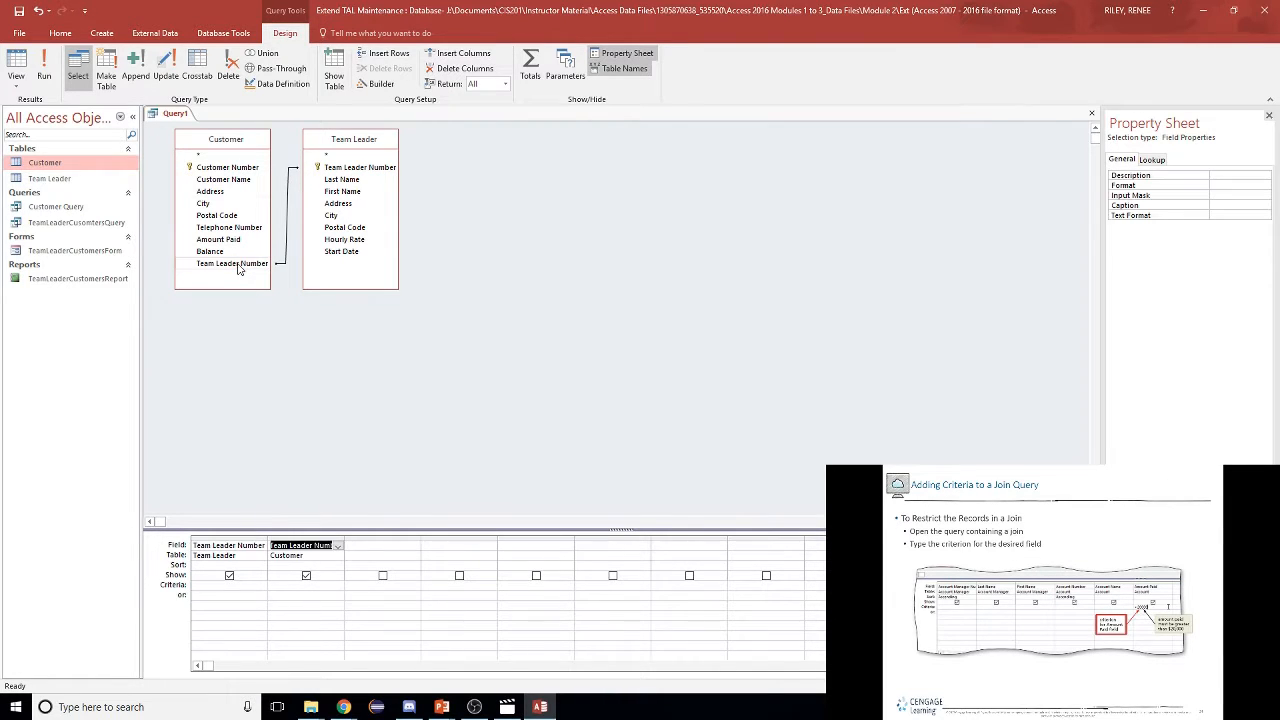
pyautogui.doubleClick(224, 179)
pyautogui.click(222, 193)
pyautogui.doubleClick(222, 193)
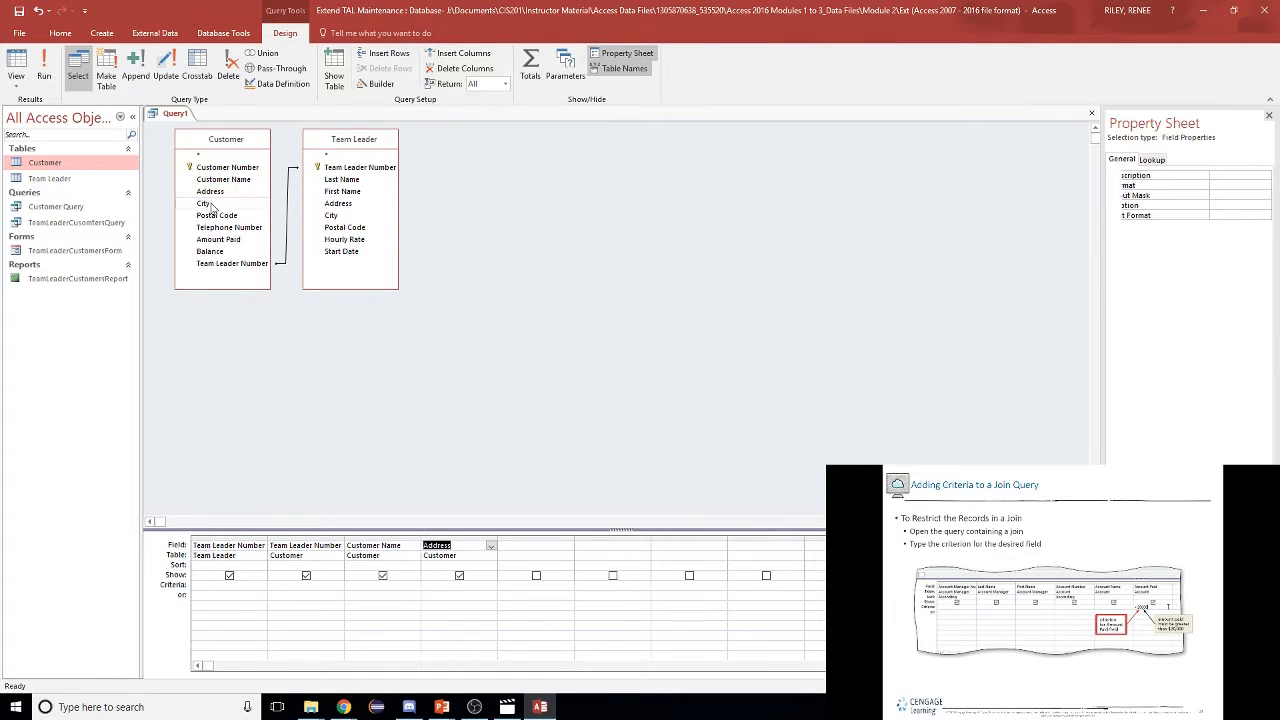
pyautogui.doubleClick(210, 203)
pyautogui.doubleClick(236, 241)
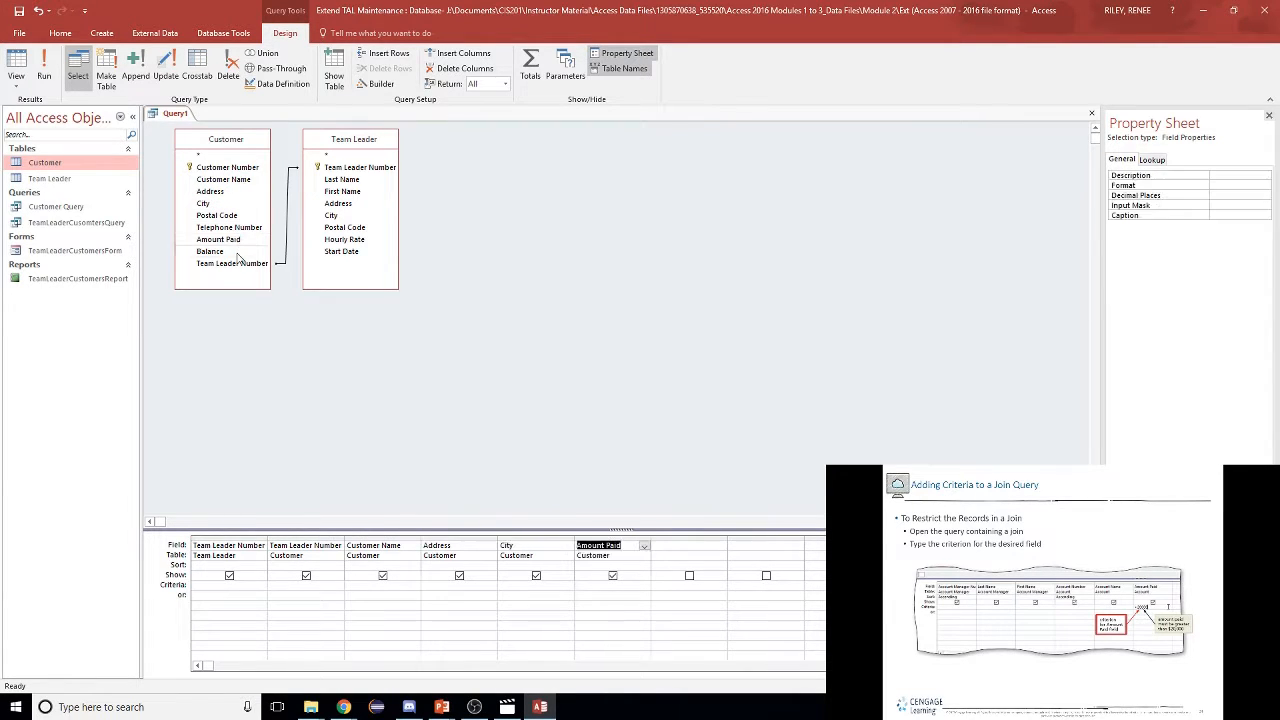
pyautogui.doubleClick(237, 252)
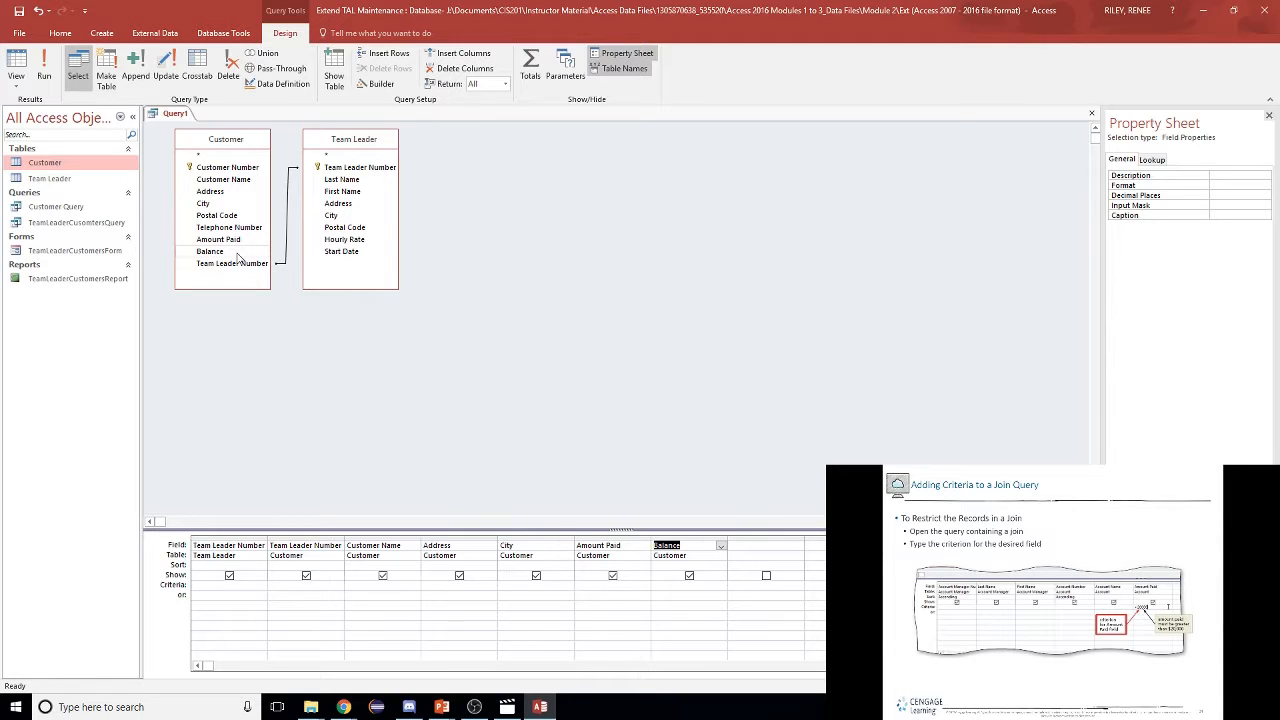
pyautogui.click(43, 77)
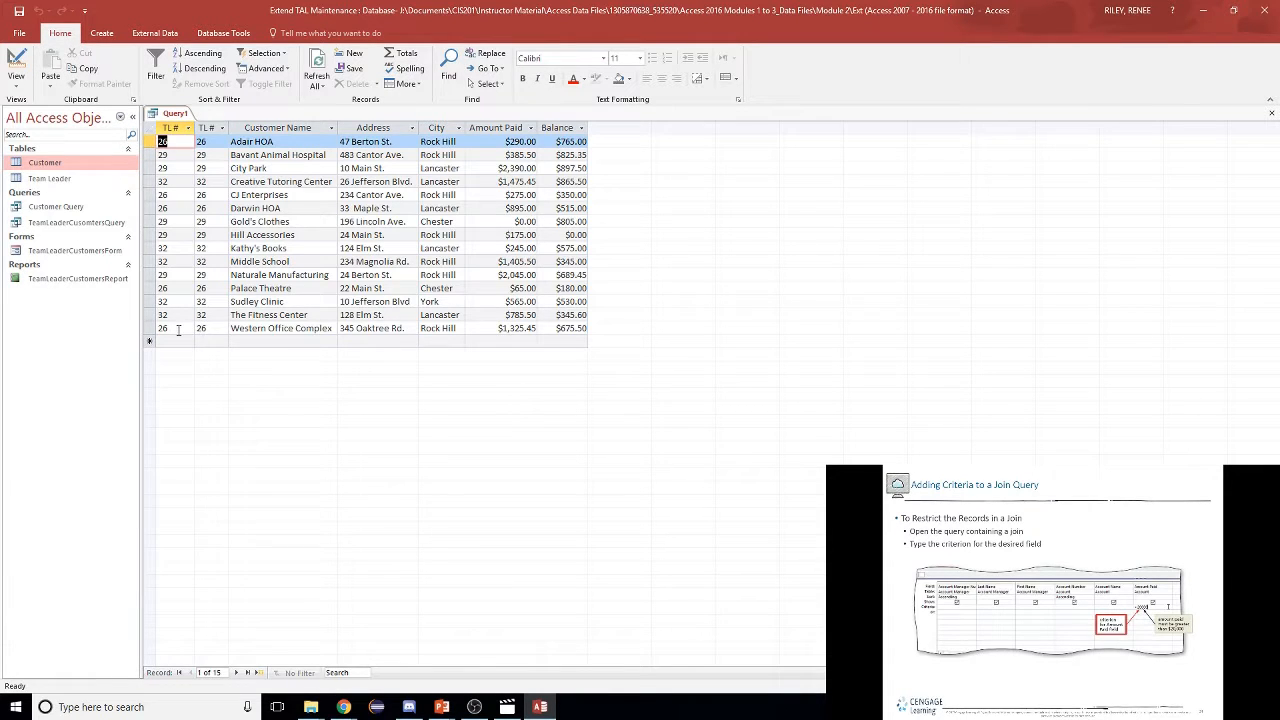
# - Return the query to Design View and sort the Team Leader table's Team Leader Number in ascending order
pyautogui.click(17, 80)
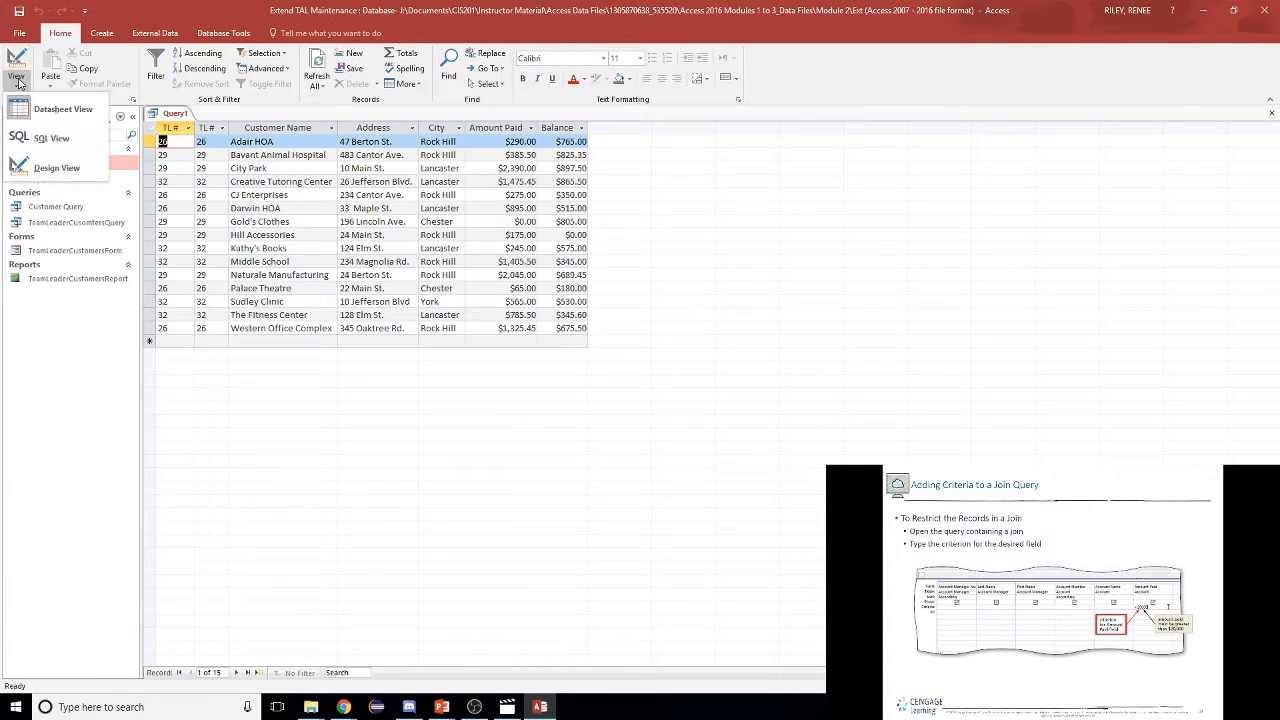
pyautogui.click(55, 167)
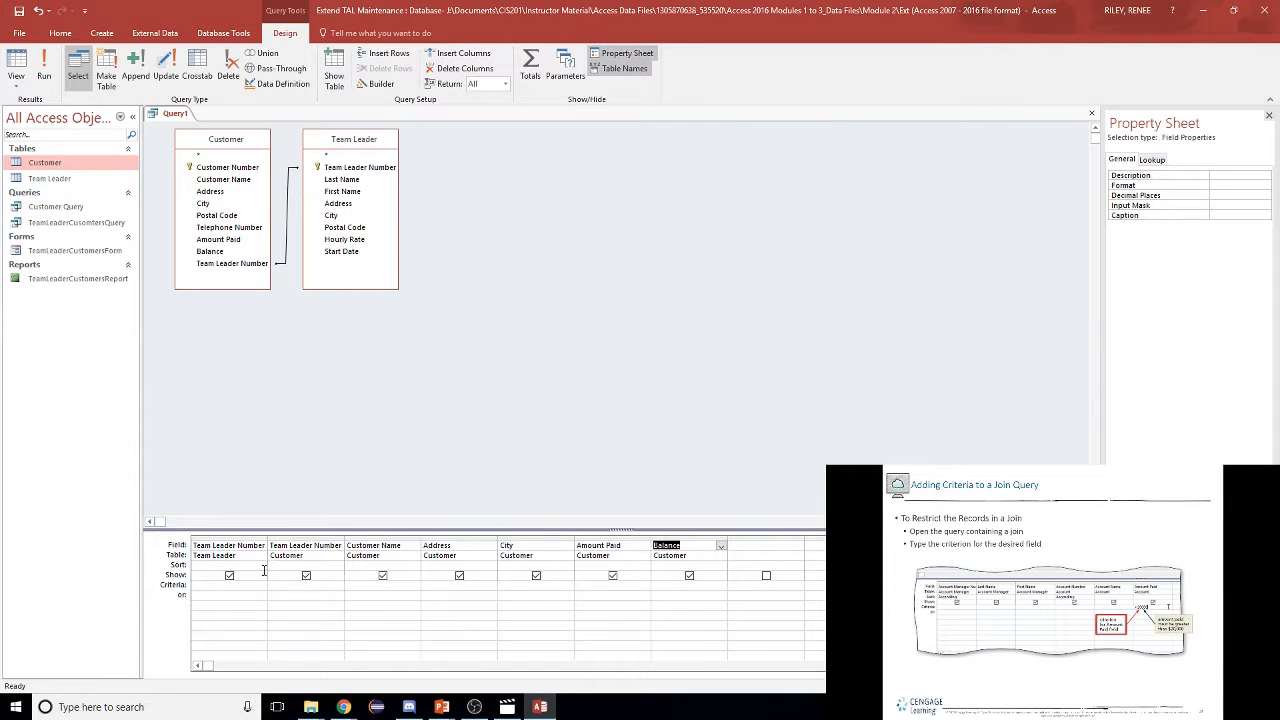
pyautogui.click(262, 566)
pyautogui.click(242, 576)
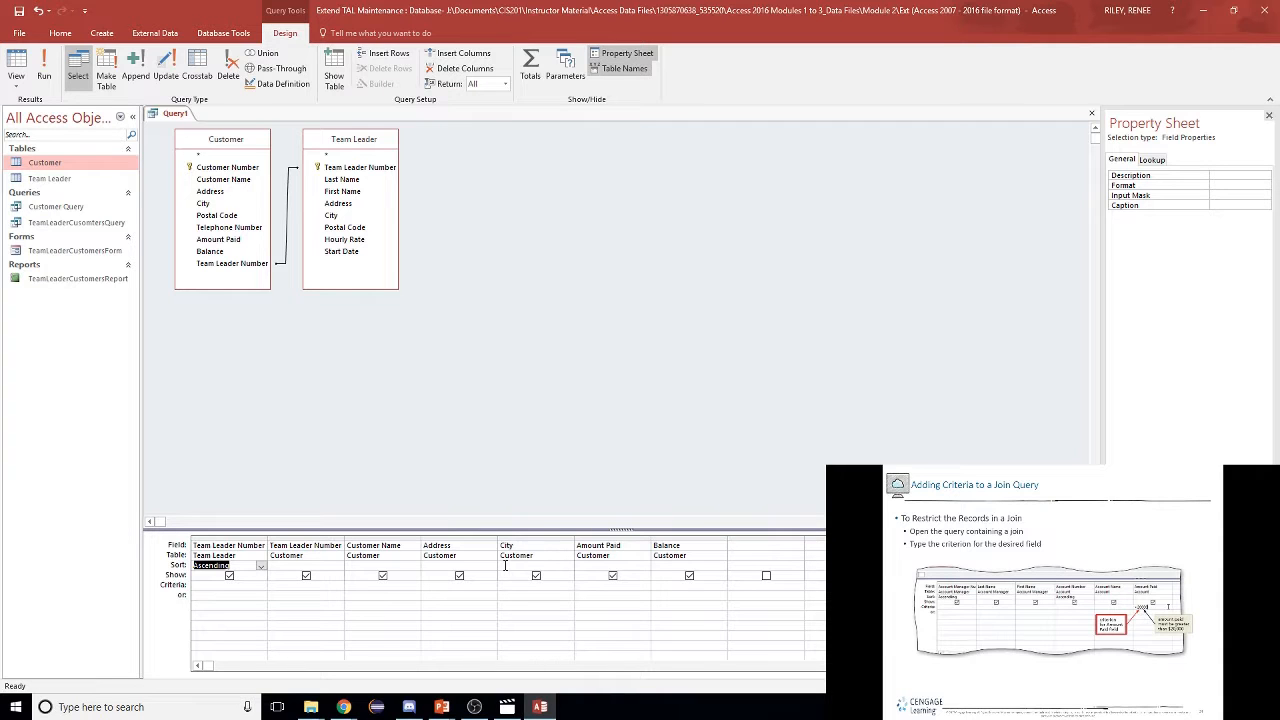
# - Set the criterion for the Balance field to >500 and run the query
pyautogui.click(718, 583)
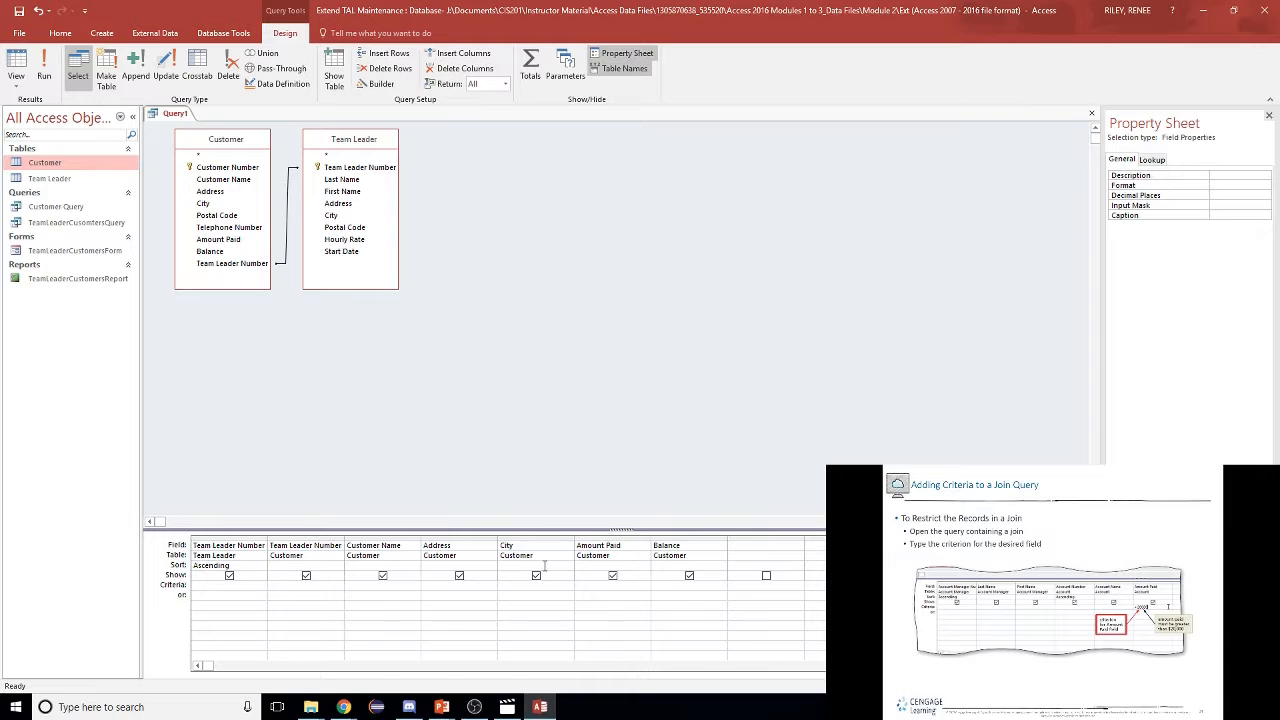
pyautogui.write('>500')
pyautogui.click(42, 68)
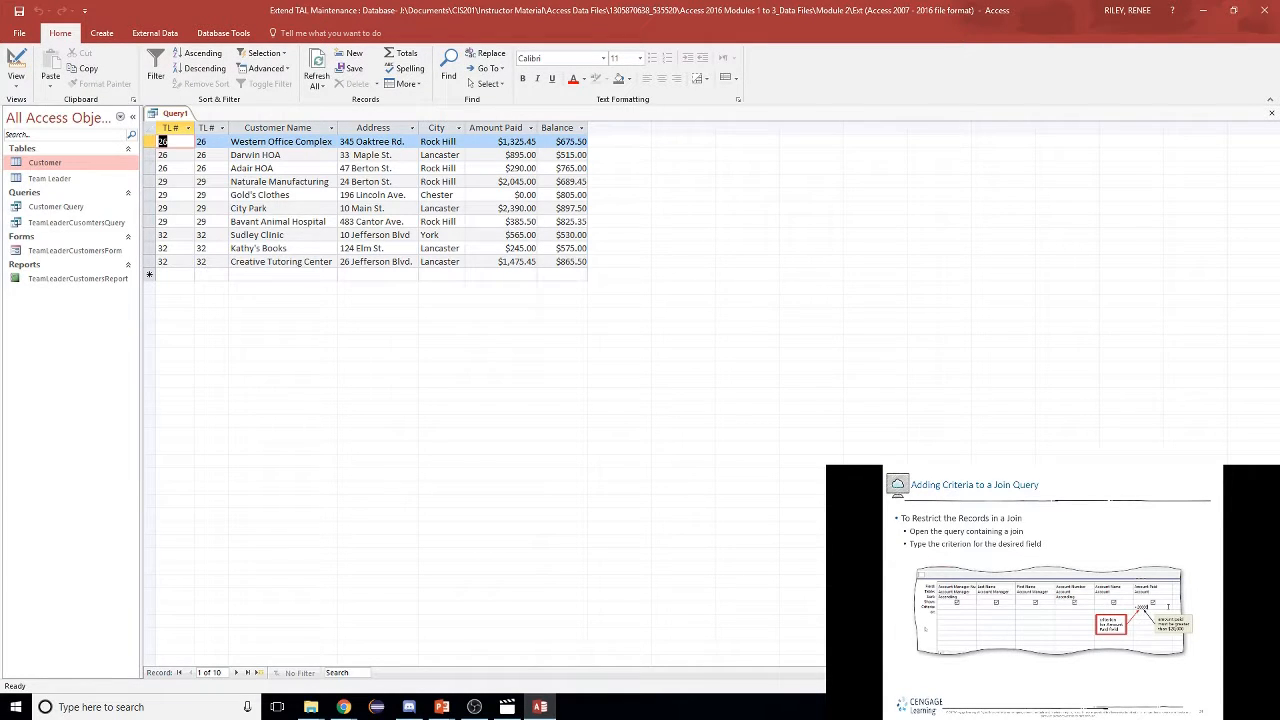
# - Switch to the PowerPoint presentation and advance to the slide on using a calculated field in a query
pyautogui.hotkey('alt', 'Tab')
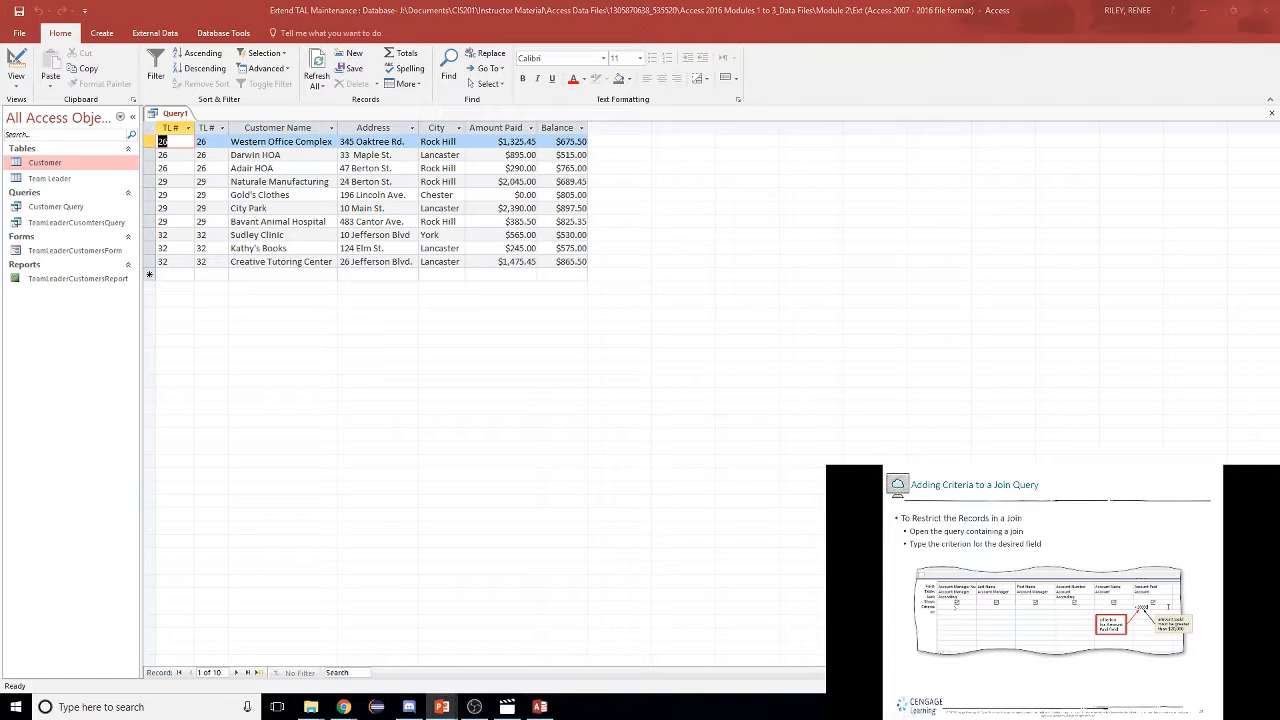
pyautogui.press('Down')
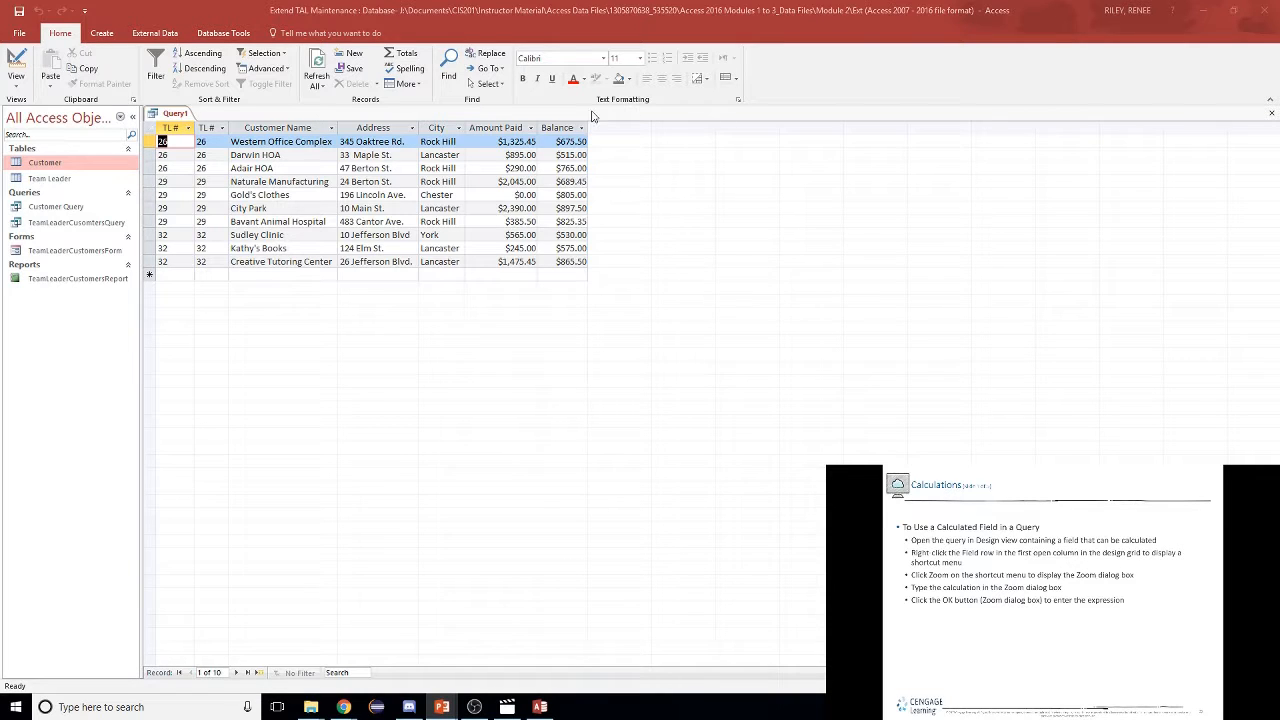
# - Return to Access and, in the query's Design View, add the calculated field Total Purchases:[Amount Paid] + [Balance] through the Zoom dialog
pyautogui.click(17, 80)
pyautogui.click(17, 80)
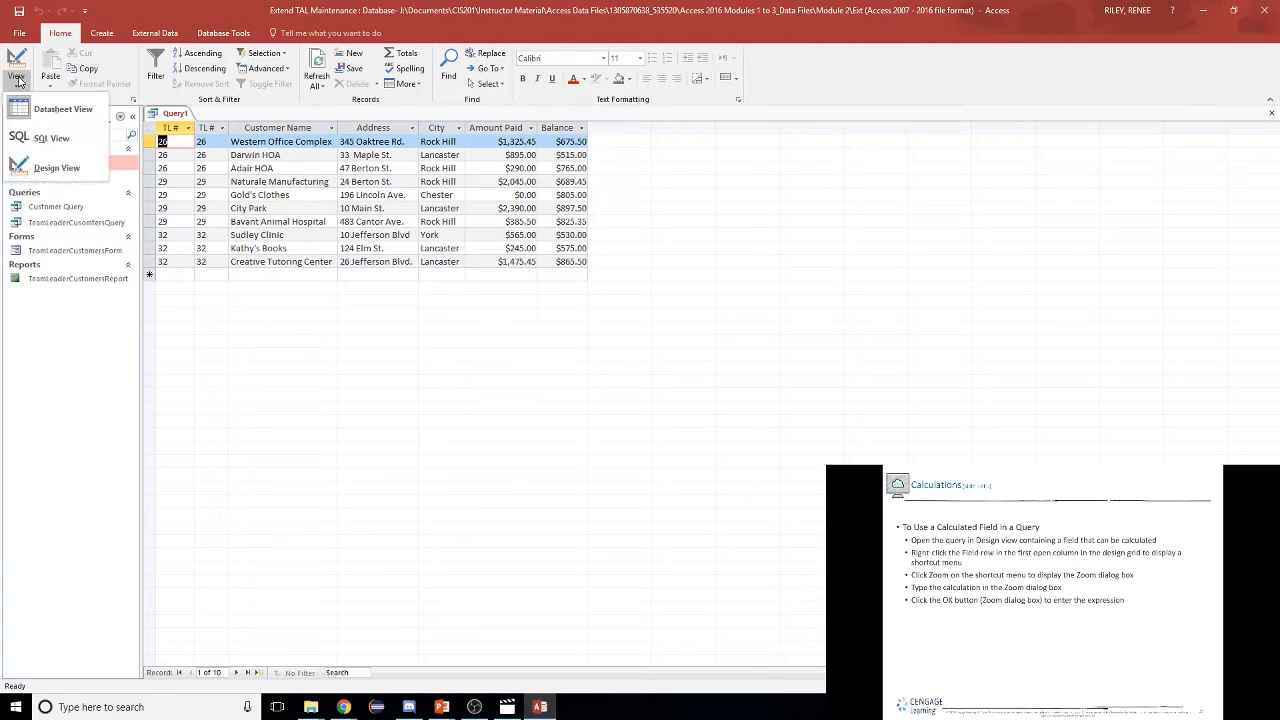
pyautogui.click(37, 166)
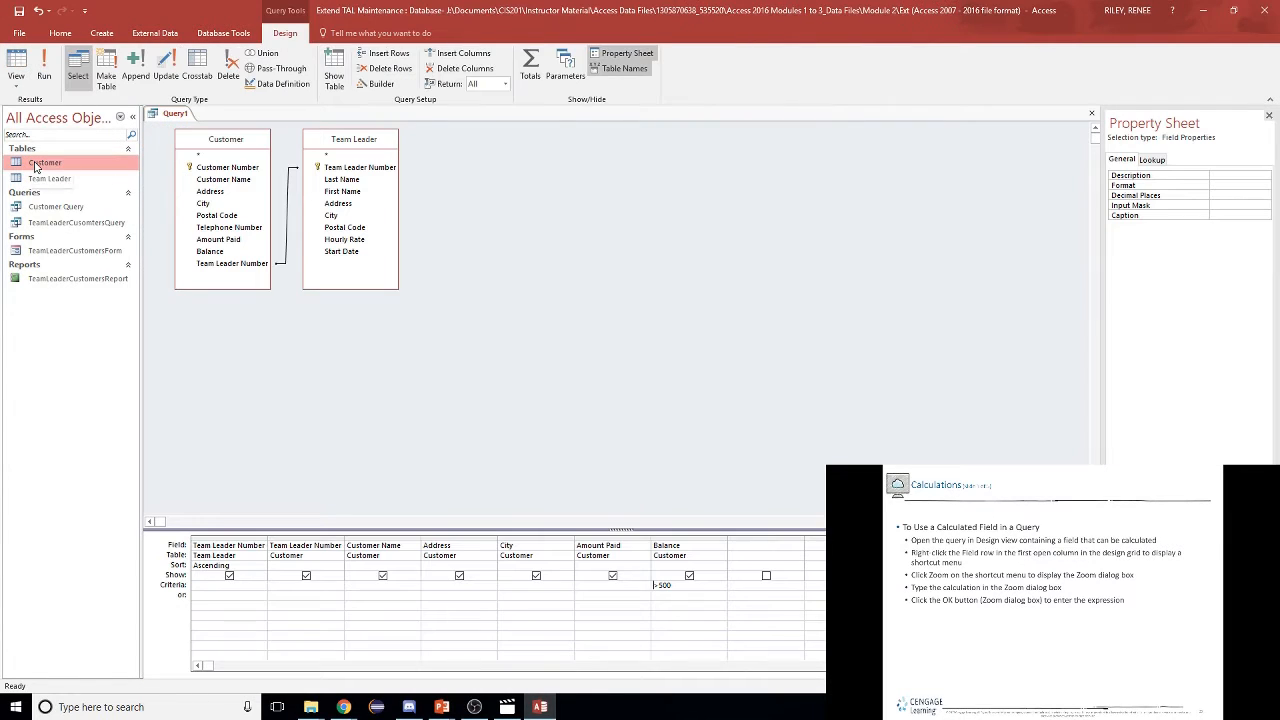
pyautogui.click(755, 543)
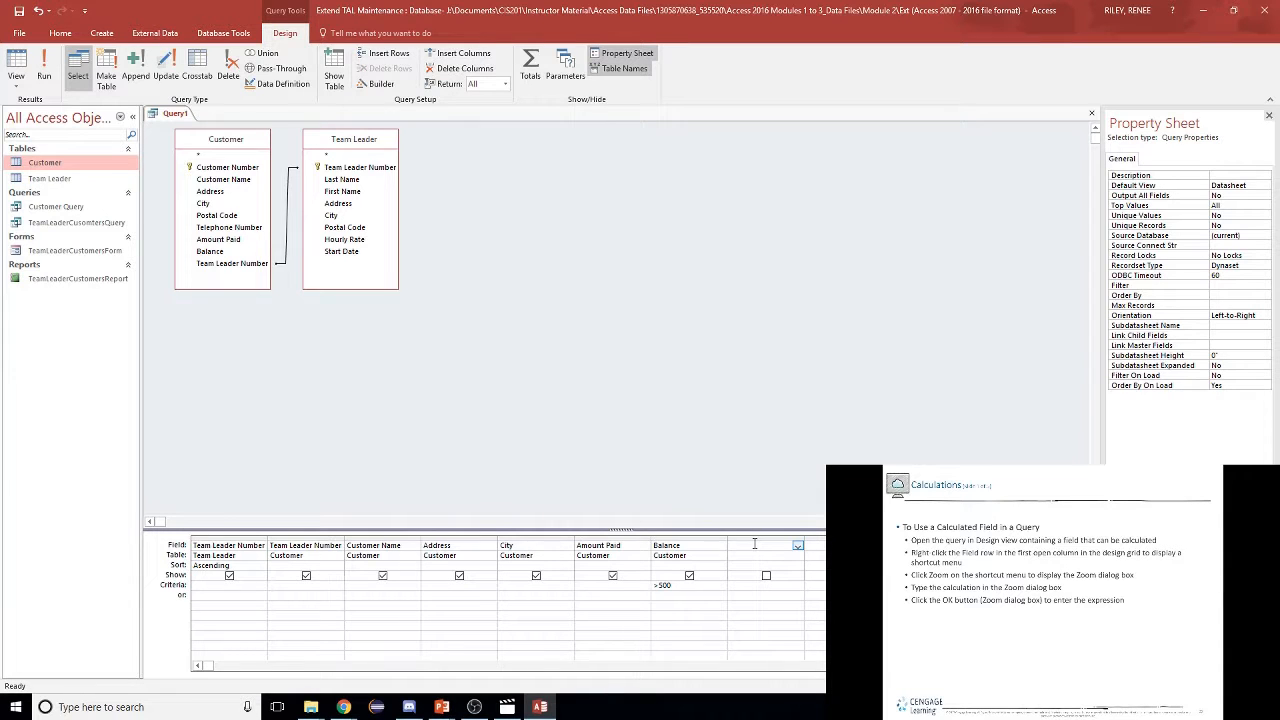
pyautogui.rightClick(755, 544)
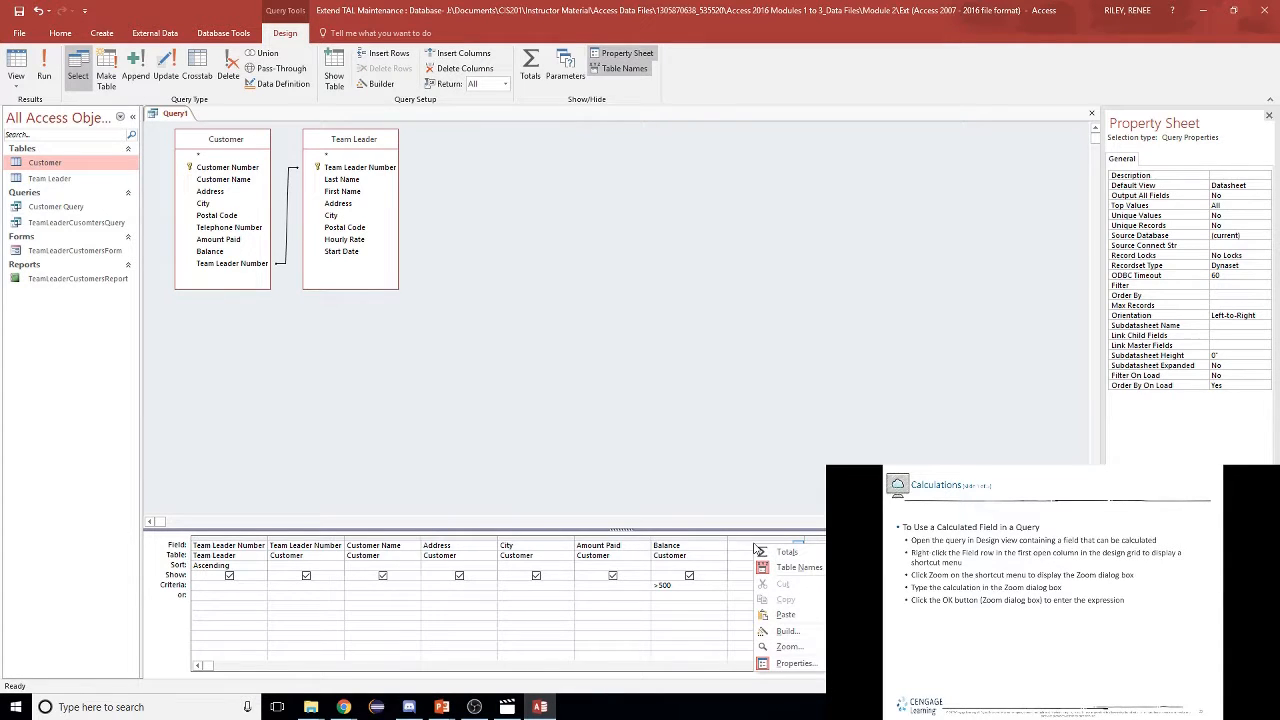
pyautogui.click(785, 647)
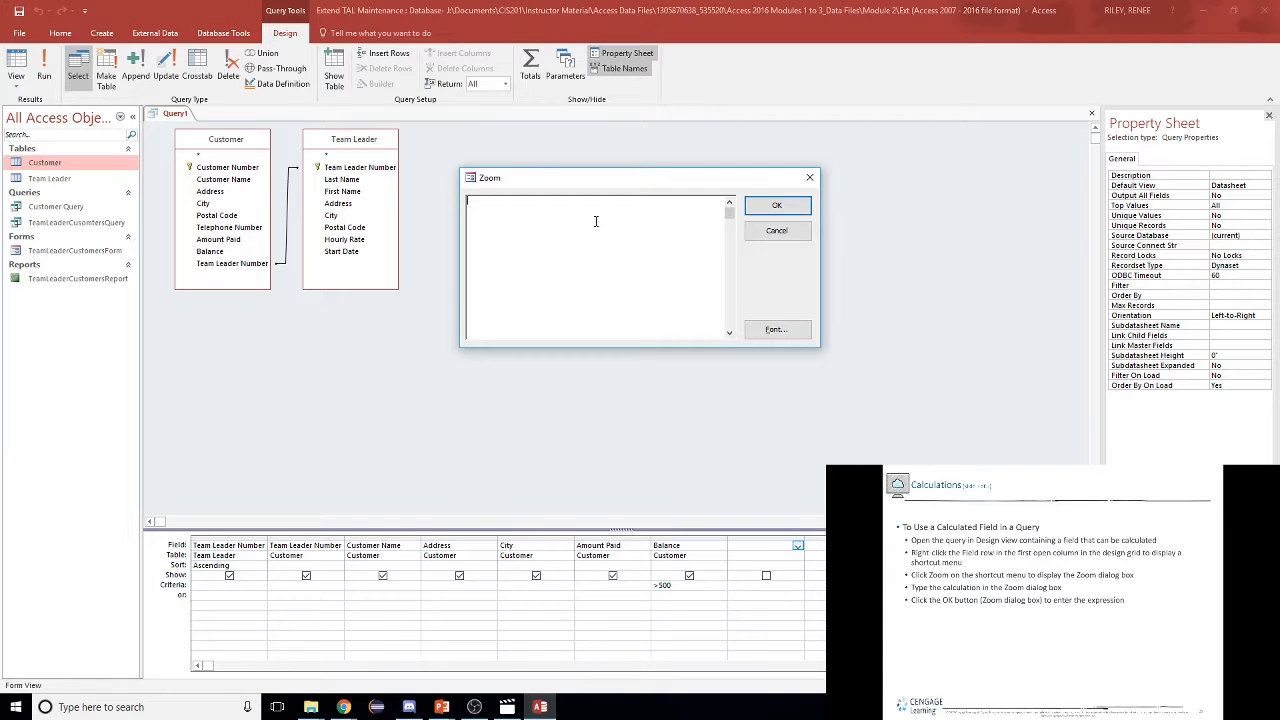
pyautogui.write('Total Purchases:[Amount Paid] = [Balance]')
pyautogui.click(779, 207)
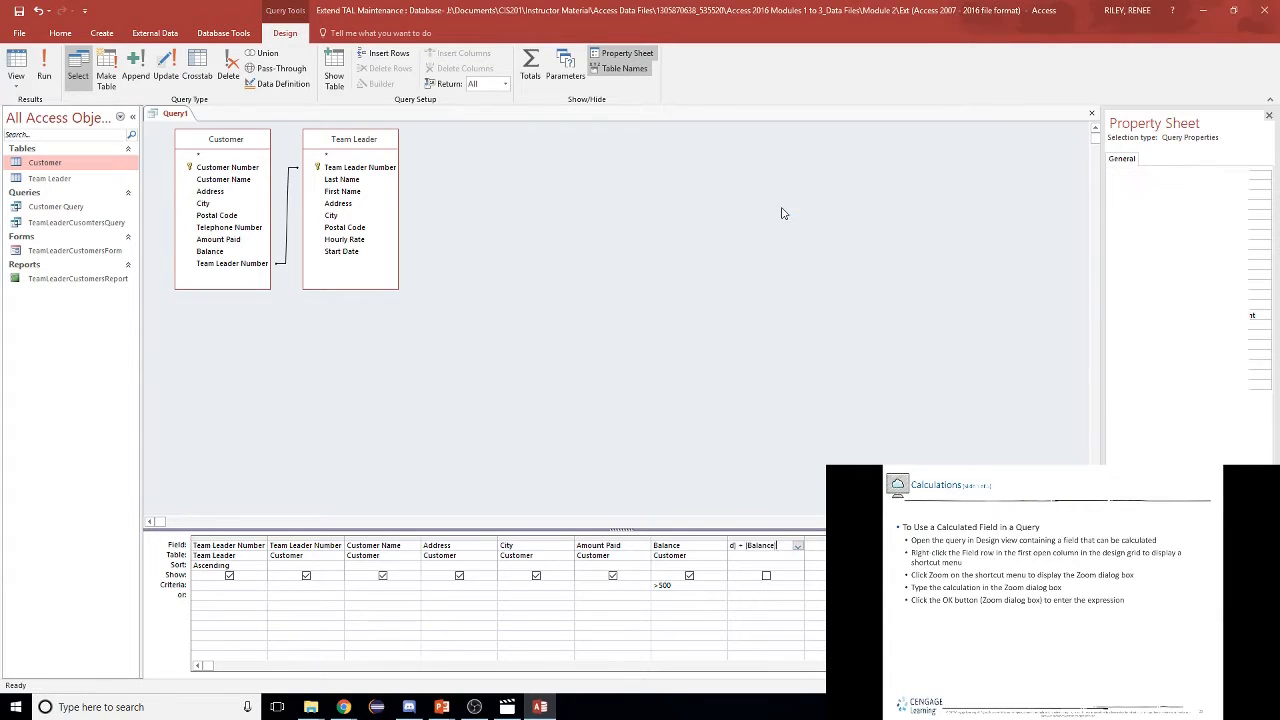
# - Remove the criterion from the Balance field and run the query
pyautogui.click(684, 590)
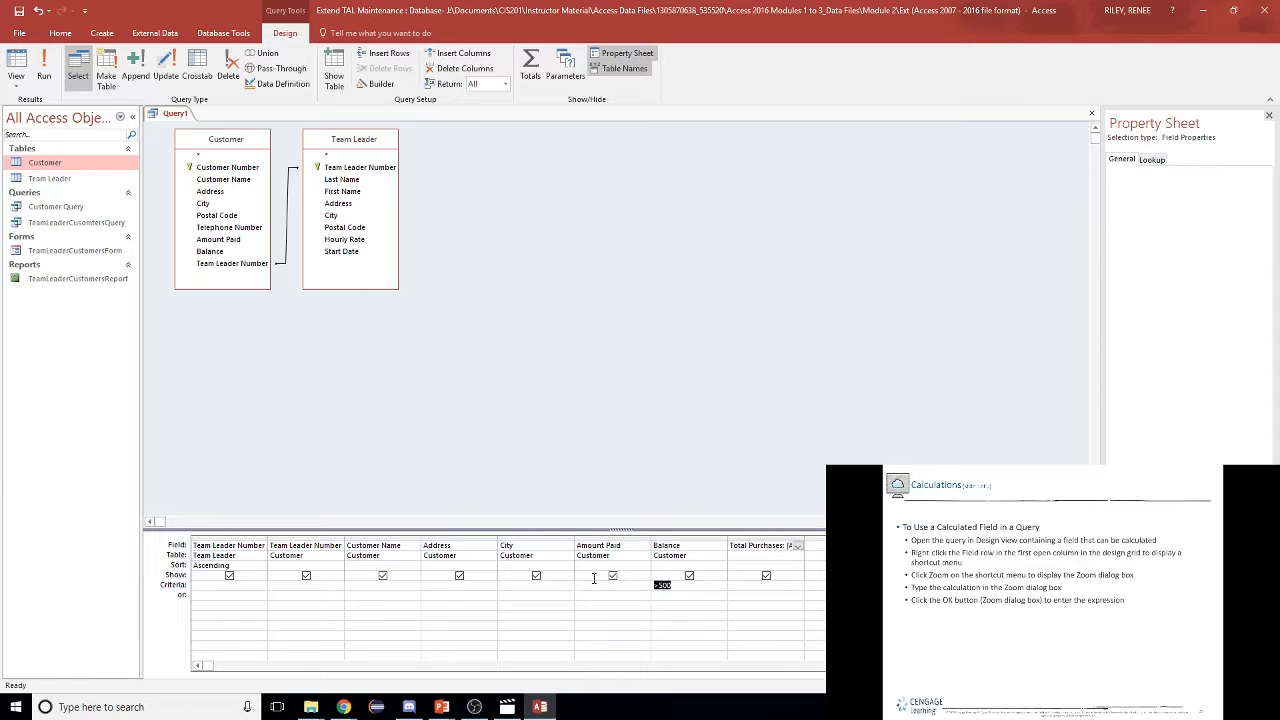
pyautogui.press('Delete')
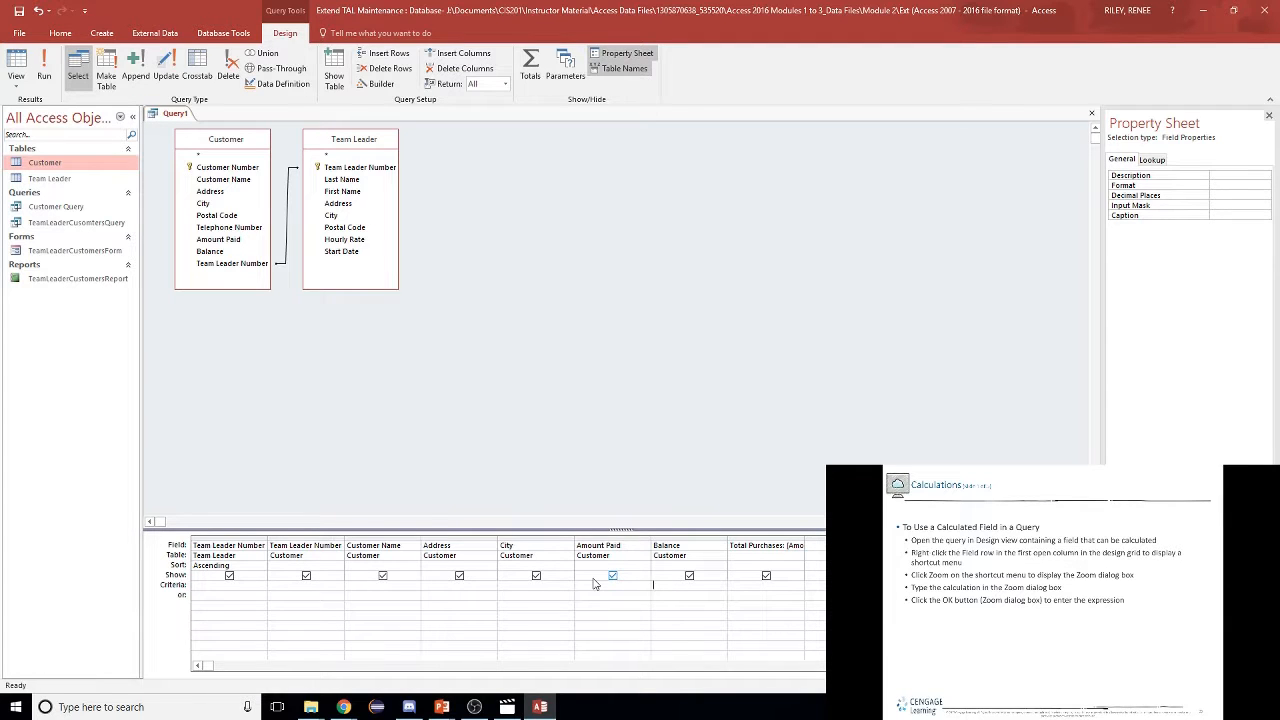
pyautogui.click(47, 70)
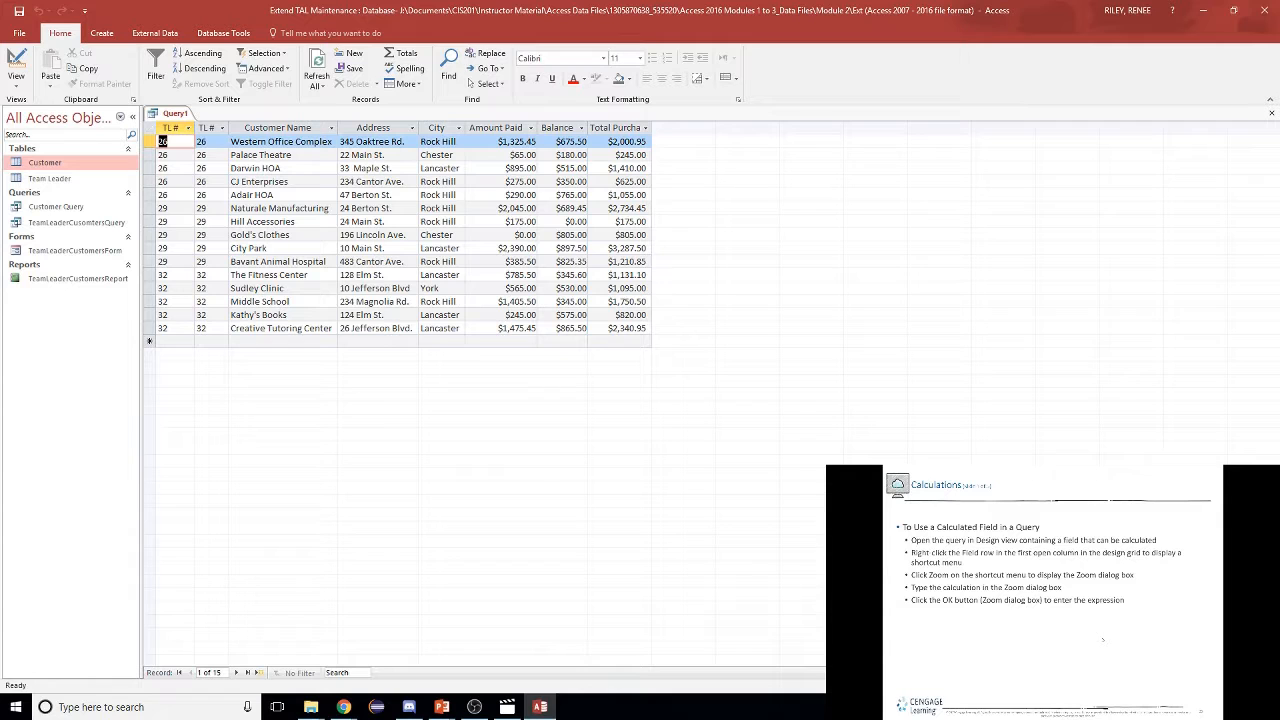
# - Switch to the PowerPoint presentation and advance to the slide on changing a caption
pyautogui.hotkey('alt', 'Tab')
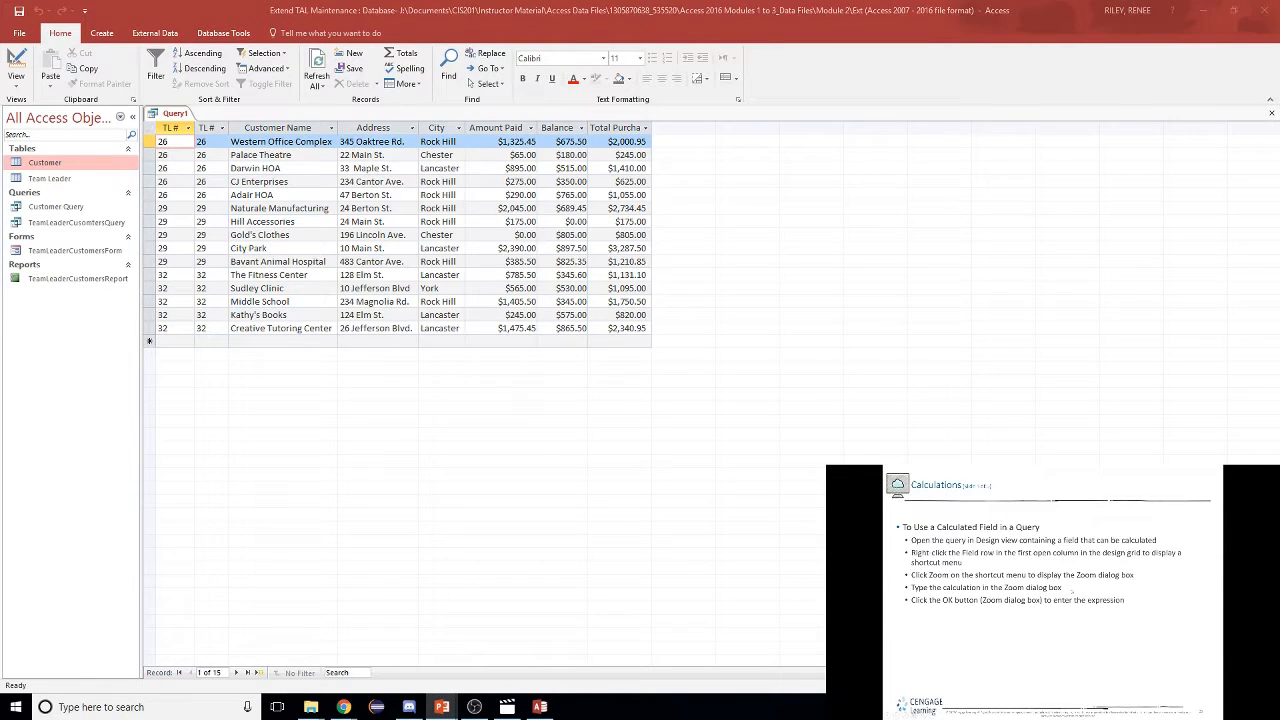
pyautogui.click(1073, 592)
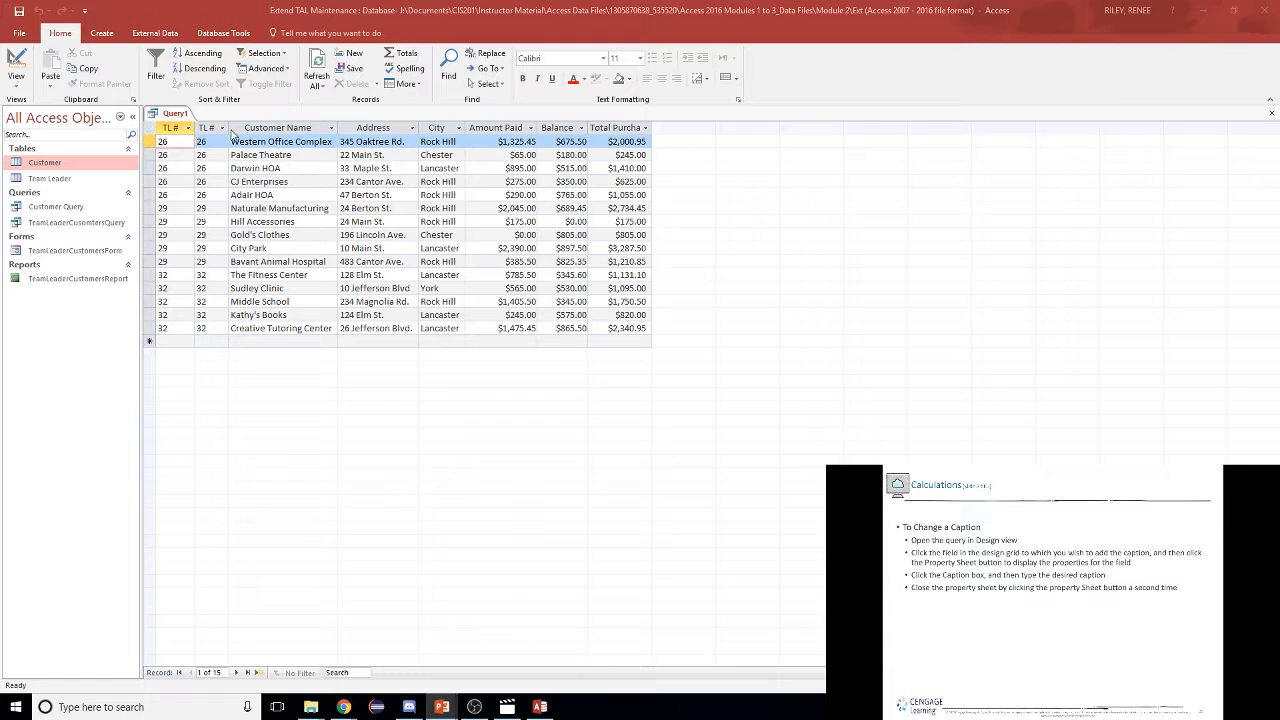
# - Return to Access, caption the Customer table's Team Leader Number field Cust TL# in the query design, and widen its column in the query results
pyautogui.click(16, 80)
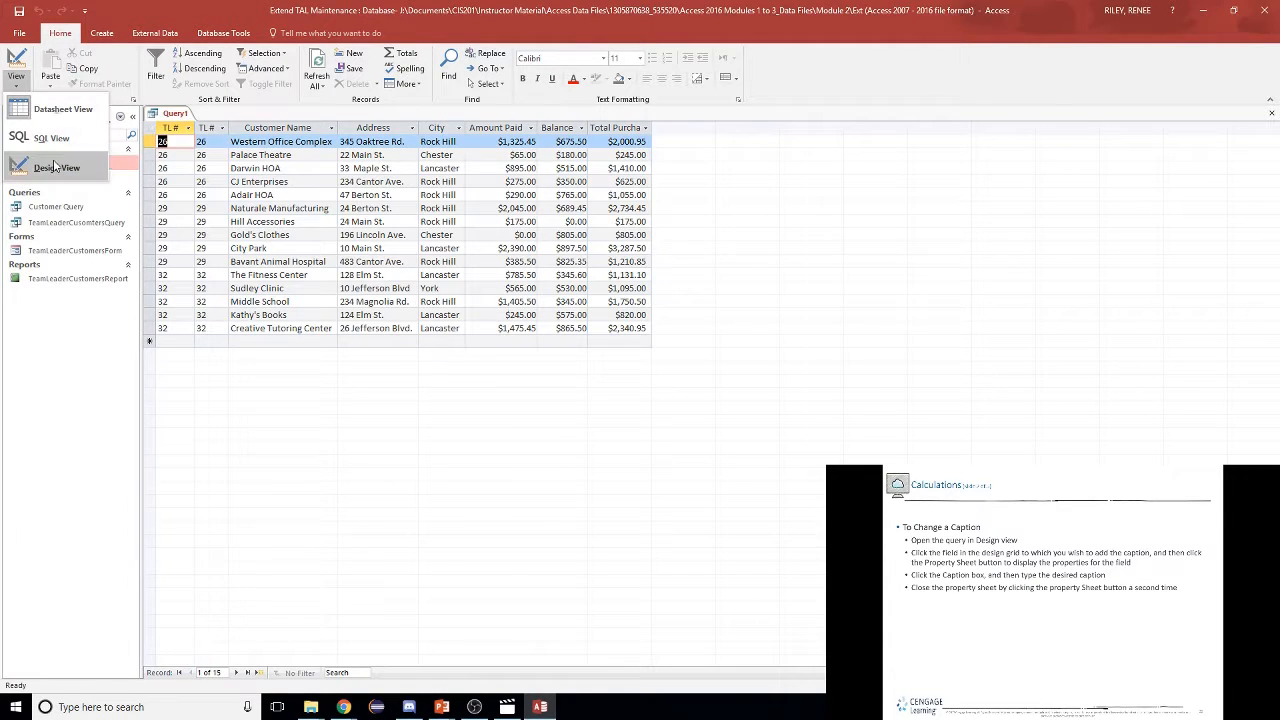
pyautogui.click(52, 167)
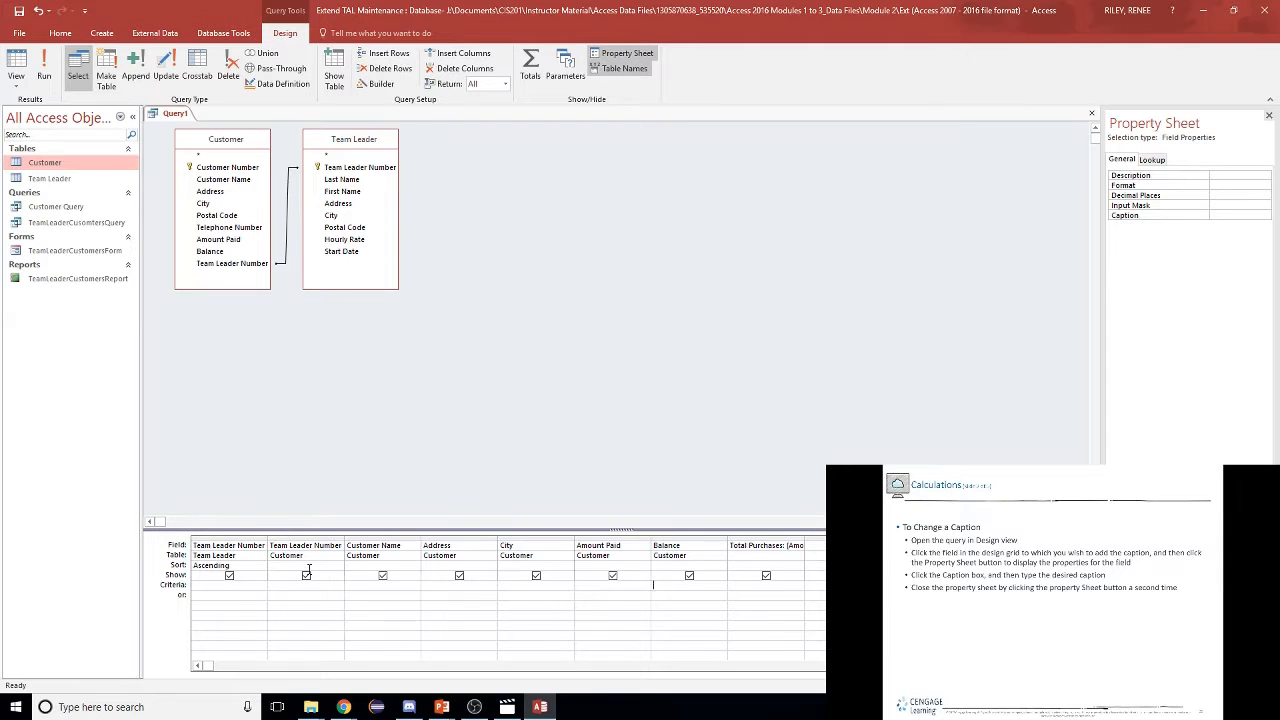
pyautogui.click(310, 550)
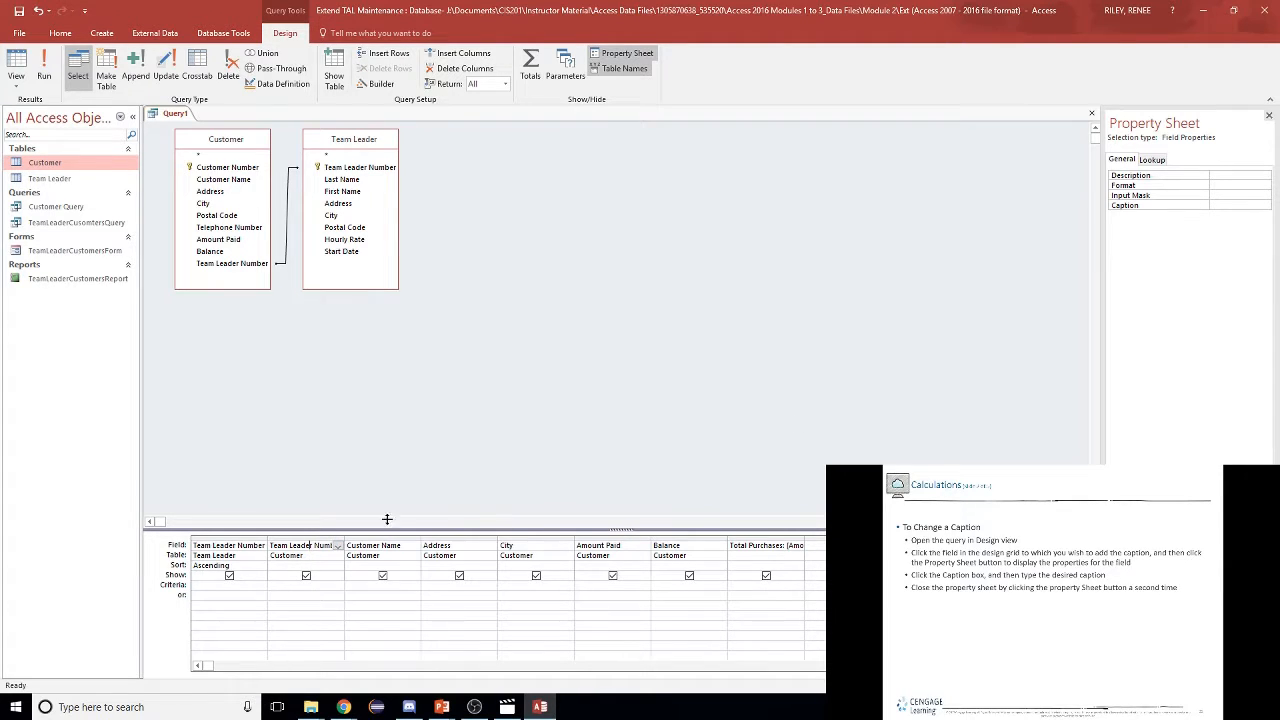
pyautogui.click(1230, 206)
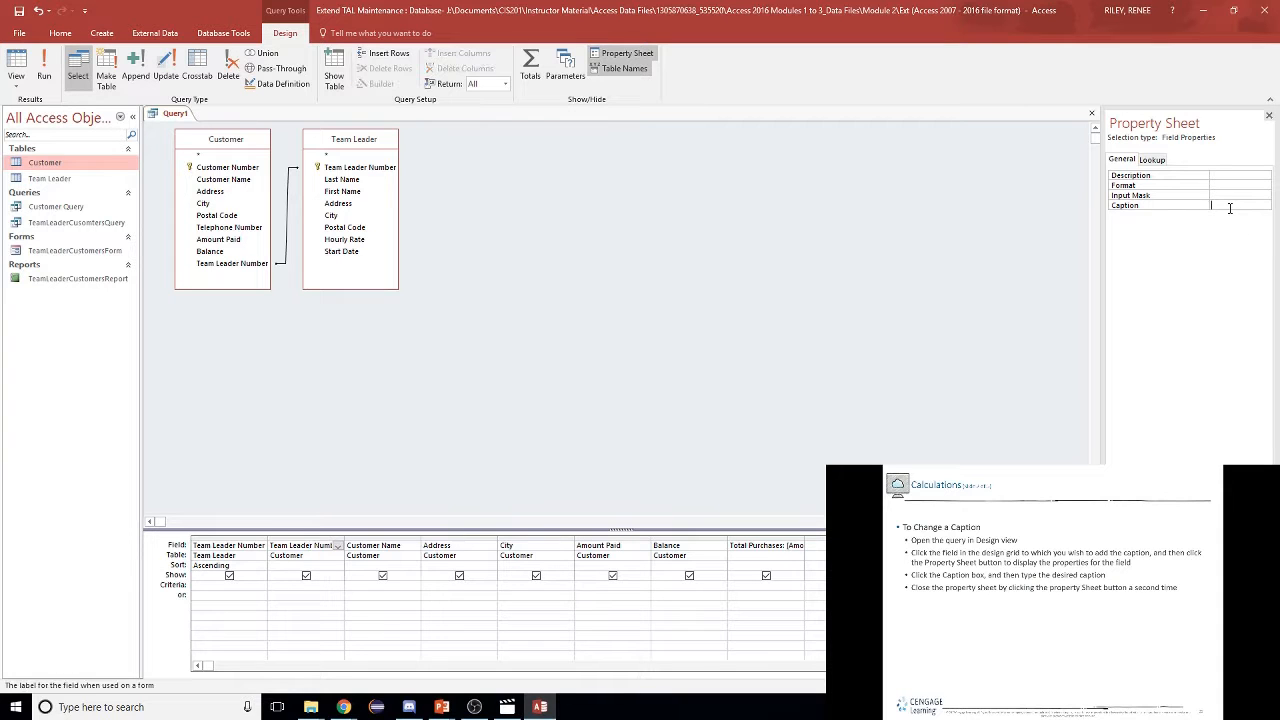
pyautogui.write('Cust TL#')
pyautogui.press('Return')
pyautogui.click(44, 72)
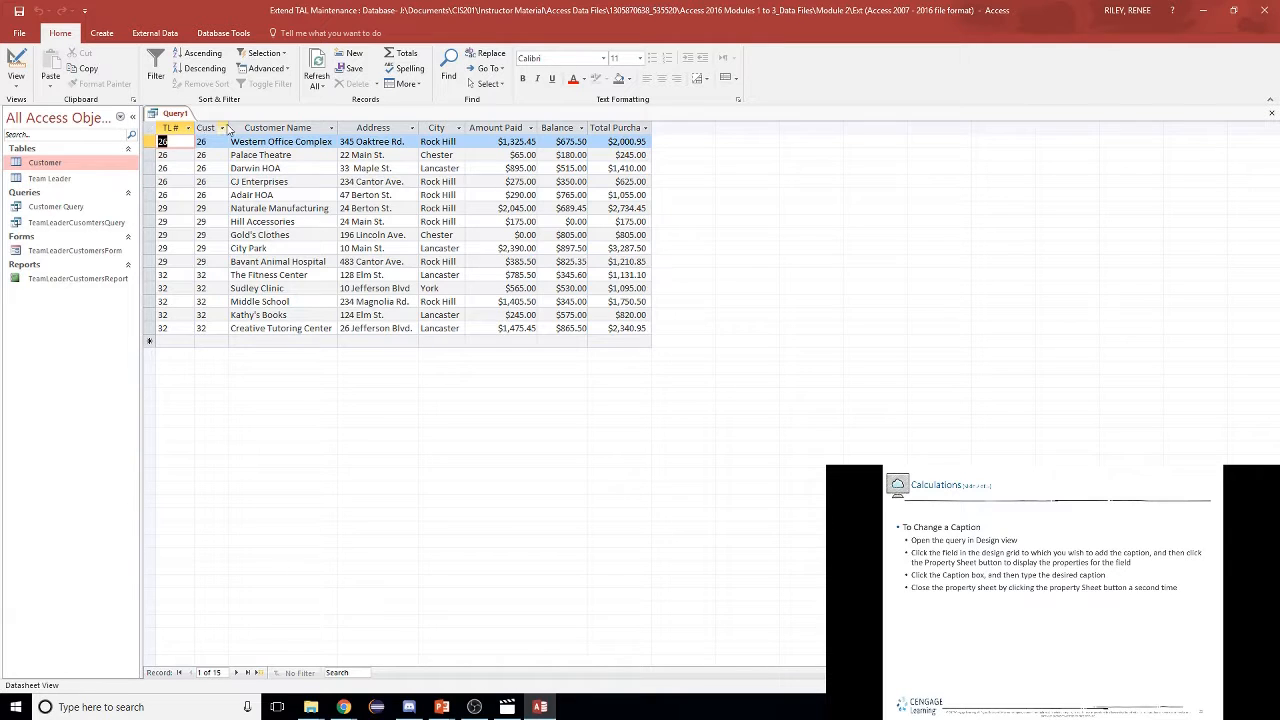
pyautogui.moveTo(228, 127); pyautogui.dragTo(253, 127)
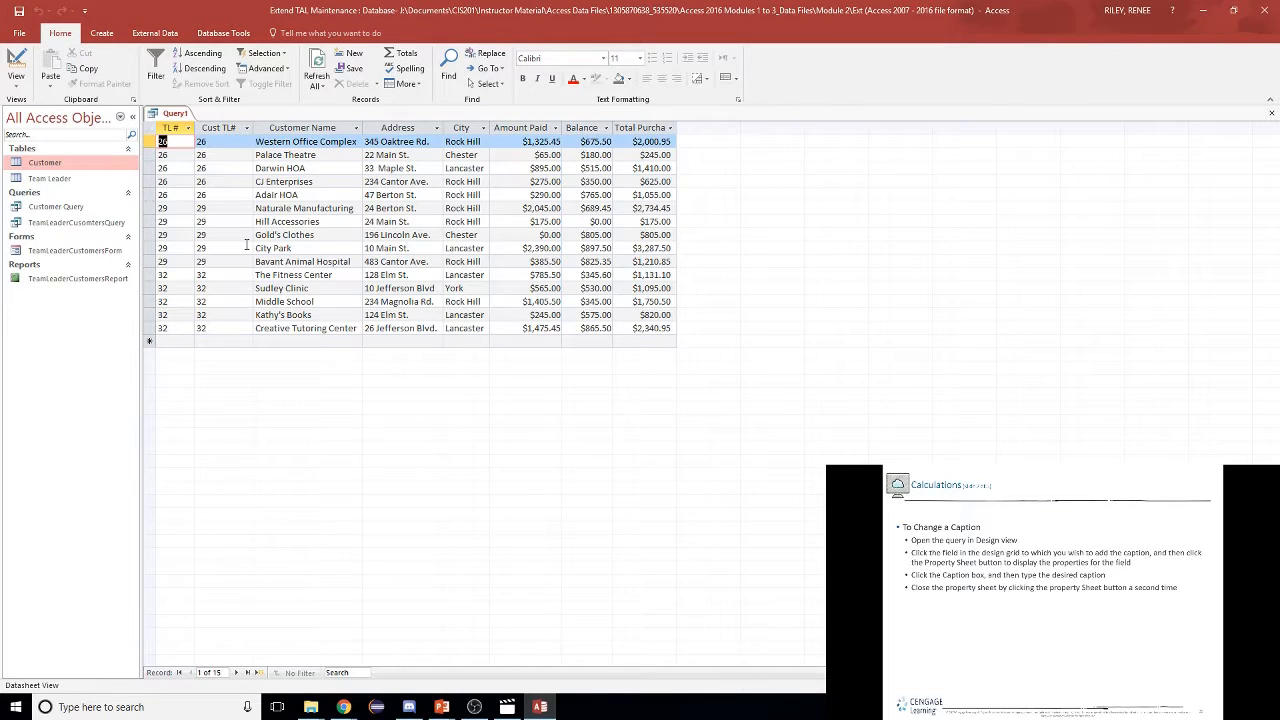
# - Switch to the PowerPoint presentation and advance to the slide on calculating statistics
pyautogui.click(1020, 636)
pyautogui.click(1020, 636)
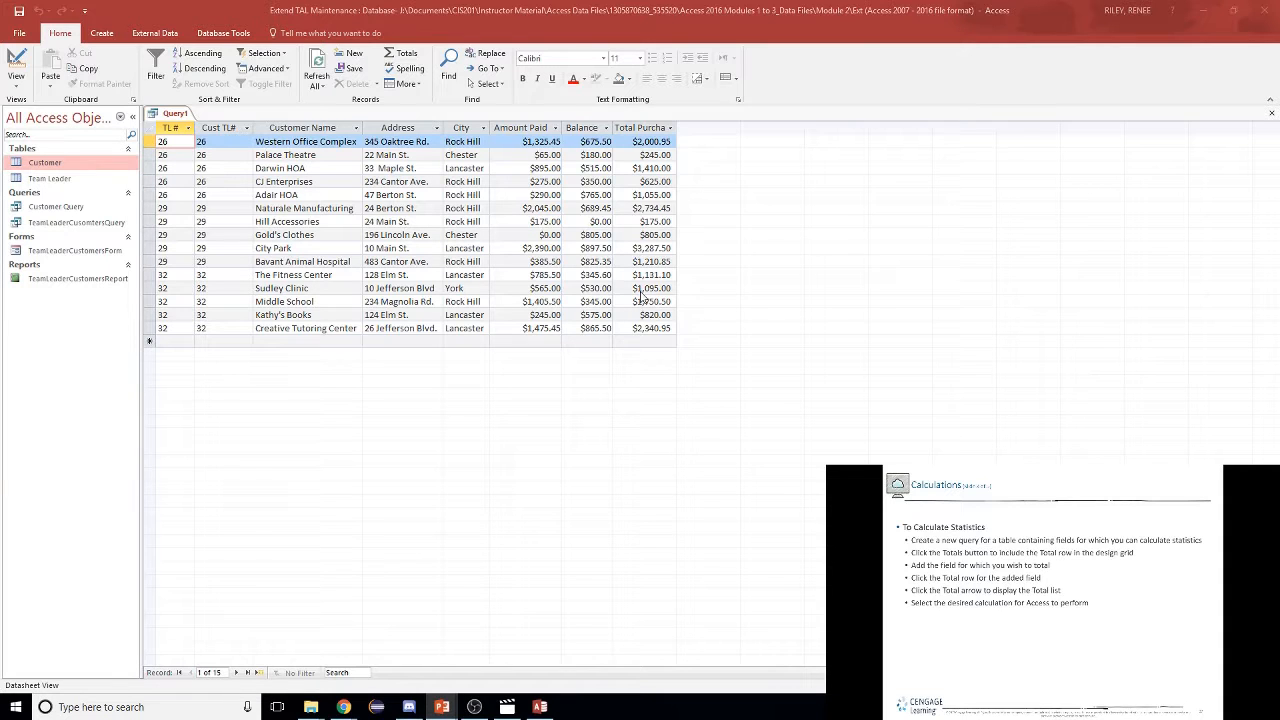
# - Return to Access and delete the Total Purchases calculated field from the query in Design View
pyautogui.click(17, 88)
pyautogui.click(17, 88)
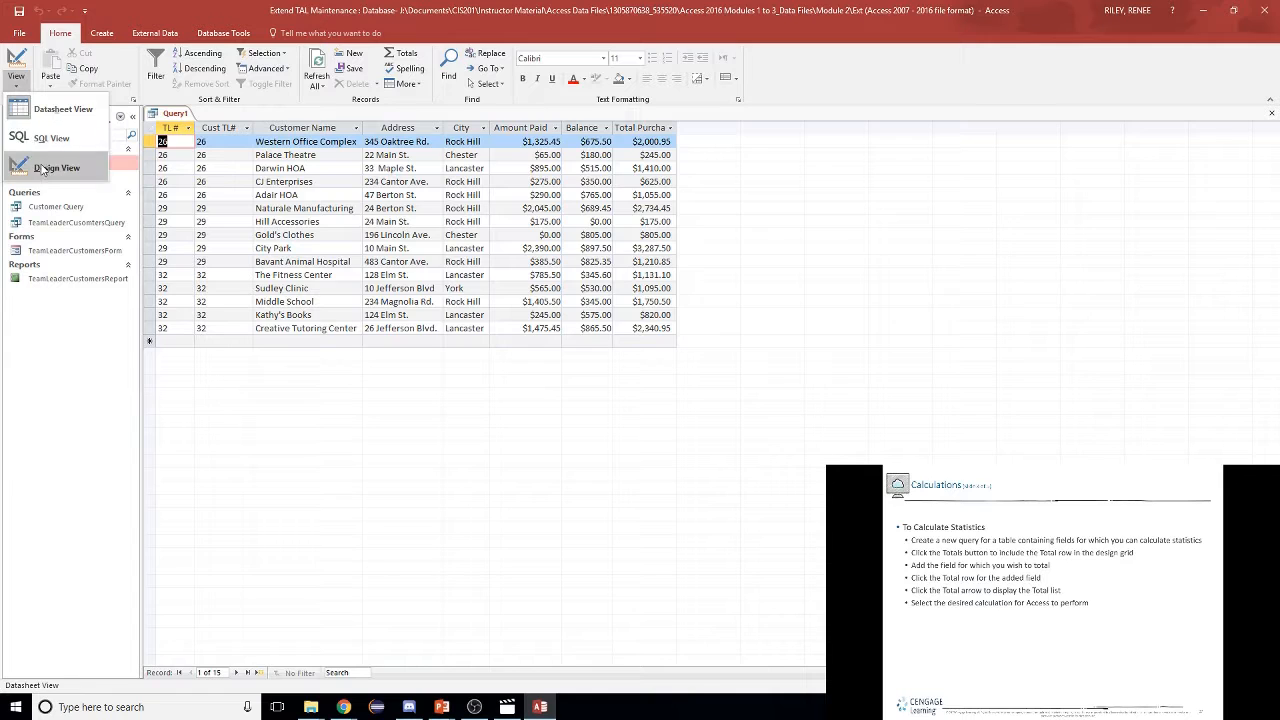
pyautogui.click(42, 170)
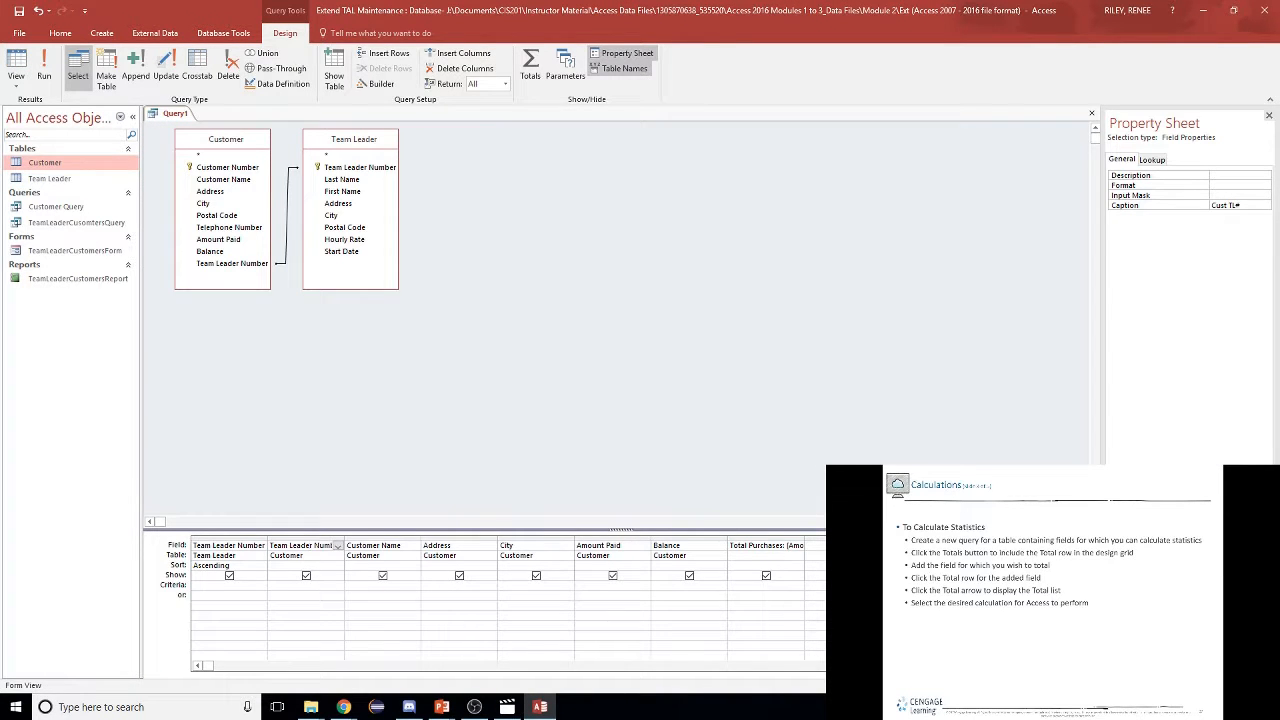
pyautogui.click(775, 539)
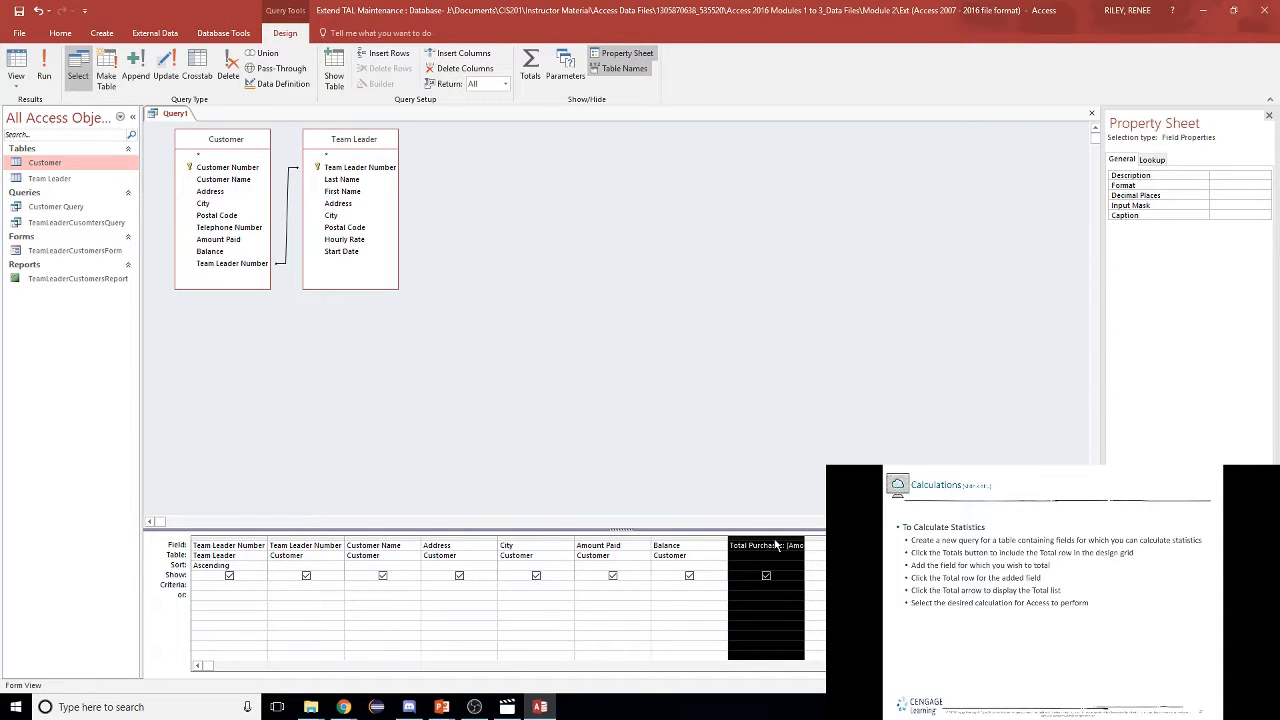
pyautogui.press('Delete')
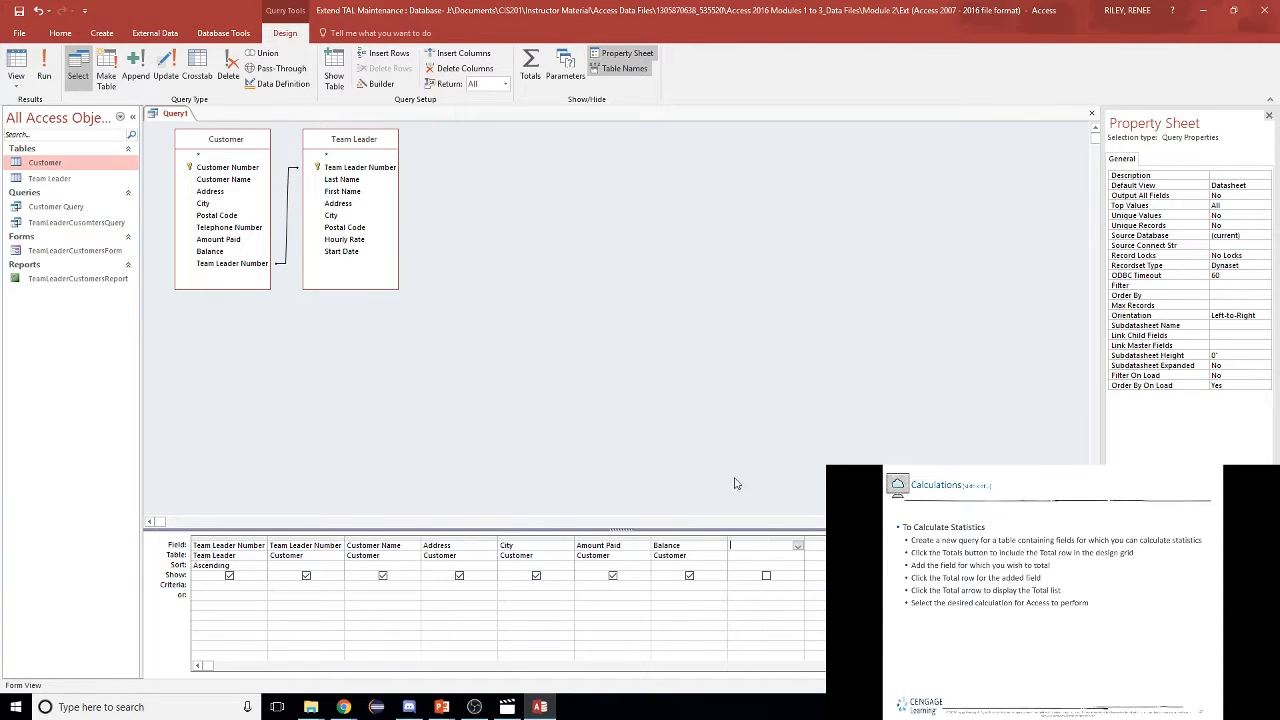
# - Add the Total row to the design grid, set Amount Paid and Balance to Avg, and run the query
pyautogui.click(533, 68)
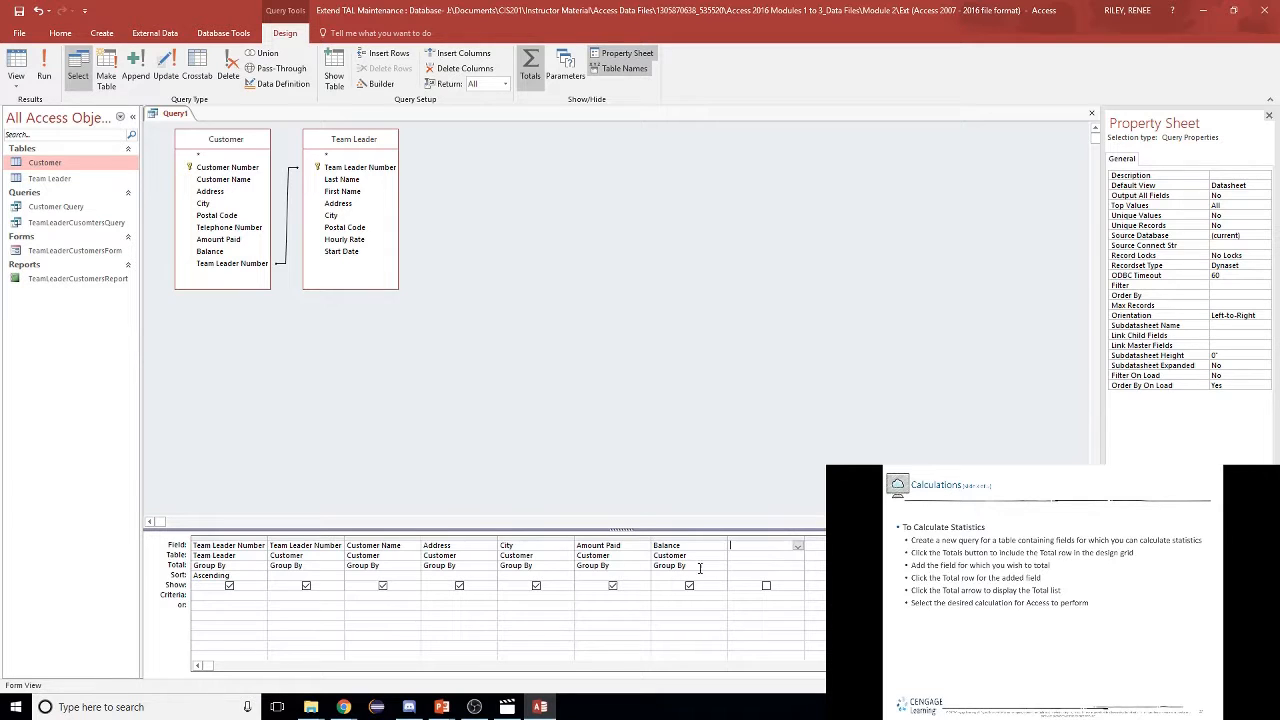
pyautogui.click(636, 565)
pyautogui.click(644, 566)
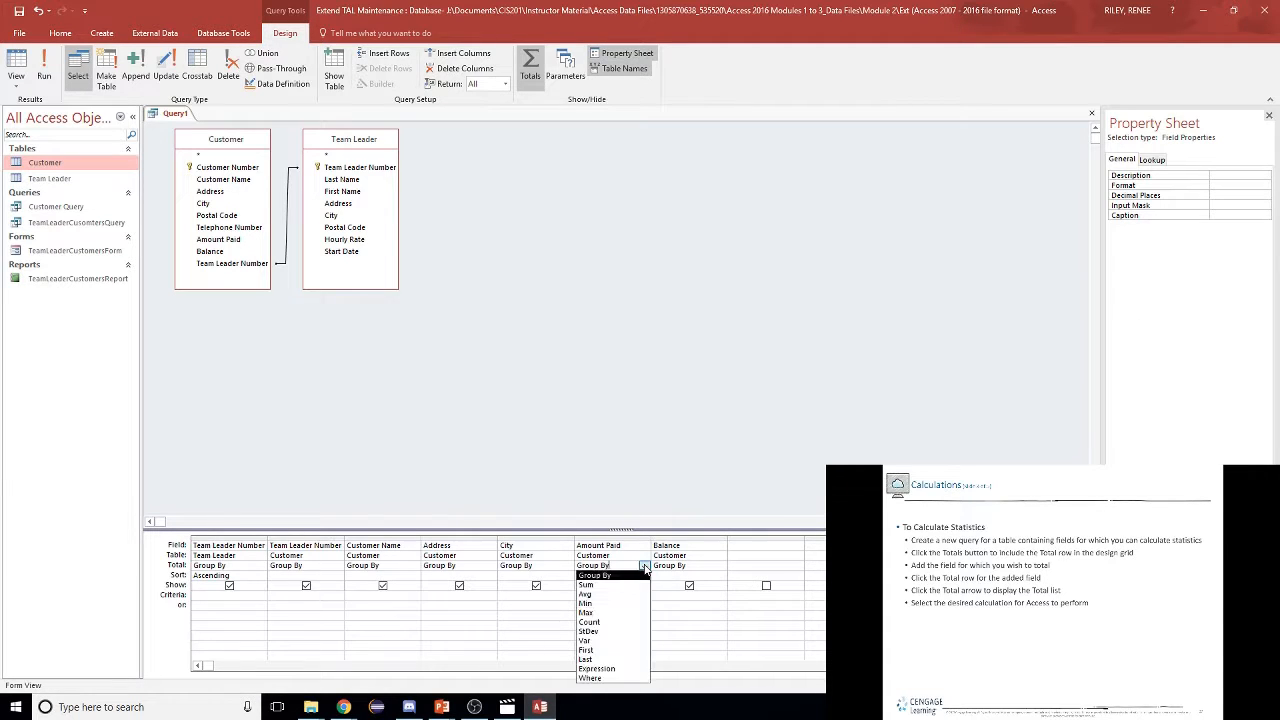
pyautogui.click(638, 596)
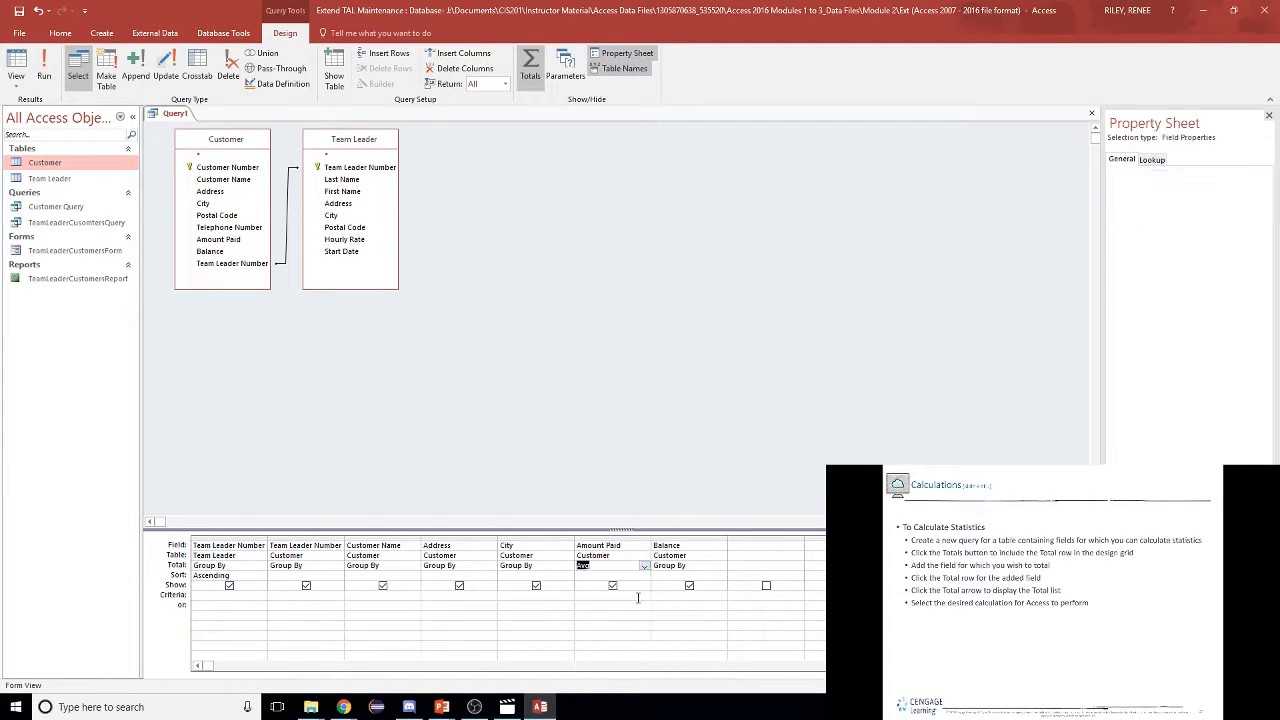
pyautogui.click(712, 565)
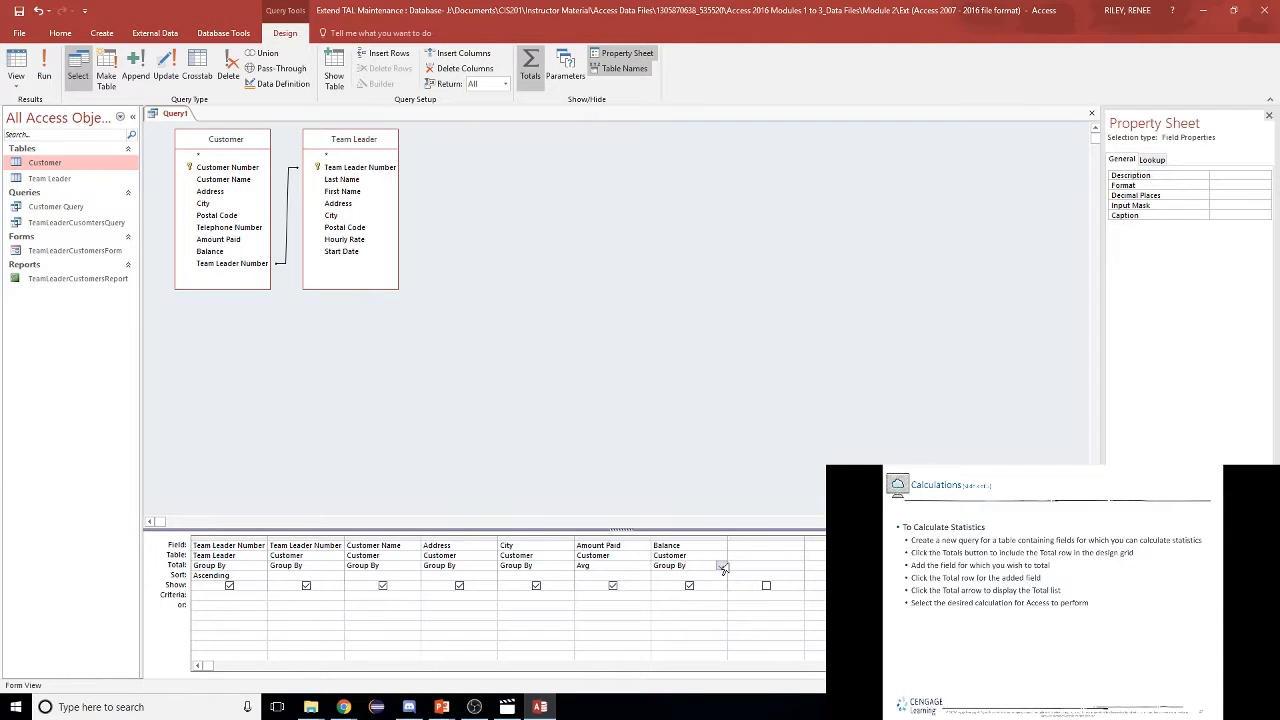
pyautogui.click(722, 567)
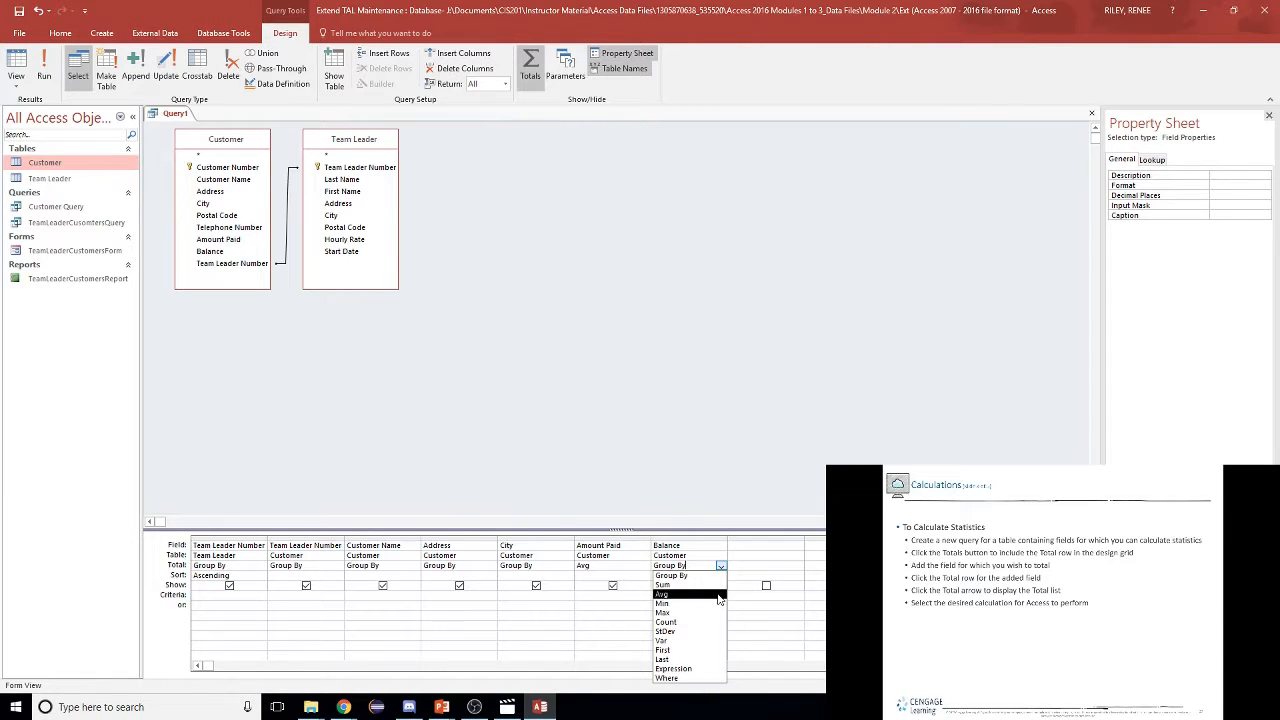
pyautogui.click(718, 595)
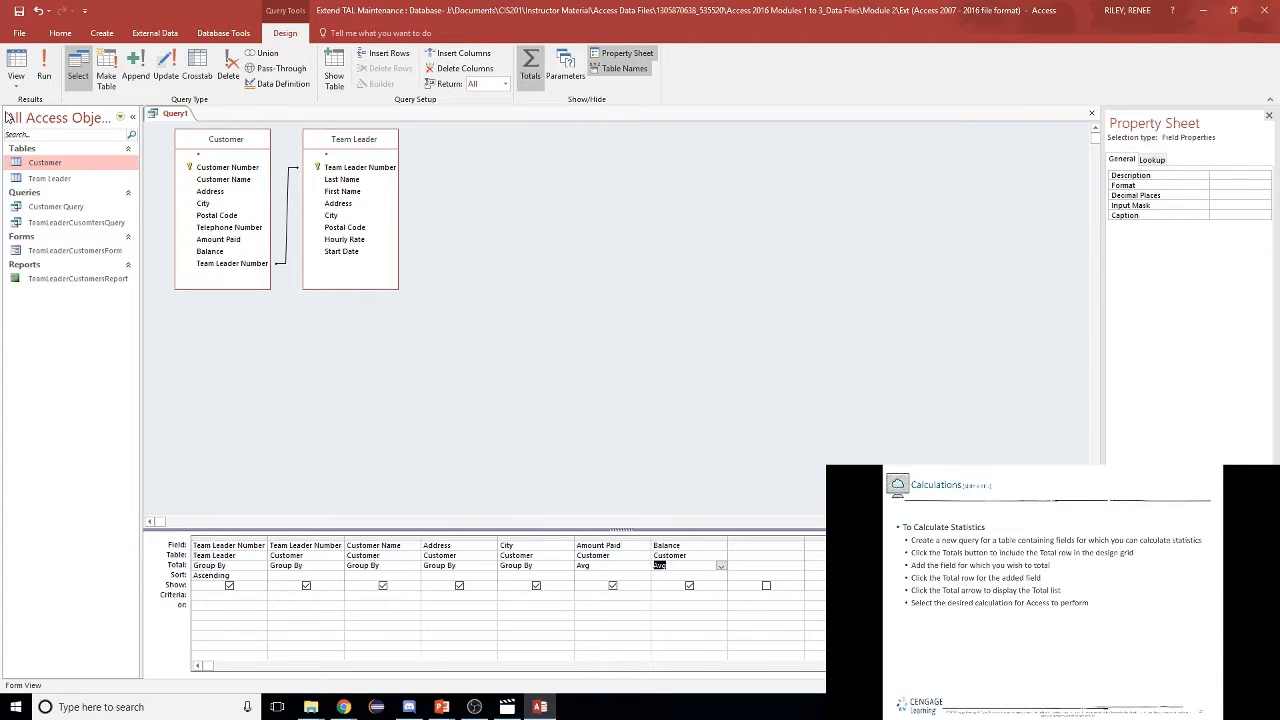
pyautogui.click(40, 68)
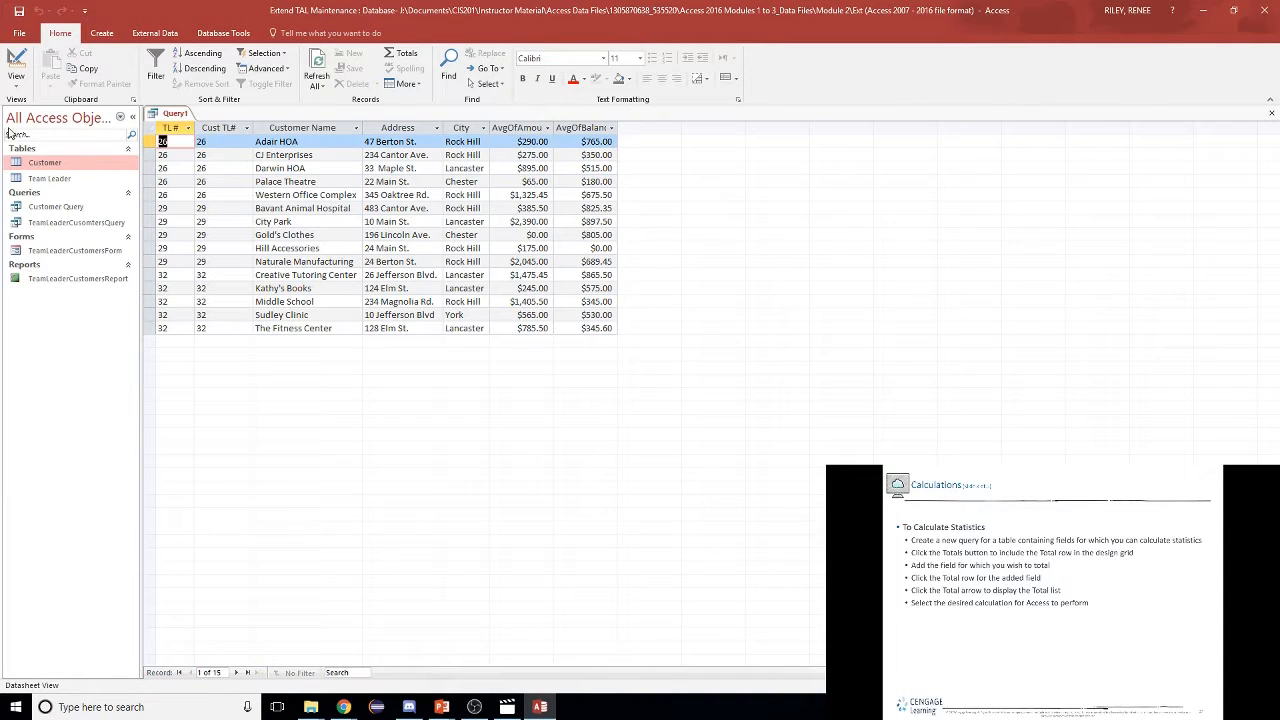
# - In the query's Design View, set the totals for Amount Paid and Balance back to Group By
pyautogui.click(18, 84)
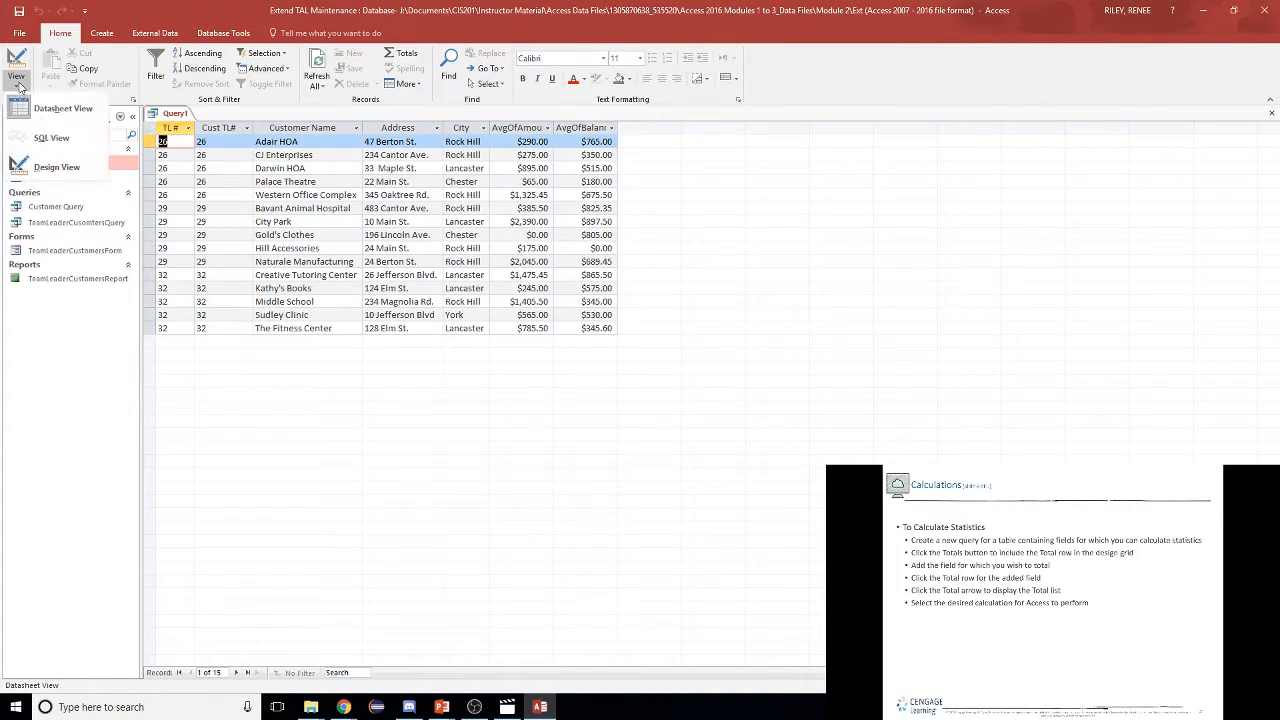
pyautogui.click(46, 168)
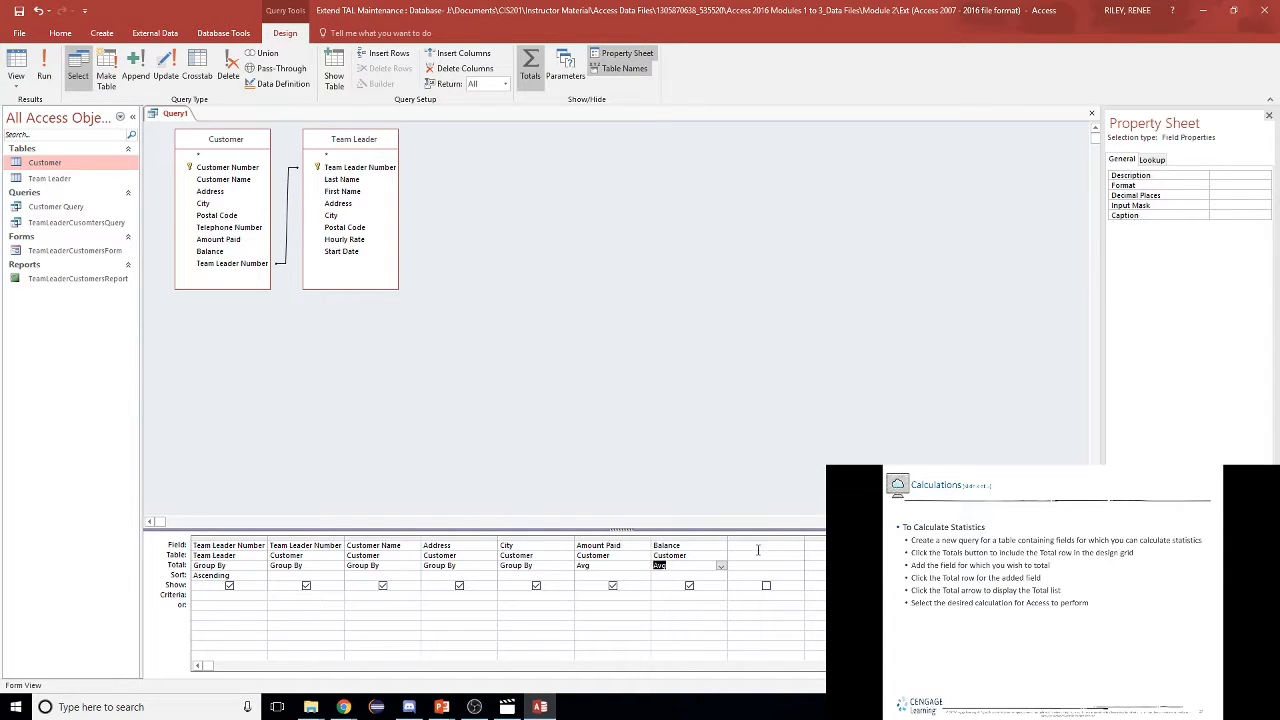
pyautogui.click(629, 565)
pyautogui.click(645, 567)
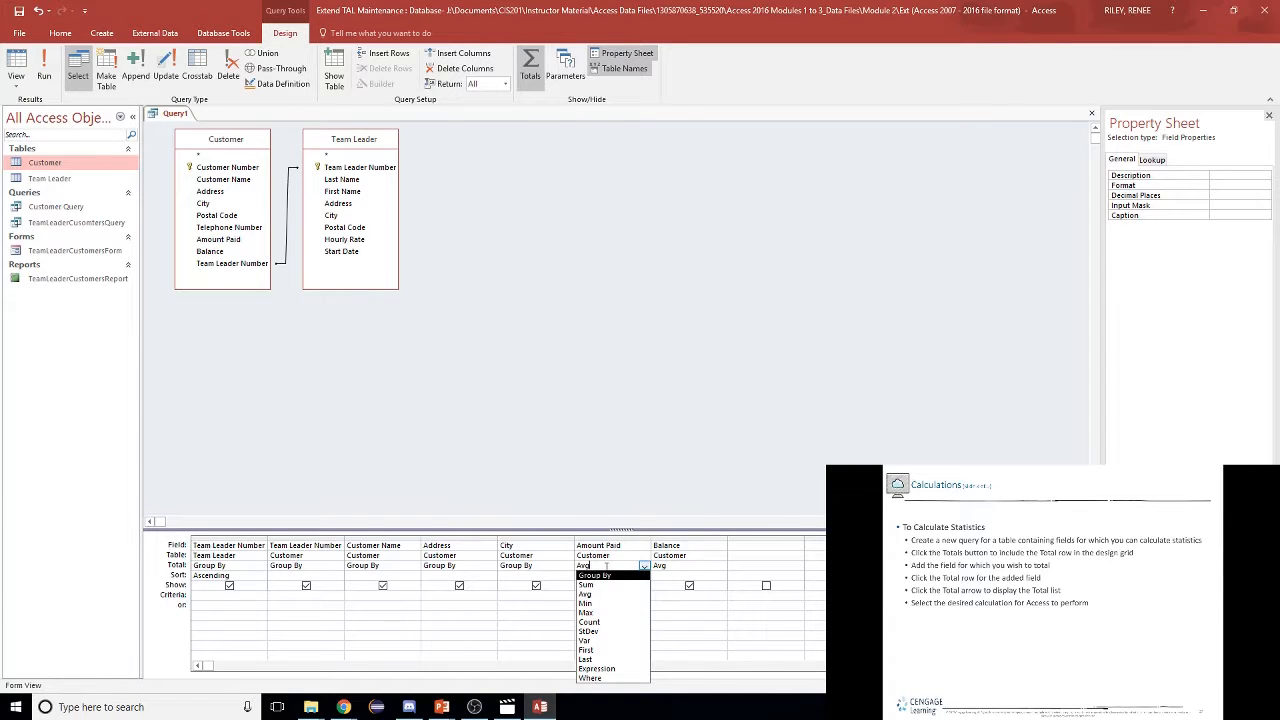
pyautogui.click(607, 575)
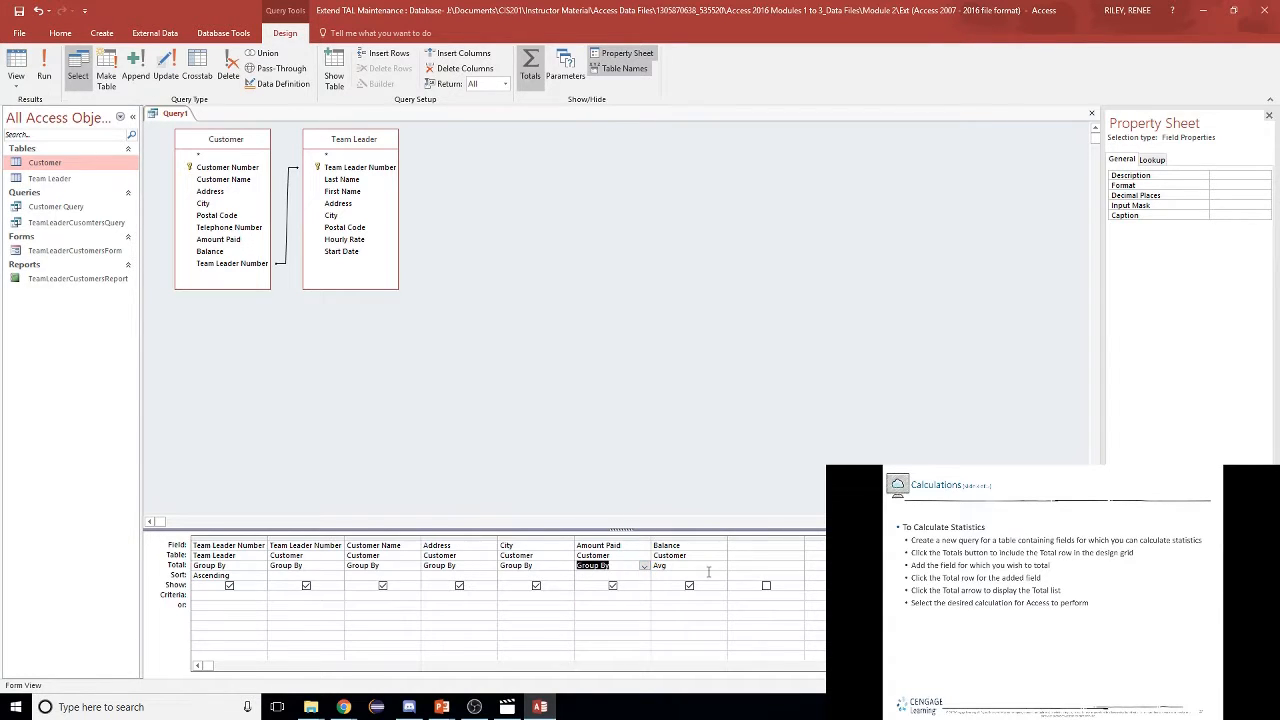
pyautogui.click(710, 566)
pyautogui.click(721, 567)
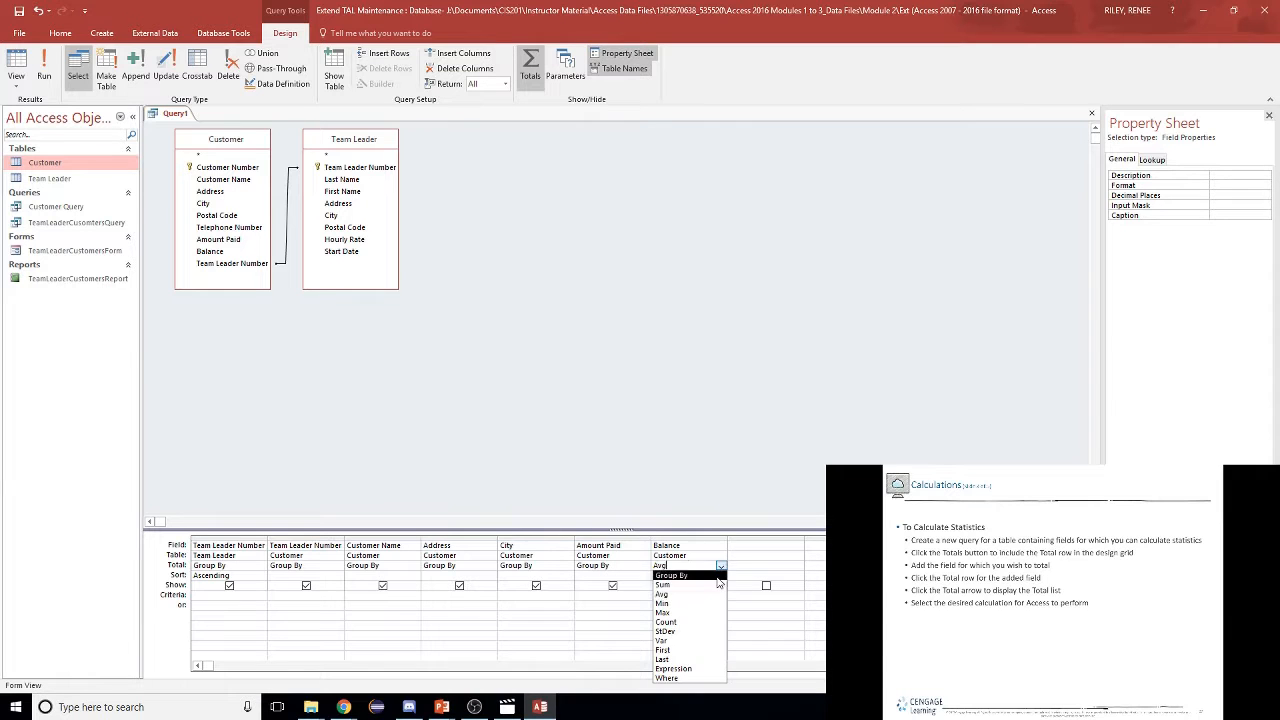
pyautogui.click(721, 567)
# - Set the total of the empty column after Balance to Avg and run the query
pyautogui.click(751, 546)
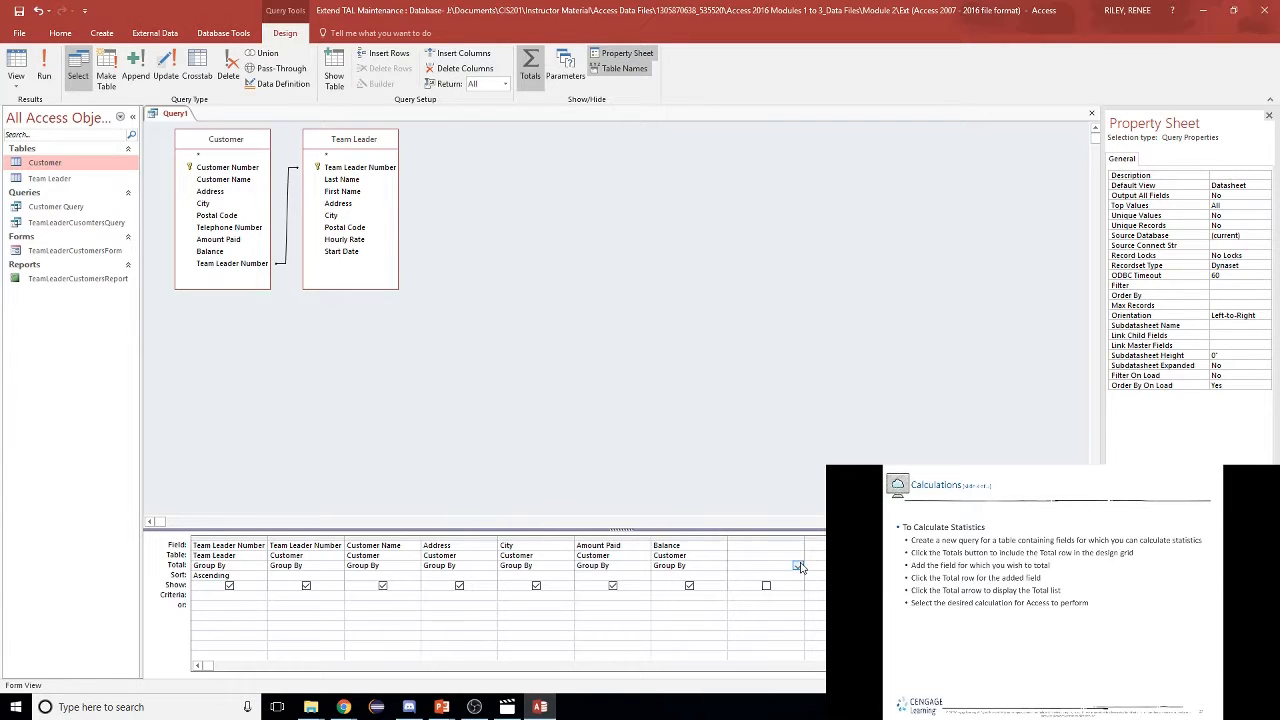
pyautogui.click(798, 567)
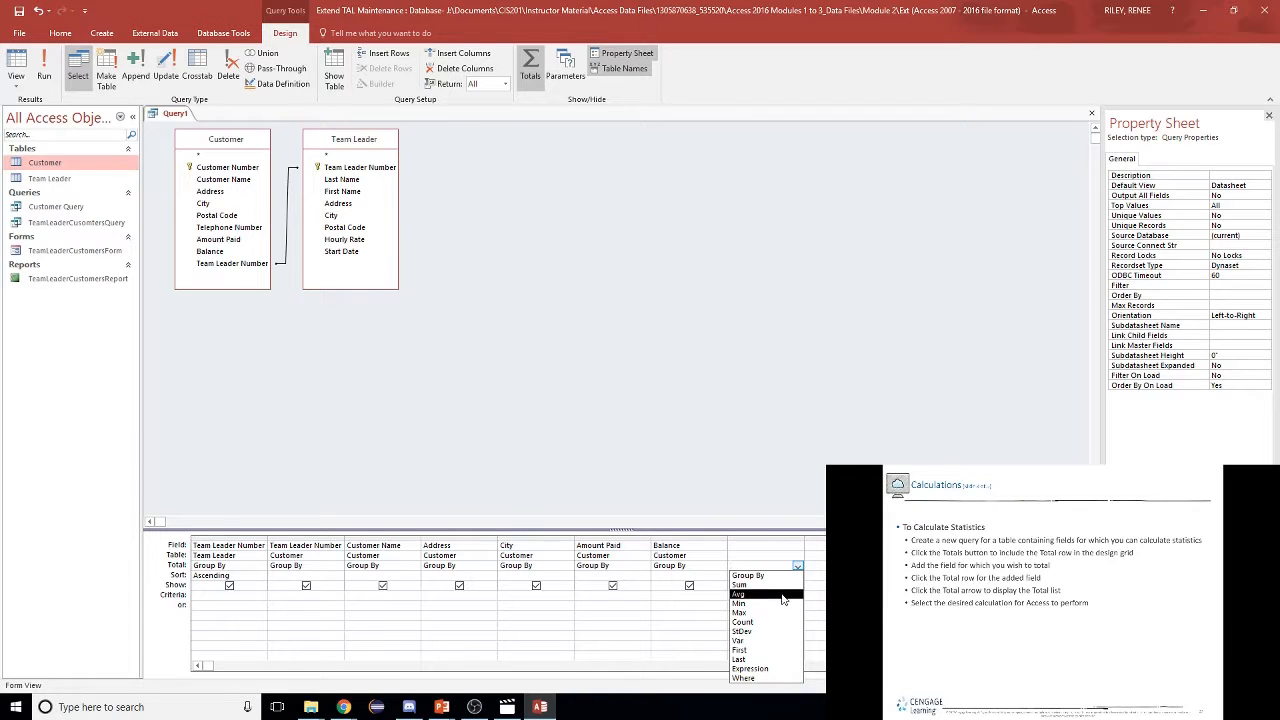
pyautogui.click(784, 596)
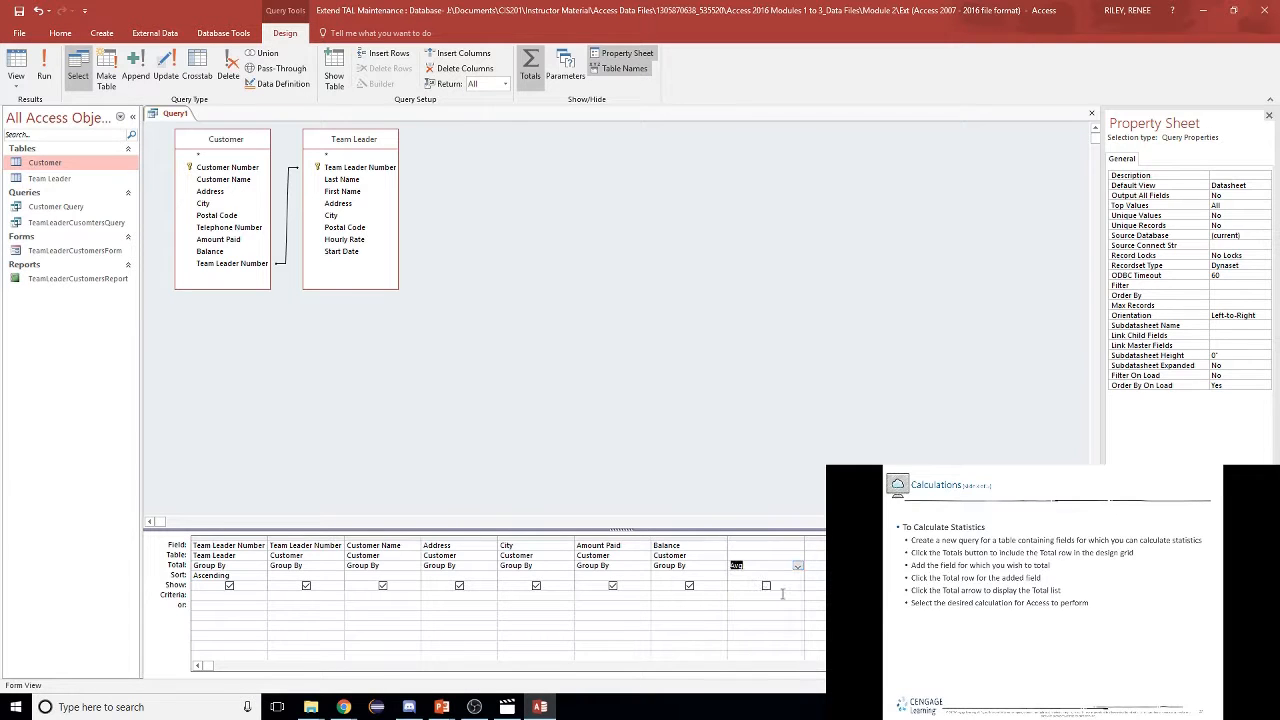
pyautogui.click(45, 68)
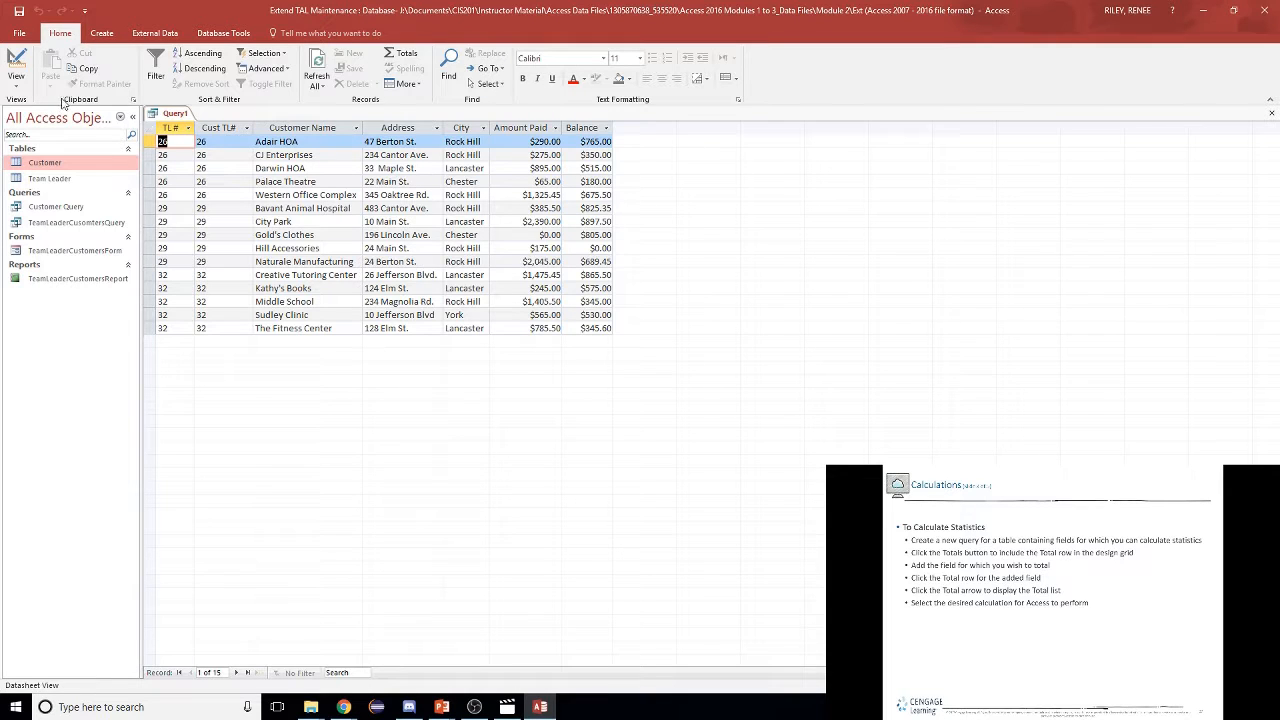
# - In Design View, choose the Customer table's Amount Paid as the field for the Avg column and run the query
pyautogui.click(6, 80)
pyautogui.click(56, 167)
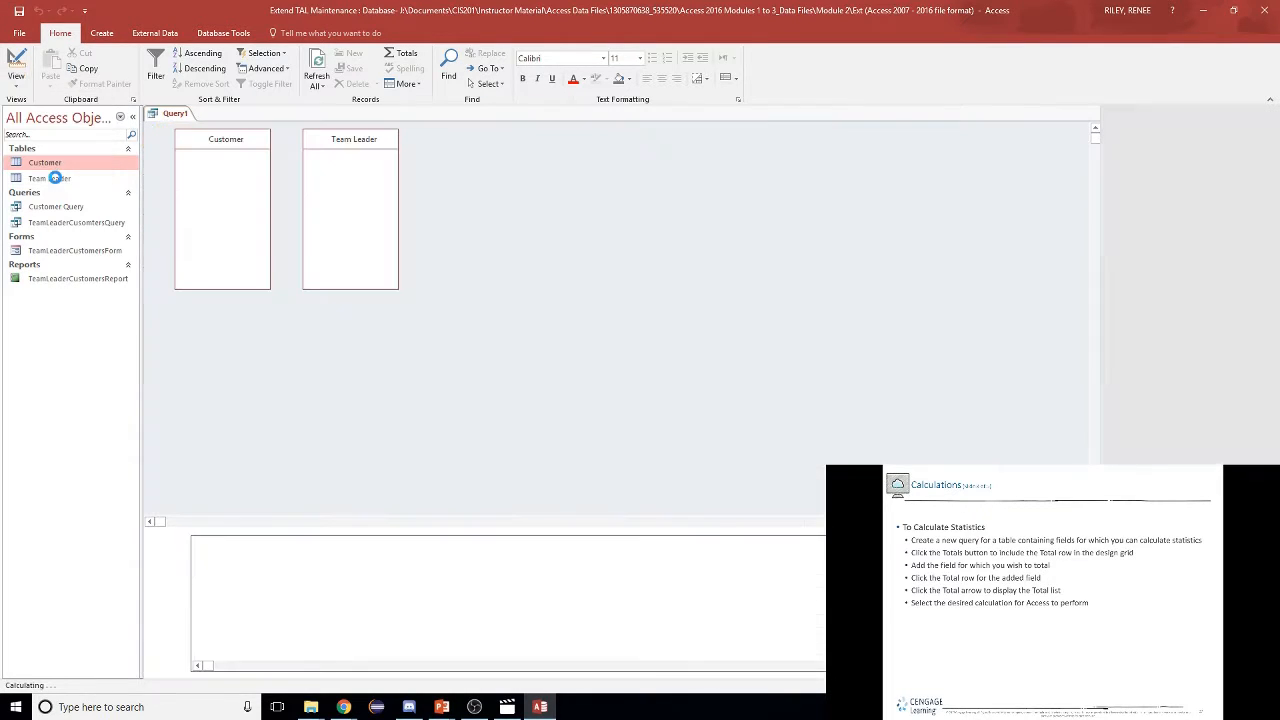
pyautogui.click(798, 546)
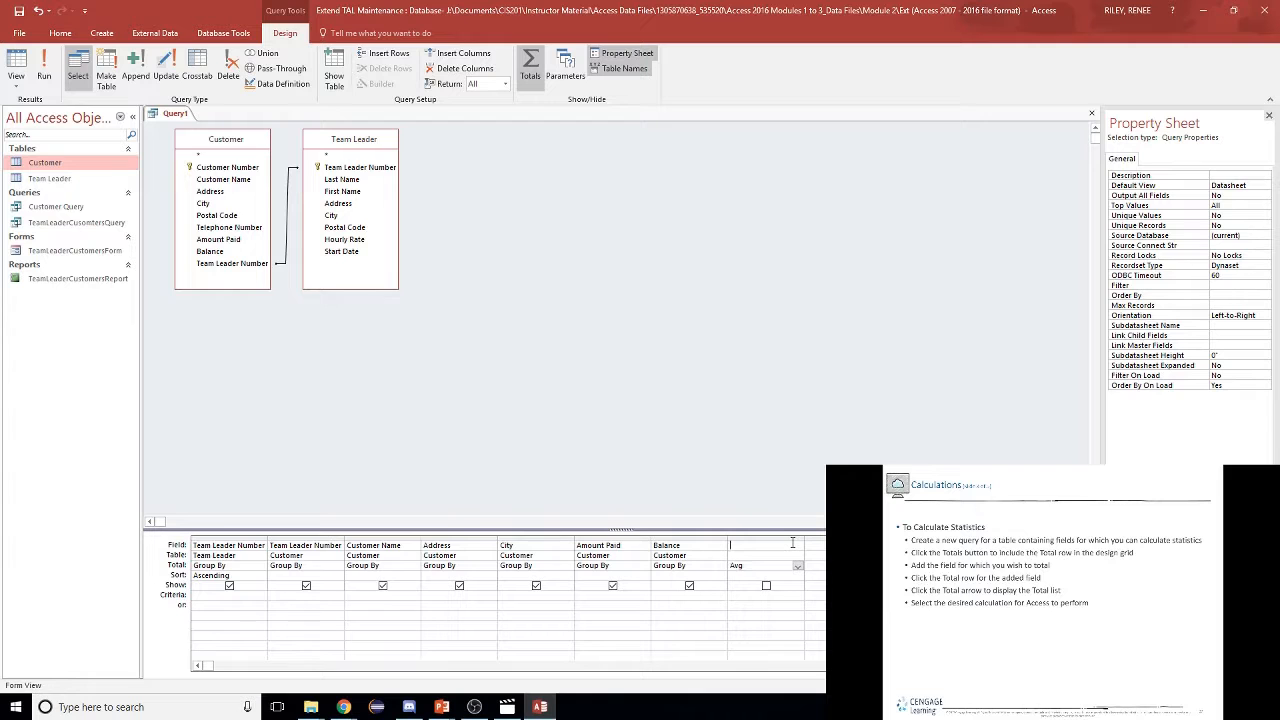
pyautogui.click(797, 546)
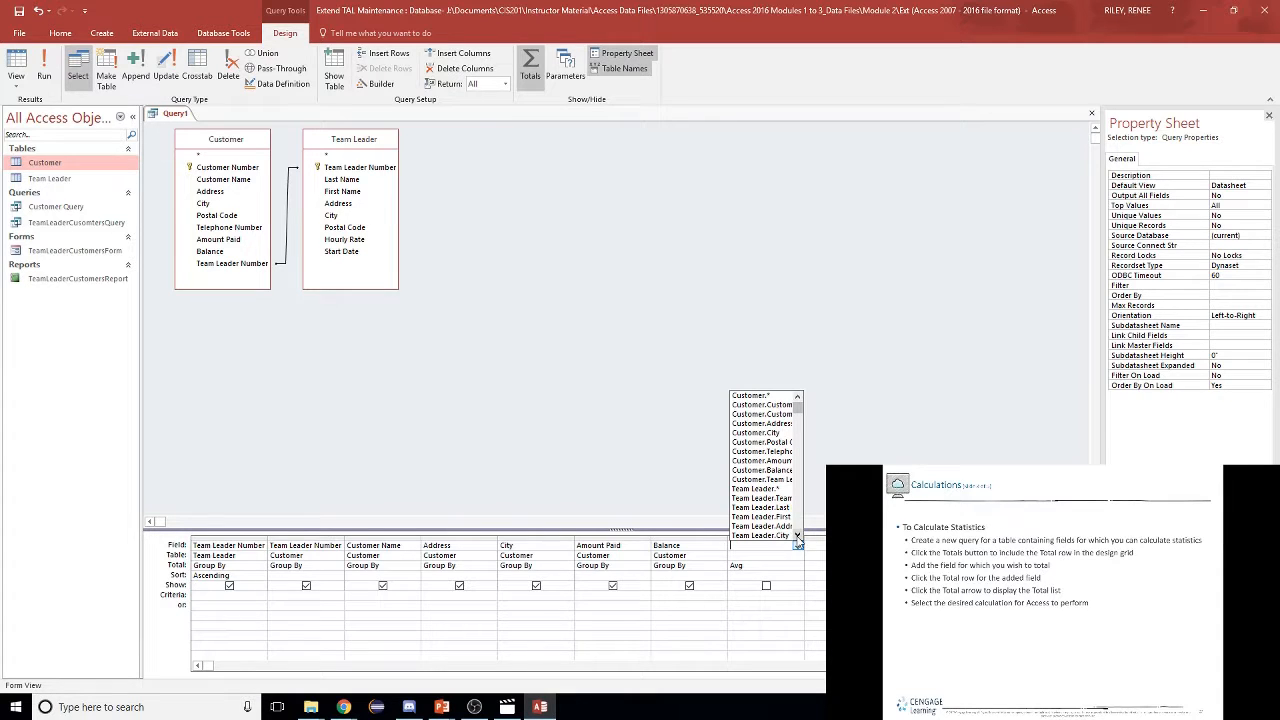
pyautogui.click(797, 536)
pyautogui.click(797, 536)
pyautogui.click(797, 536)
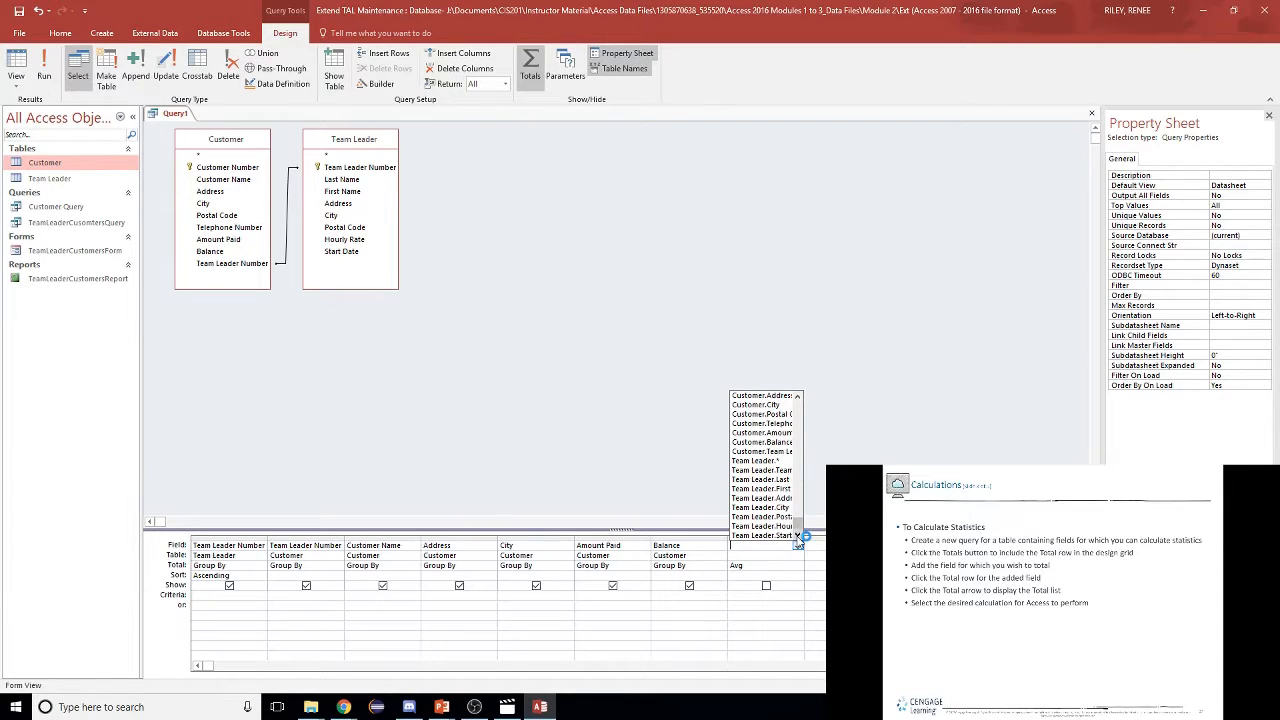
pyautogui.click(791, 433)
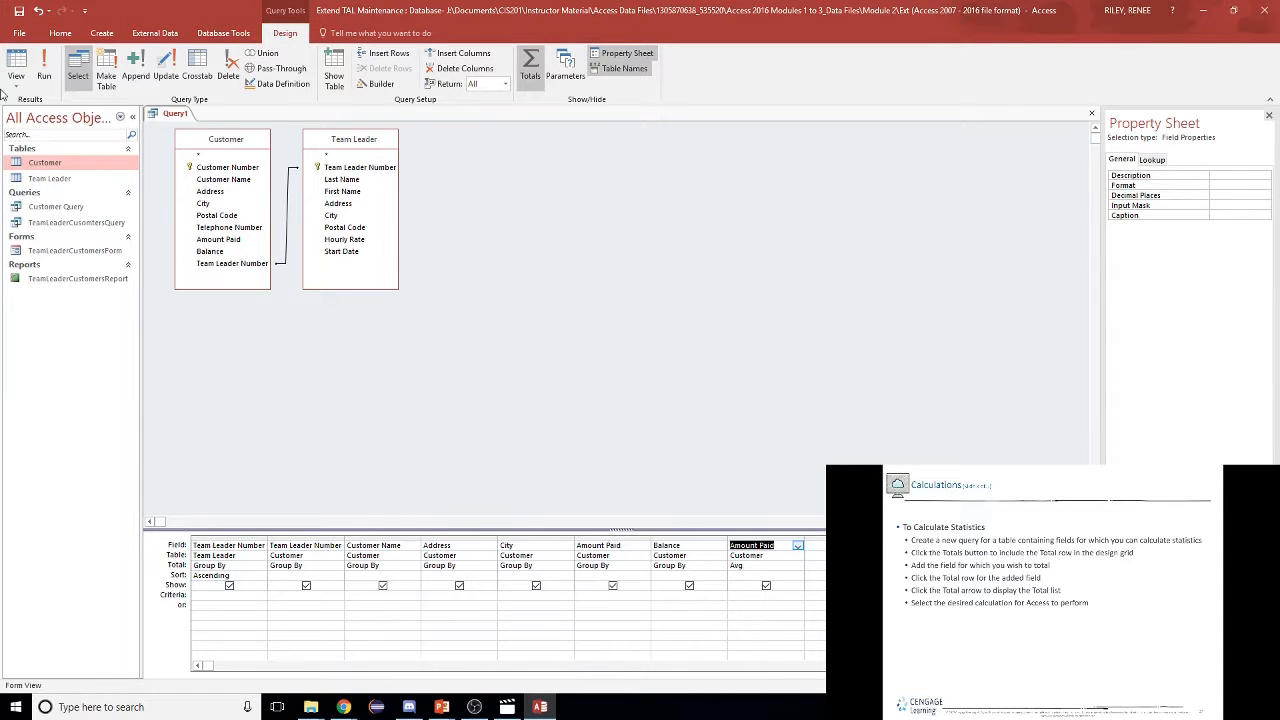
pyautogui.click(46, 66)
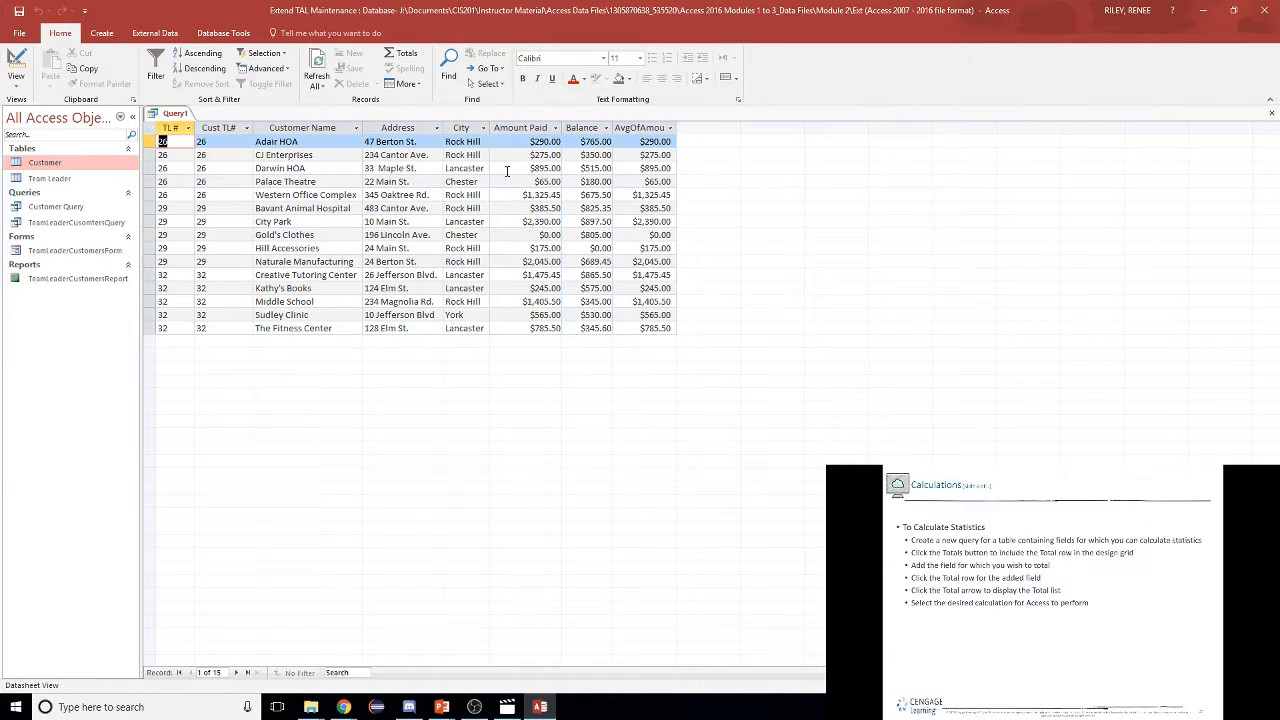
# - In the query's Design View, set the total of the empty column after the averaged Amount Paid to Avg
pyautogui.click(10, 86)
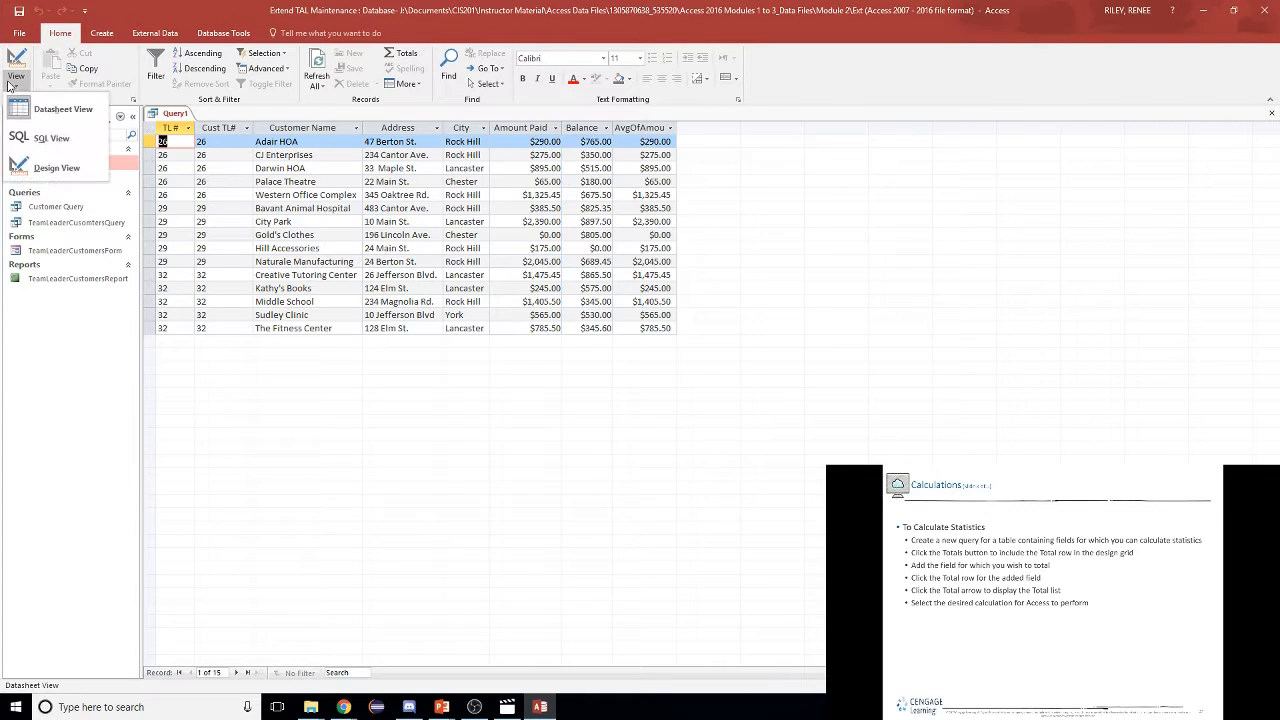
pyautogui.click(57, 167)
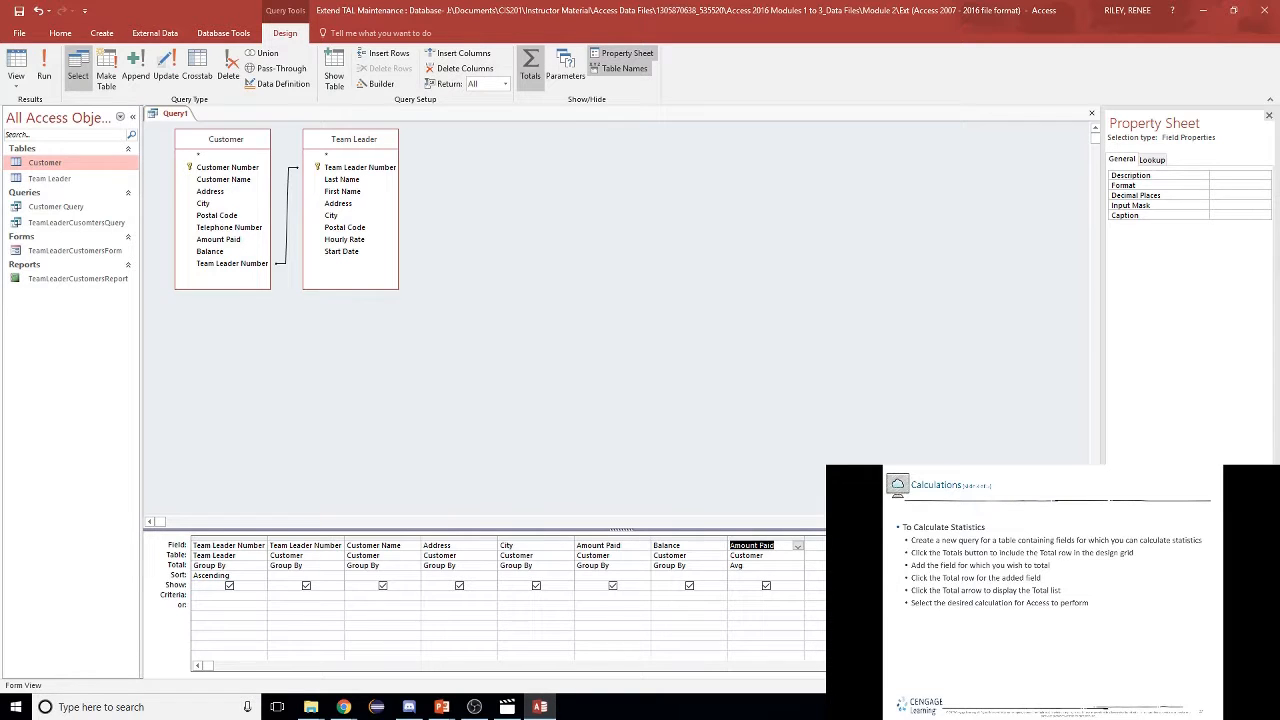
pyautogui.press('F6')
pyautogui.hotkey('alt', 'Down')
pyautogui.press('Down')
pyautogui.press('Down')
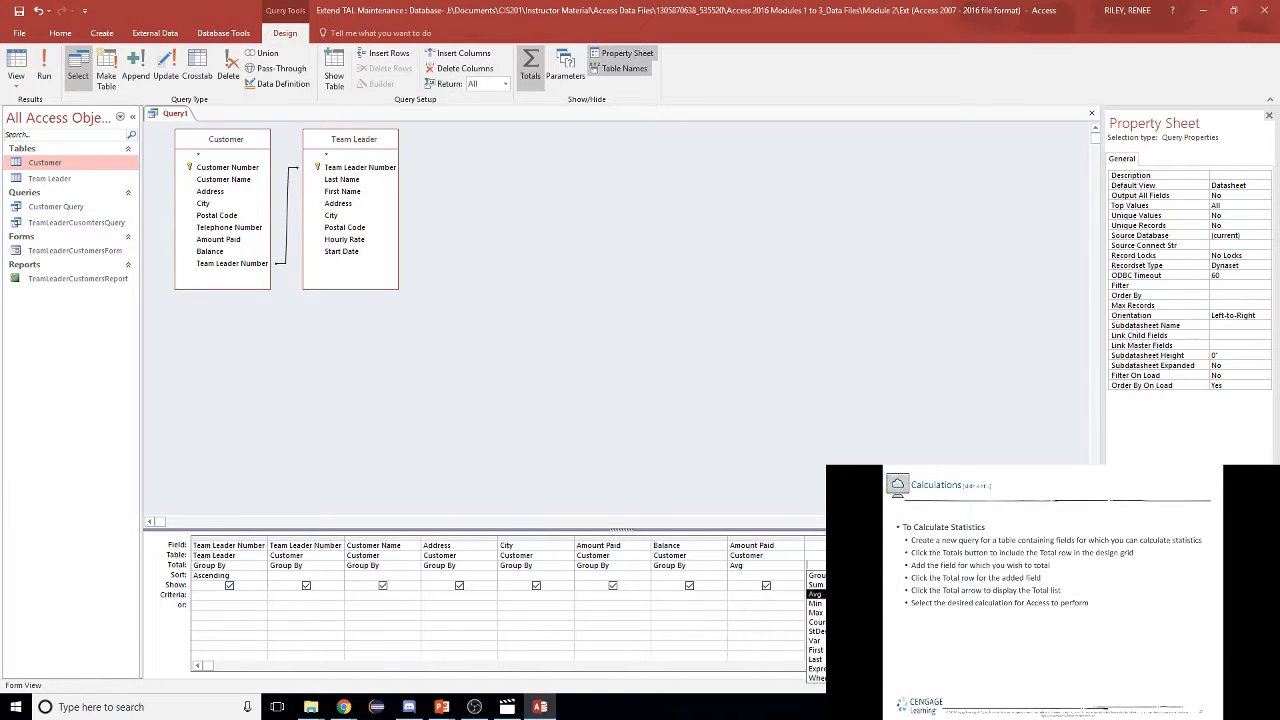
pyautogui.press('Return')
# - Choose the Customer table's Balance as the field for the new Avg column
pyautogui.press('Down')
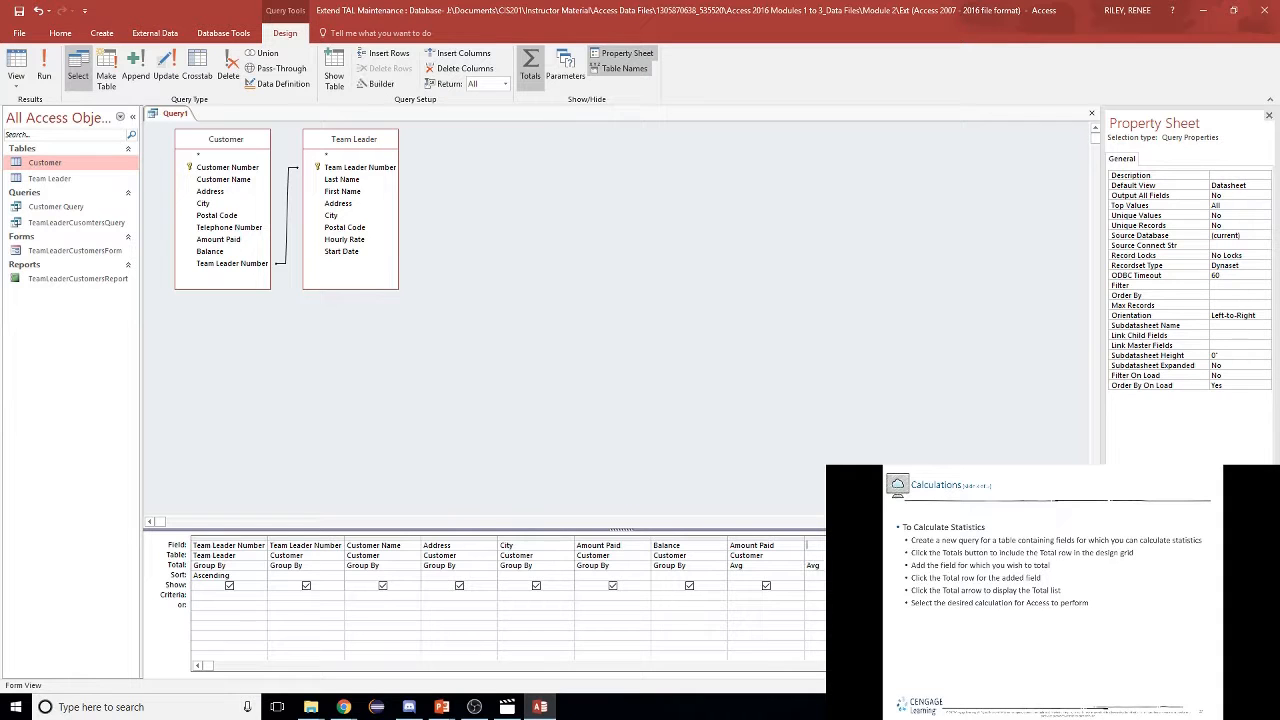
pyautogui.hotkey('alt', 'Down')
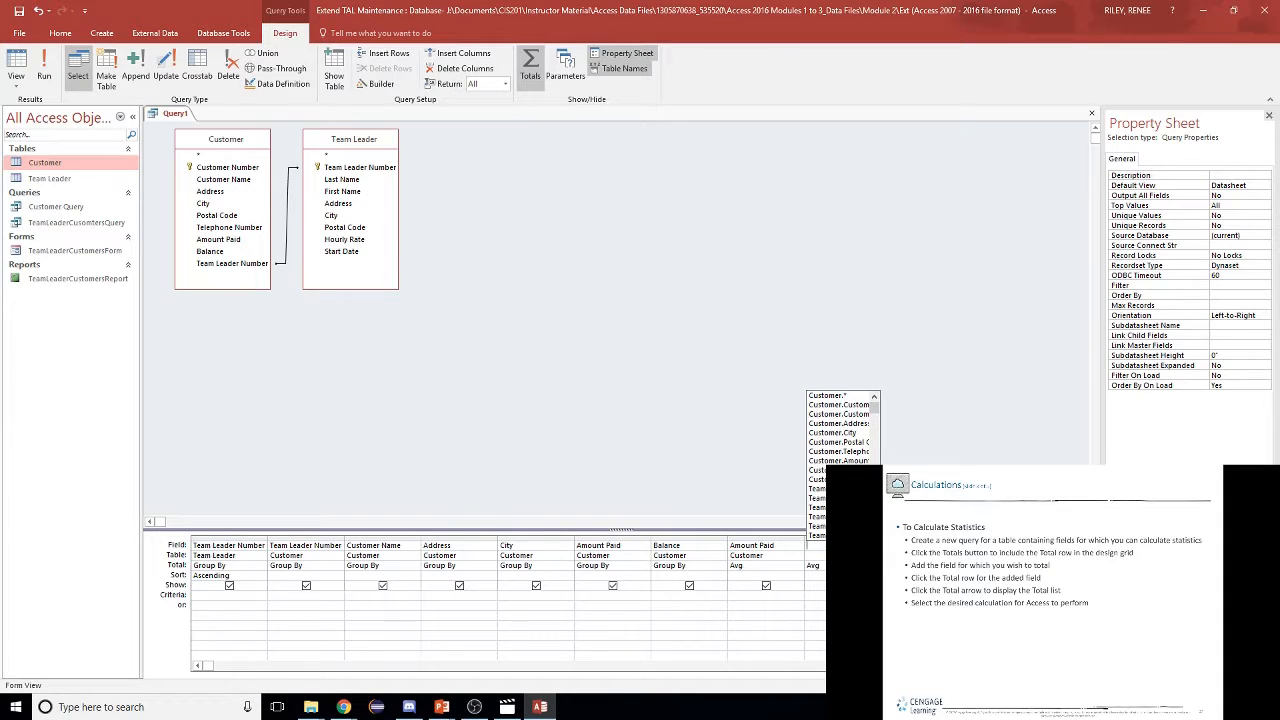
pyautogui.press('Up')
pyautogui.press('Up')
pyautogui.press('Up')
pyautogui.press('Up')
pyautogui.press('Return')
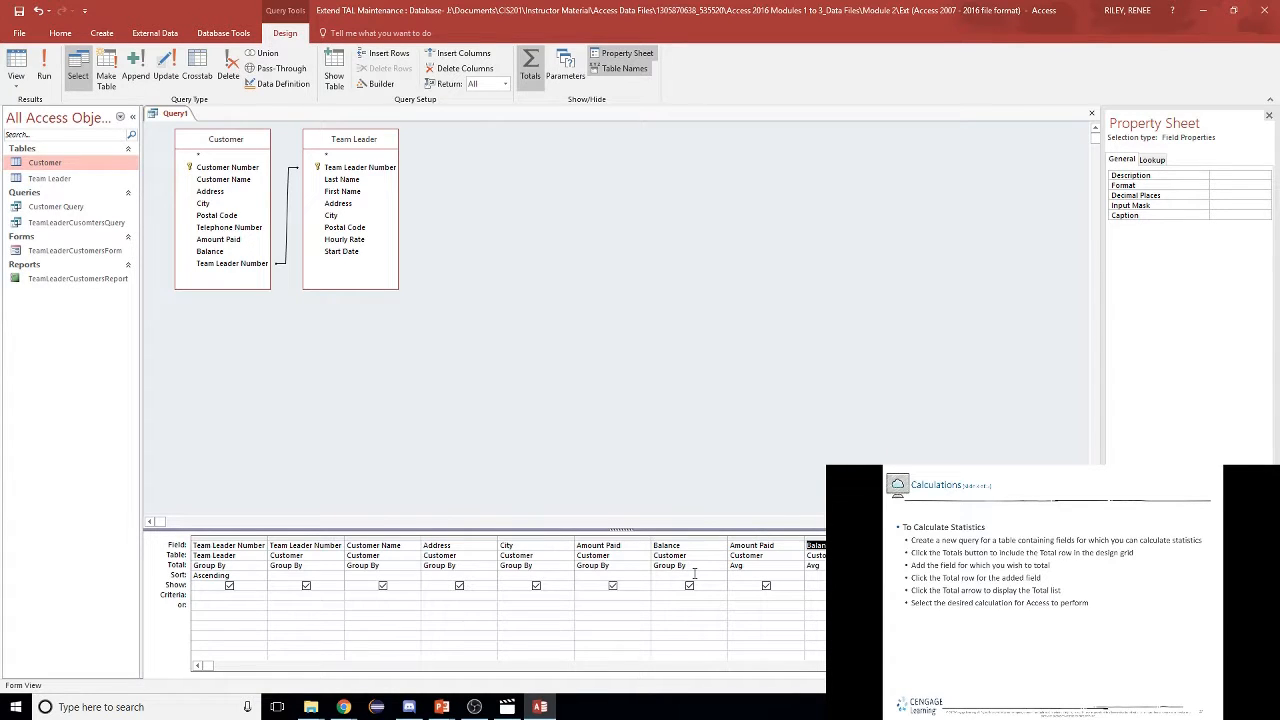
# - Hide the Customer Name, Address, City and grouped Amount Paid and Balance columns from the output and run the query
pyautogui.click(383, 585)
pyautogui.click(459, 585)
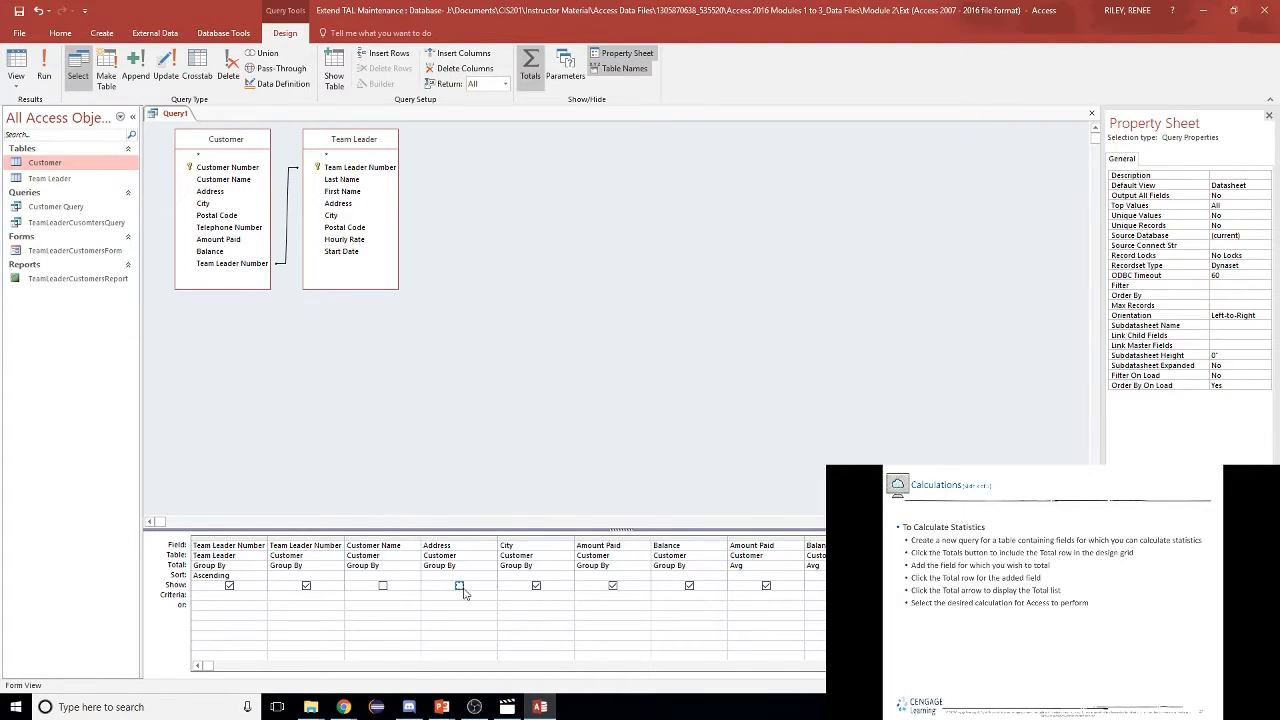
pyautogui.click(537, 588)
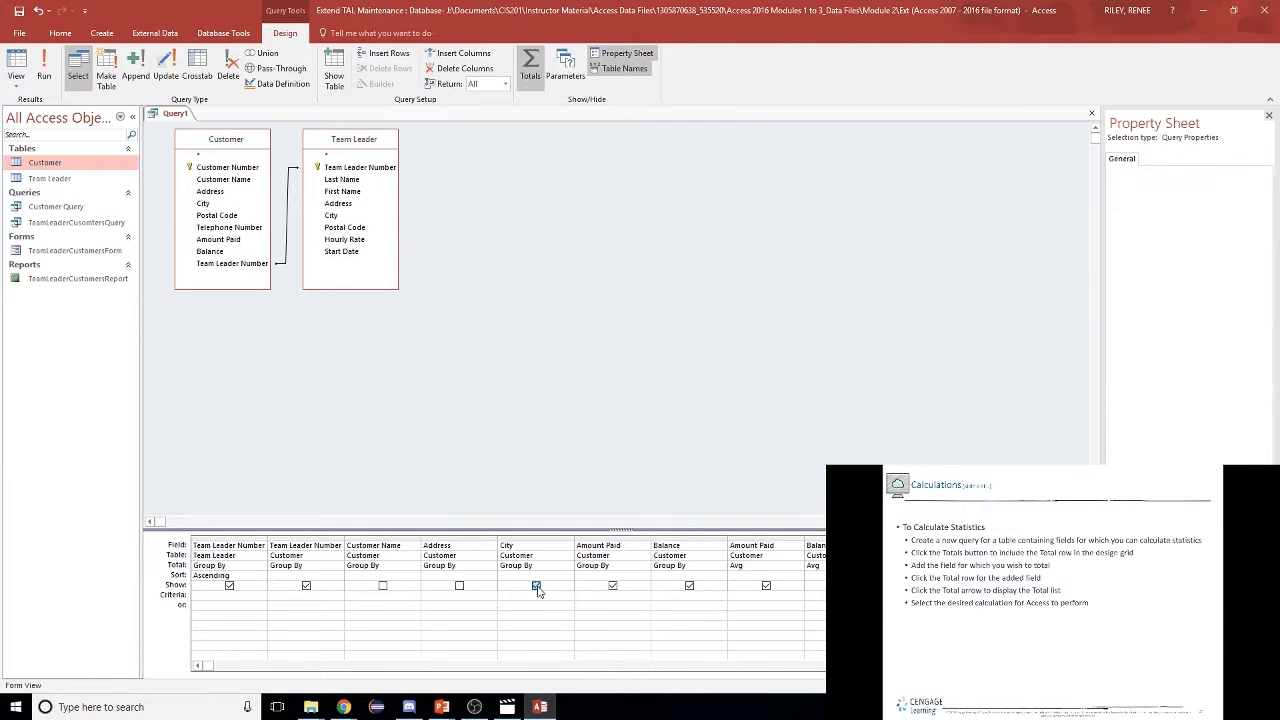
pyautogui.click(613, 586)
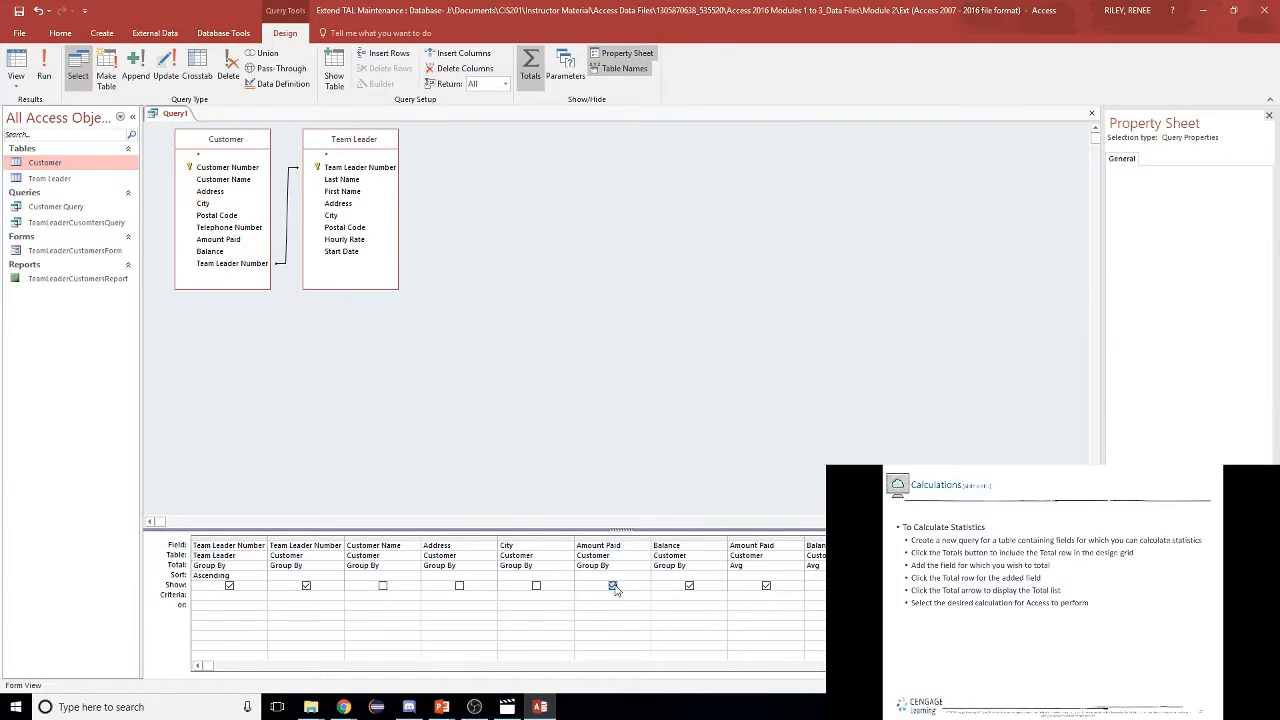
pyautogui.click(689, 587)
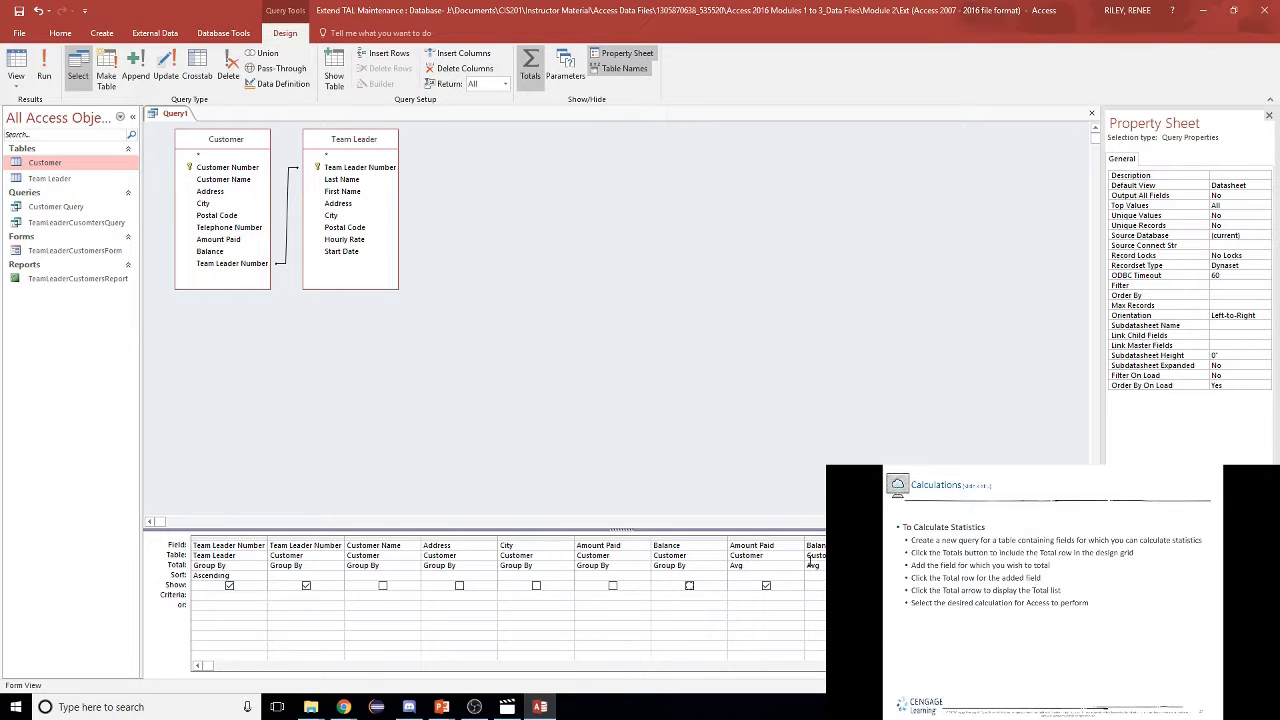
pyautogui.click(44, 68)
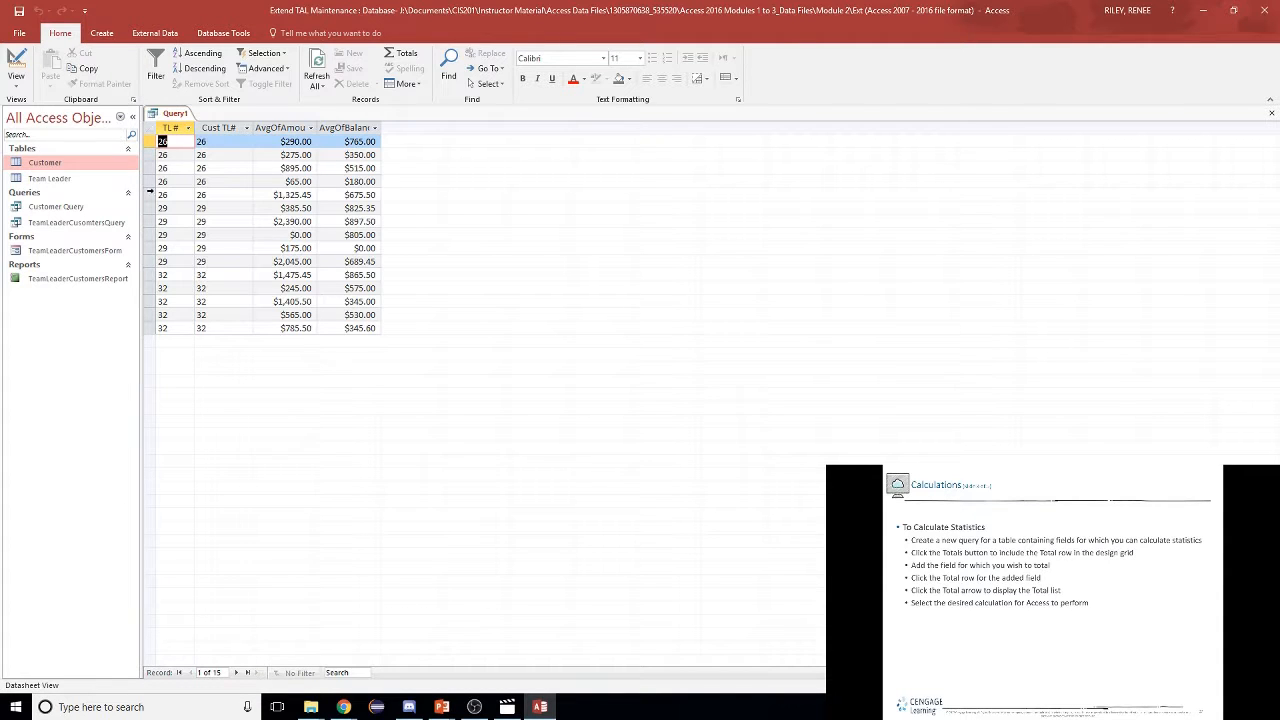
# - In Design View, delete the Customer Name, Address, City and grouped Amount Paid and Balance columns, and run the query
pyautogui.click(17, 88)
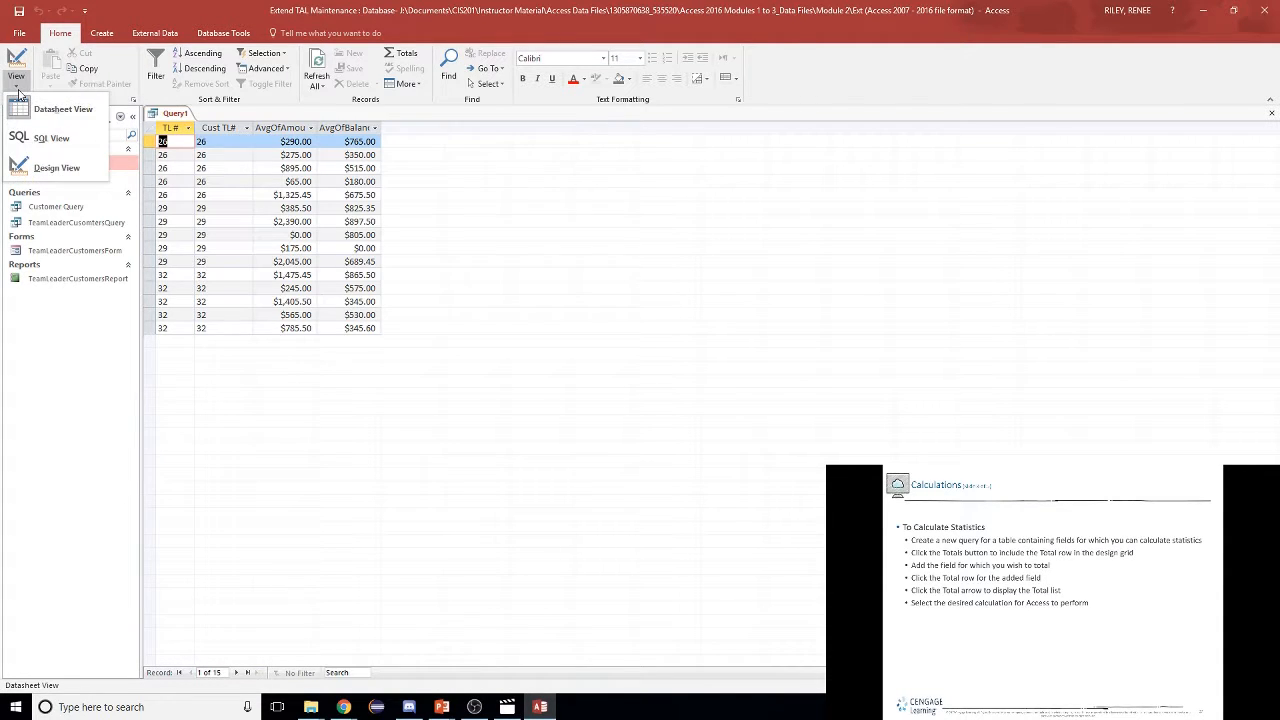
pyautogui.click(45, 167)
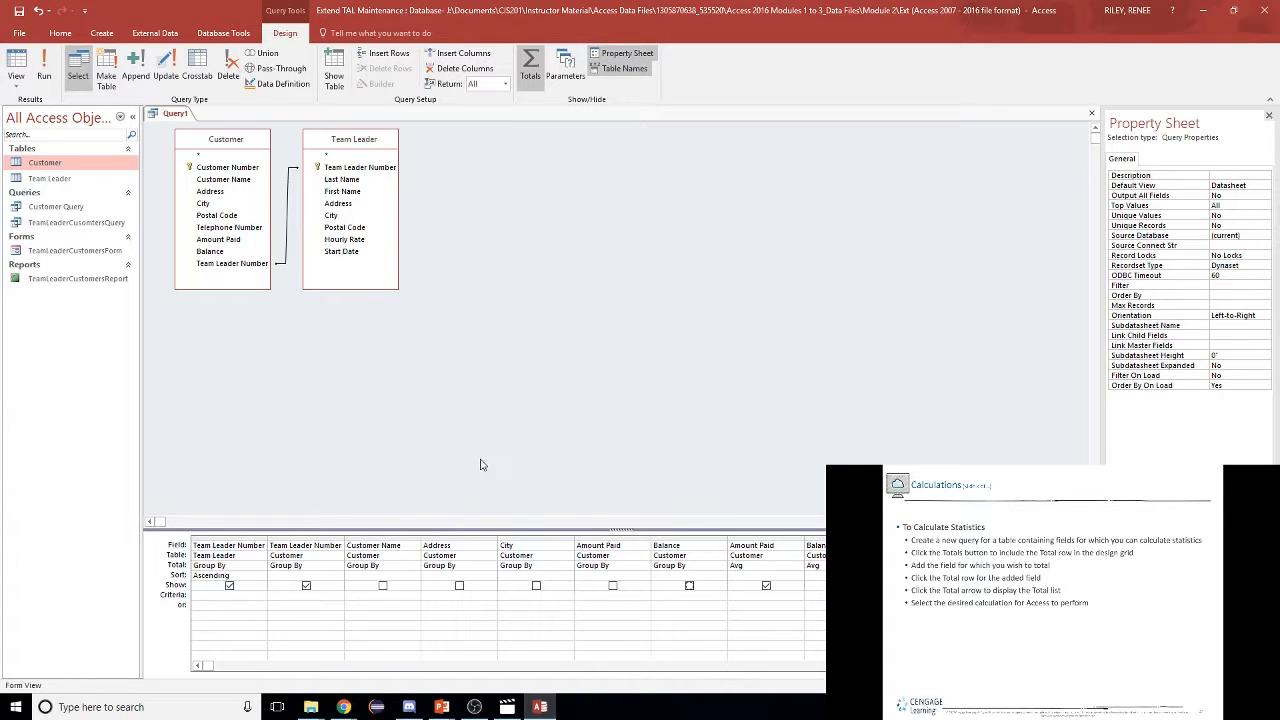
pyautogui.moveTo(389, 537); pyautogui.dragTo(657, 537)
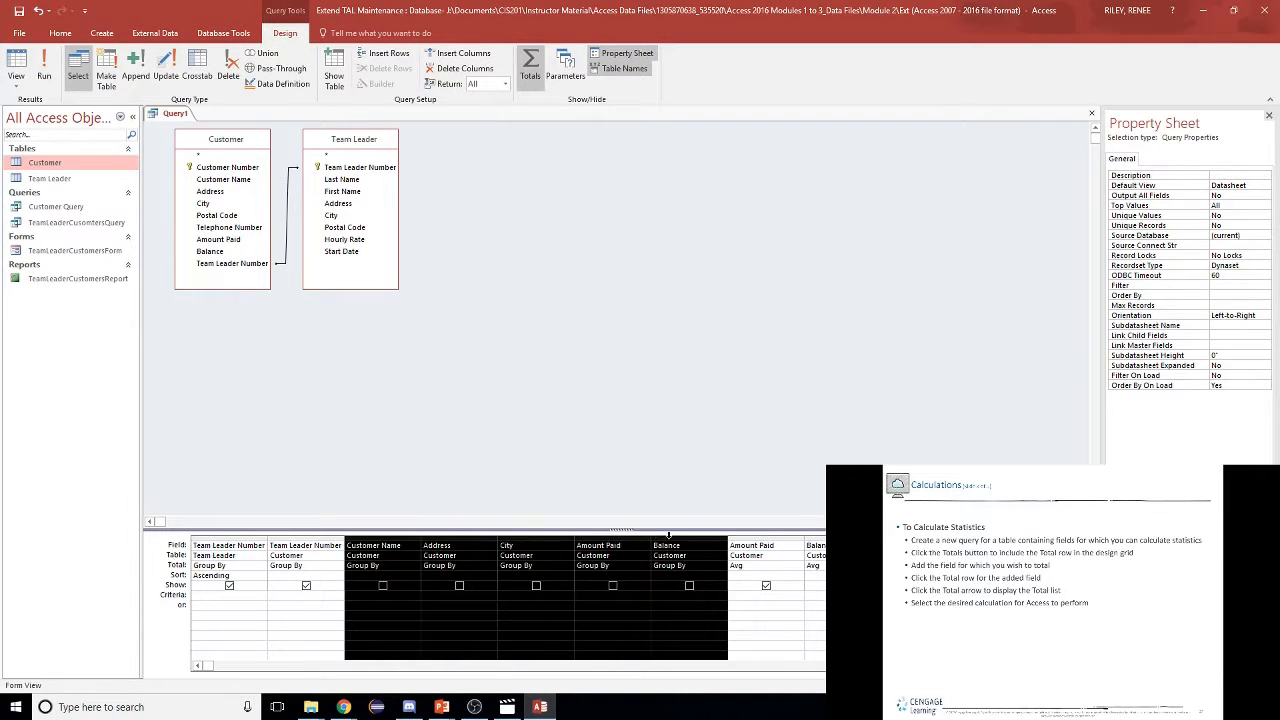
pyautogui.press('Delete')
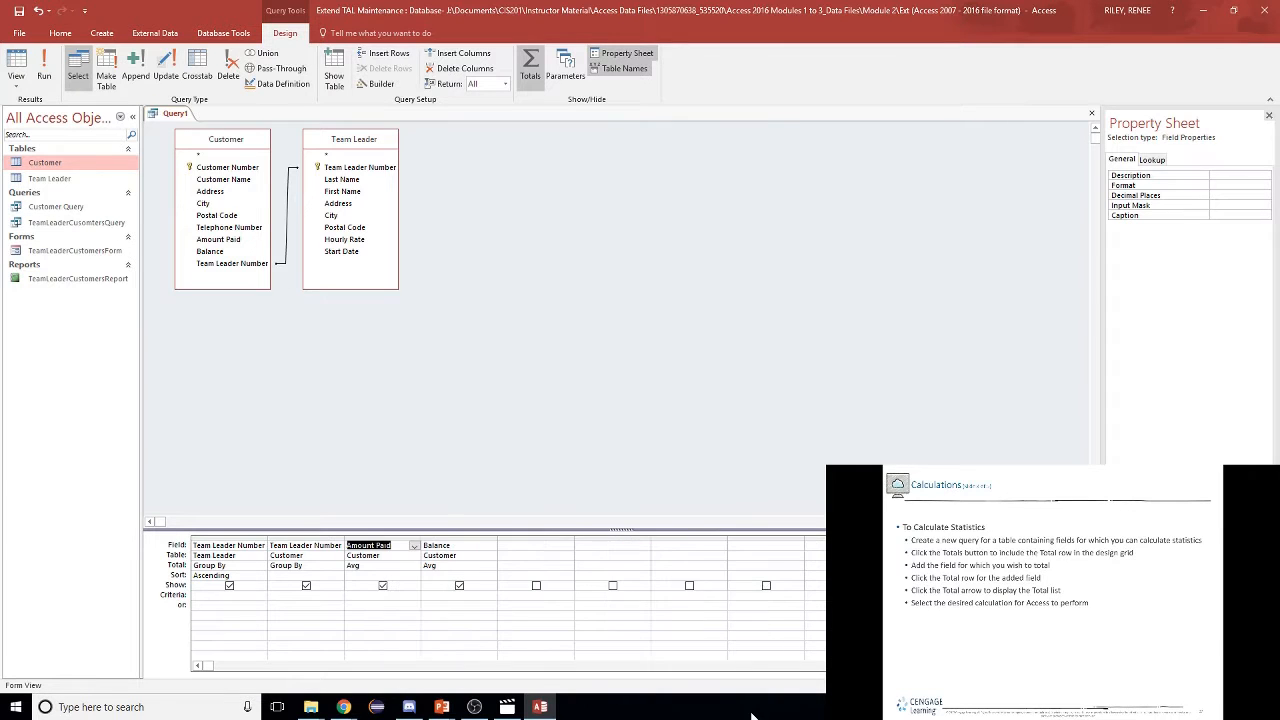
pyautogui.click(44, 65)
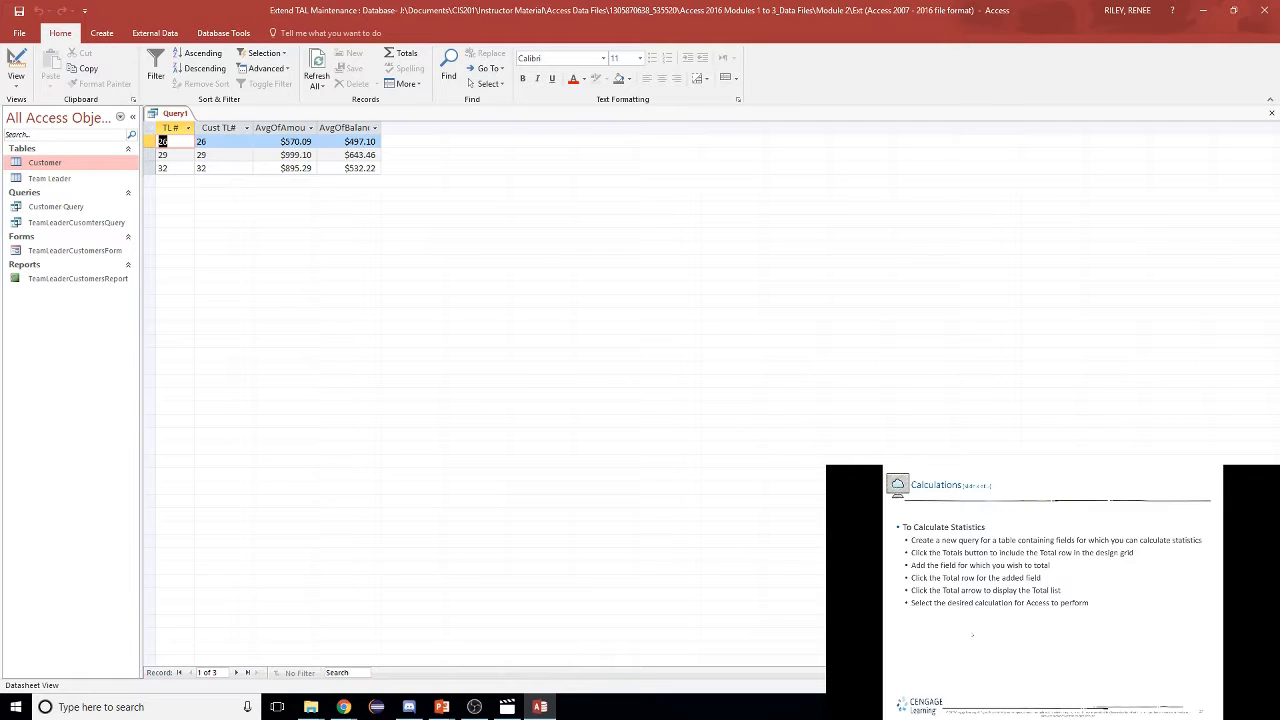
# - Switch to the PowerPoint slide show and advance to the slide on using criteria in calculating statistics
pyautogui.click(972, 634)
pyautogui.click(1001, 661)
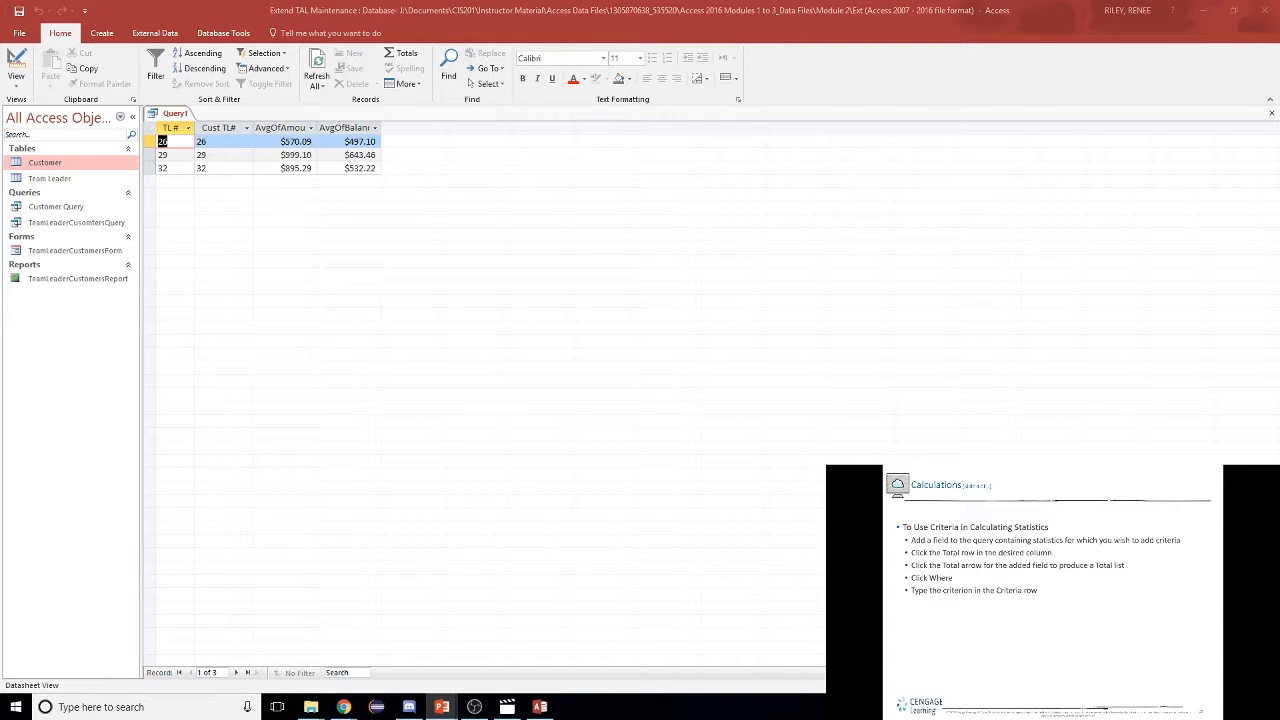
# - In the Access query's Design View, set the total of the Team Leader table's Team Leader Number to Where
pyautogui.click(17, 88)
pyautogui.click(17, 90)
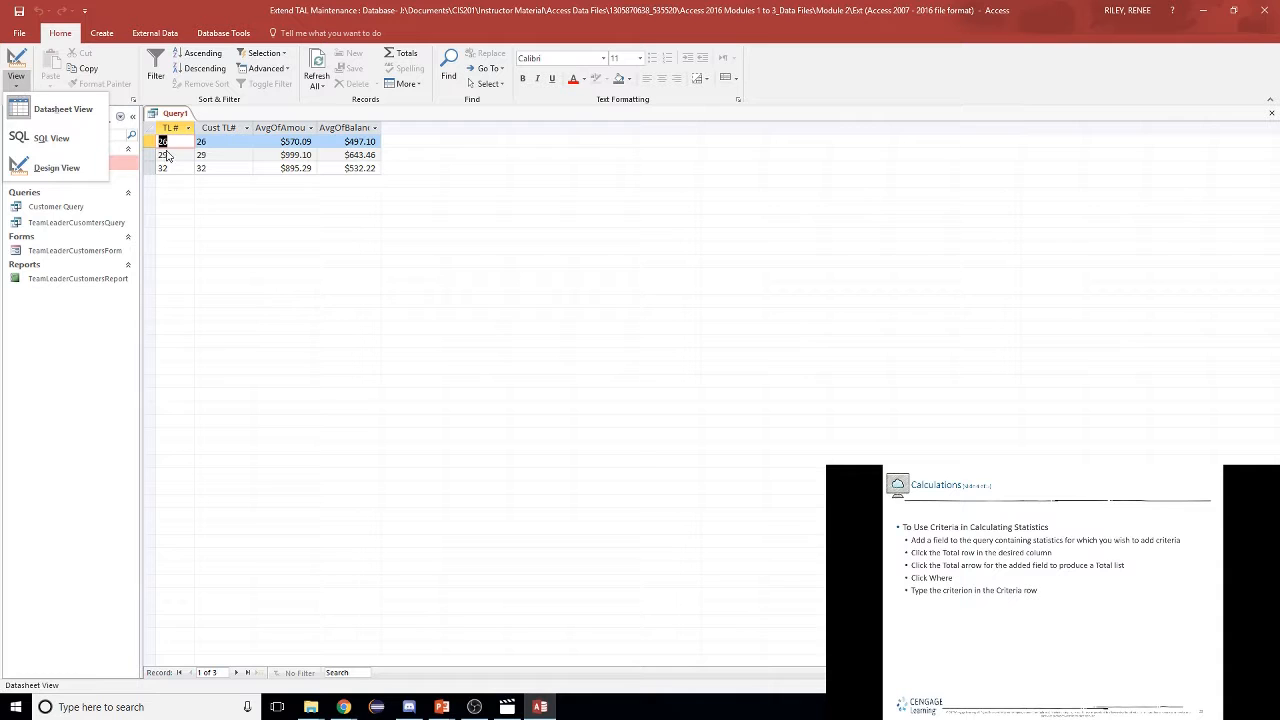
pyautogui.click(57, 168)
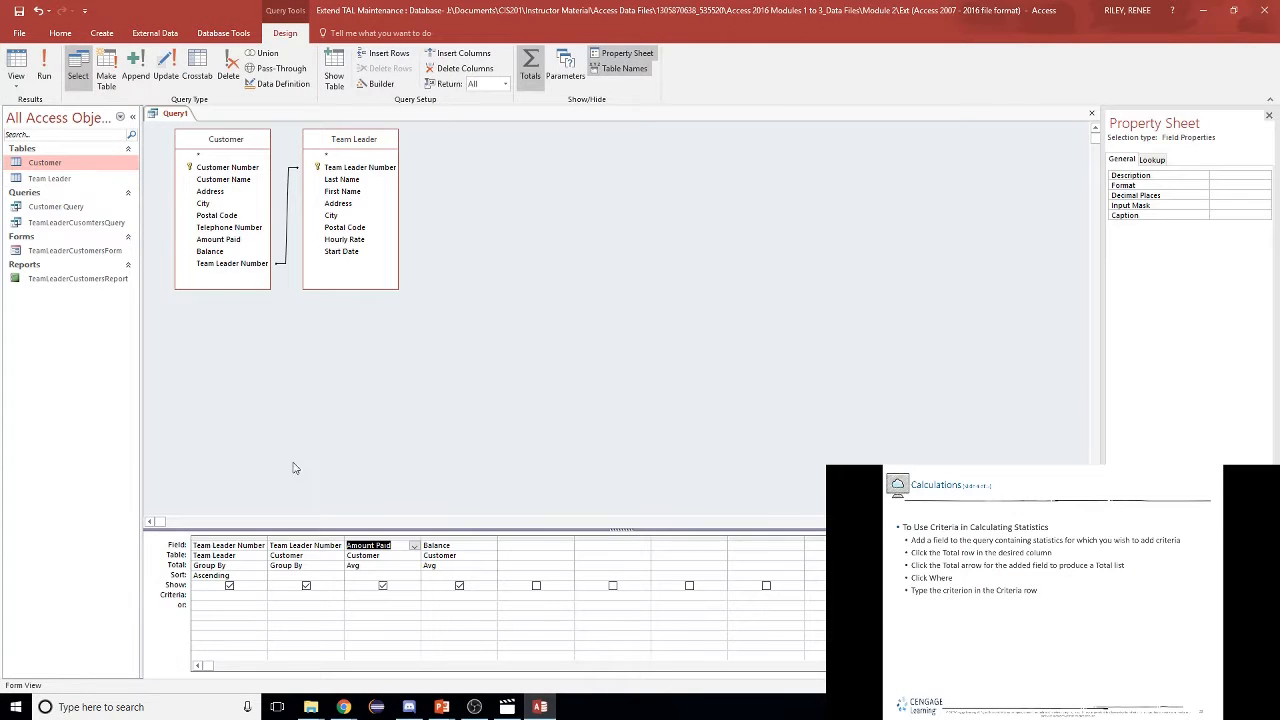
pyautogui.click(237, 594)
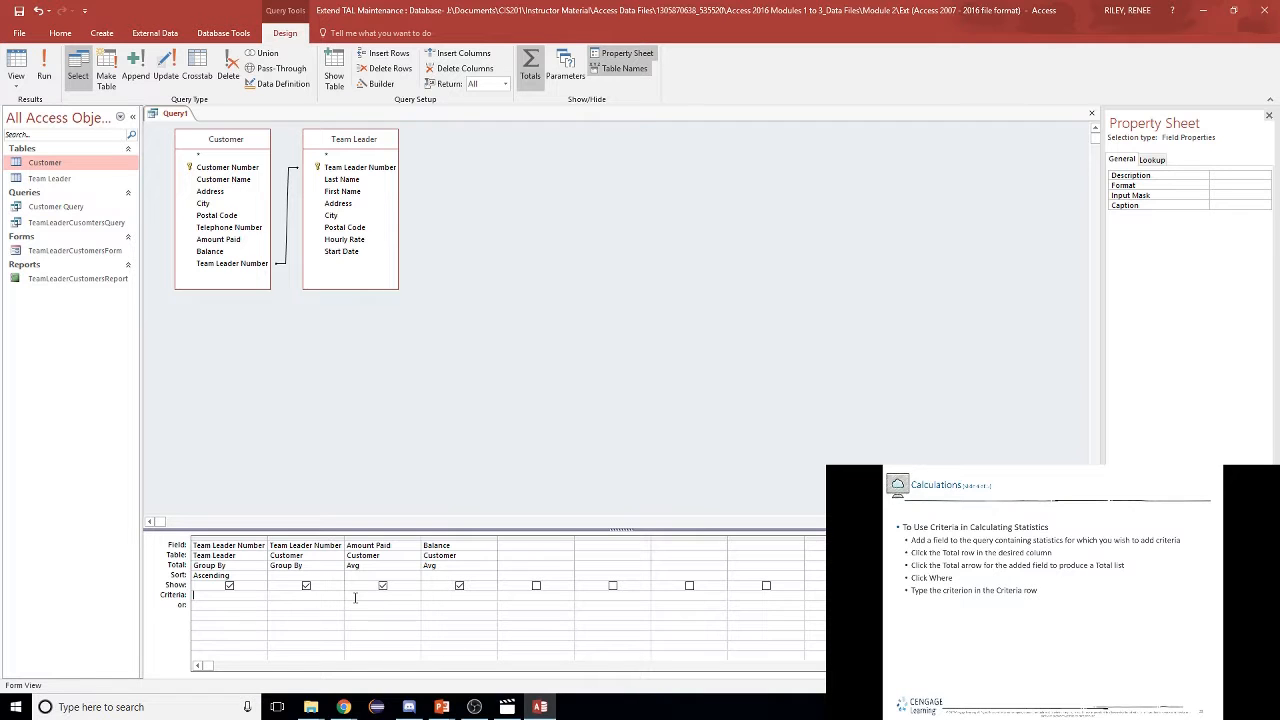
pyautogui.click(355, 597)
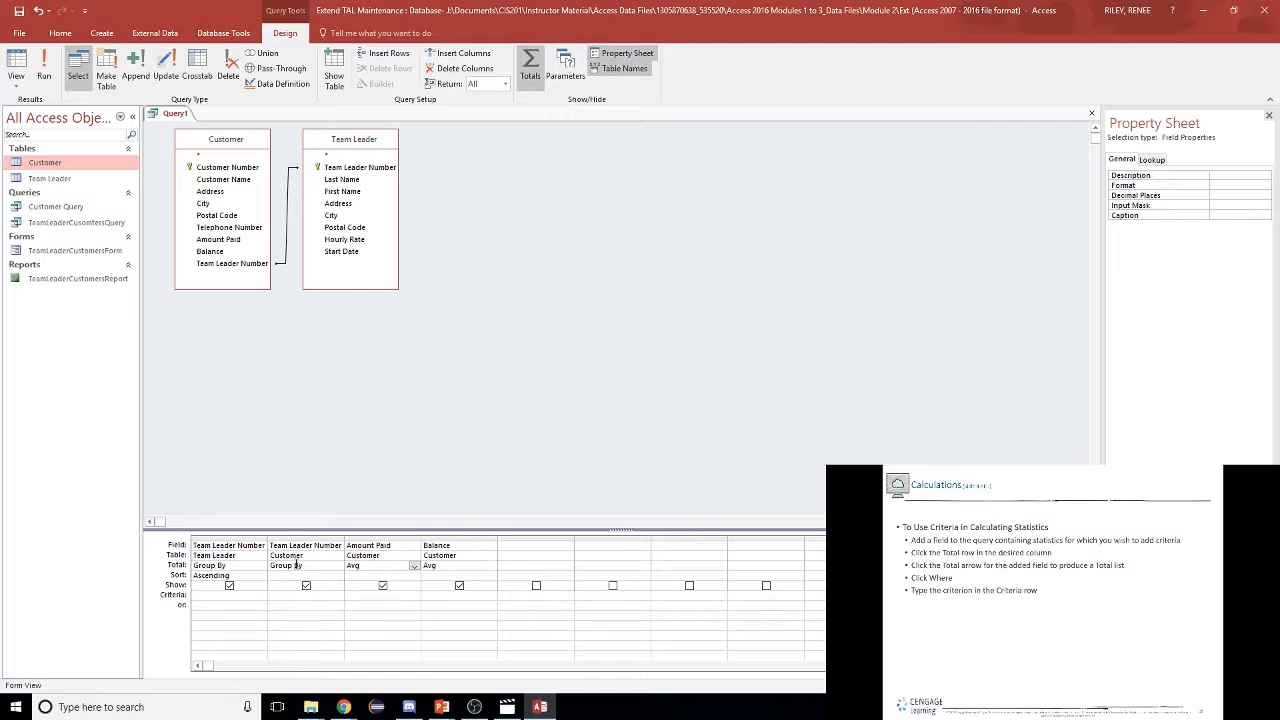
pyautogui.click(300, 565)
pyautogui.click(263, 567)
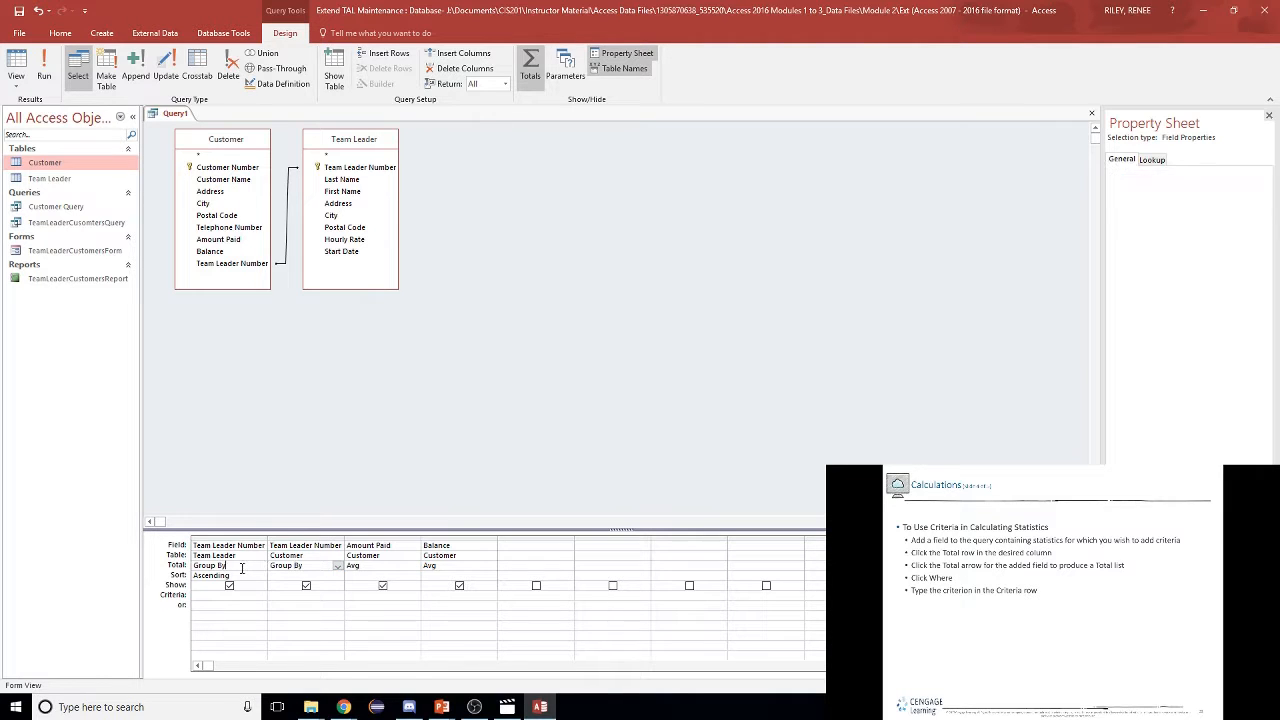
pyautogui.click(261, 566)
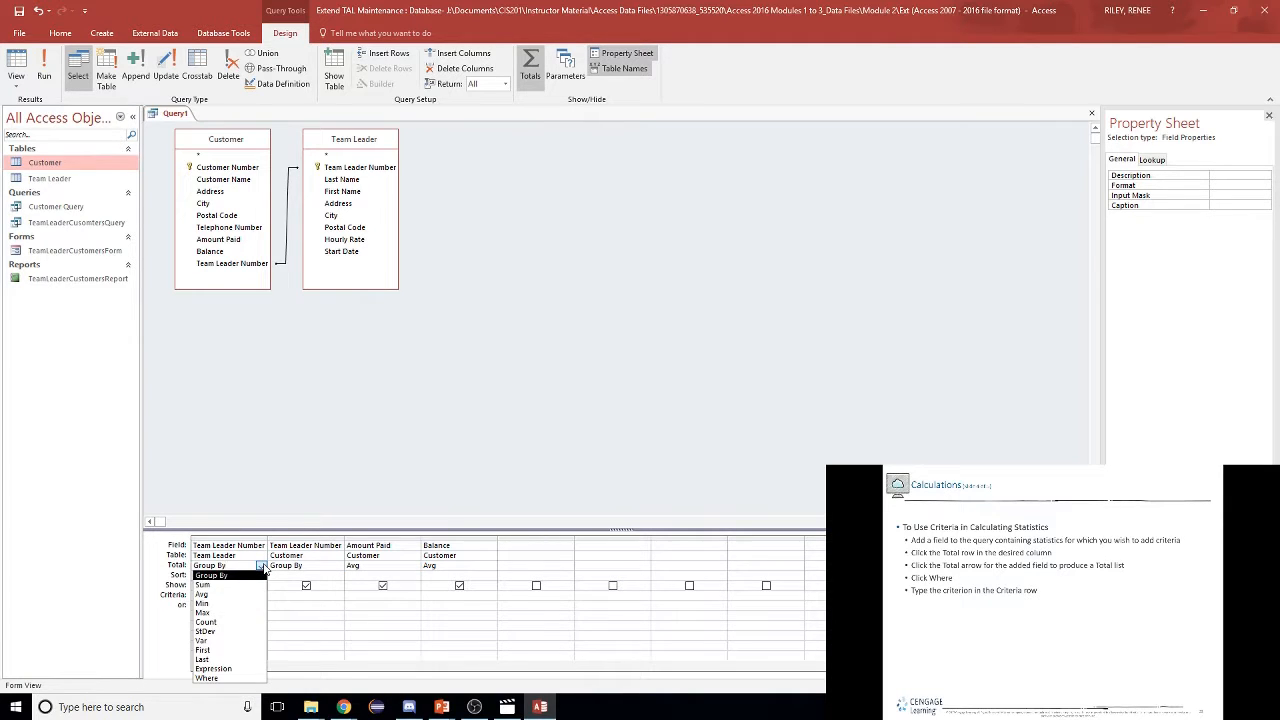
pyautogui.click(238, 678)
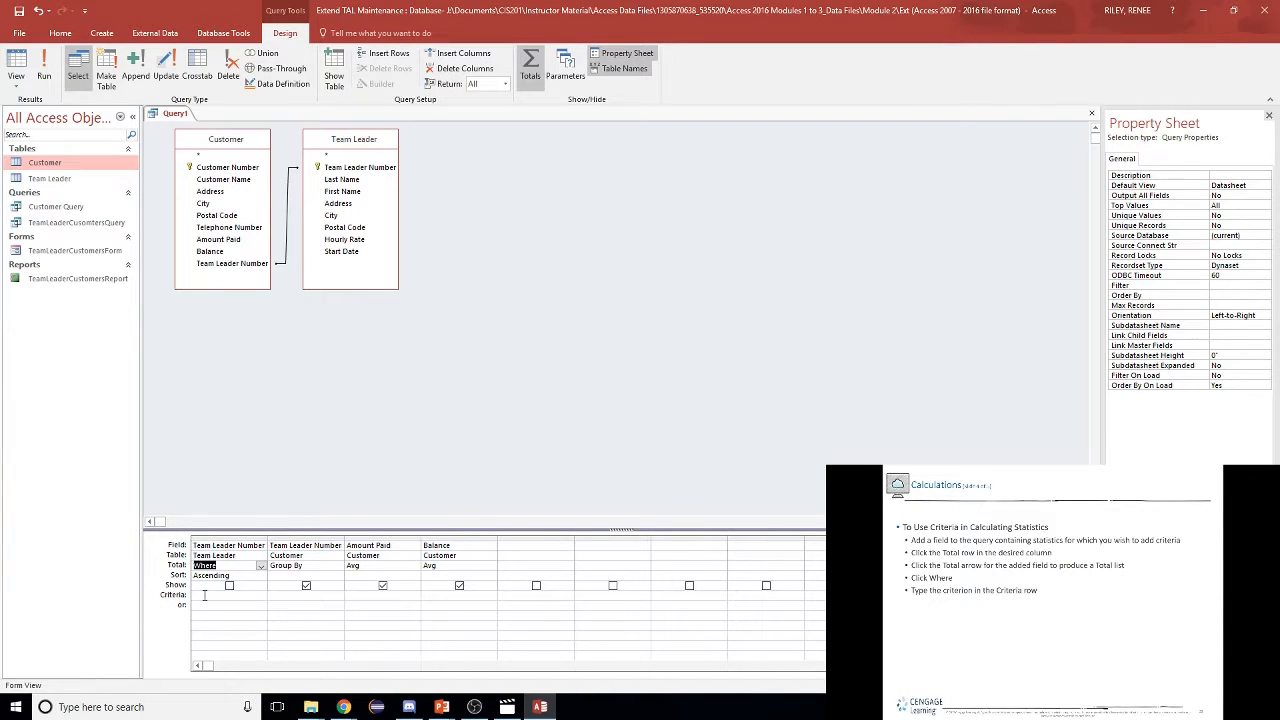
# - Try to run the query with 26 as the criterion for the Team Leader table's Team Leader Number
pyautogui.click(204, 595)
pyautogui.write('26')
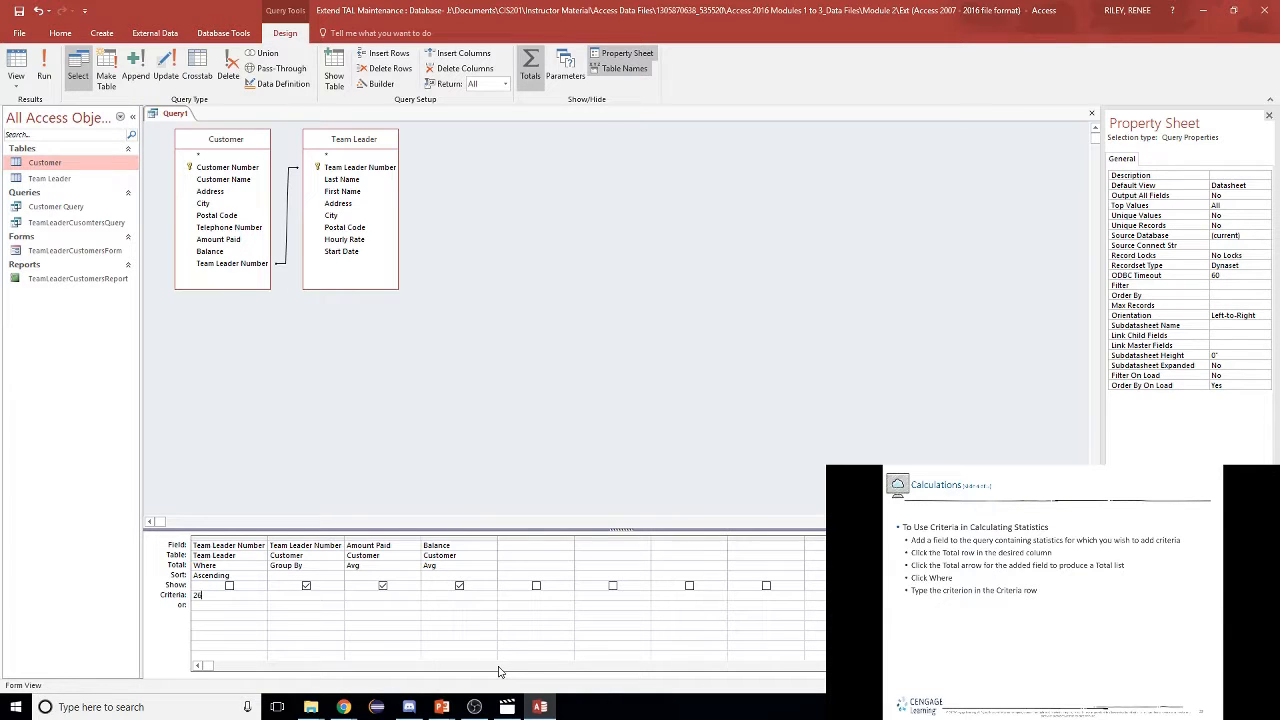
pyautogui.click(49, 67)
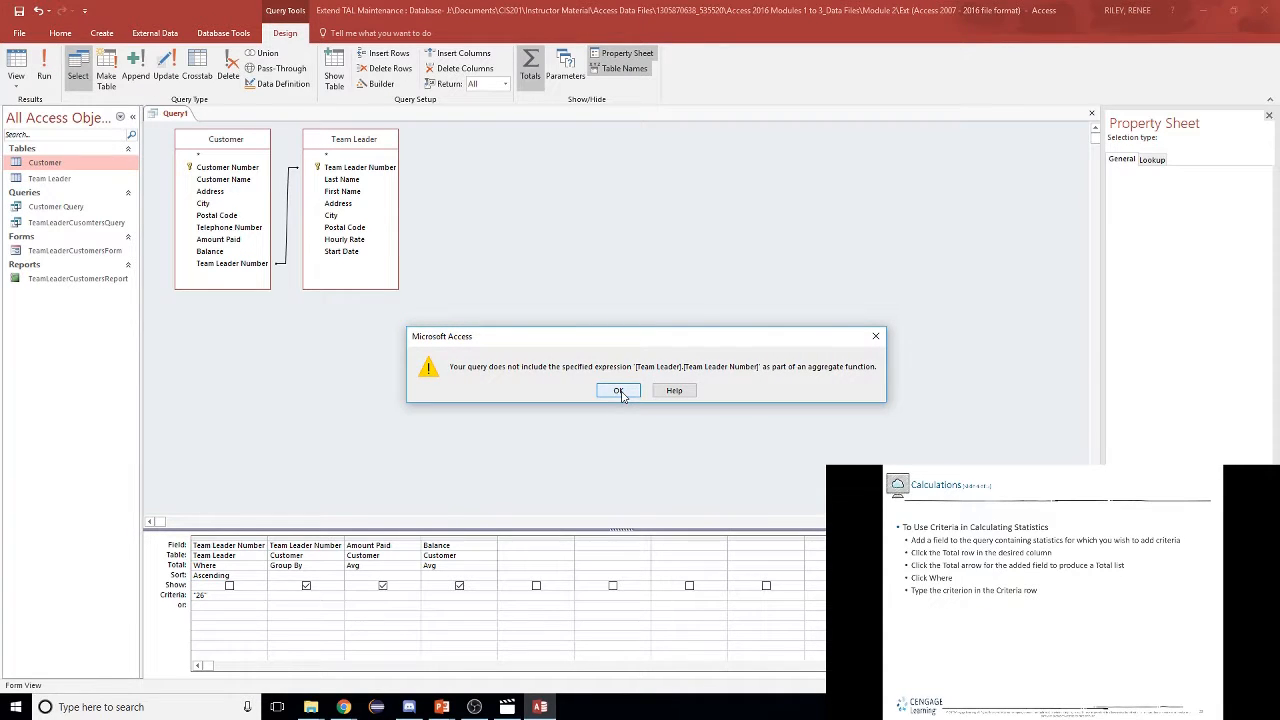
pyautogui.click(619, 391)
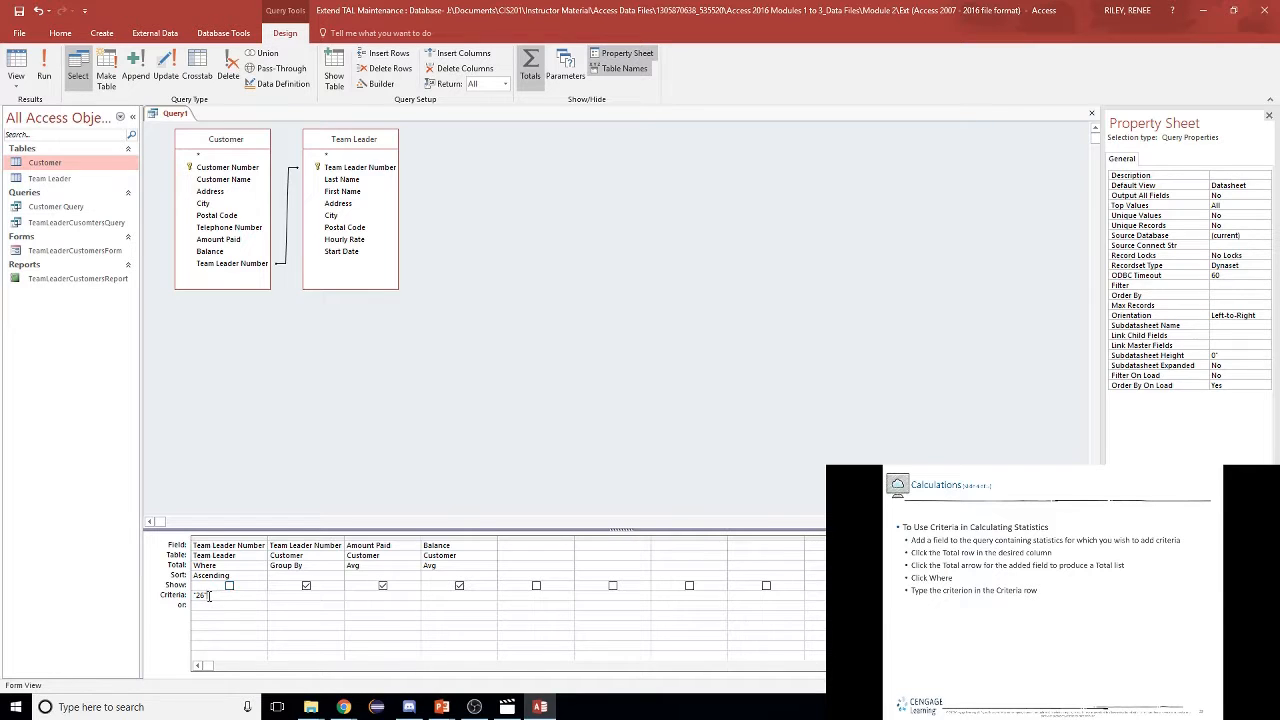
# - Clear the criterion from the Team Leader table's Team Leader Number and set its total back to Group By
pyautogui.doubleClick(205, 595)
pyautogui.press('Delete')
pyautogui.click(248, 565)
pyautogui.click(261, 566)
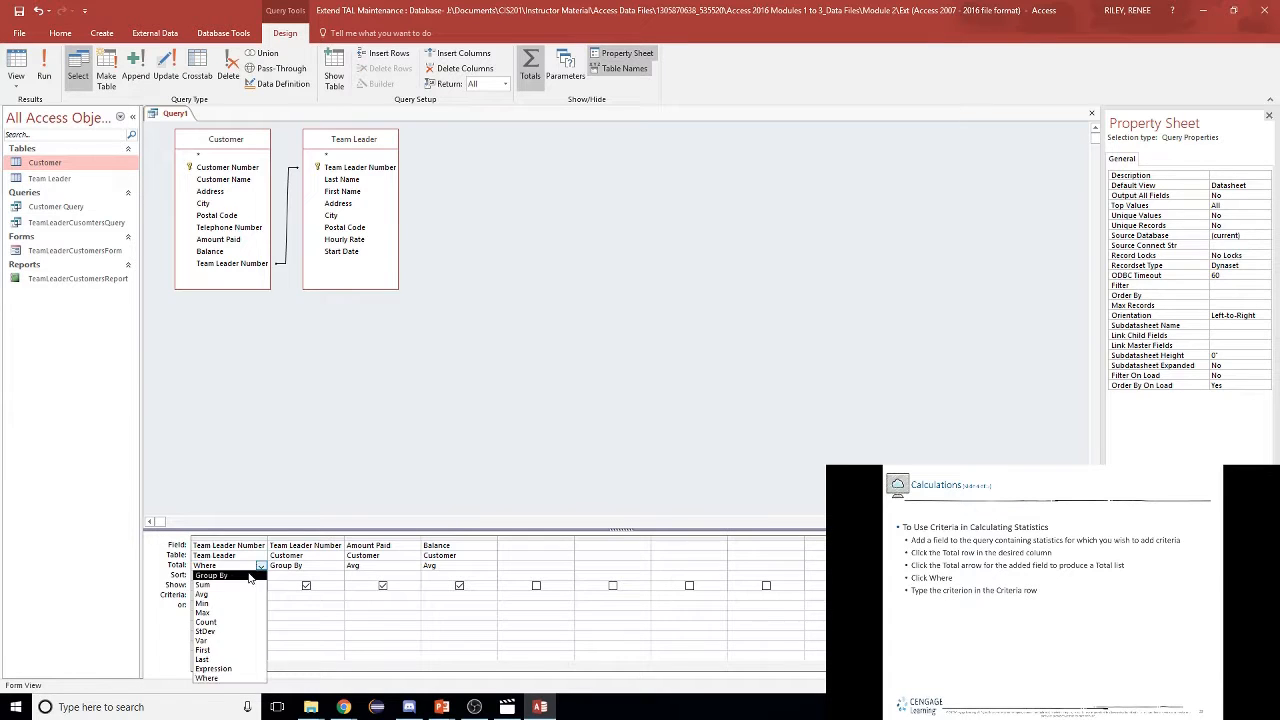
pyautogui.click(249, 575)
# - Set the total of Amount Paid to Where with the criterion >200 and run the query
pyautogui.click(389, 567)
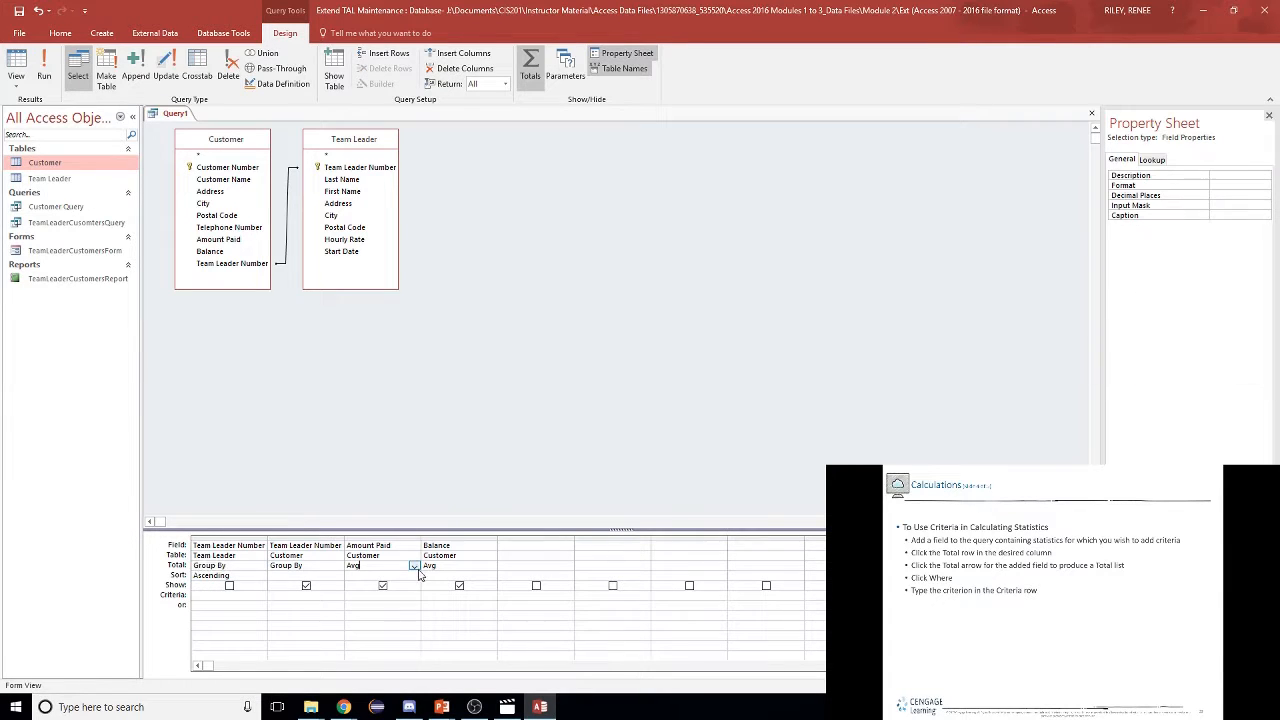
pyautogui.click(414, 566)
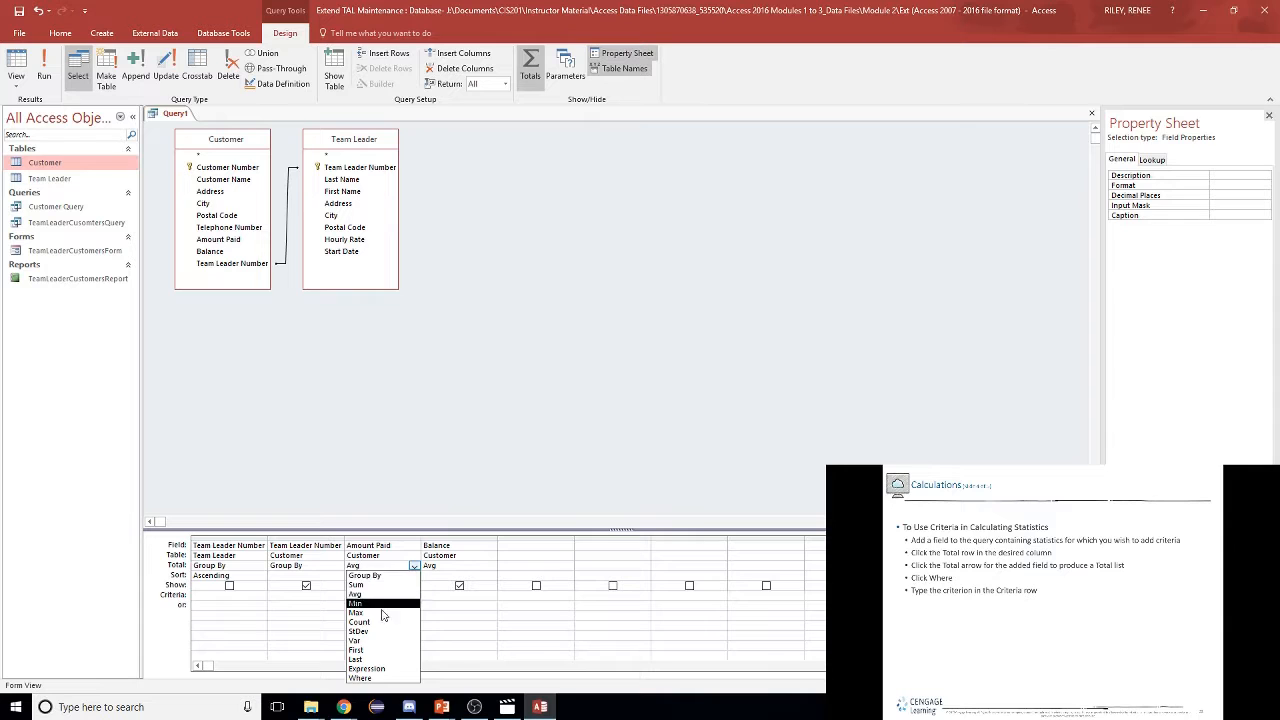
pyautogui.click(380, 678)
pyautogui.click(362, 595)
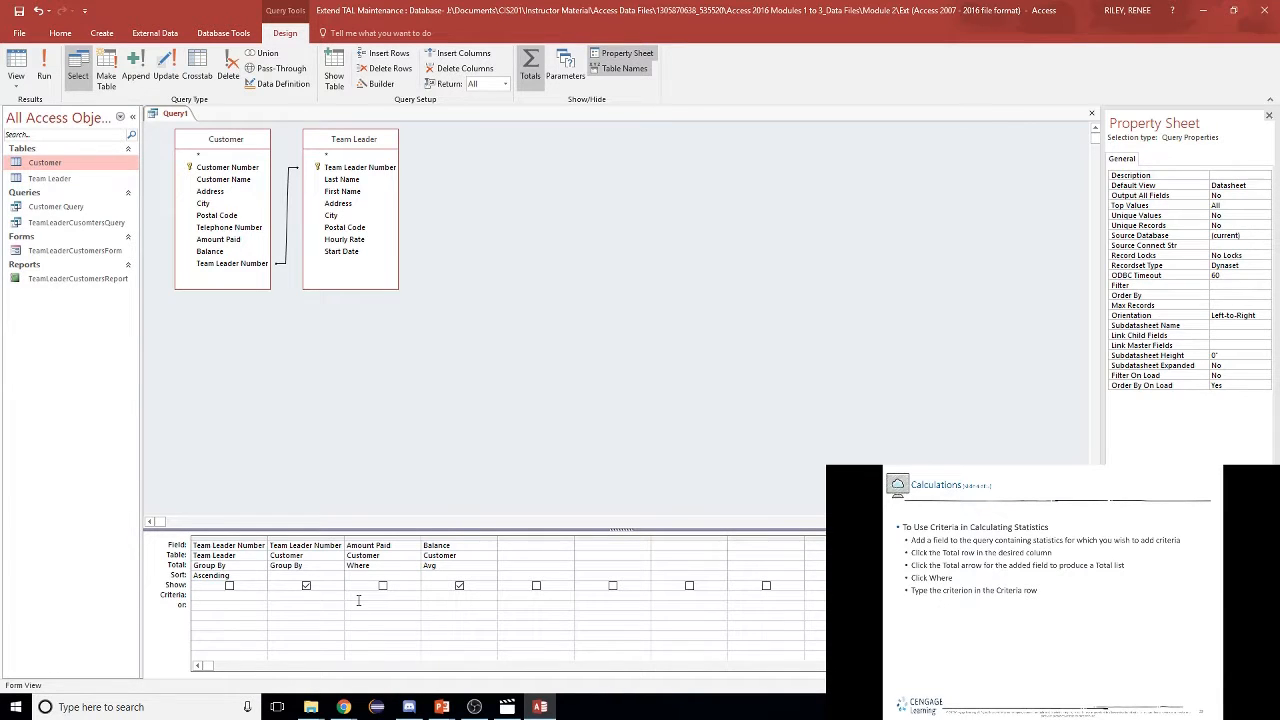
pyautogui.write('>200')
pyautogui.click(35, 62)
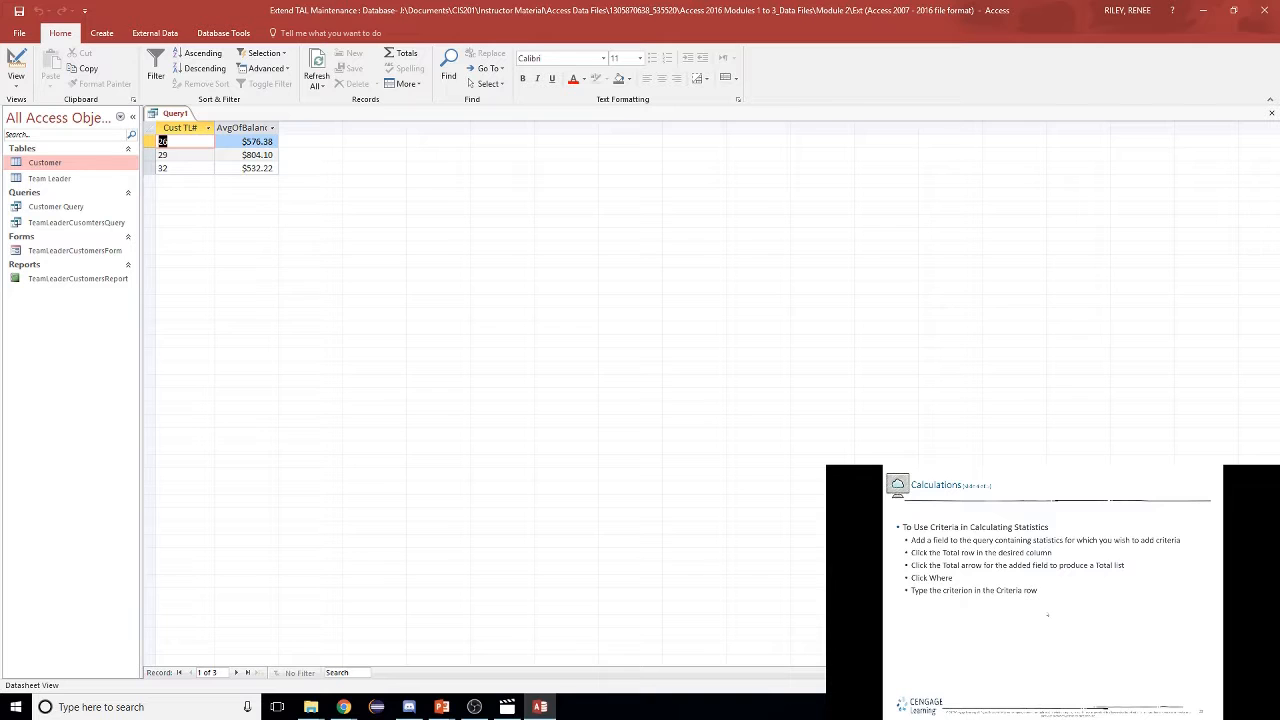
# - Switch to the PowerPoint slide show and advance to the slide on how to create a crosstab query
pyautogui.hotkey('alt', 'Tab')
pyautogui.press('Right')
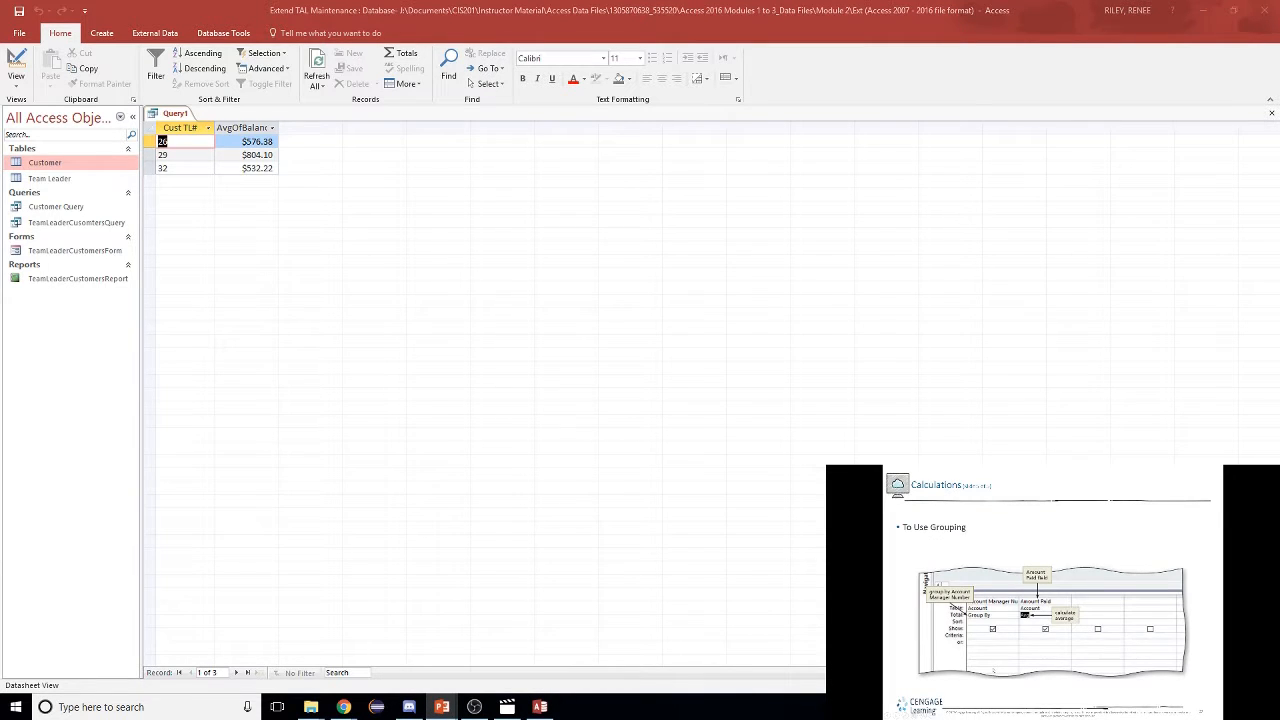
pyautogui.press('Right')
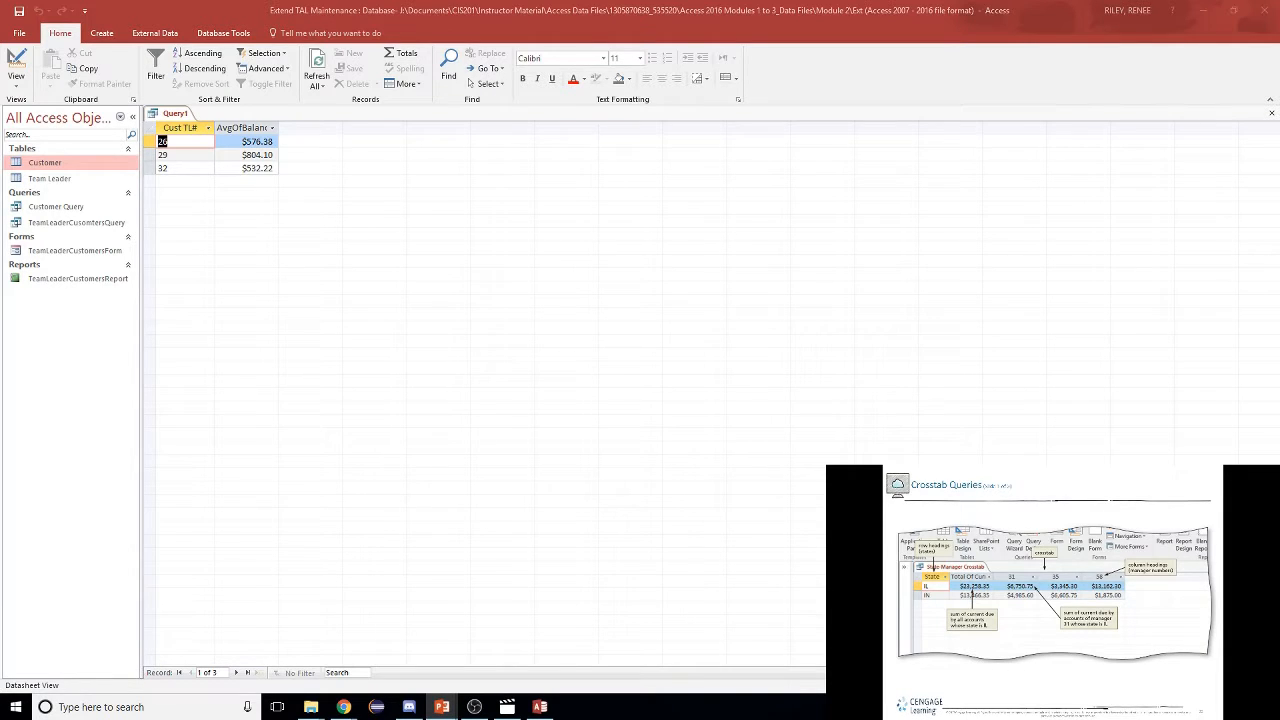
pyautogui.press('Right')
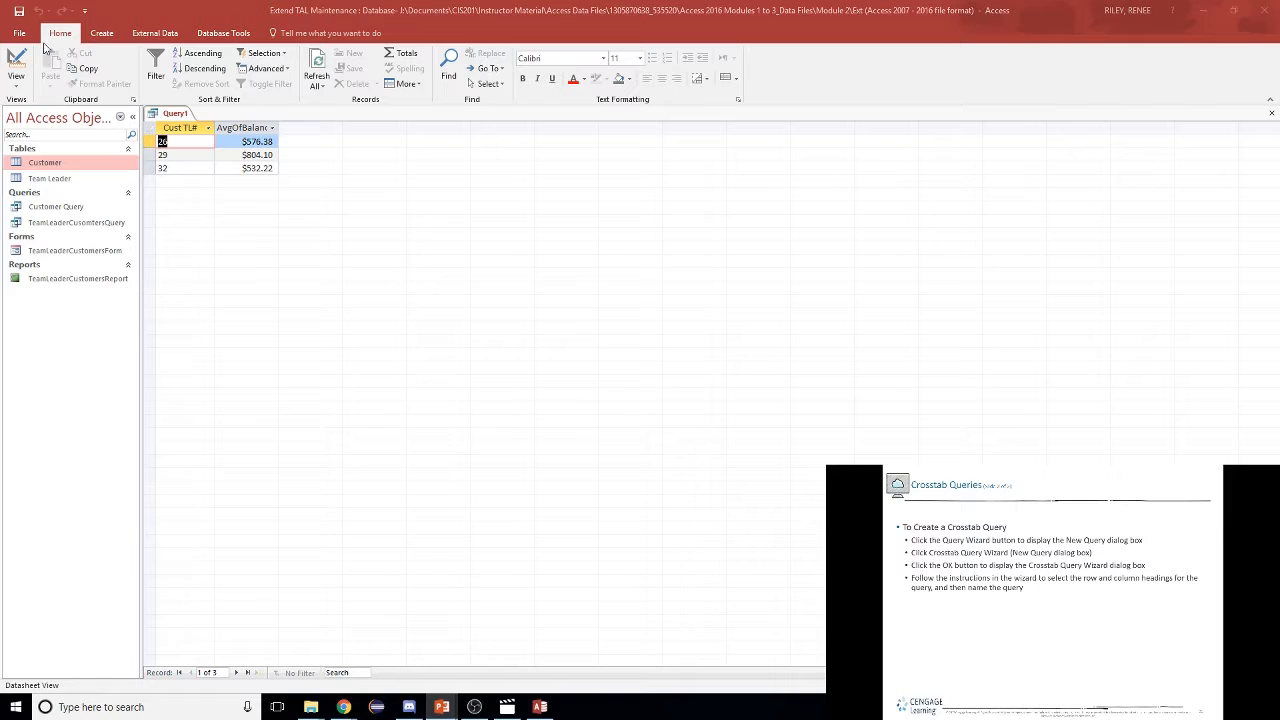
pyautogui.click(106, 42)
pyautogui.click(103, 36)
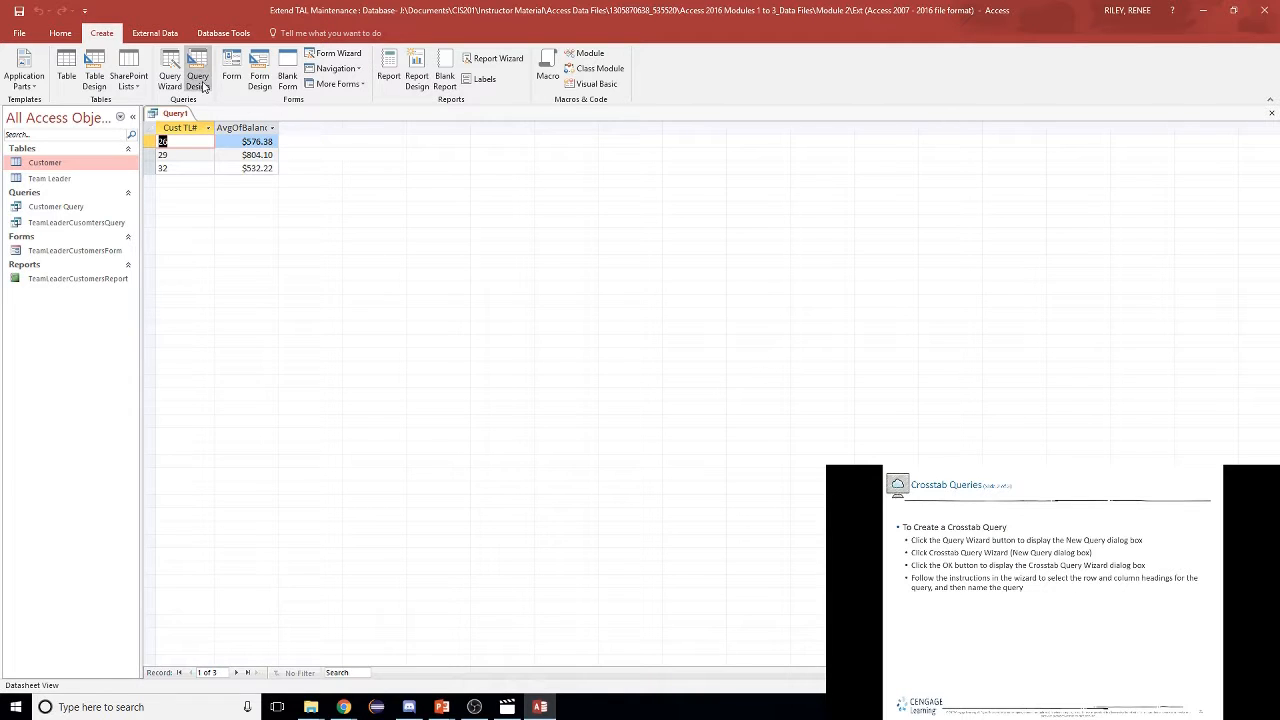
pyautogui.click(170, 82)
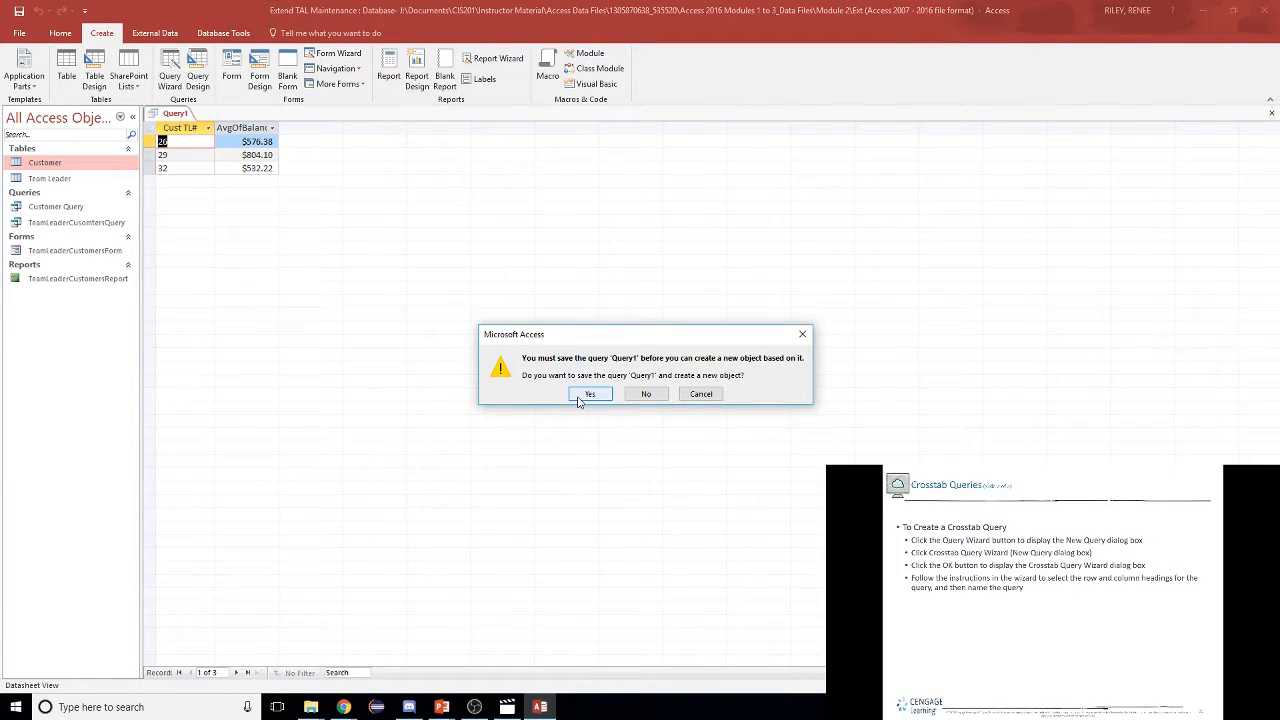
pyautogui.click(699, 394)
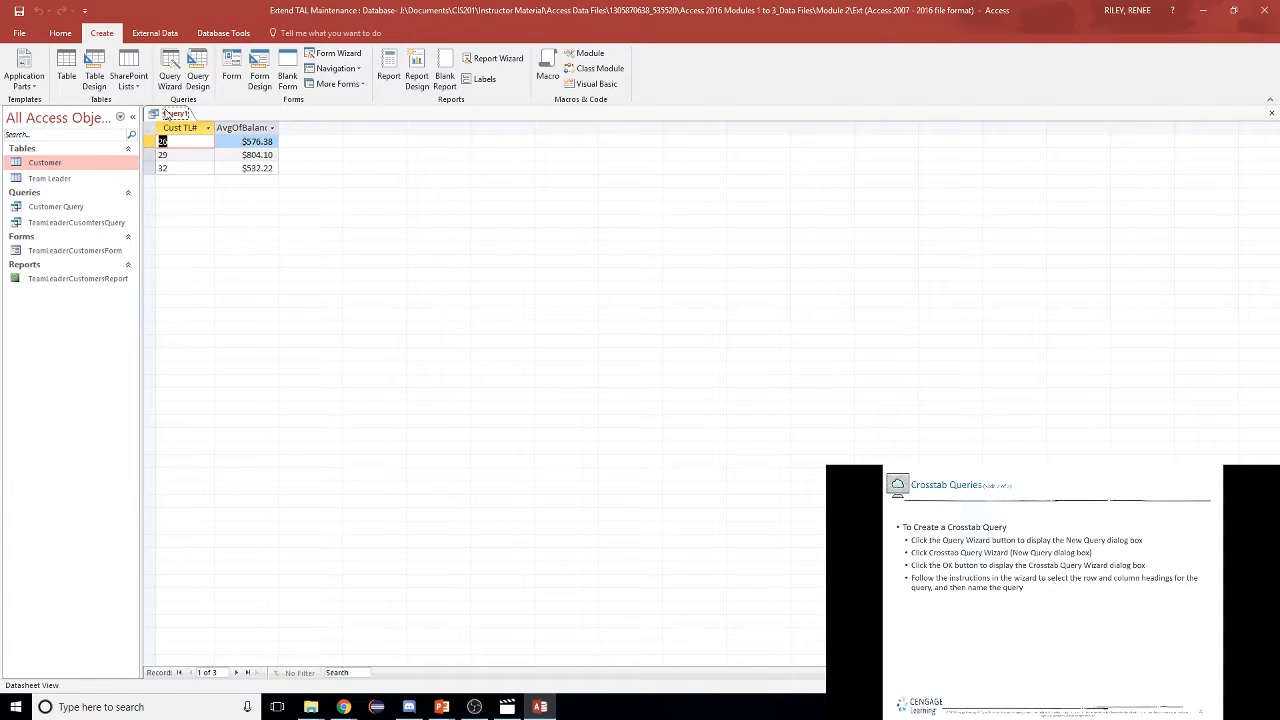
# - Save the open query with the average balance per team leader as SumQuery
pyautogui.rightClick(168, 113)
pyautogui.click(190, 119)
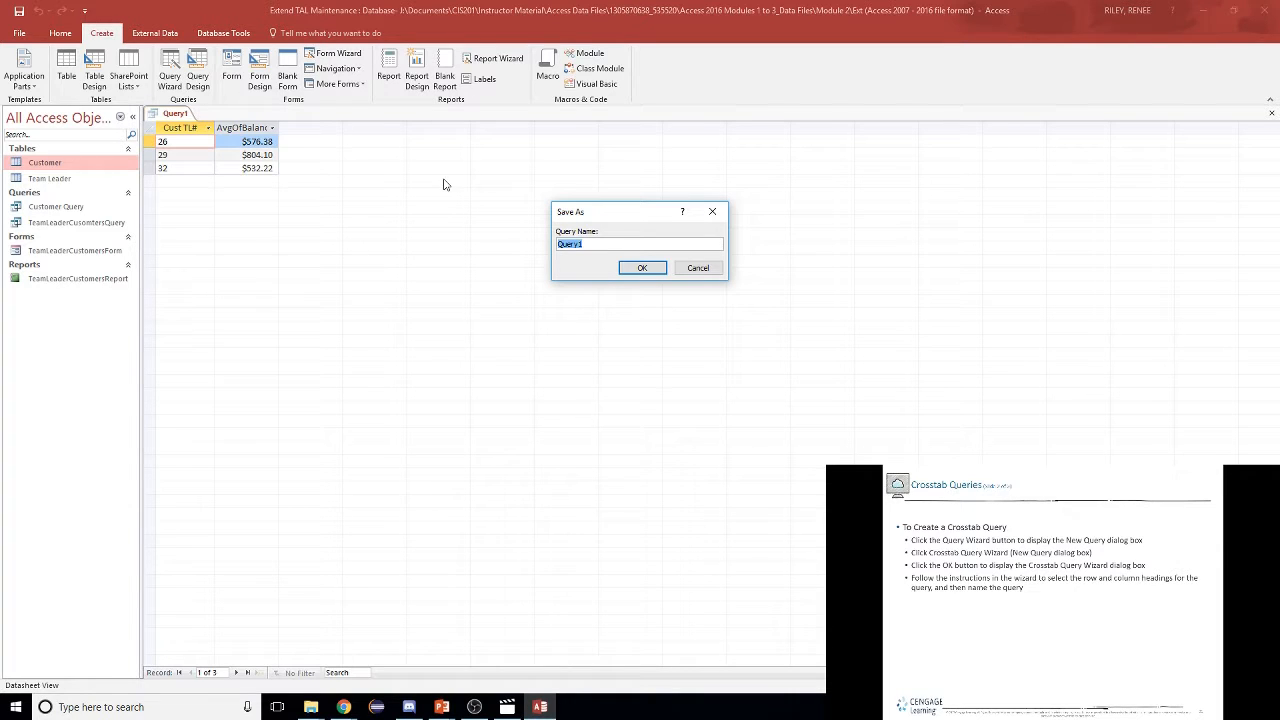
pyautogui.write('SumQuery')
pyautogui.press('Return')
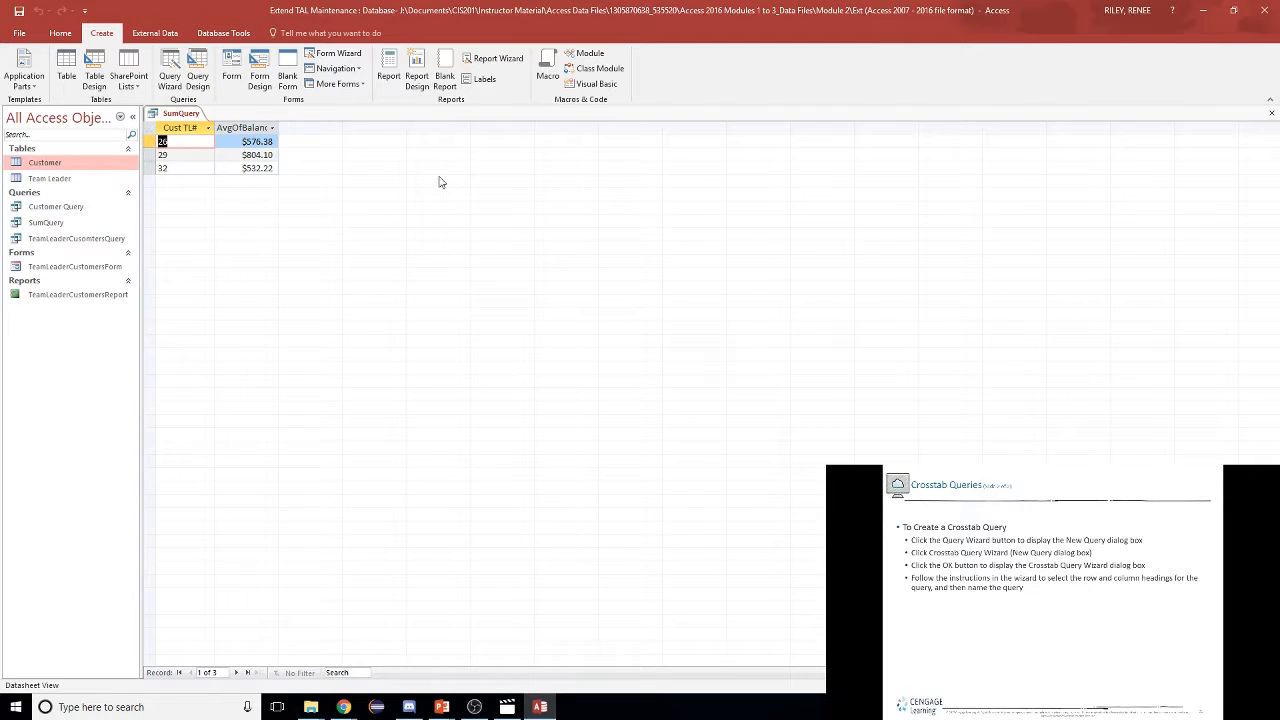
# - Start a crosstab query with the wizard, based on the Team Leader table with Team Leader Number as the row heading
pyautogui.click(17, 178)
pyautogui.click(32, 163)
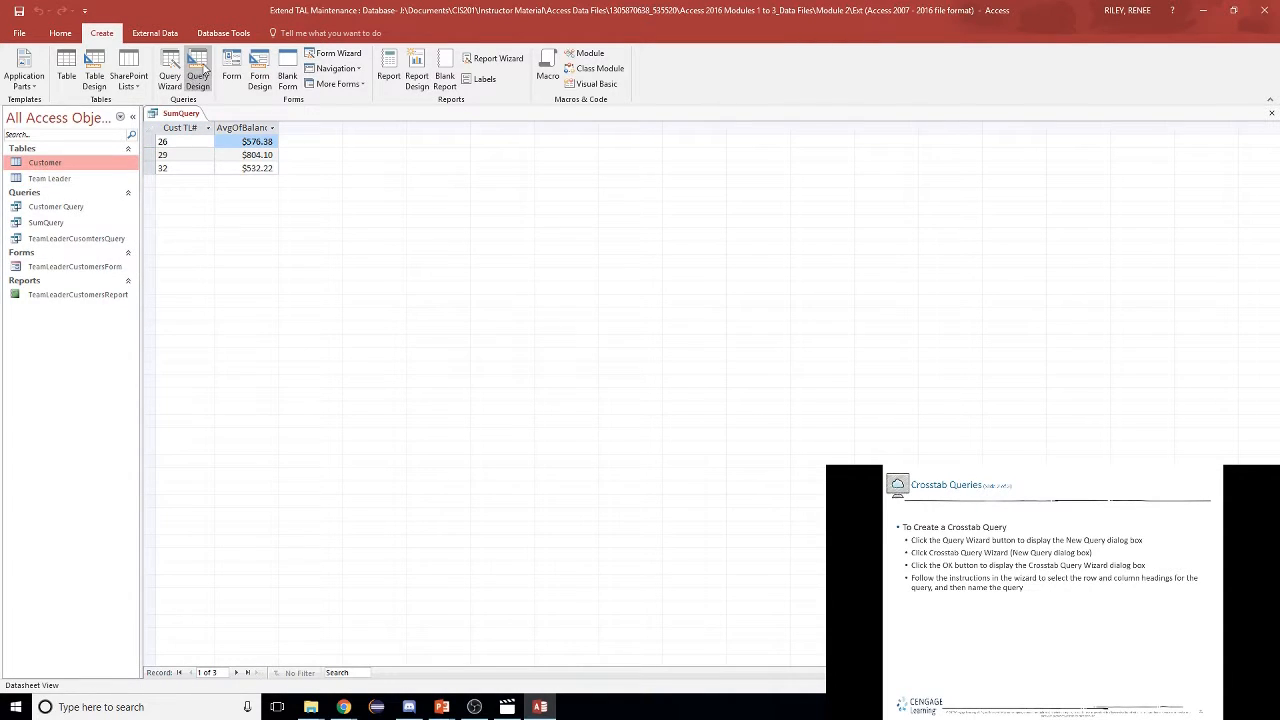
pyautogui.click(170, 78)
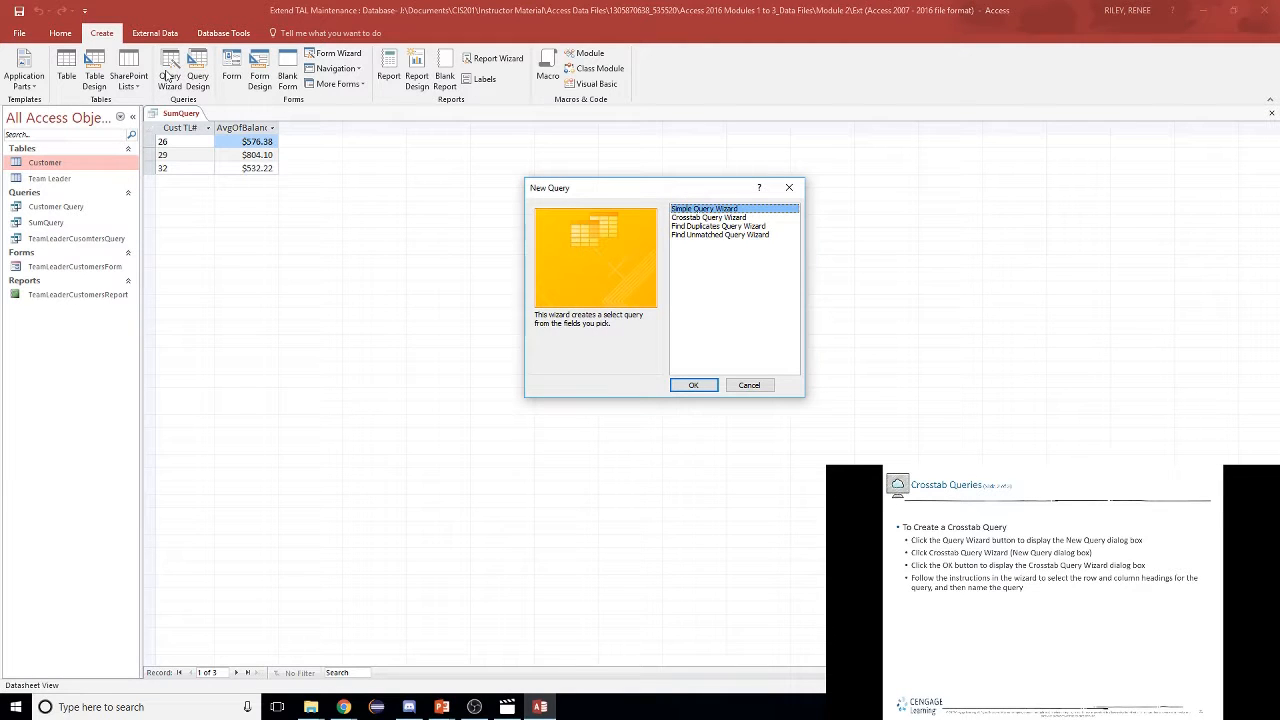
pyautogui.click(728, 217)
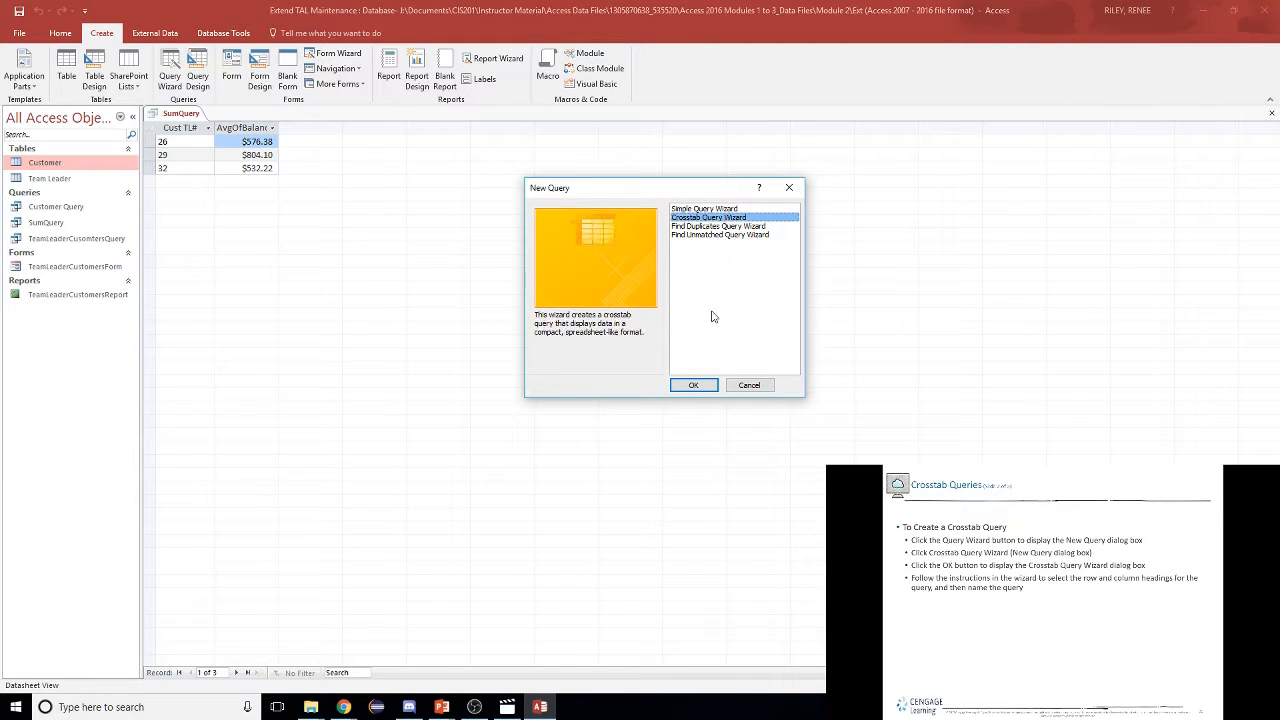
pyautogui.click(693, 385)
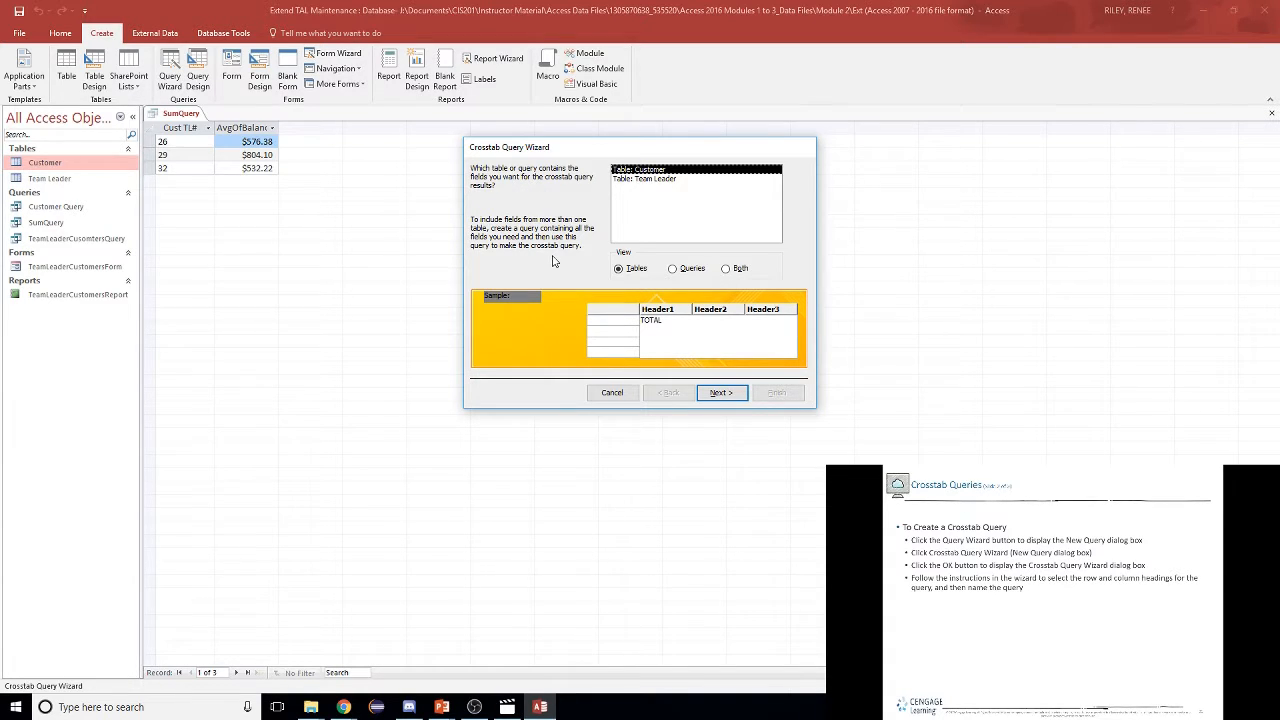
pyautogui.doubleClick(643, 179)
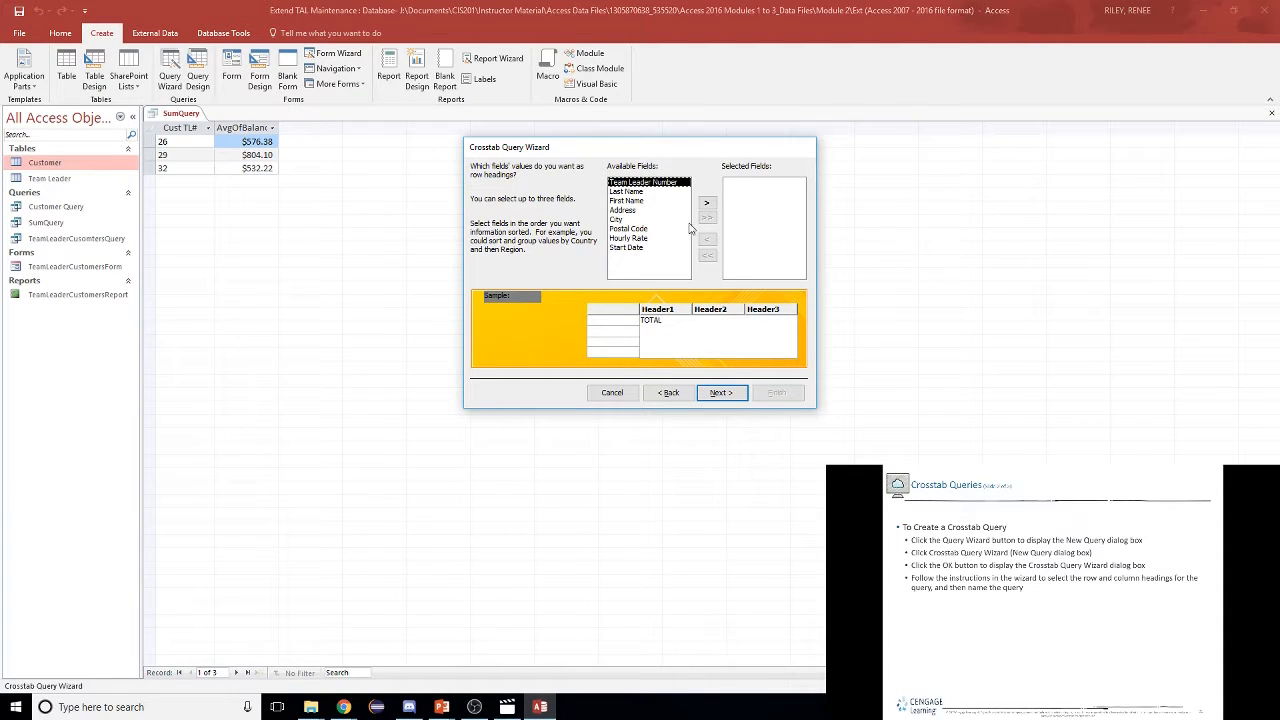
pyautogui.click(706, 204)
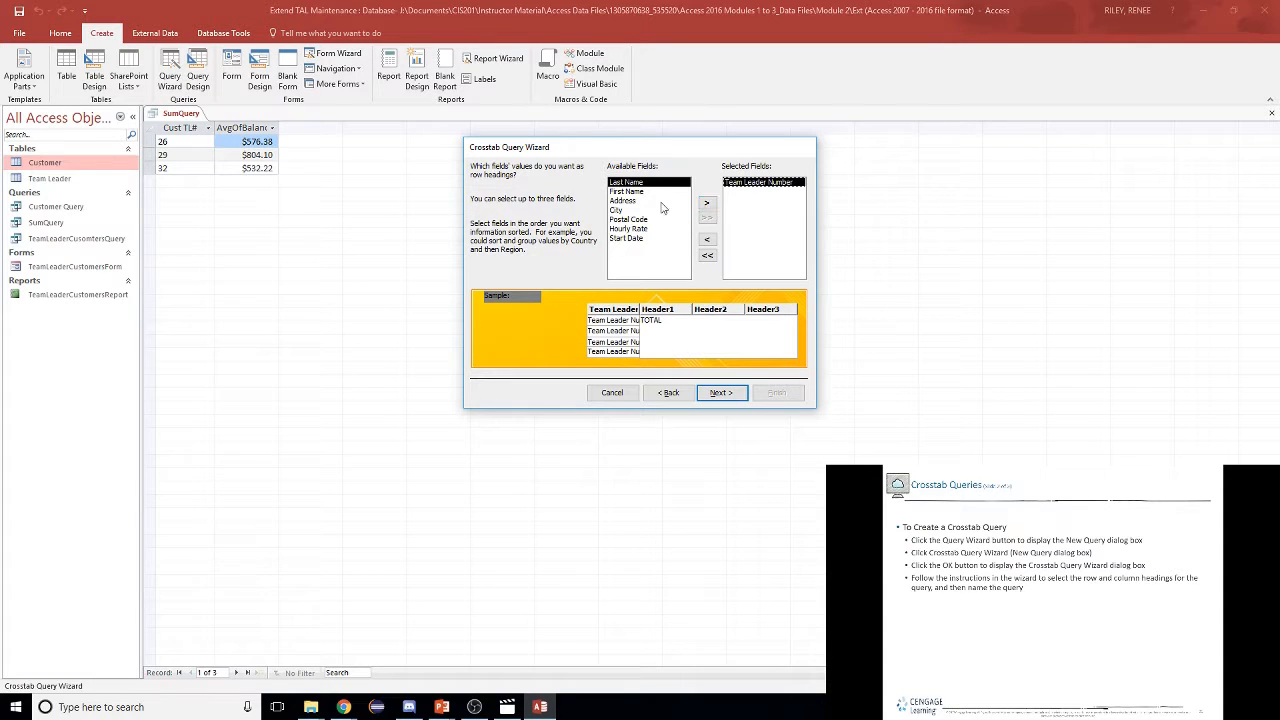
pyautogui.click(734, 395)
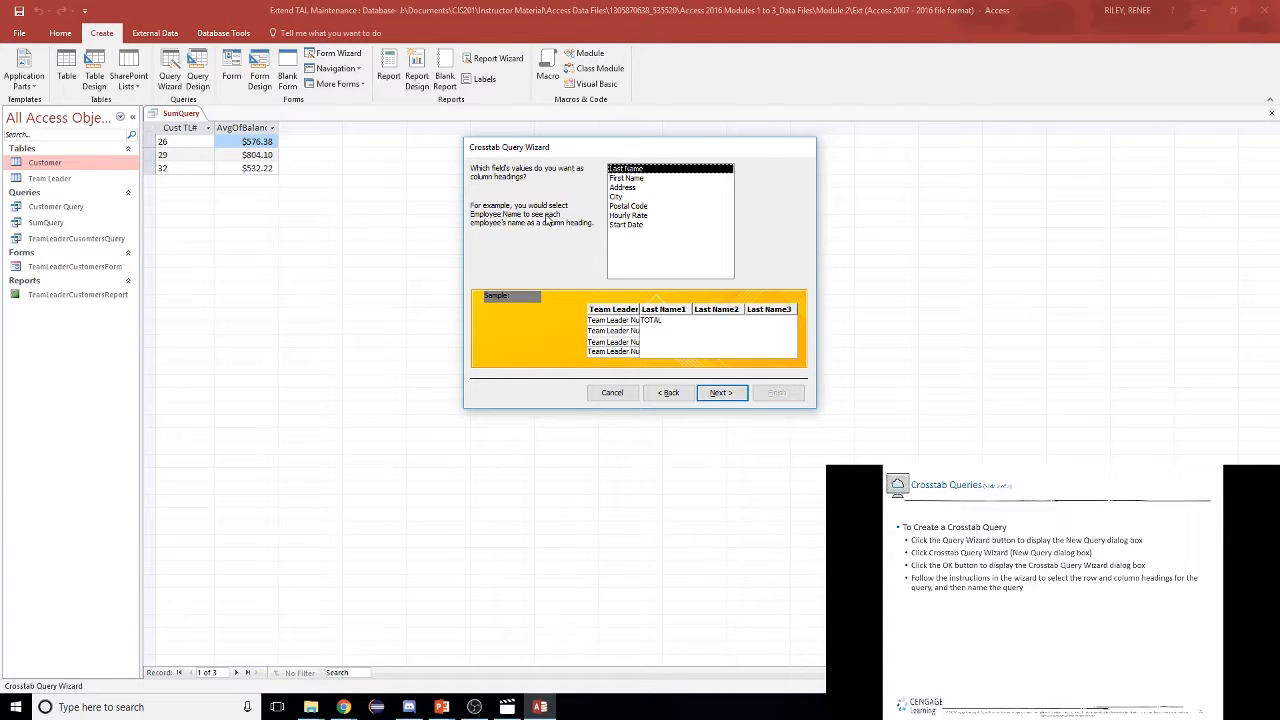
# - Use Start Date grouped by Year as column headings and finish the crosstab as Team Leader_Crosstab with Count of Last Name and row sums
pyautogui.click(630, 179)
pyautogui.click(630, 188)
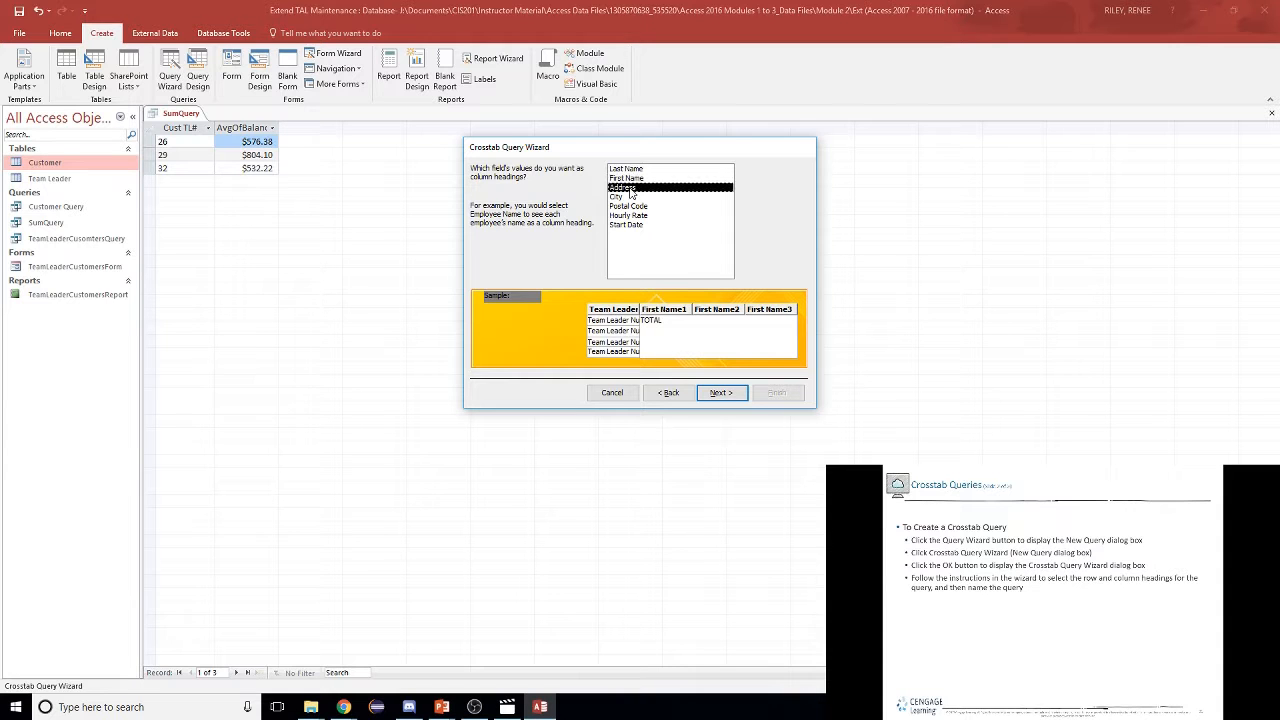
pyautogui.click(628, 206)
pyautogui.click(628, 224)
pyautogui.doubleClick(628, 224)
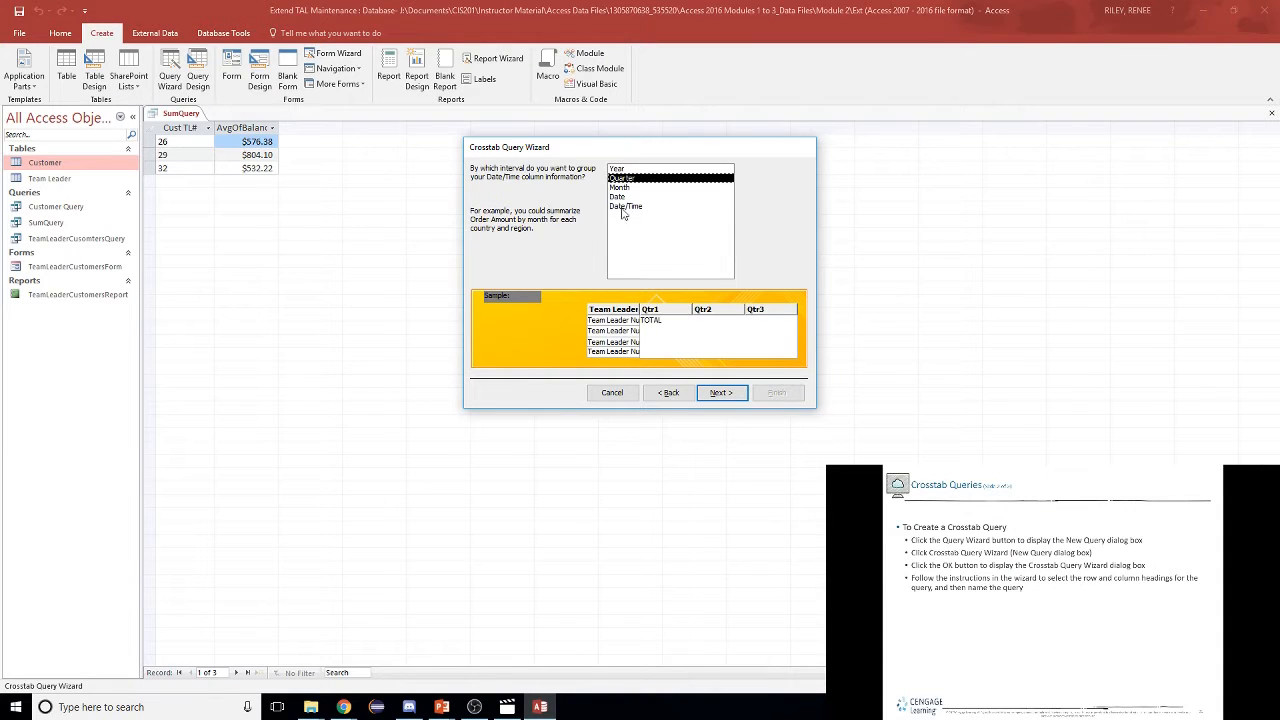
pyautogui.click(617, 168)
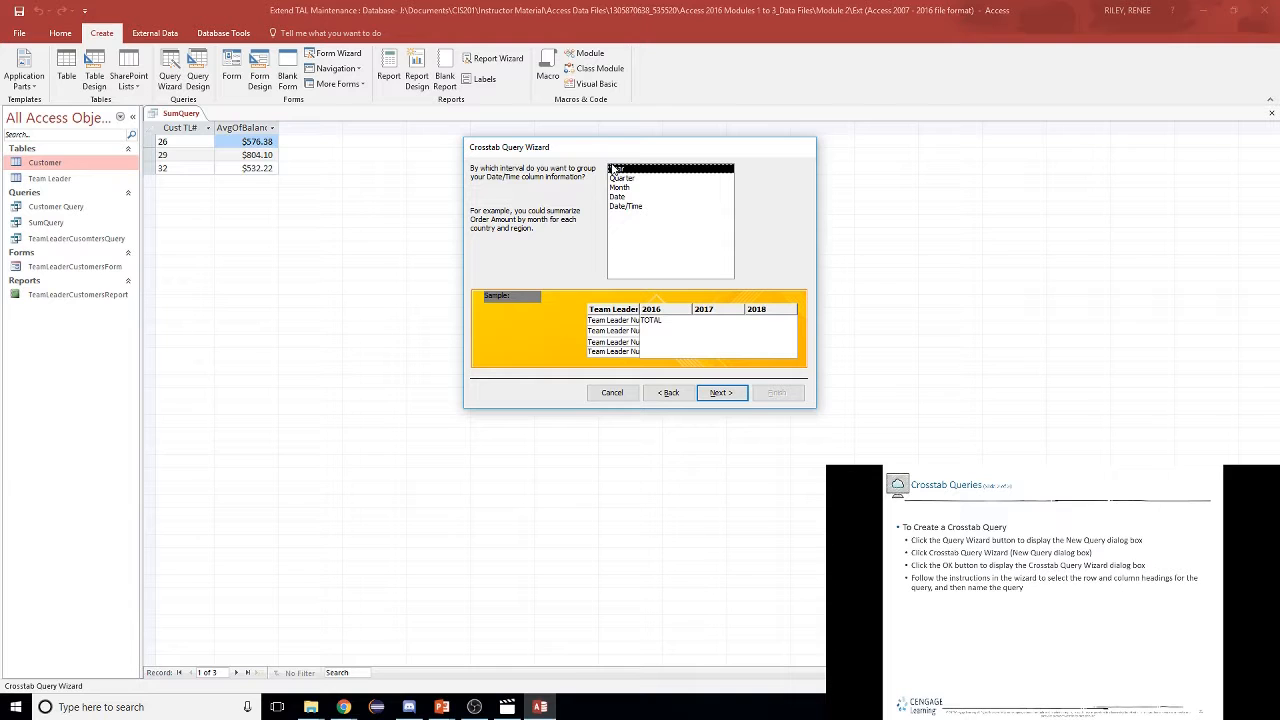
pyautogui.click(721, 393)
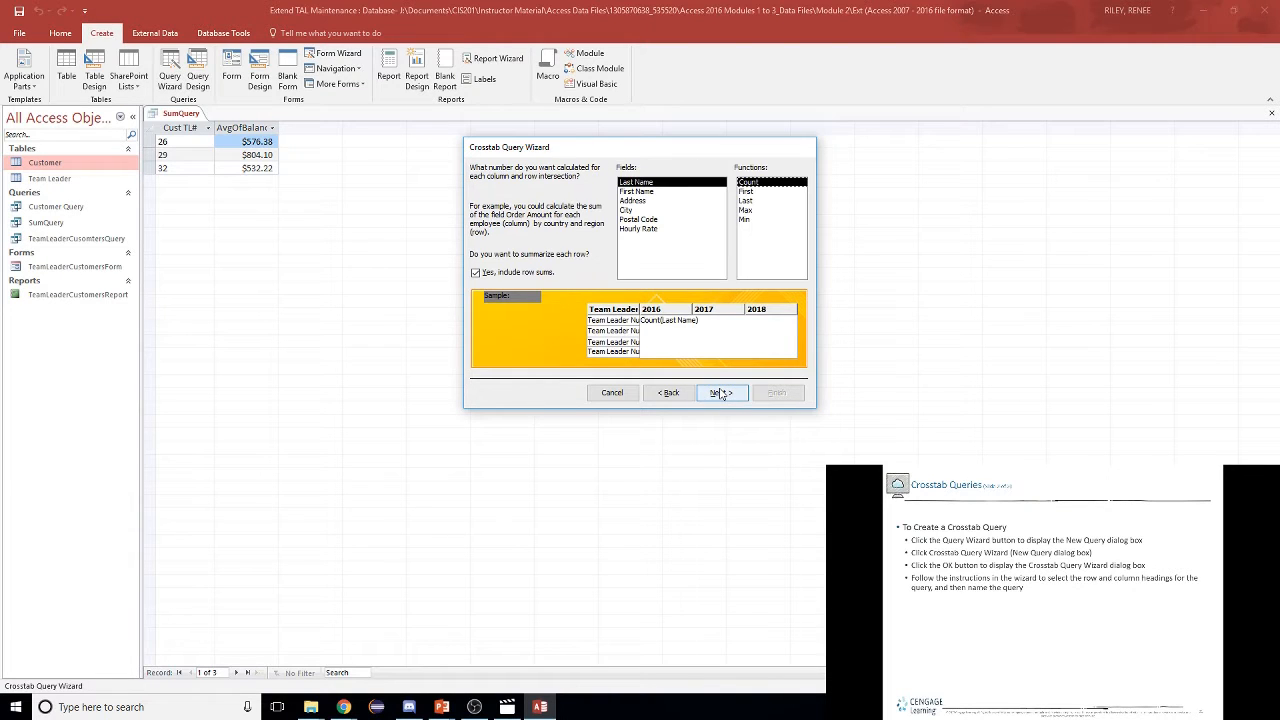
pyautogui.click(721, 393)
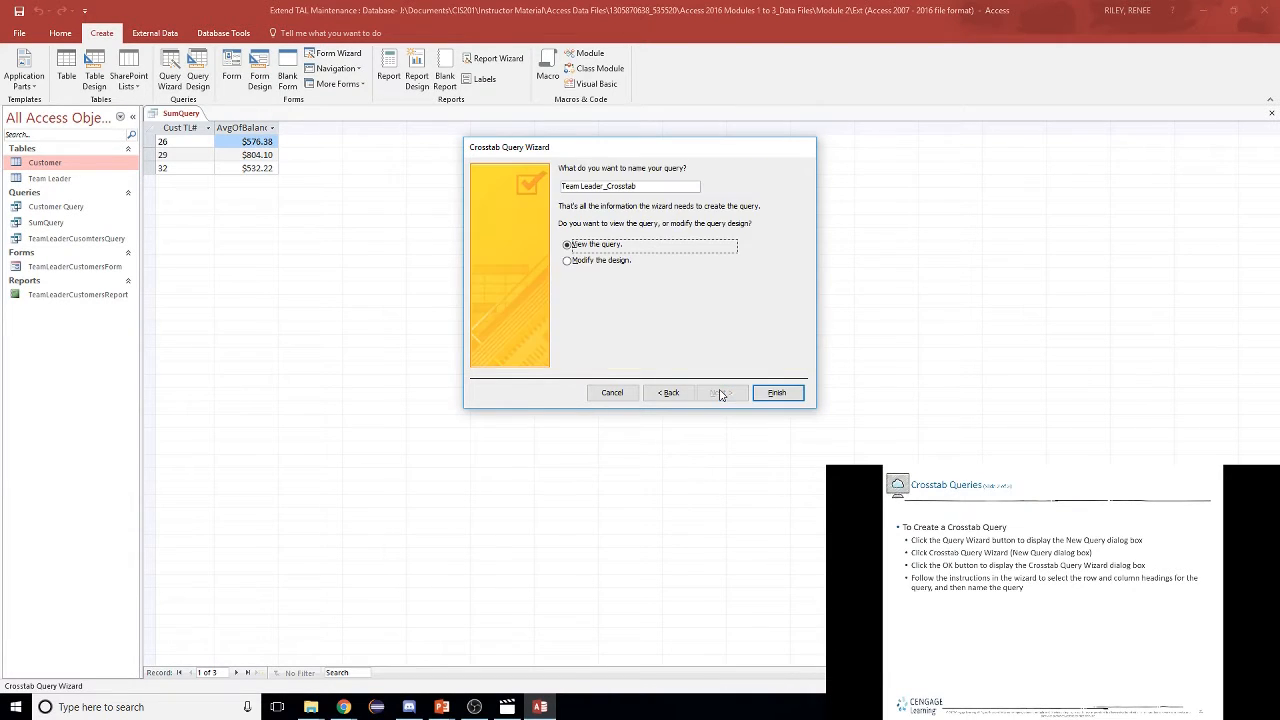
pyautogui.click(769, 396)
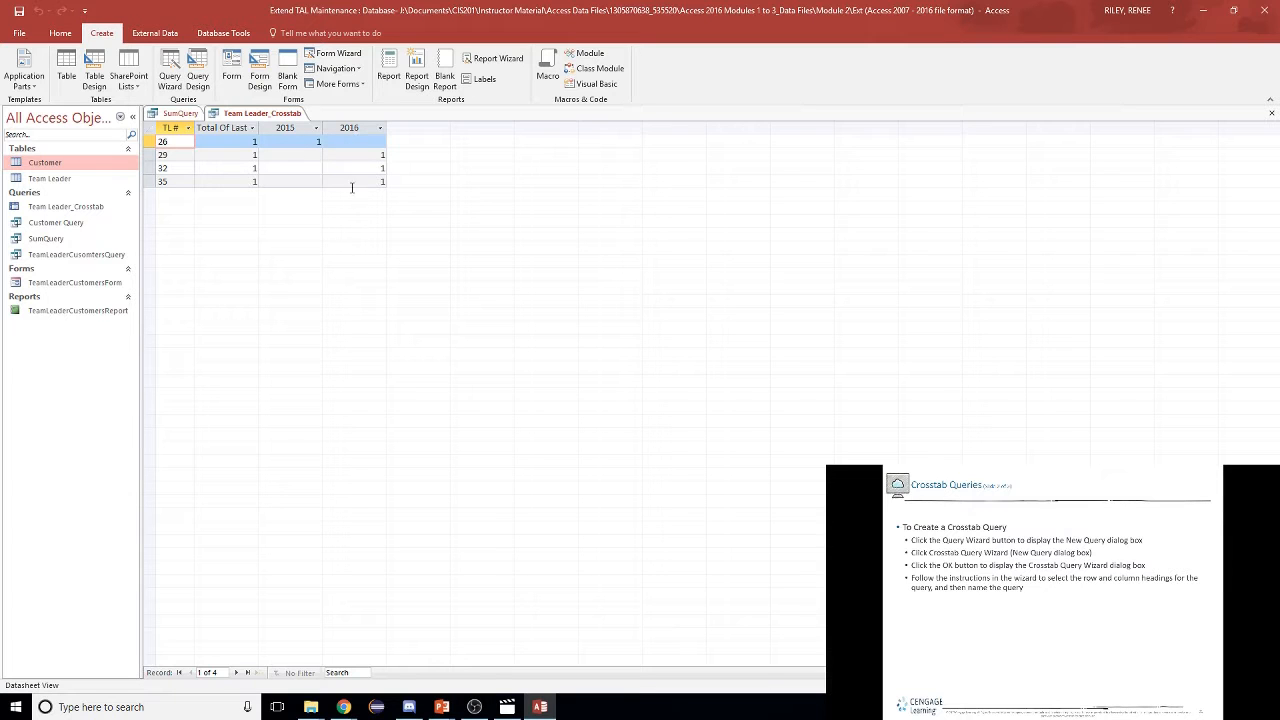
# - Switch to the PowerPoint slide show and advance to the slide on customizing the Navigation Pane
pyautogui.click(1072, 605)
pyautogui.click(1064, 632)
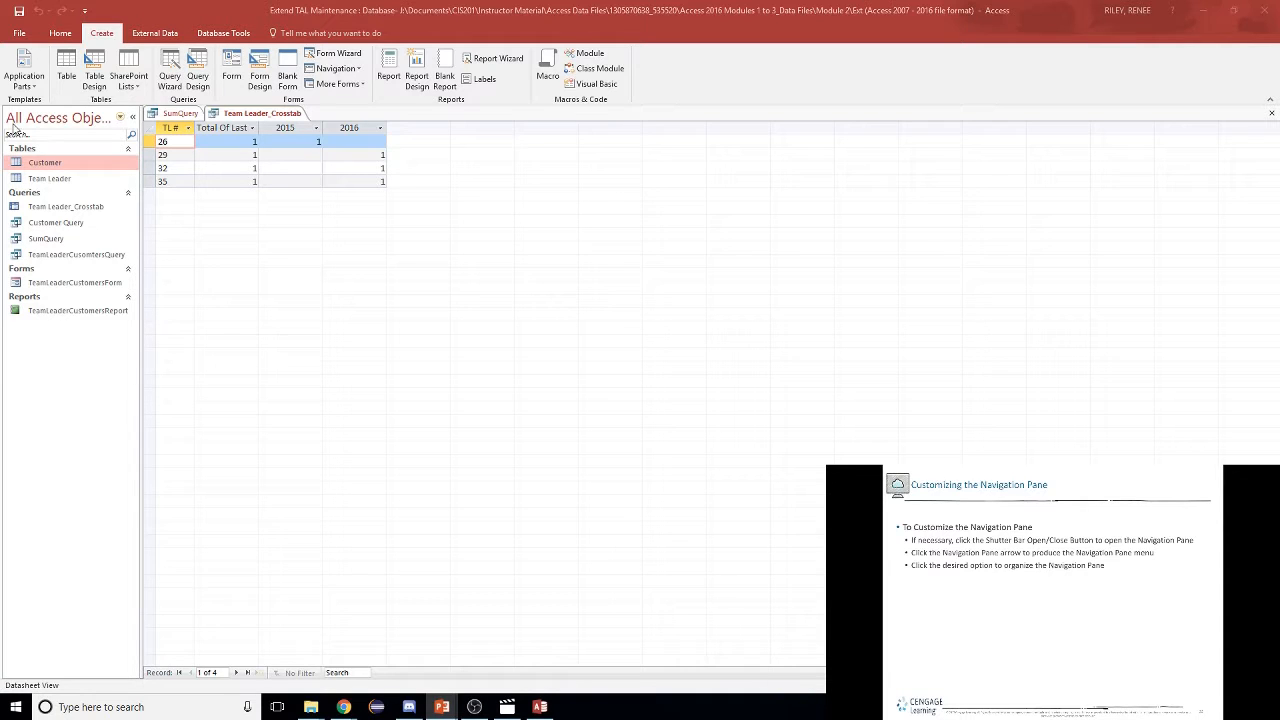
# - Switch to Access, collapse and reopen the Navigation Pane, and filter it to show only tables
pyautogui.click(133, 118)
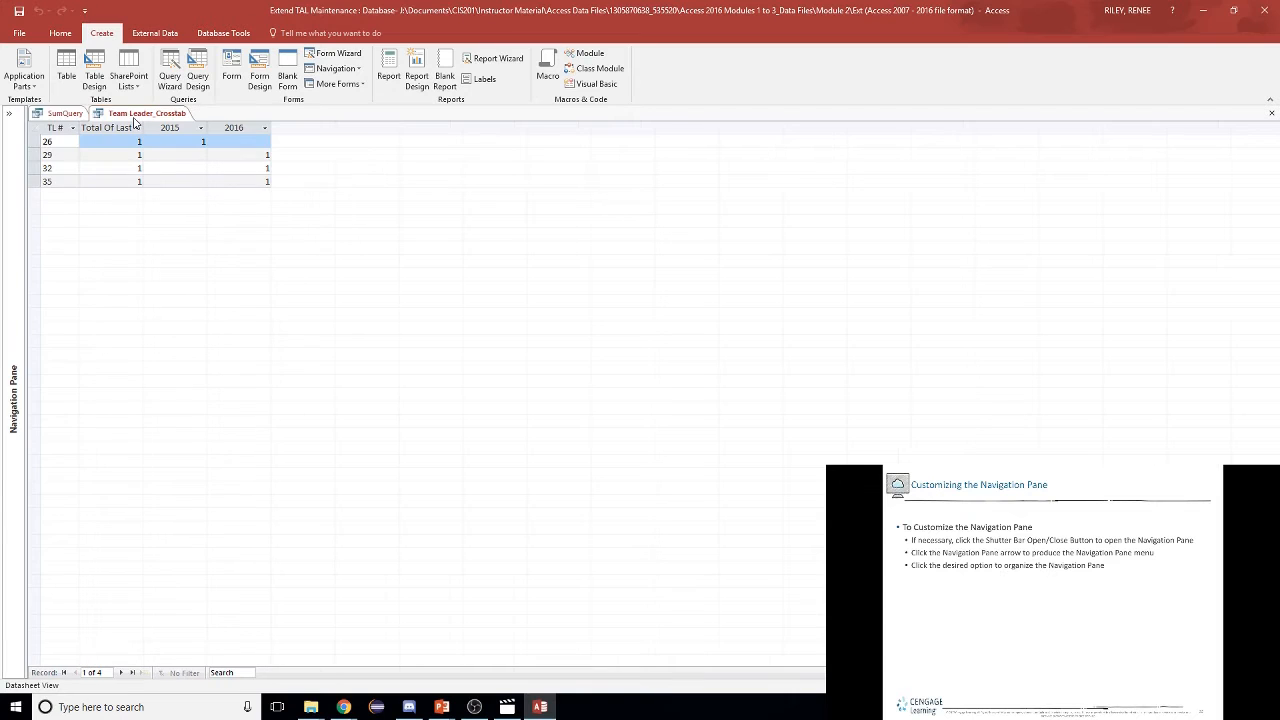
pyautogui.click(11, 118)
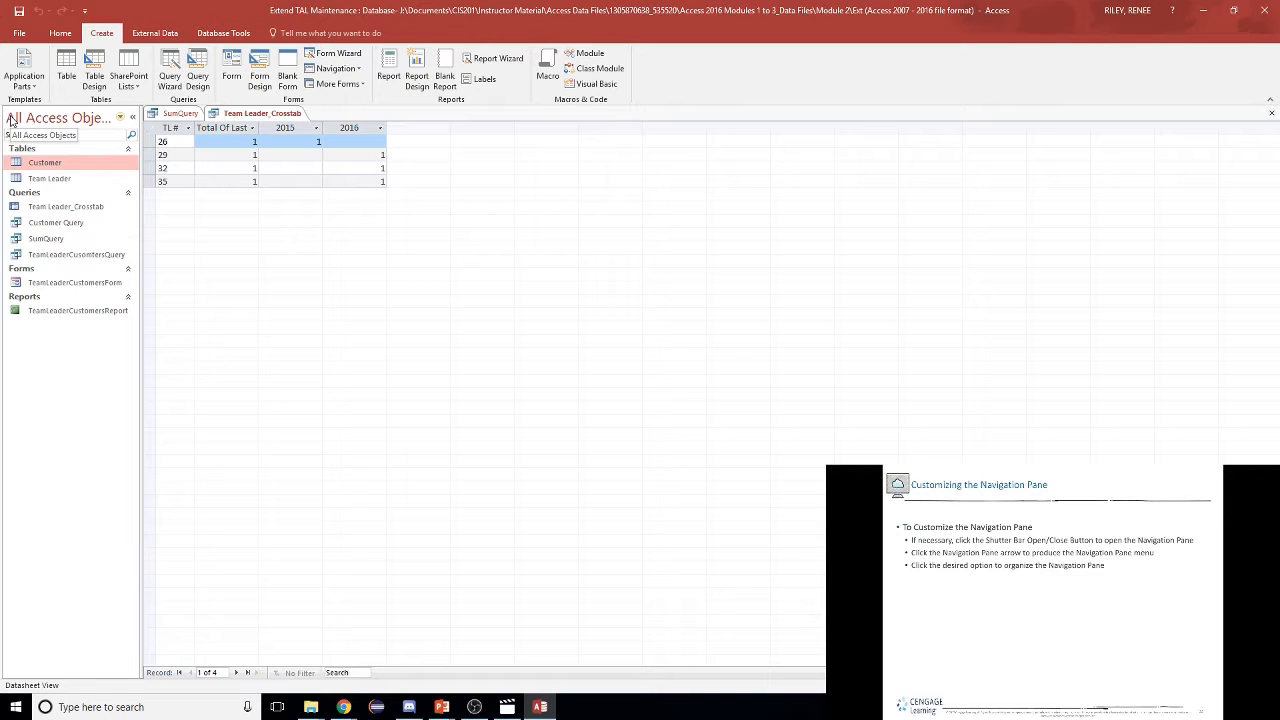
pyautogui.click(120, 118)
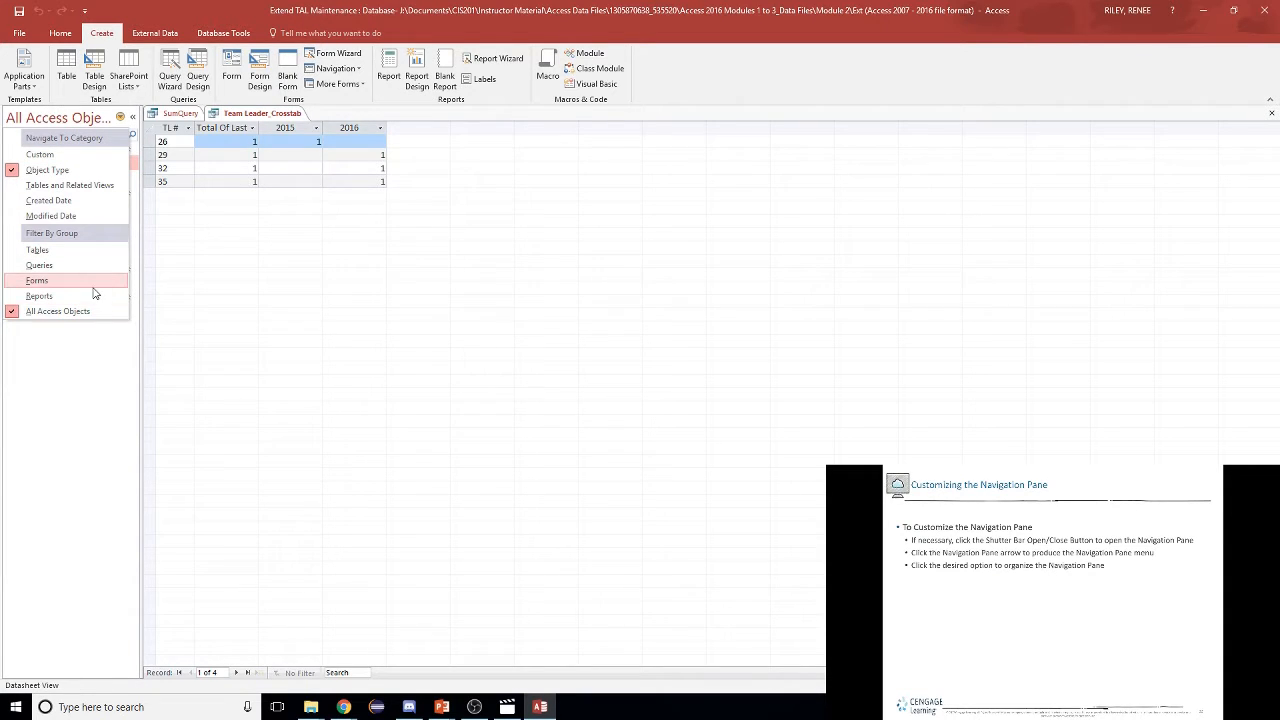
pyautogui.click(50, 251)
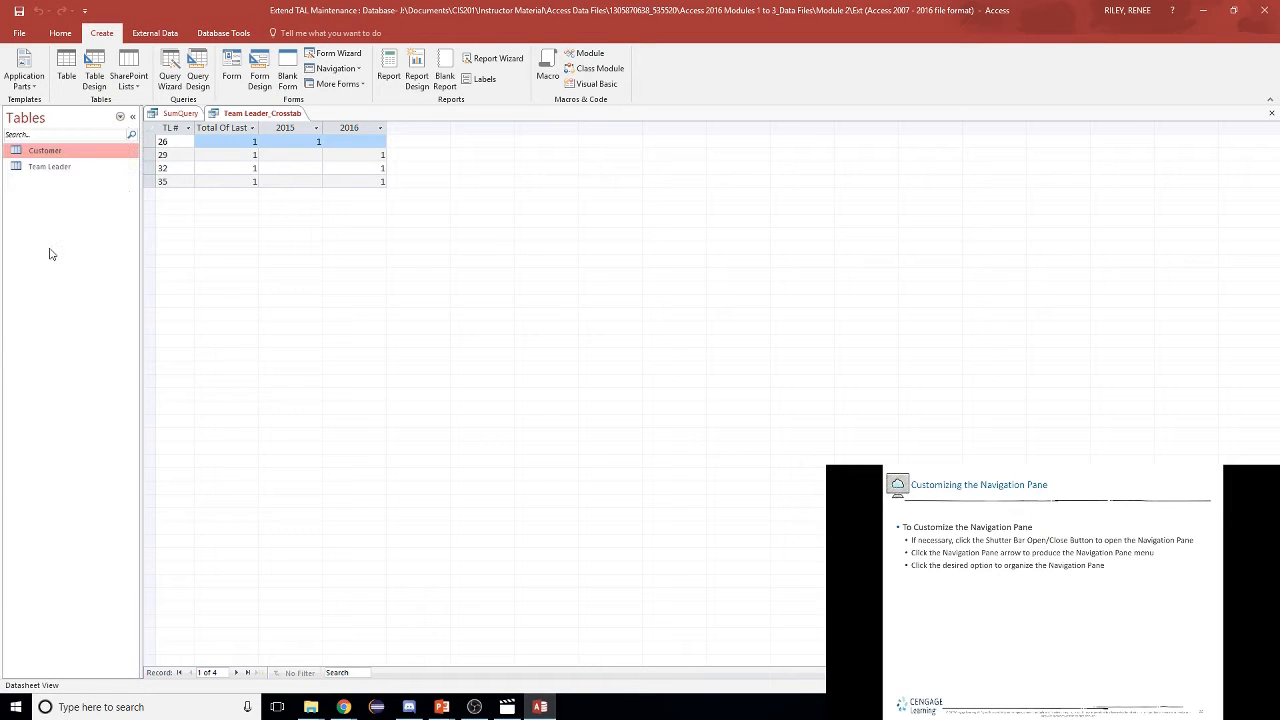
# - Organize the Navigation Pane by the Custom category and return it to Object Type
pyautogui.click(122, 118)
pyautogui.press('Escape')
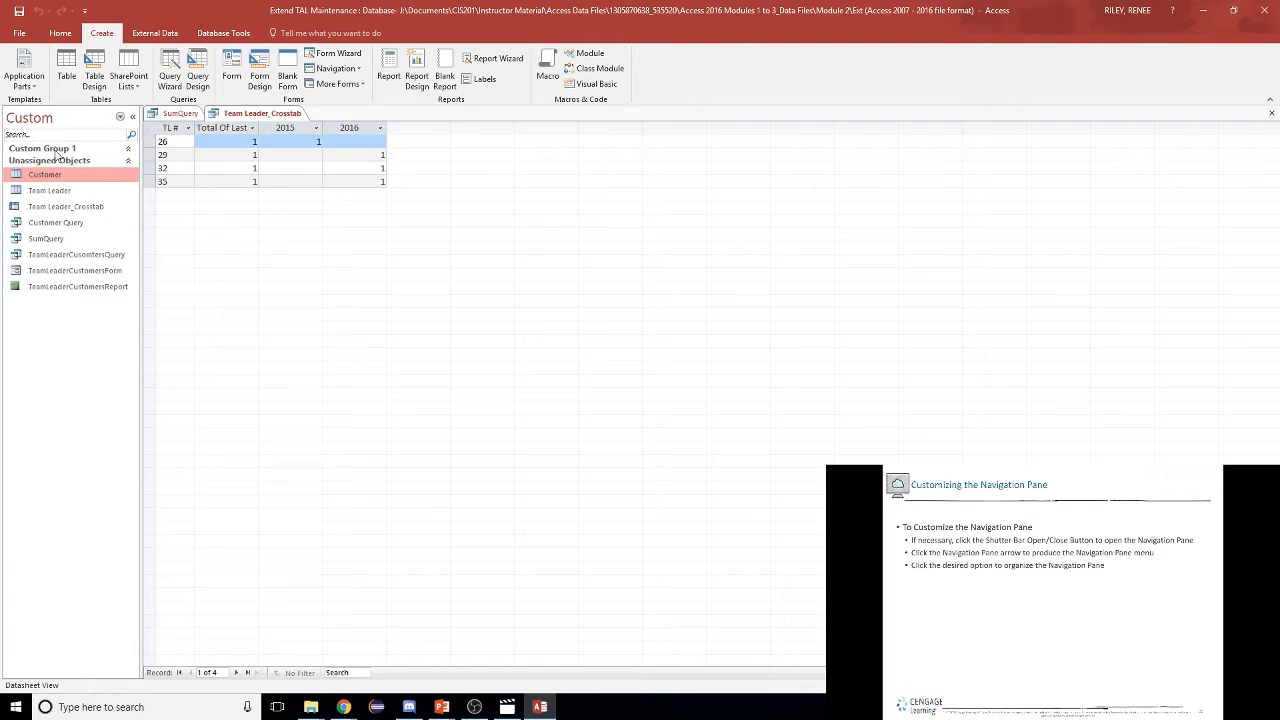
pyautogui.click(121, 117)
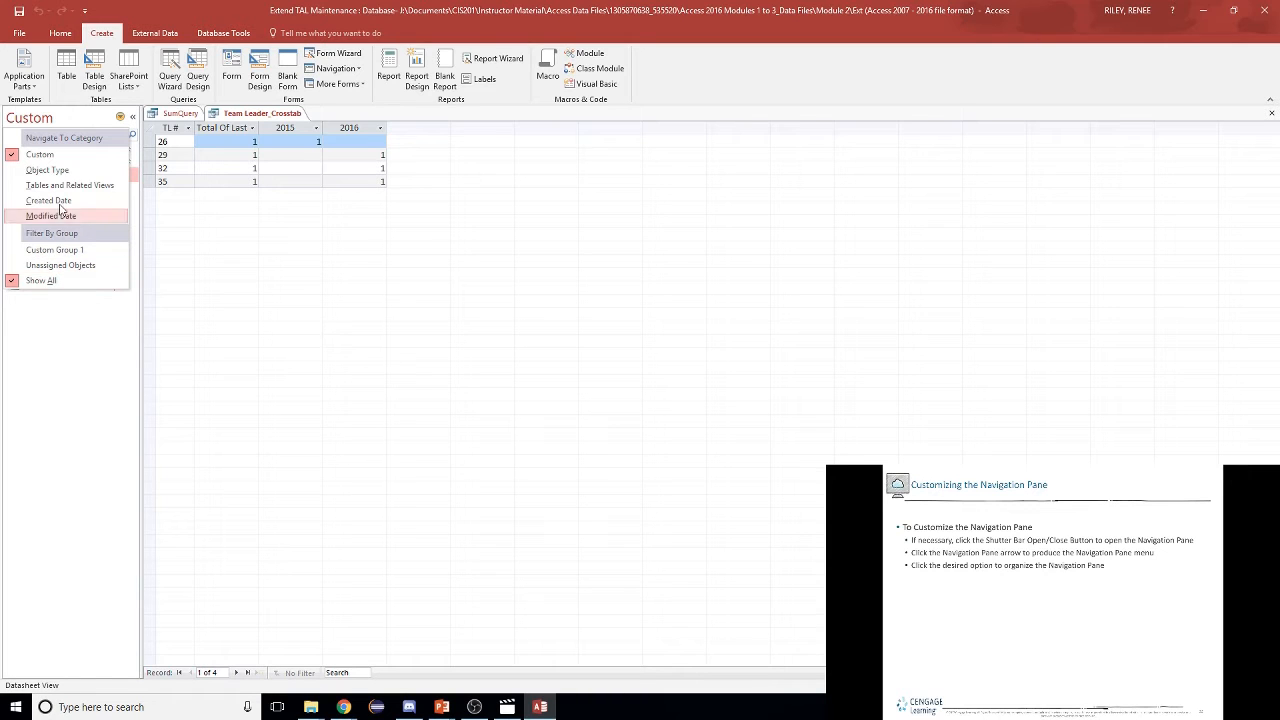
pyautogui.click(57, 174)
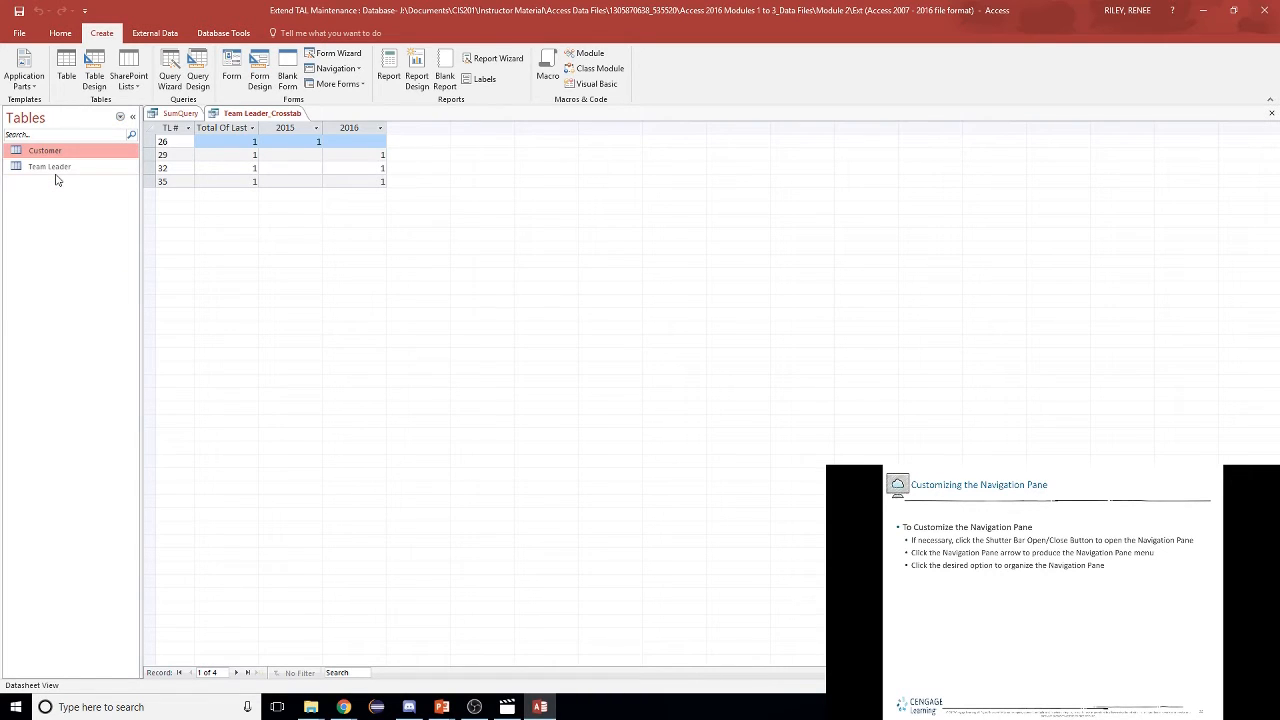
# - Filter the Navigation Pane to queries only and restore it to All Access Objects
pyautogui.click(121, 118)
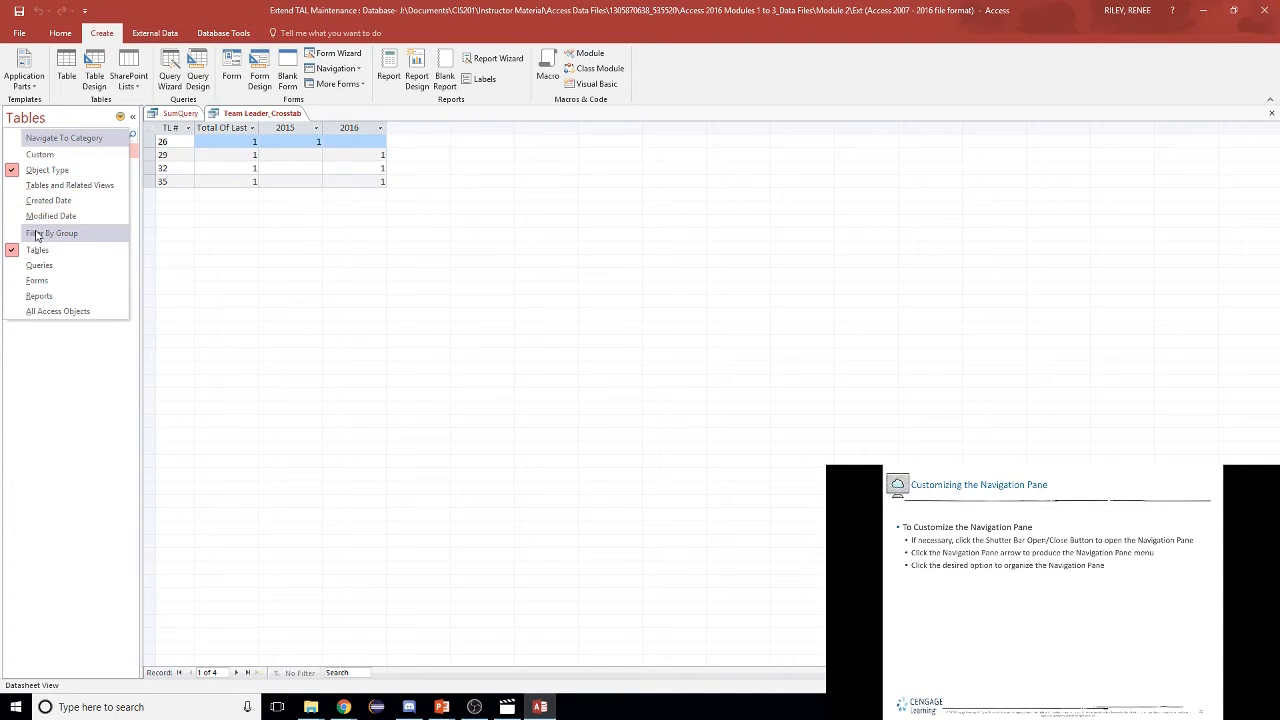
pyautogui.click(40, 265)
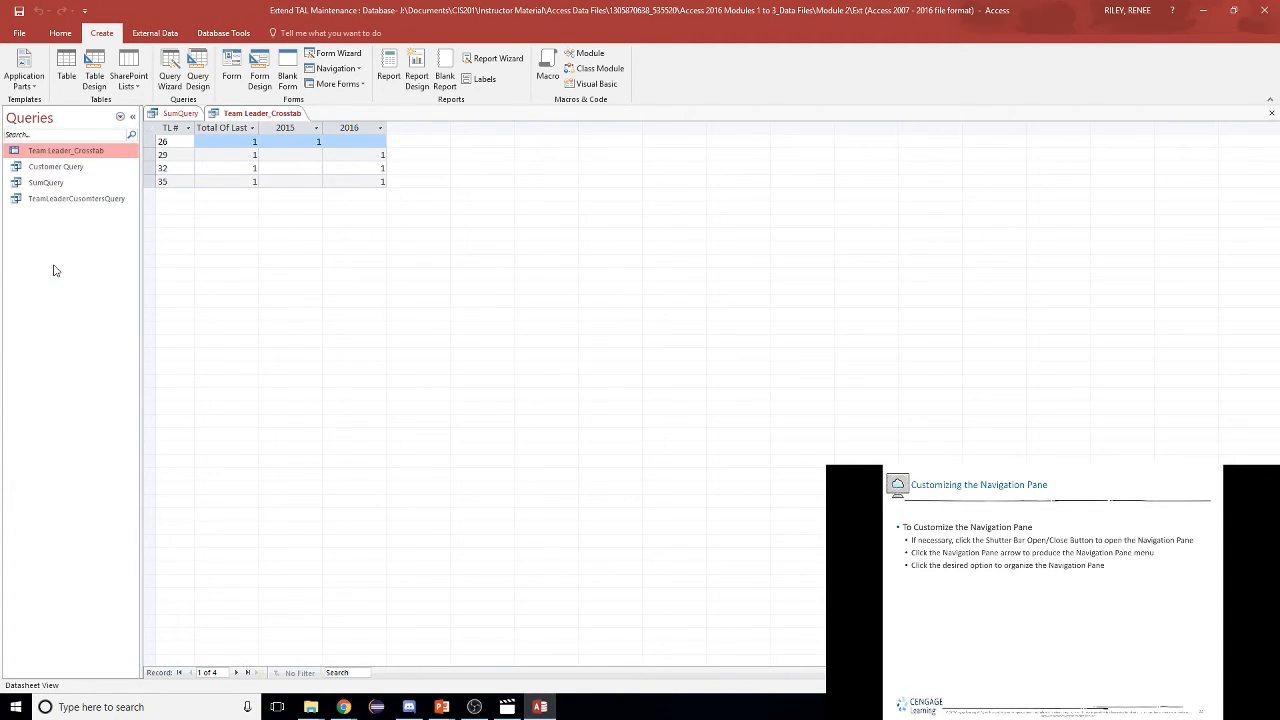
pyautogui.click(120, 118)
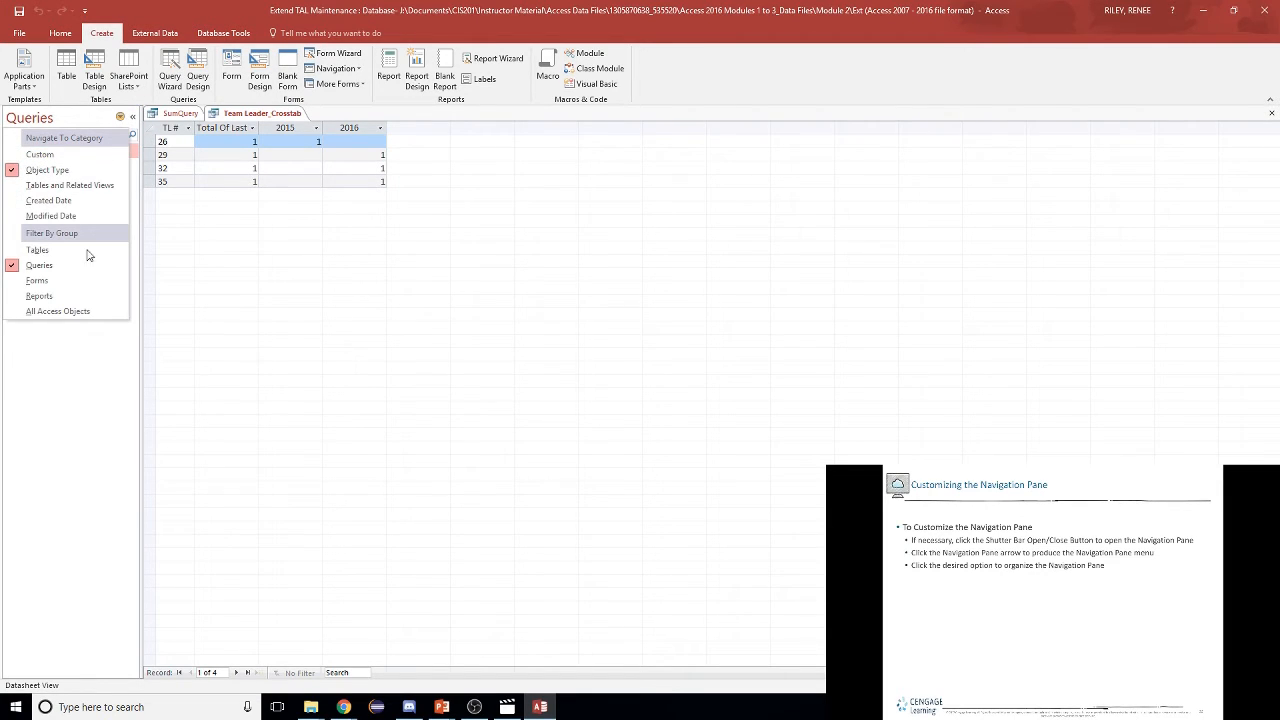
pyautogui.click(58, 312)
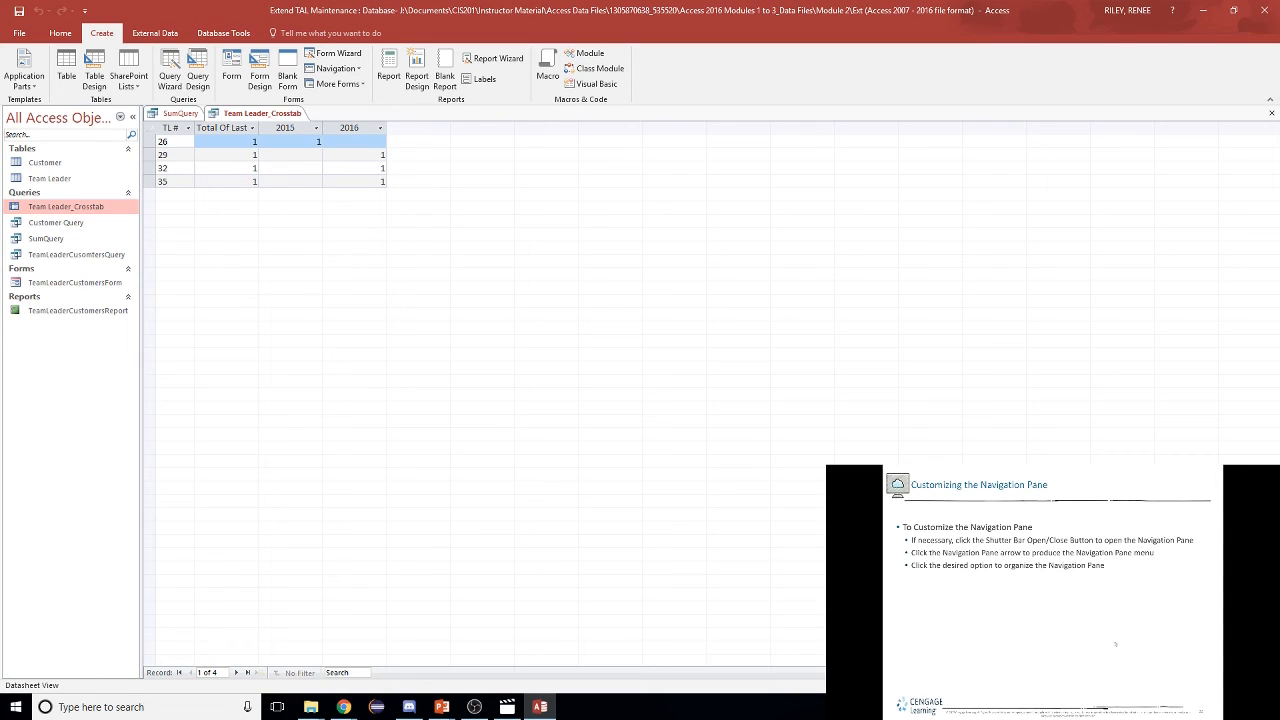
# - Switch to the PowerPoint slide show and end it
pyautogui.click(1069, 648)
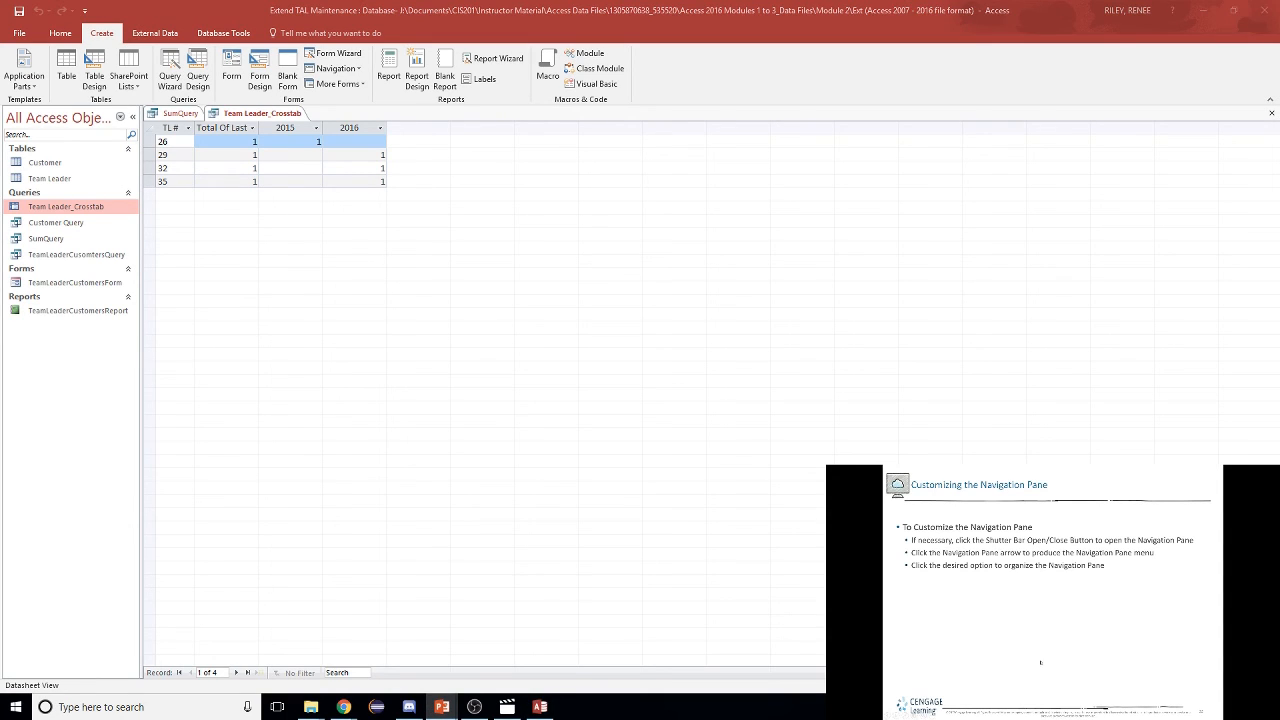
pyautogui.click(1040, 662)
pyautogui.click(1041, 662)
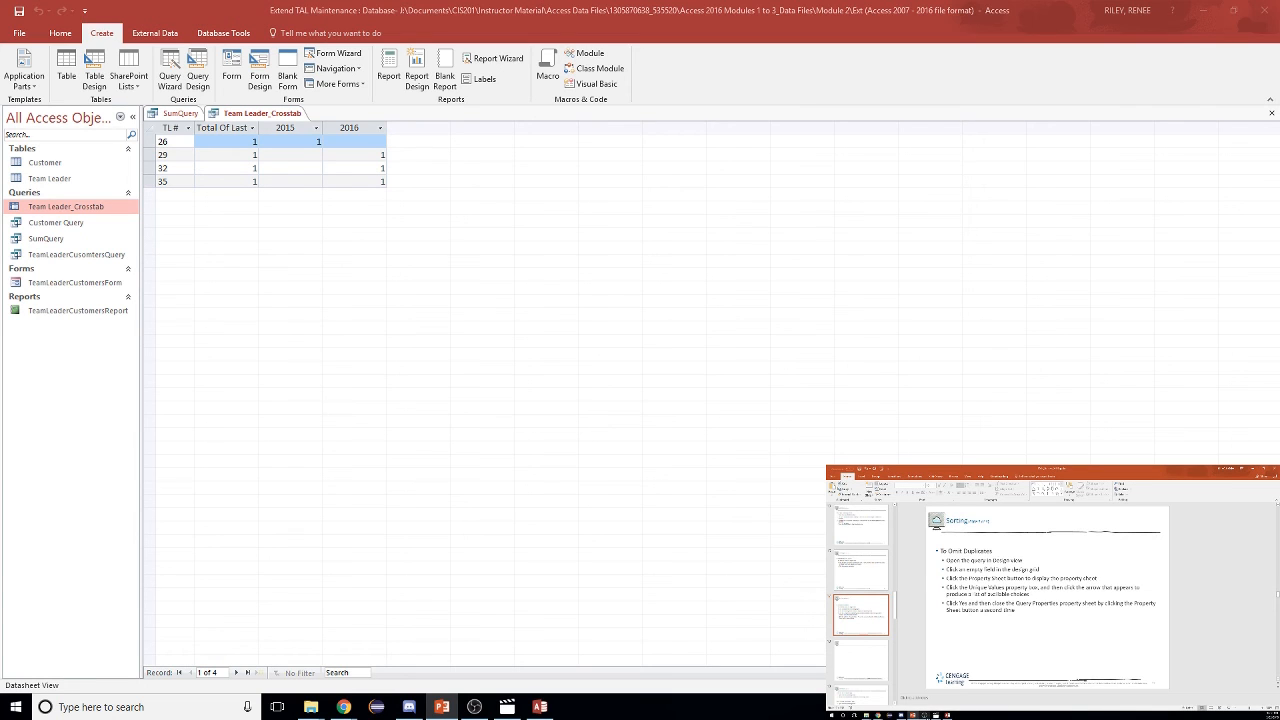
pyautogui.click(925, 715)
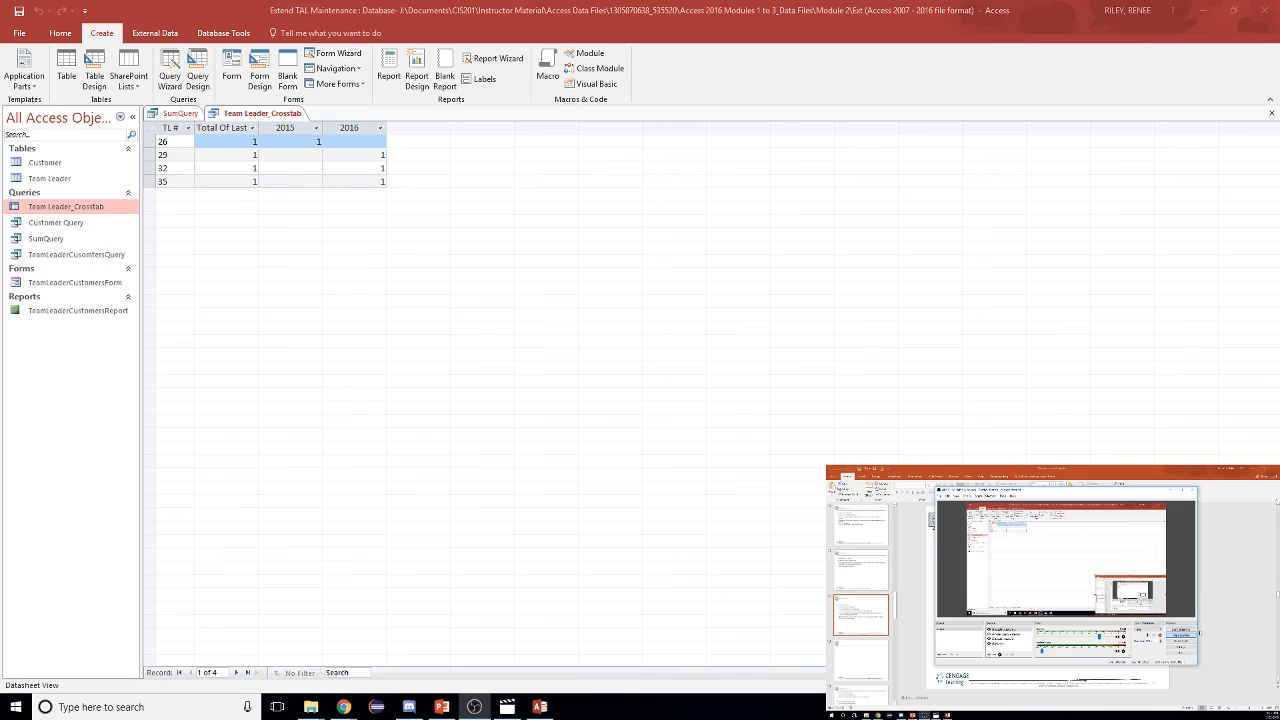